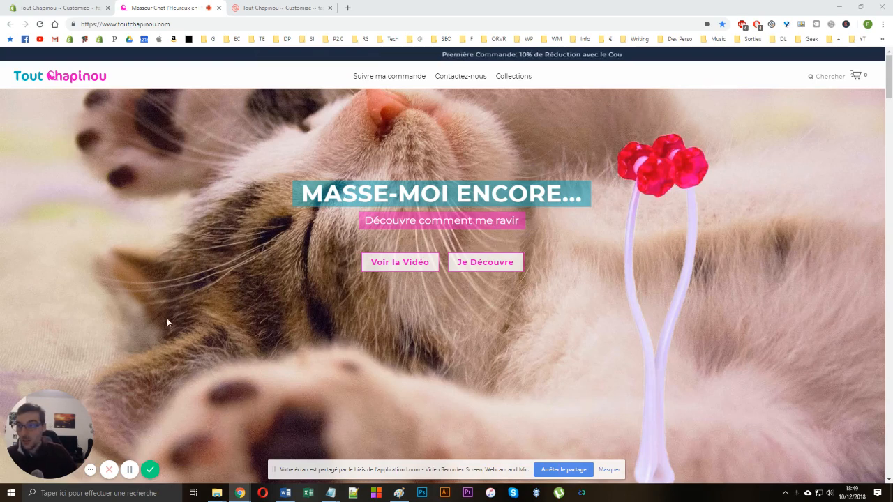
Open the storefront's cart drawer and examine the Masseur Chat l'Heureux product section on the home page
left_click(856, 75)
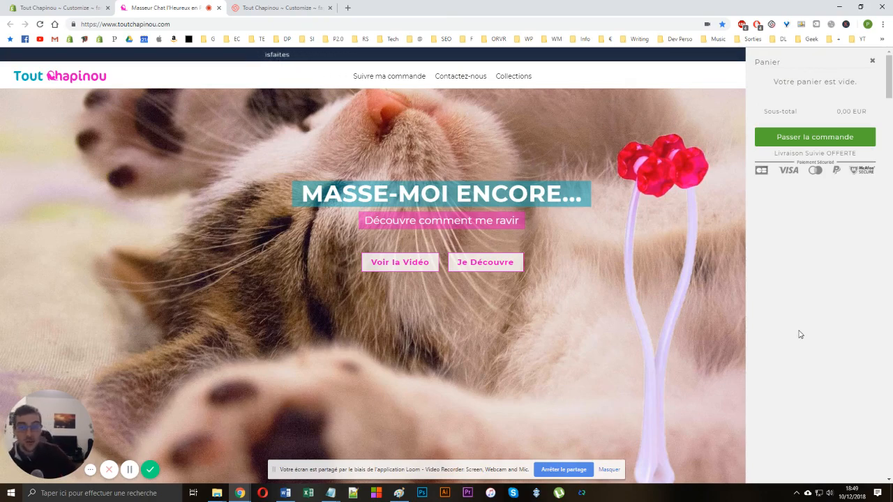
scroll(631, 282, "down", 10)
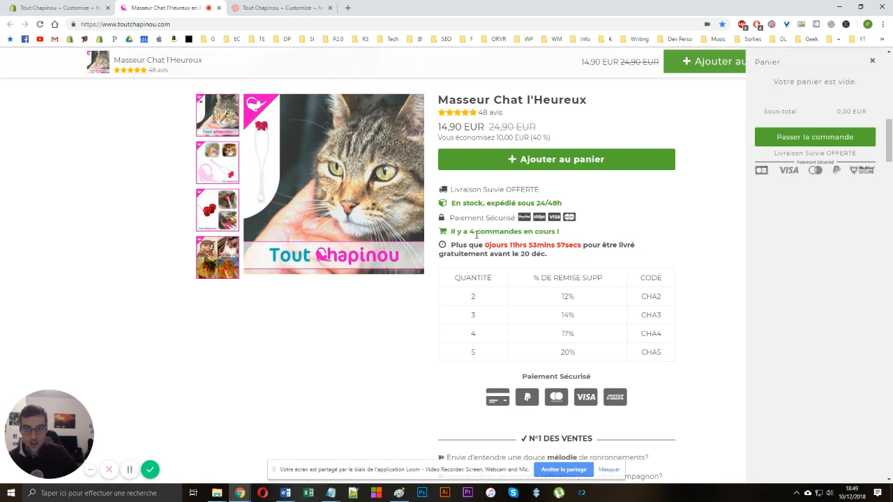
scroll(475, 289, "up", 4)
scroll(476, 288, "down", 3)
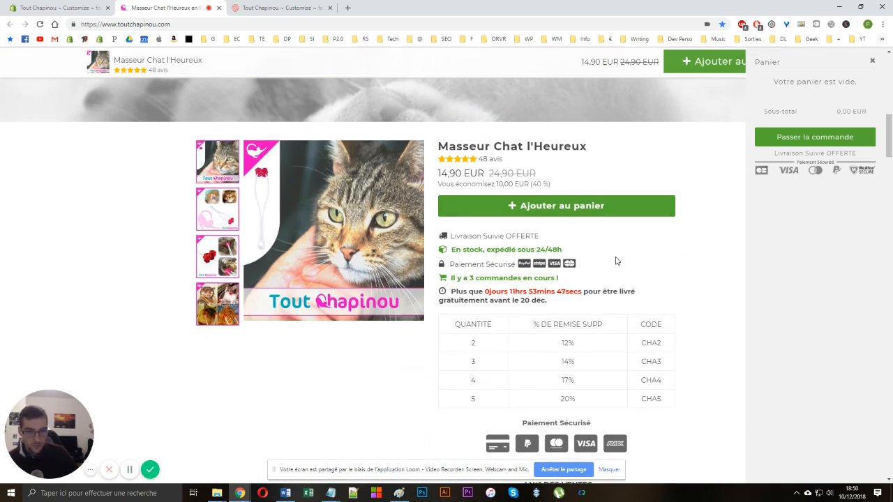
Switch to the Shopify theme editor and preview the Cart page
left_click(35, 8)
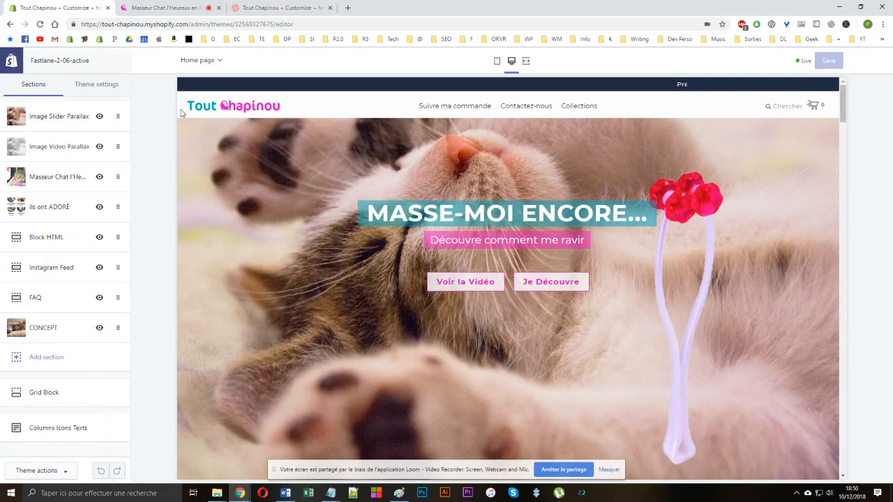
left_click(192, 60)
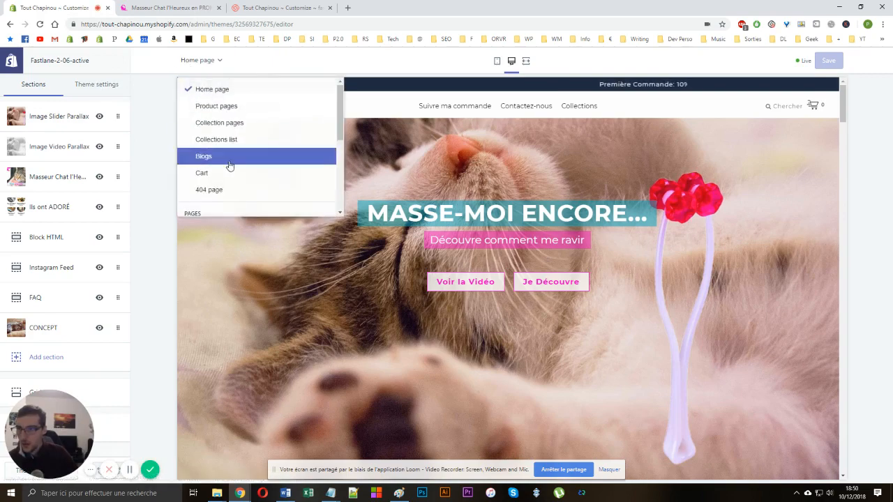
scroll(229, 165, "down", 4)
scroll(220, 130, "up", 2)
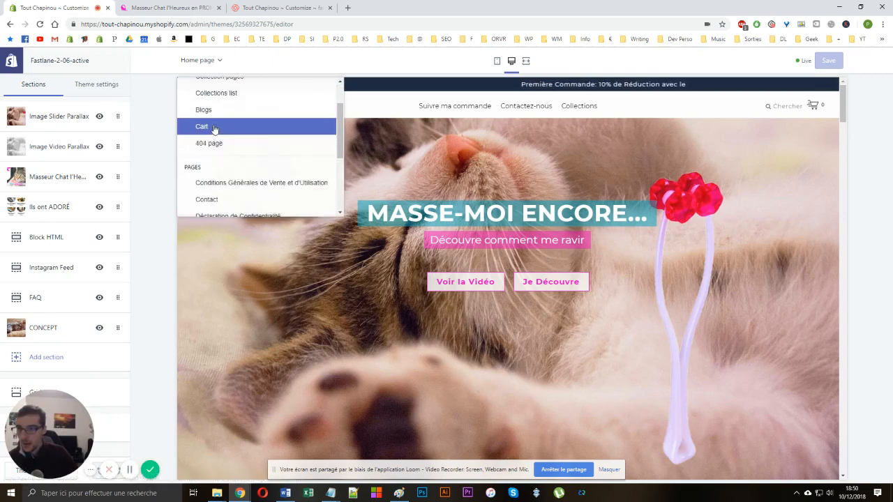
left_click(208, 125)
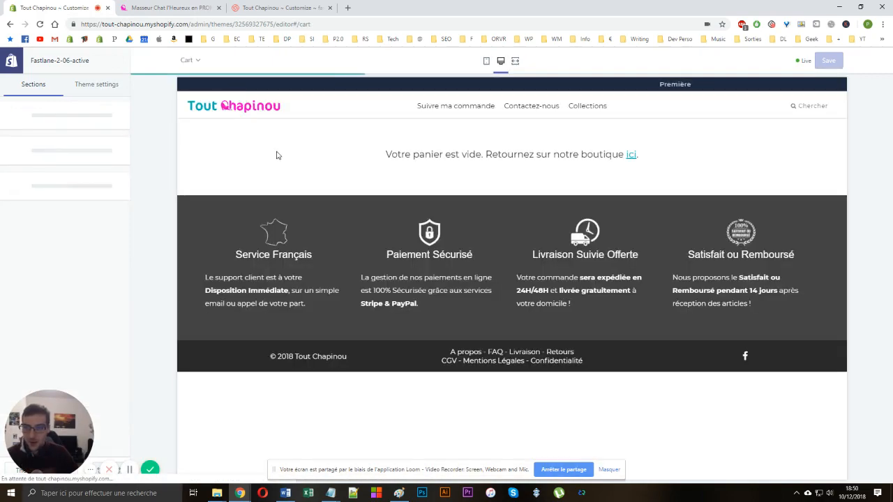
Add the Masseur Chat l'Heureux to the cart from the home page preview and reopen the Cart page preview
left_click(187, 60)
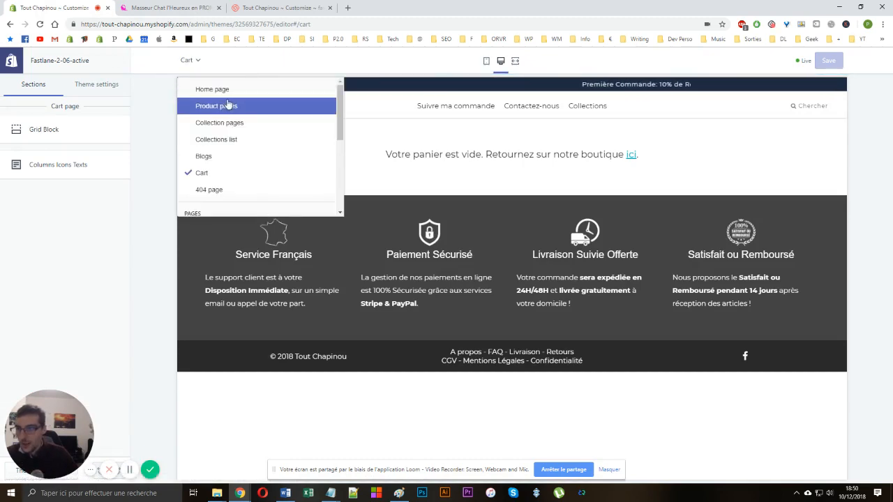
left_click(213, 89)
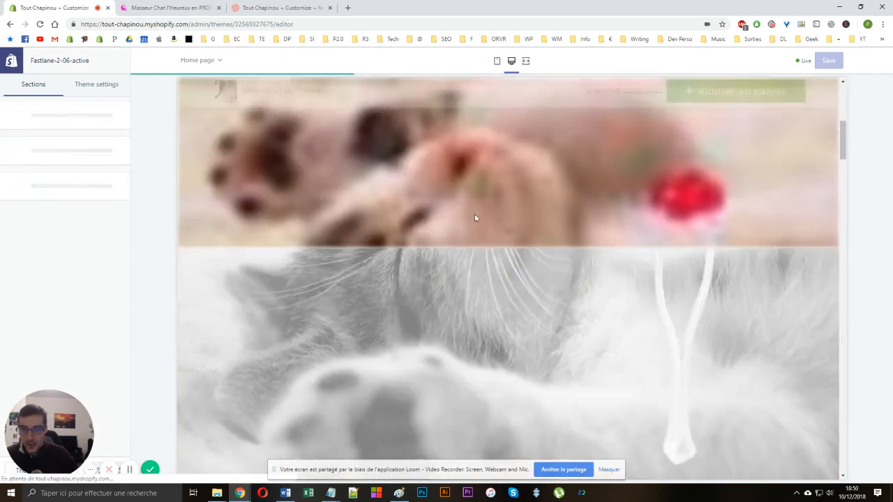
scroll(476, 218, "down", 15)
scroll(558, 258, "up", 10)
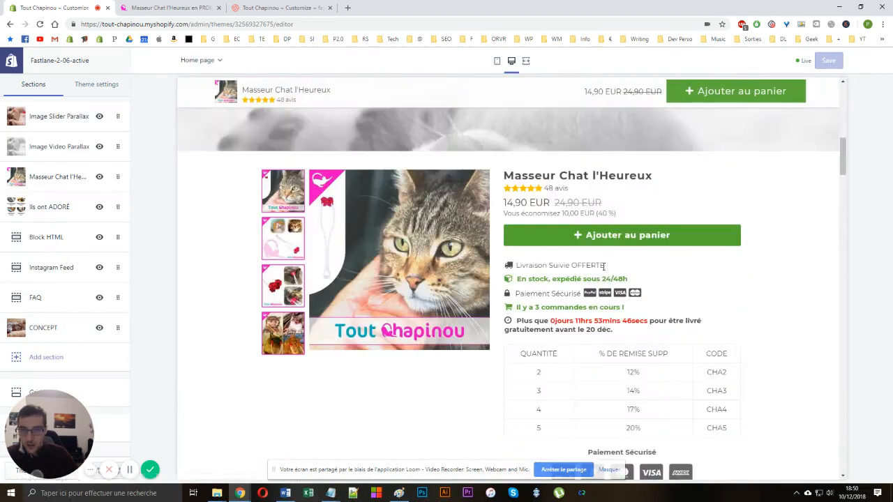
left_click(571, 238)
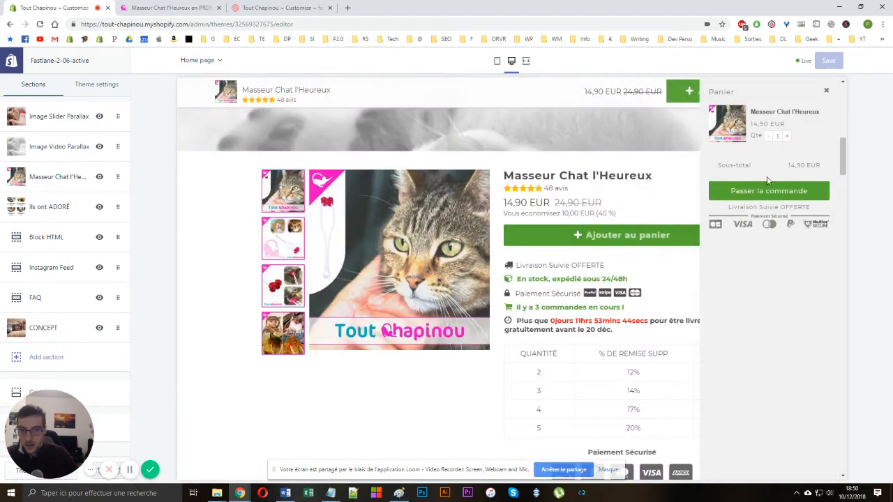
left_click(219, 63)
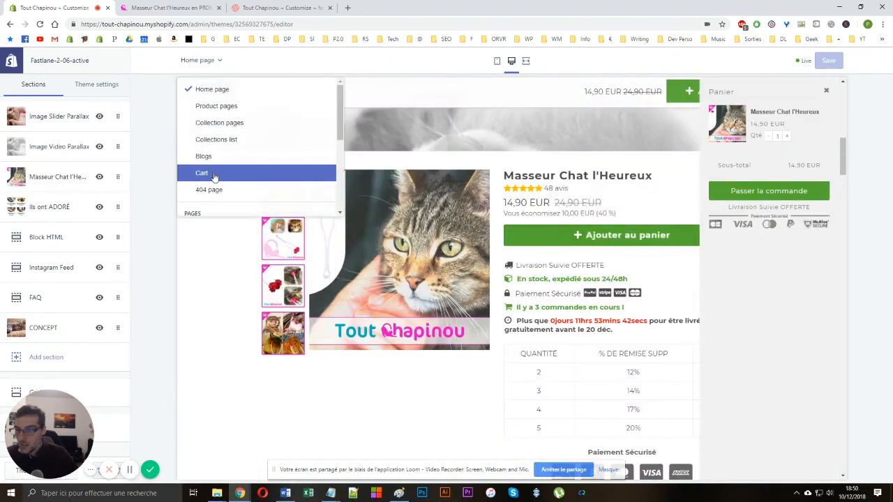
left_click(215, 175)
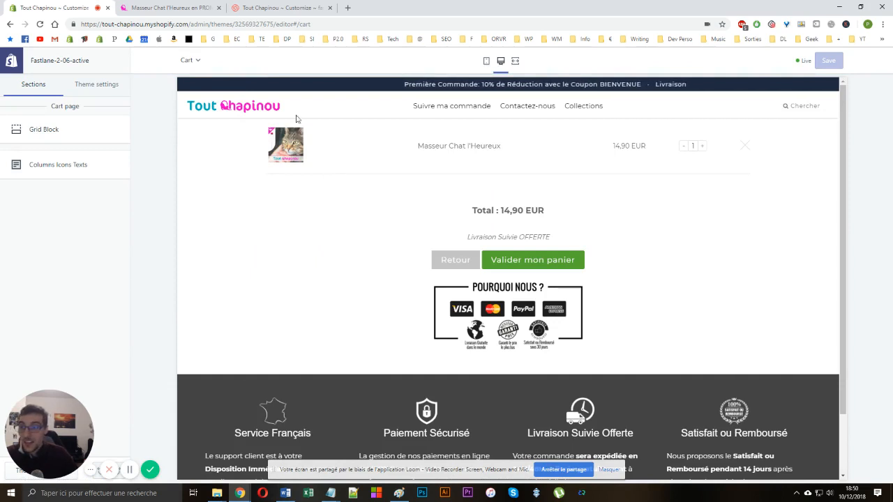
Look through the list of previewable pages and check the checkout page reached from the cart, returning to the cart
left_click(187, 60)
scroll(237, 182, "down", 5)
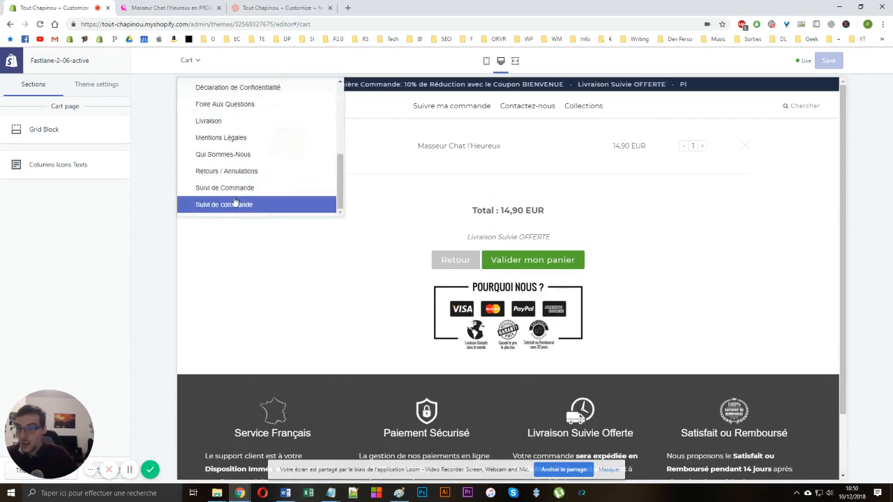
scroll(234, 157, "up", 6)
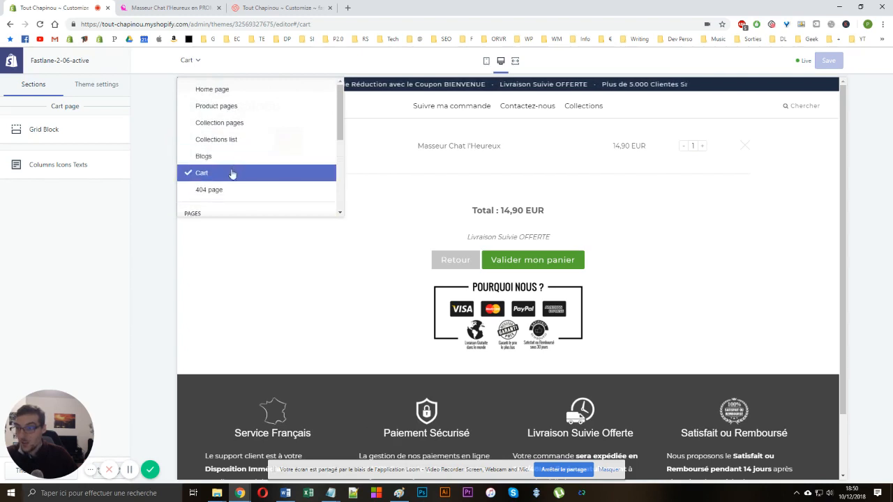
scroll(235, 179, "down", 7)
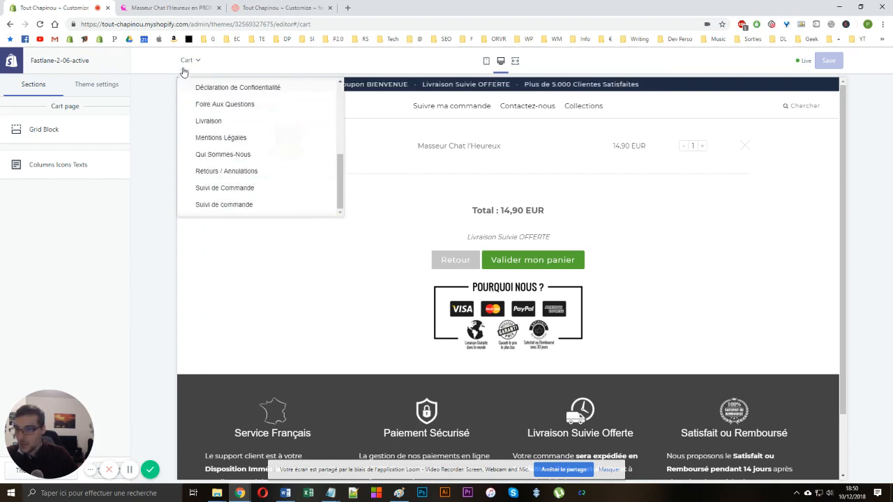
left_click(505, 260)
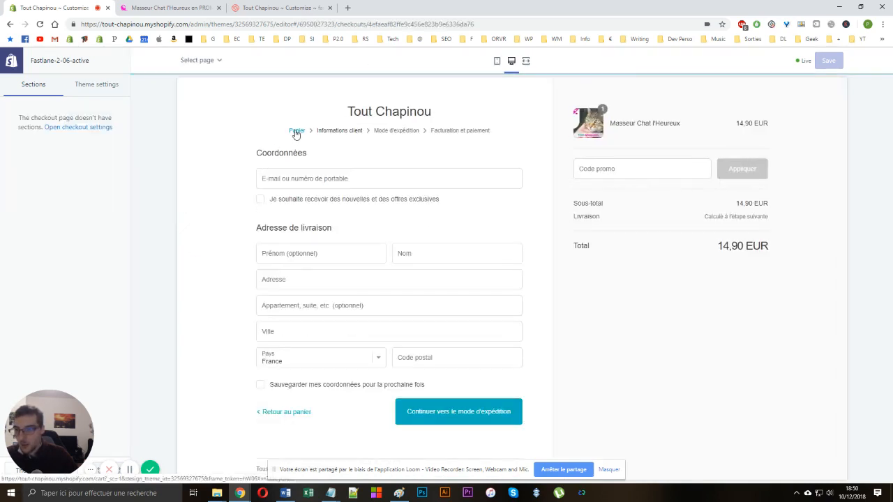
left_click(296, 131)
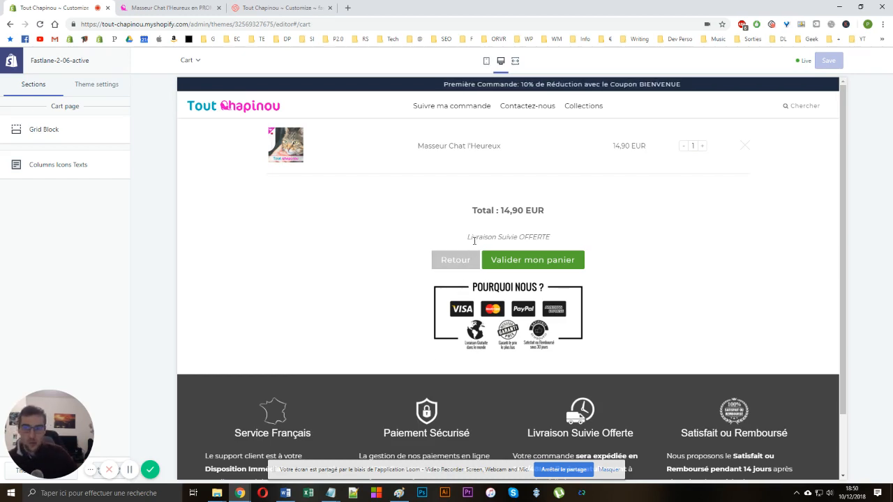
Open the theme settings and highlight the shipping note and the POURQUOI NOUS trust image in the cart preview
left_click_drag(466, 237, 552, 238)
left_click(96, 84)
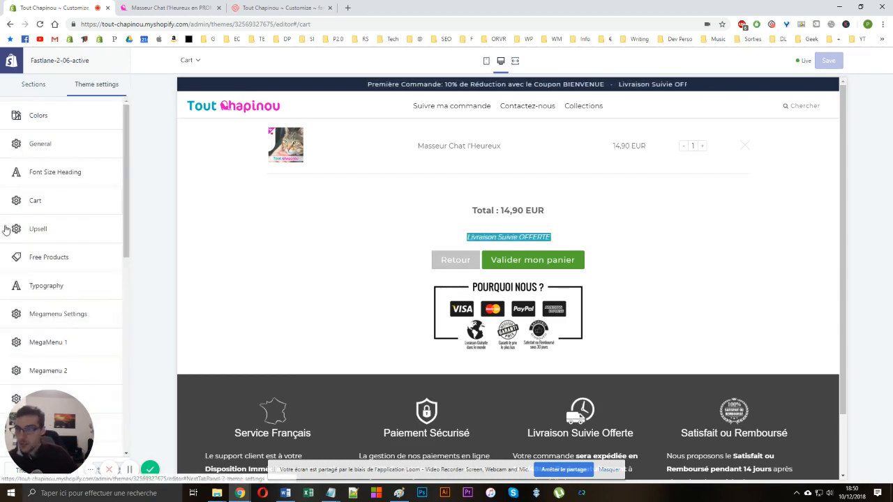
left_click_drag(33, 433, 152, 417)
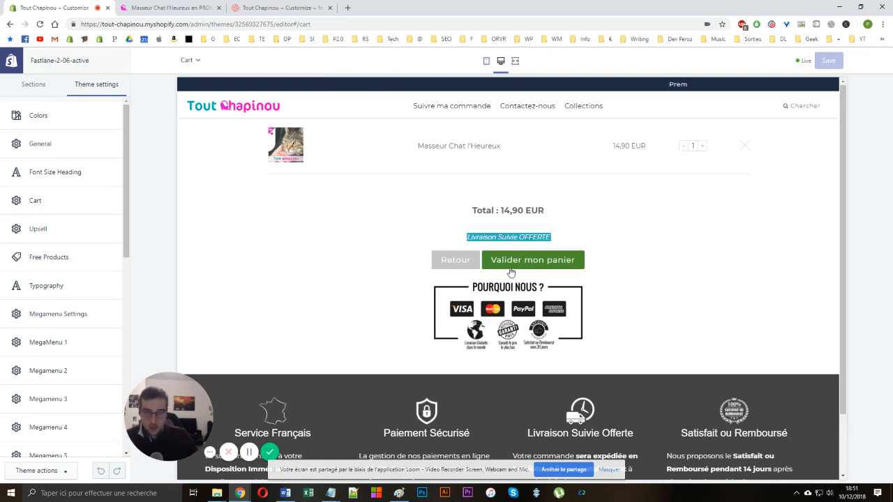
left_click_drag(636, 305, 448, 313)
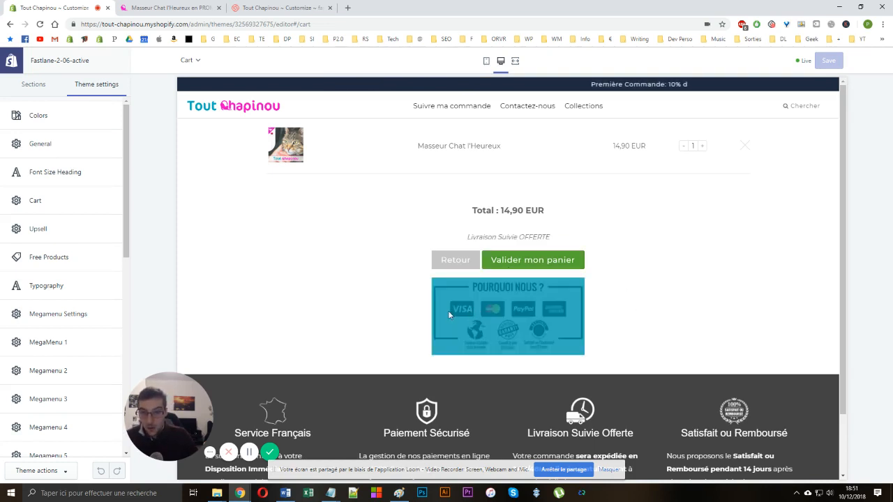
left_click(392, 318)
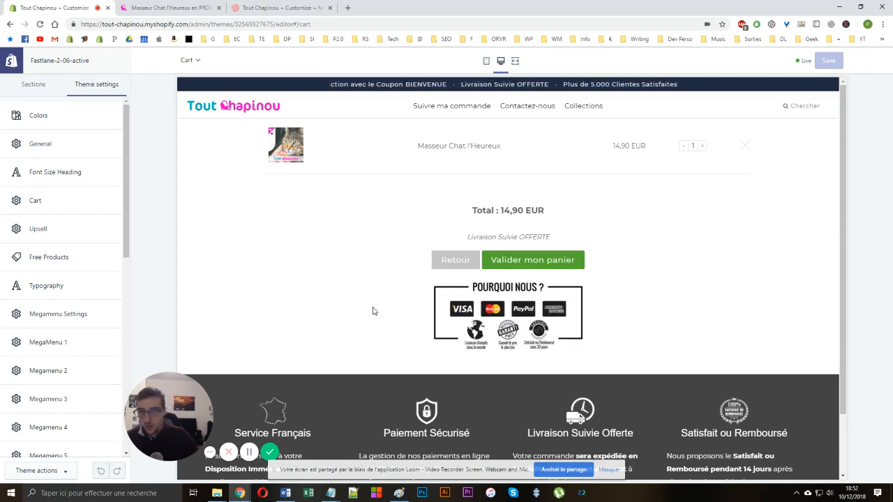
Highlight the cart preview's Retour and Valider mon panier buttons and trust image, and open the theme's Cart settings
left_click(198, 61)
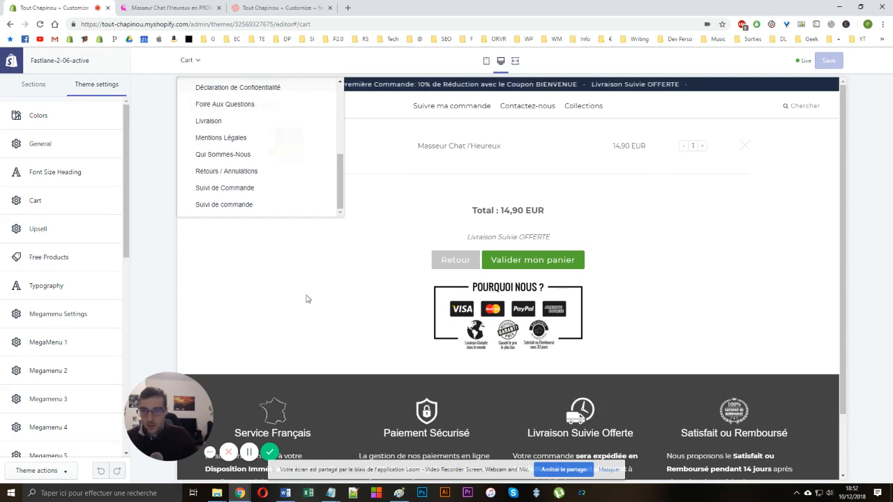
left_click_drag(583, 254, 555, 243)
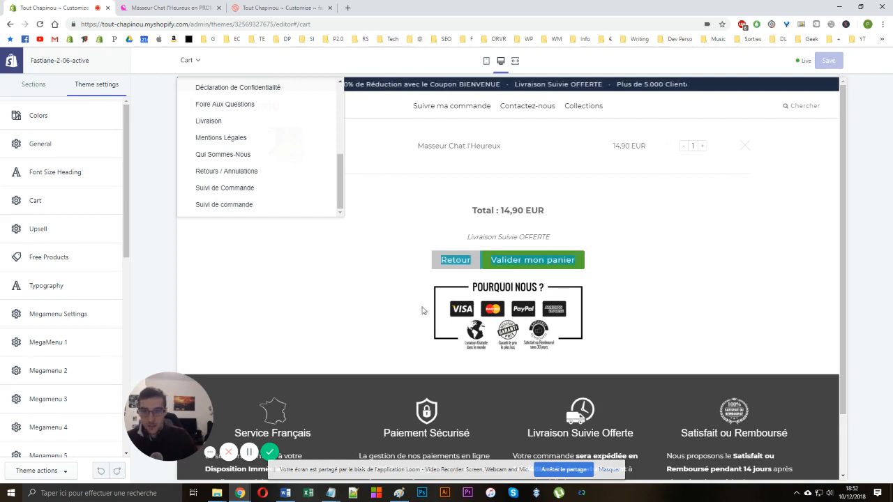
left_click_drag(422, 307, 615, 298)
left_click(614, 297)
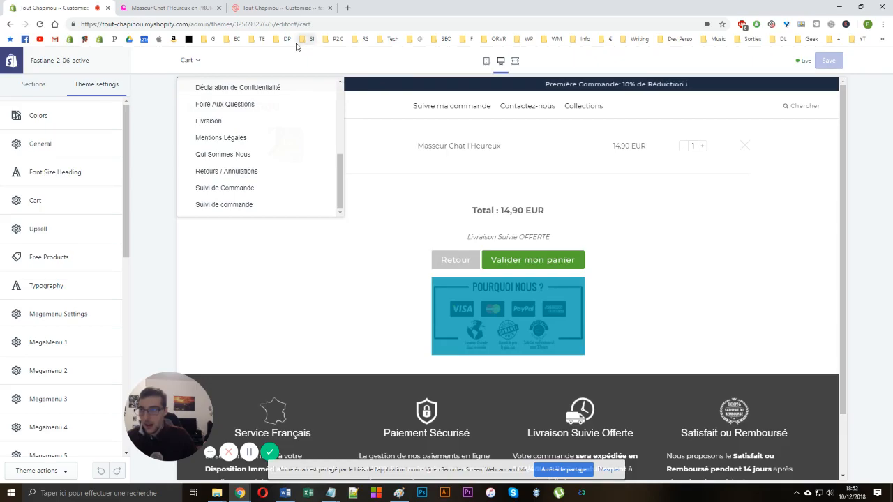
left_click(34, 200)
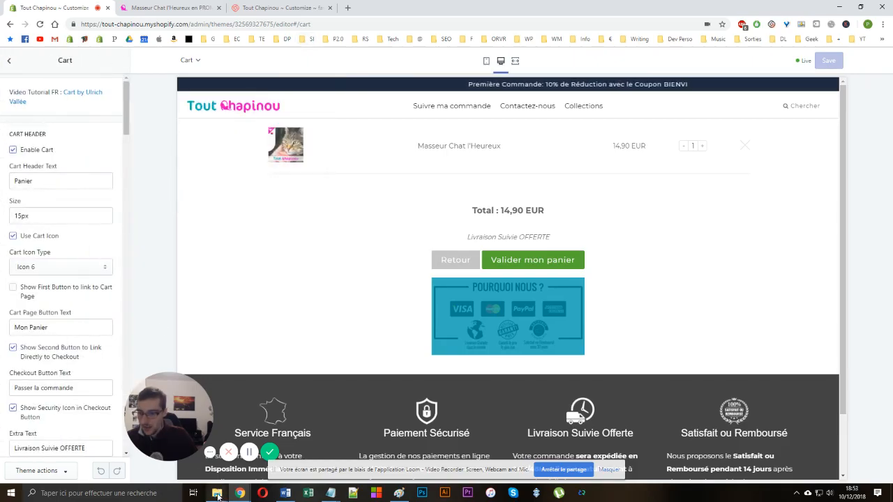
Bring up the Vidéos folder window in File Explorer and move it aside, clear of the theme editor
mouse_move(217, 495)
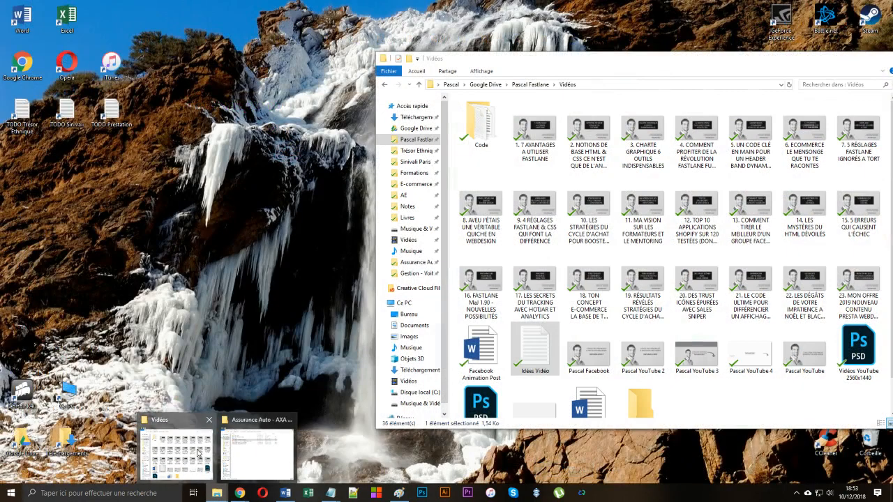
left_click(177, 448)
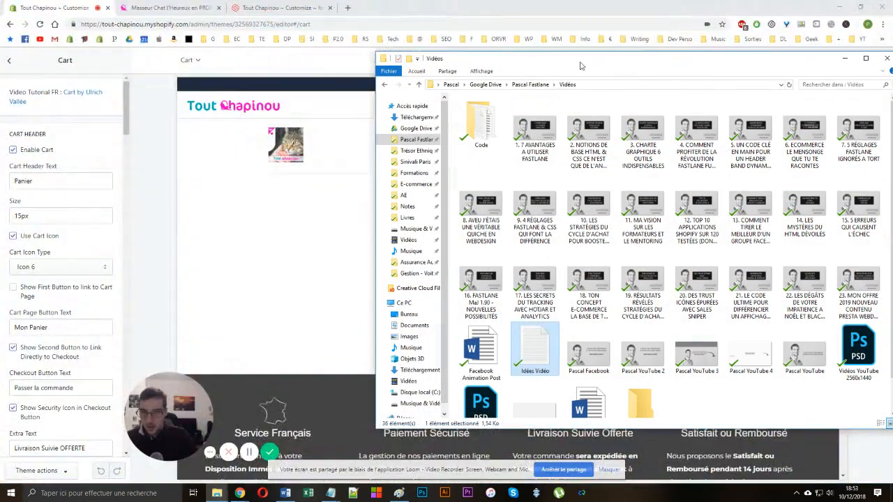
left_click_drag(581, 66, 892, 70)
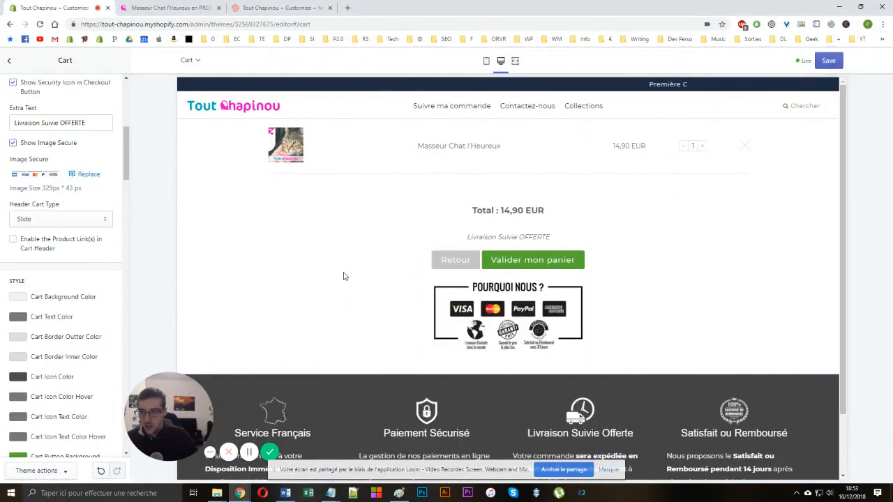
Save the Cart settings and replace the cart header's Image Secure picture with the POURQUOI NOUS trust image
left_click(821, 64)
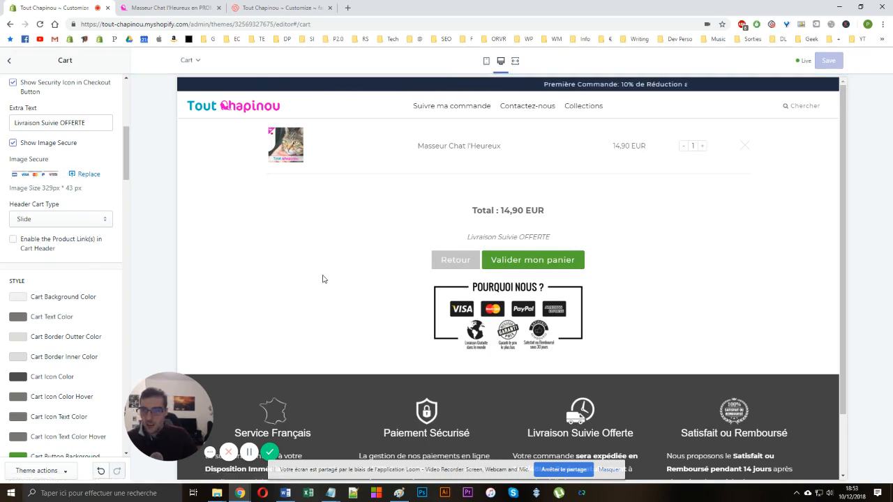
scroll(88, 189, "up", 5)
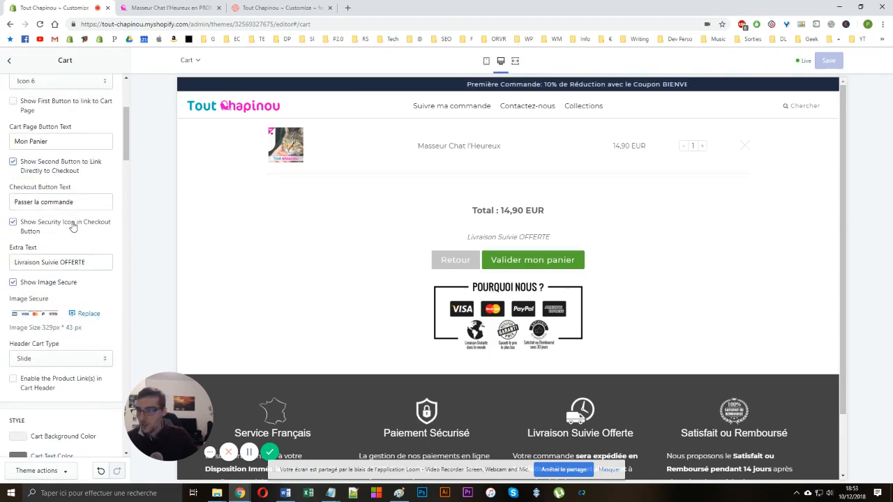
scroll(72, 223, "down", 5)
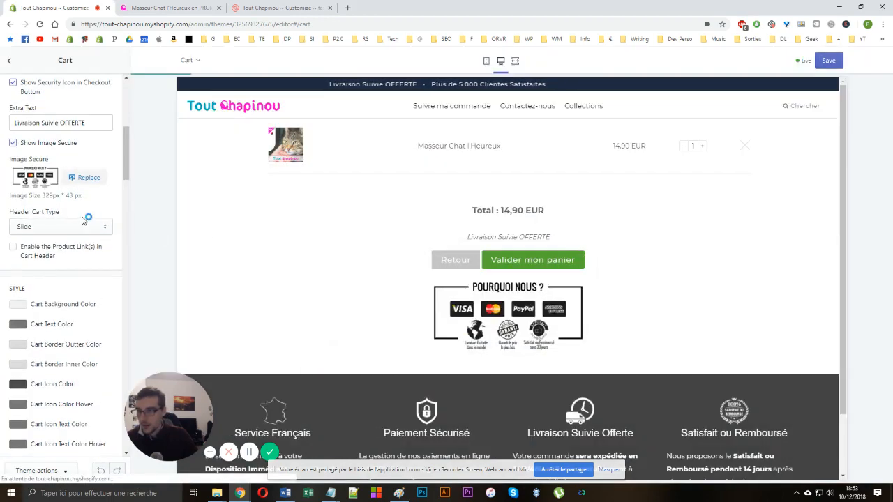
Look through the theme's Cart settings down to the cart page's Image Secure option, and return to the theme settings list
scroll(82, 221, "down", 12)
scroll(88, 180, "up", 5)
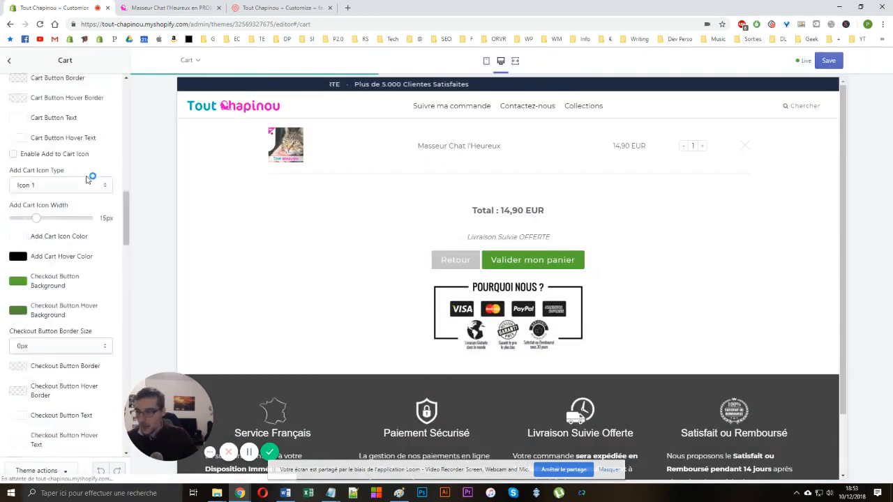
scroll(87, 180, "up", 10)
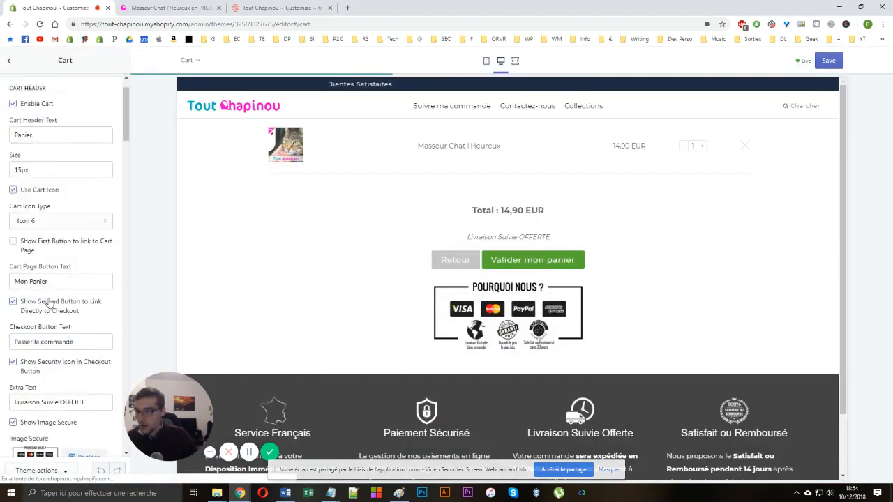
scroll(48, 302, "up", 1)
scroll(46, 210, "down", 15)
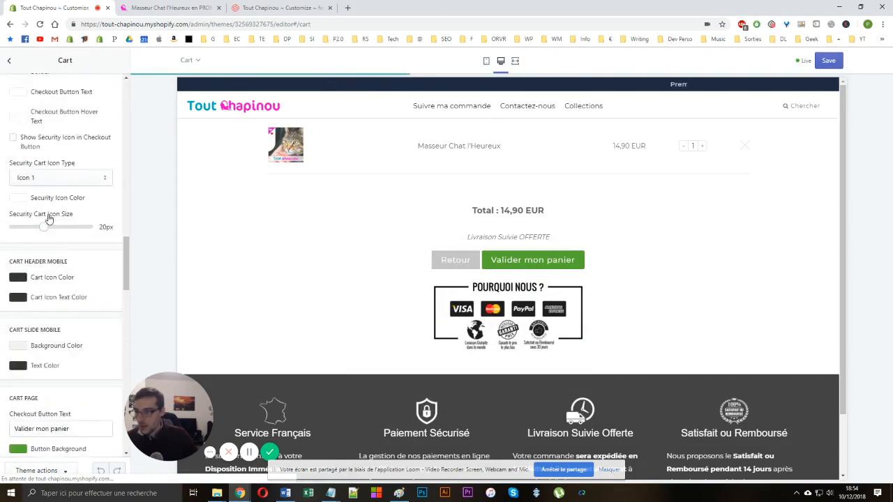
scroll(49, 220, "down", 3)
scroll(119, 250, "down", 5)
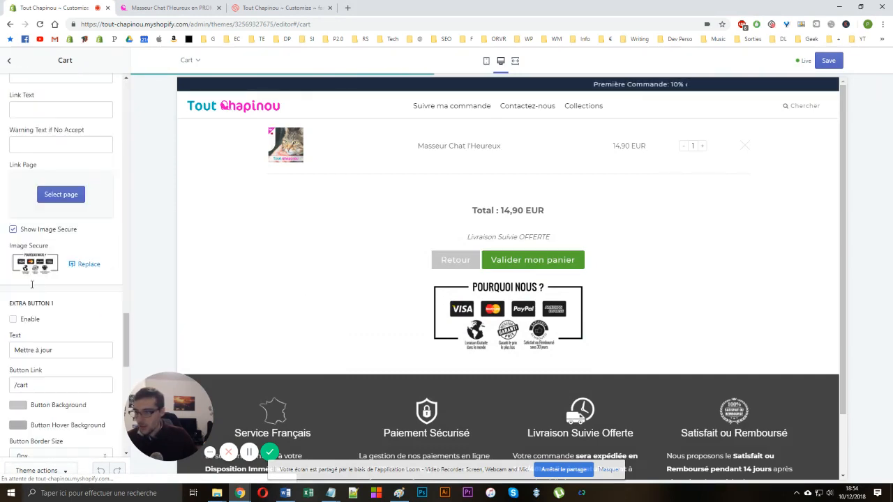
left_click(9, 60)
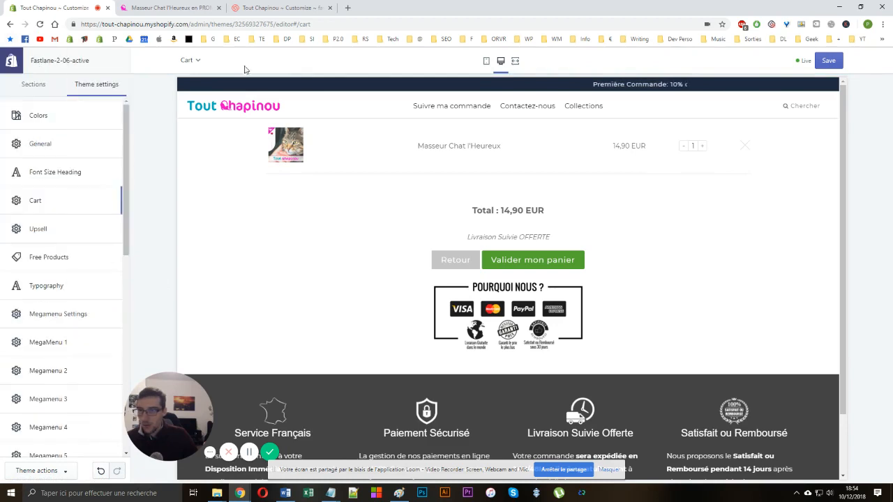
Switch the preview to the home page, open its slide-out cart, and save the theme changes
left_click(190, 60)
scroll(209, 104, "up", 3)
left_click(212, 90)
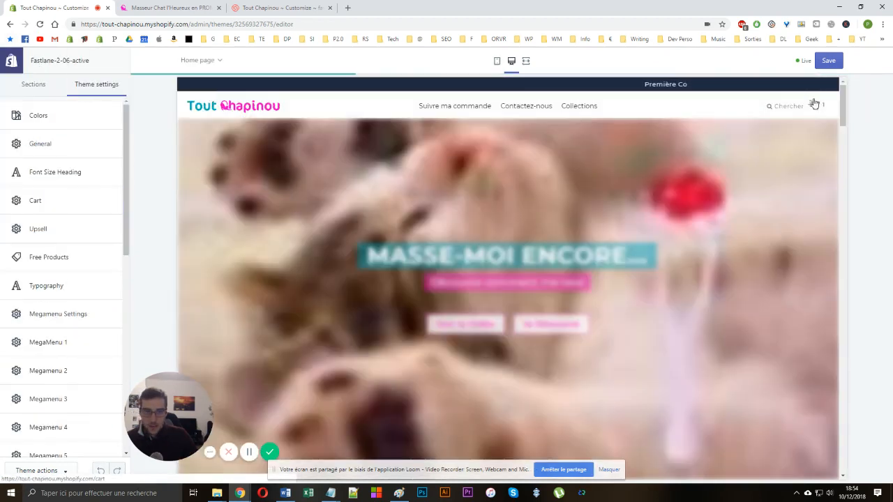
left_click(814, 106)
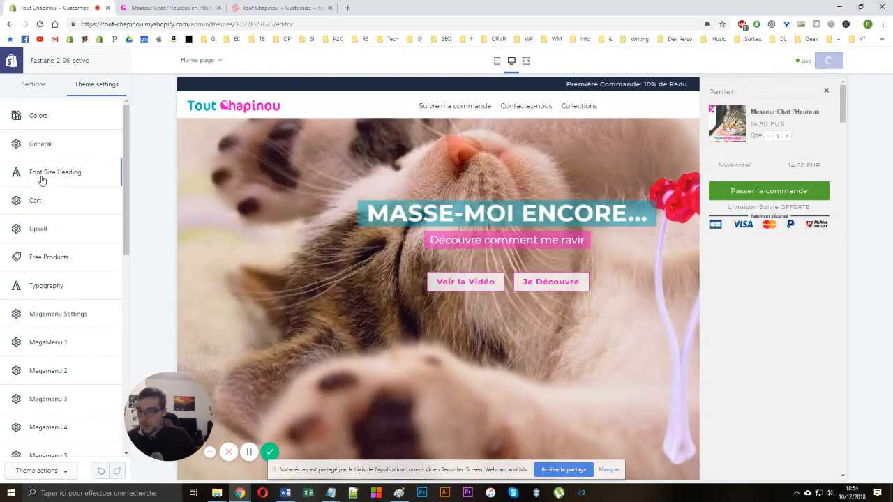
Reopen the Cart settings and examine the refreshed slide-out cart while moving through the home page preview
left_click(45, 201)
scroll(46, 205, "down", 5)
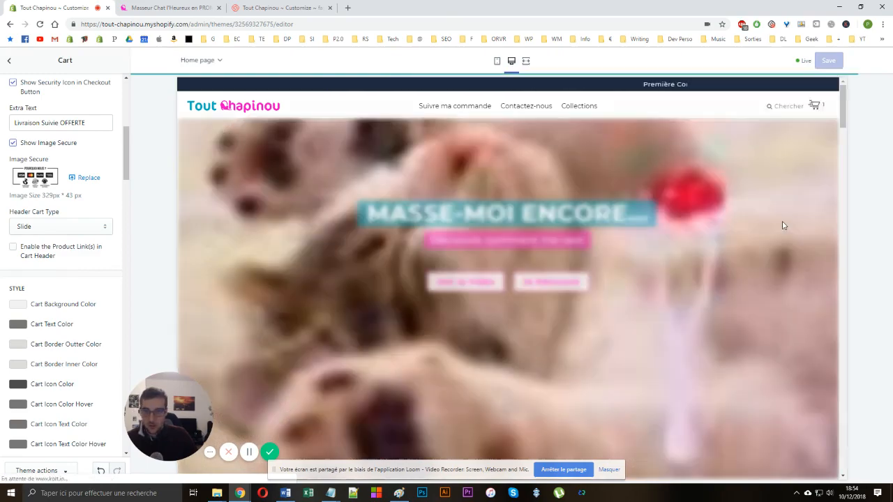
left_click(813, 105)
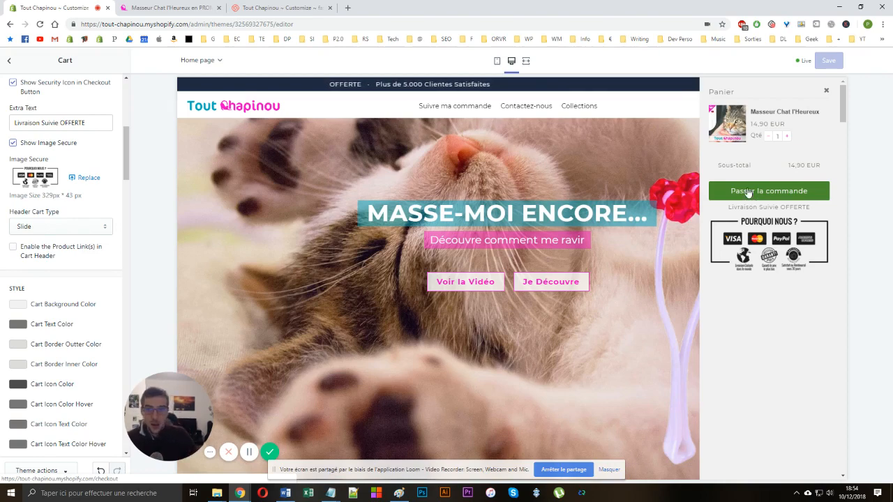
scroll(511, 186, "down", 5)
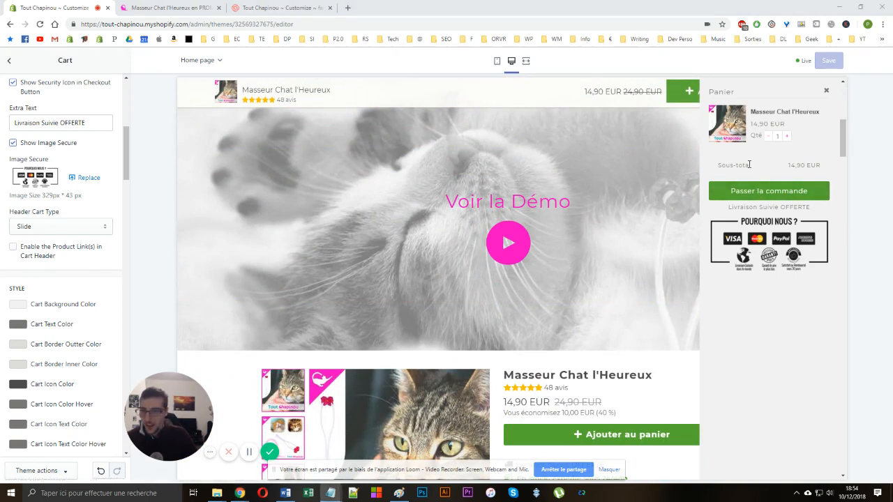
scroll(521, 259, "up", 5)
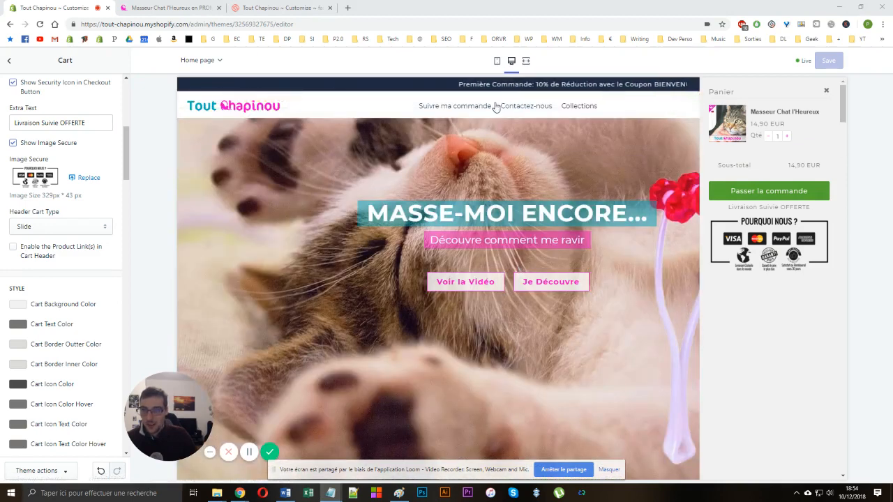
scroll(566, 140, "down", 5)
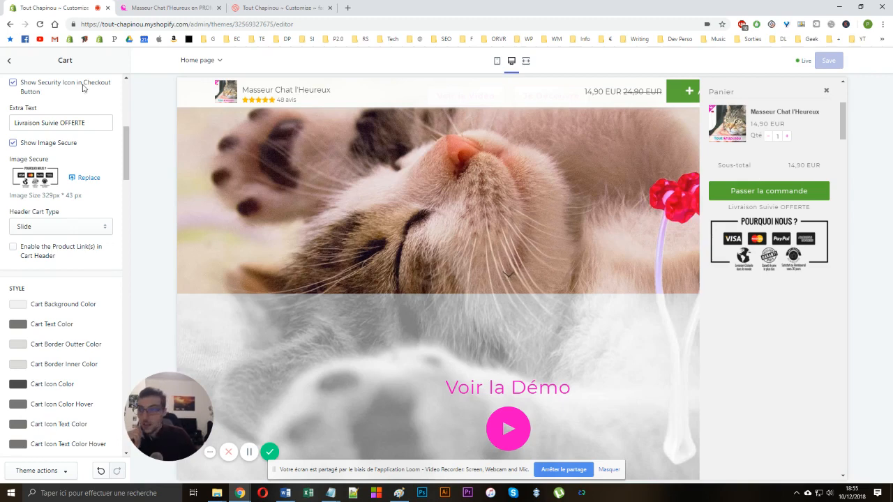
Leave the theme editor and open the language editor of the Fastlane-2-06-Active theme
left_click(6, 62)
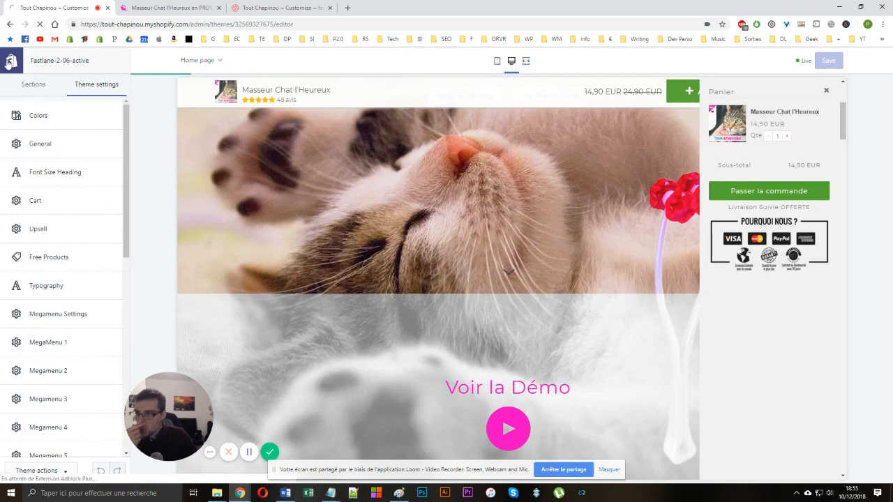
left_click(8, 62)
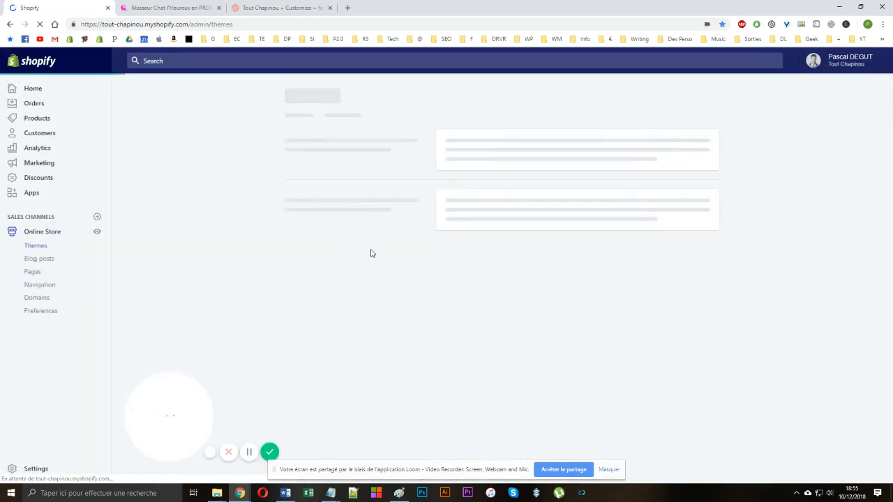
left_click(640, 157)
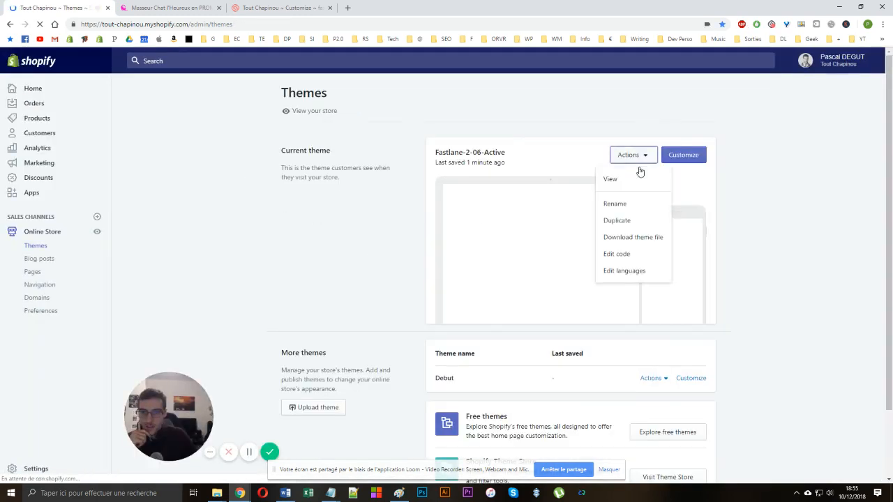
left_click(626, 272)
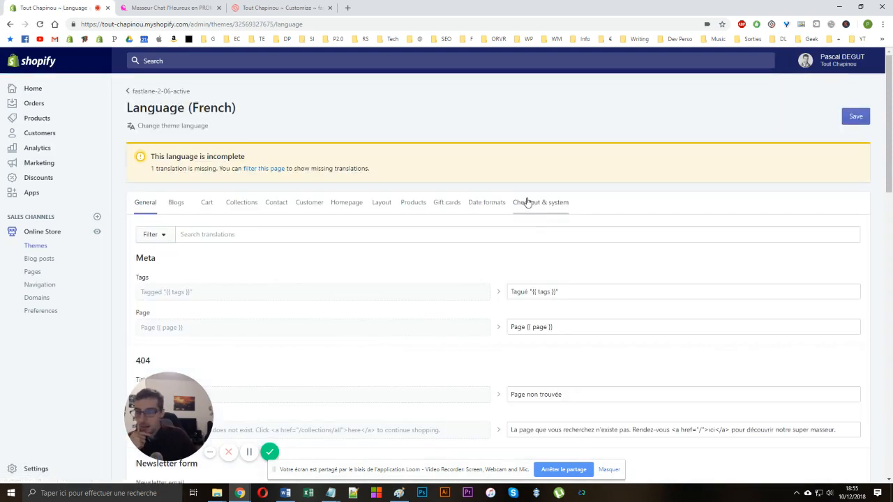
Search the theme's translations for "sous-total" and look through the matching labels
left_click(446, 240)
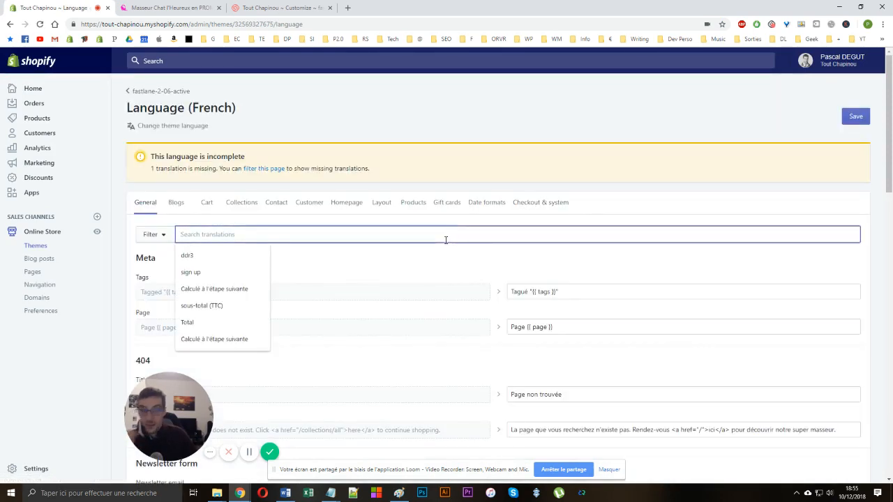
type("sous-total")
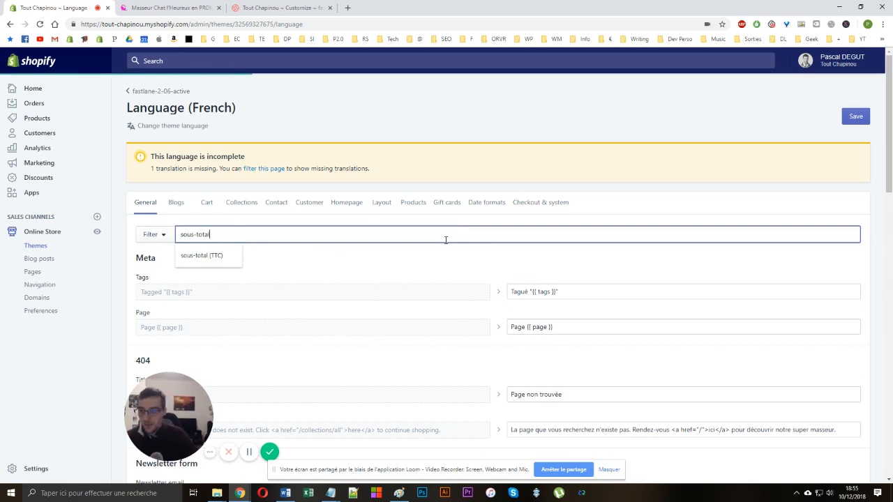
scroll(446, 240, "down", 2)
scroll(440, 247, "up", 2)
scroll(445, 252, "down", 3)
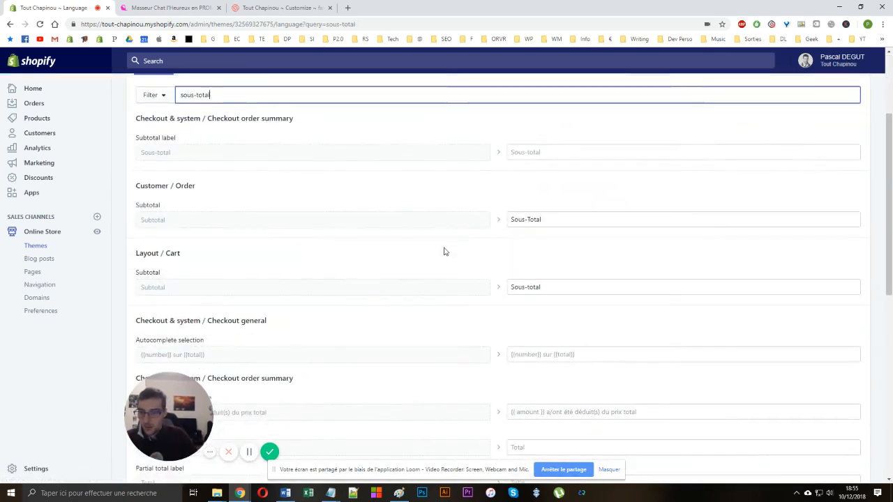
scroll(444, 251, "down", 5)
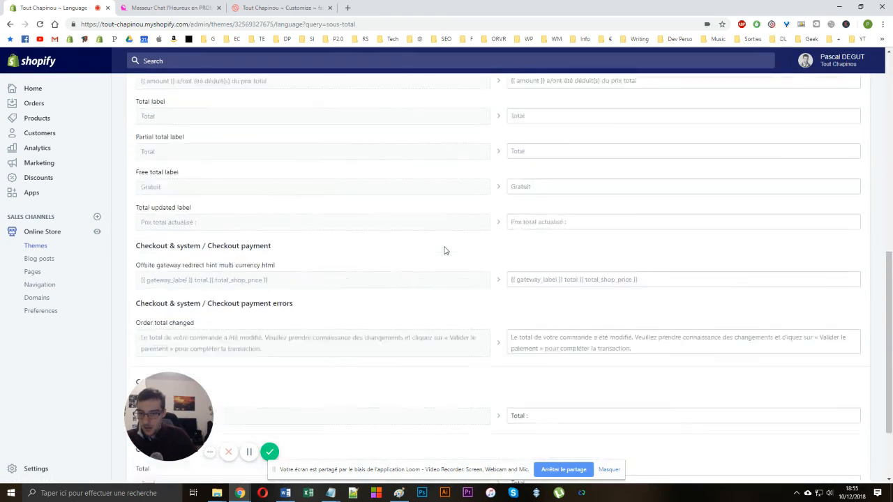
scroll(445, 251, "up", 5)
Set the Layout / Cart Subtotal translation to "Sous-total (TTC)" and save the language
left_click(563, 205)
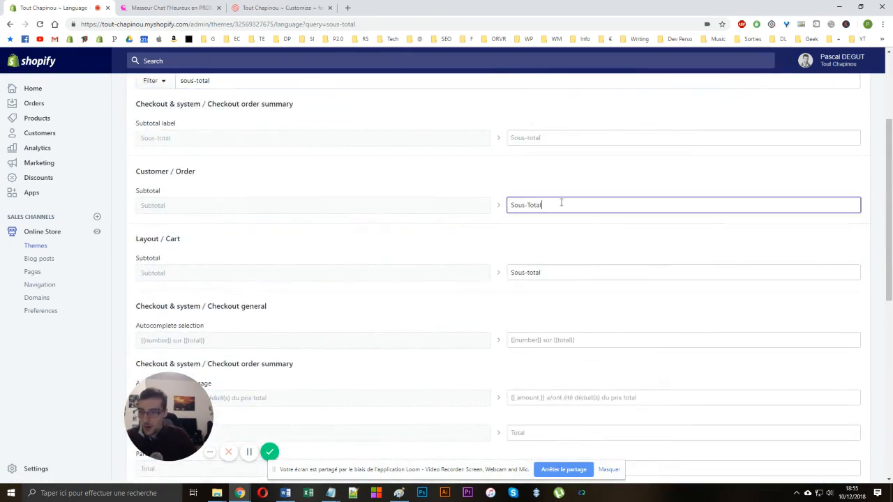
left_click(559, 272)
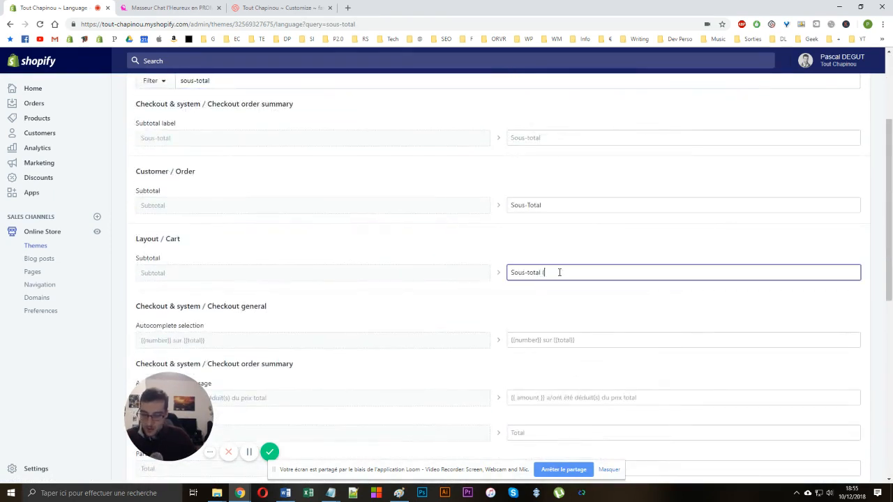
scroll(602, 367, "down", 5)
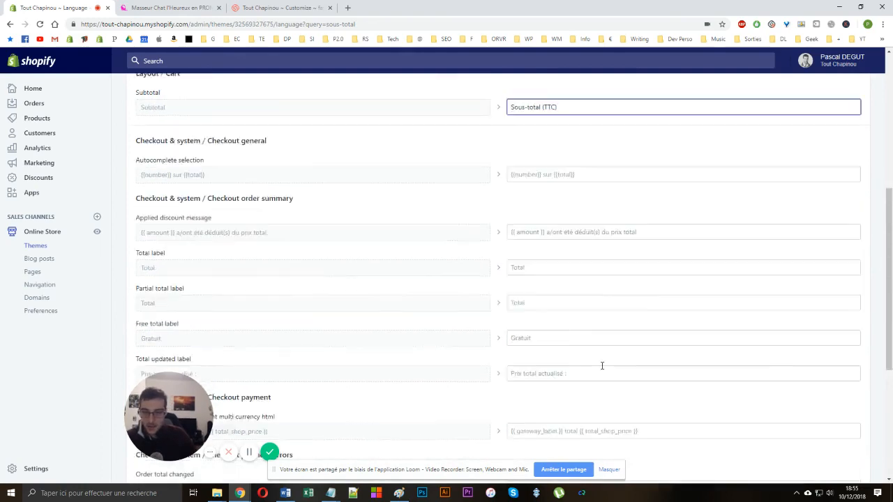
scroll(833, 163, "up", 8)
left_click(857, 118)
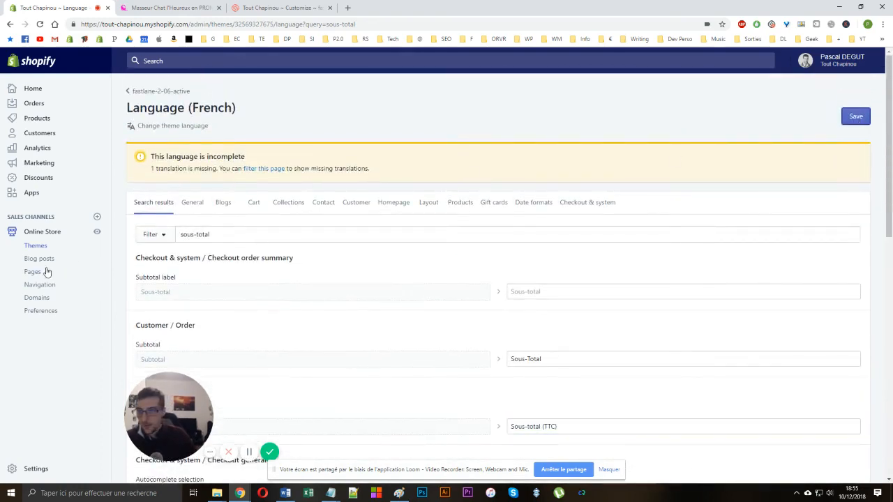
Reopen the current theme for customization, and reload the live storefront with its slide-out cart open
left_click(36, 245)
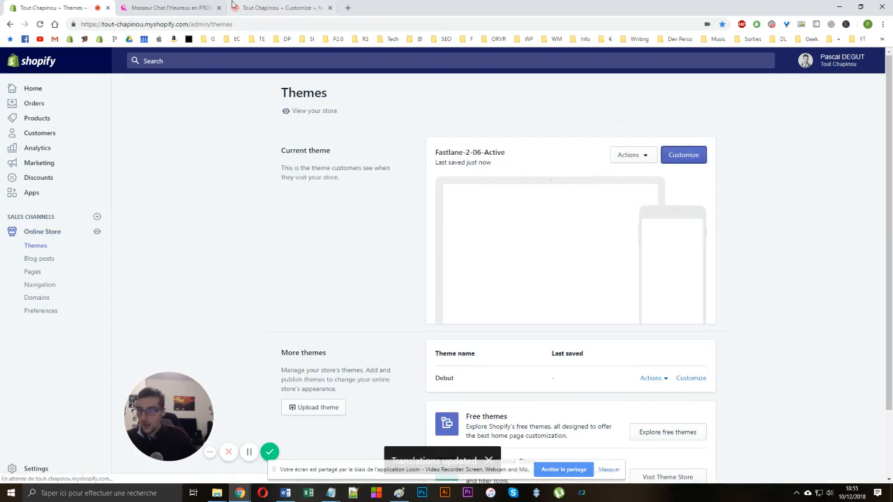
left_click(171, 8)
key("F5")
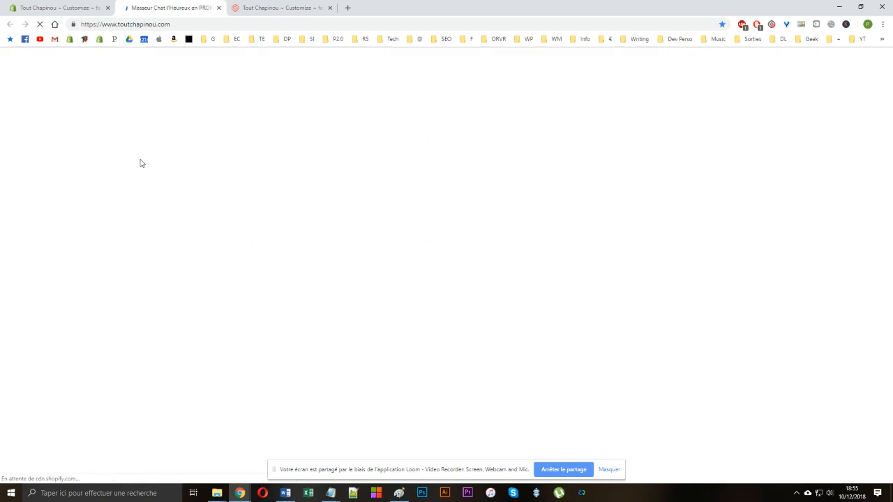
scroll(691, 257, "down", 8)
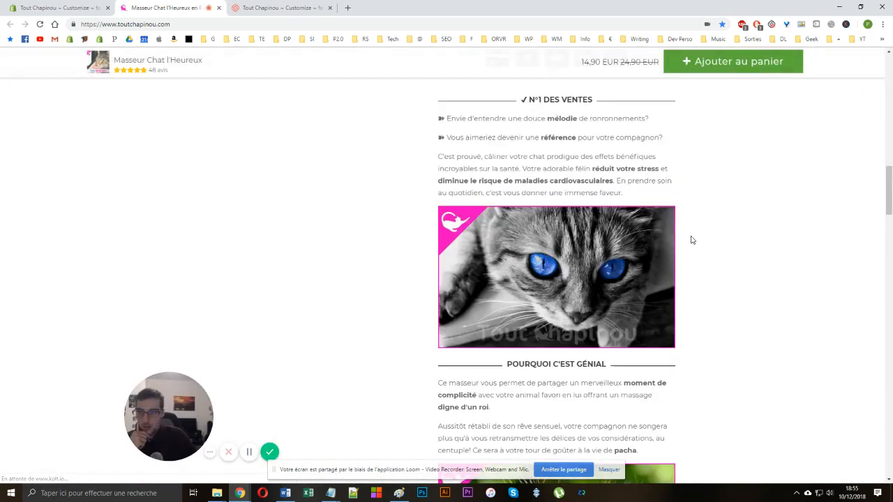
scroll(691, 240, "up", 10)
left_click(857, 67)
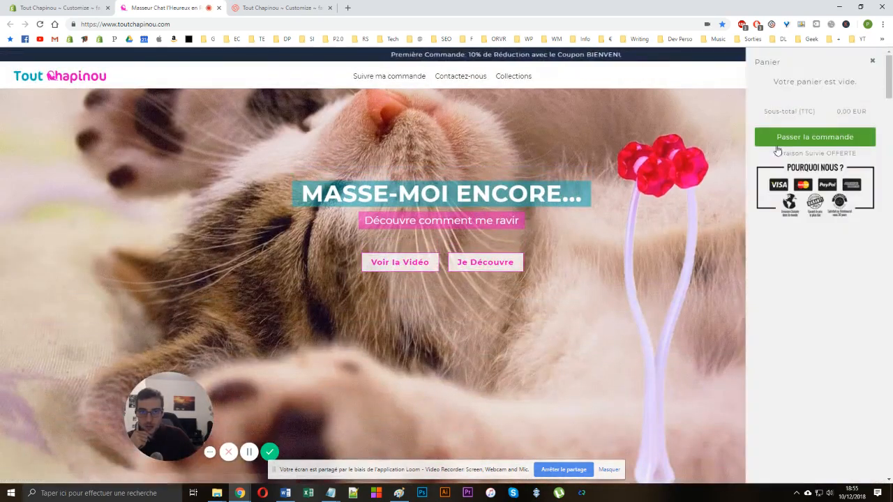
Add the Masseur Chat l'Heureux to the storefront cart and highlight "(TTC)" in the cart's subtotal label
scroll(588, 277, "down", 12)
left_click(511, 166)
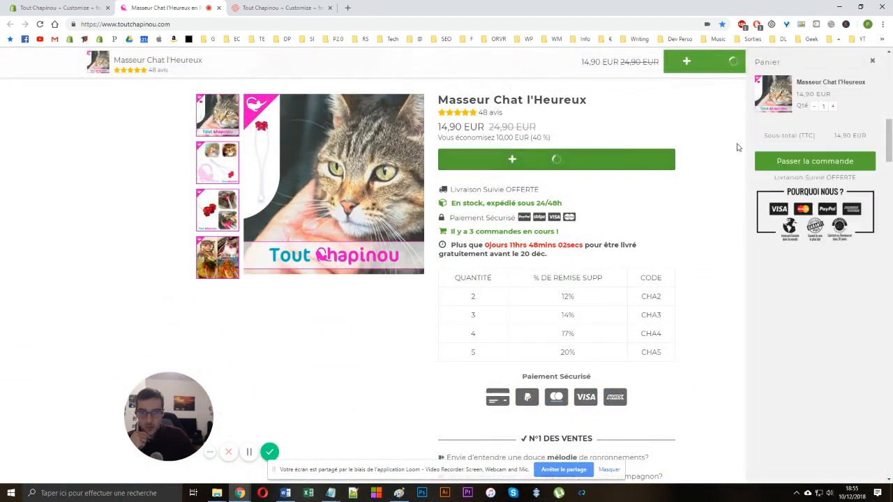
left_click_drag(801, 135, 815, 137)
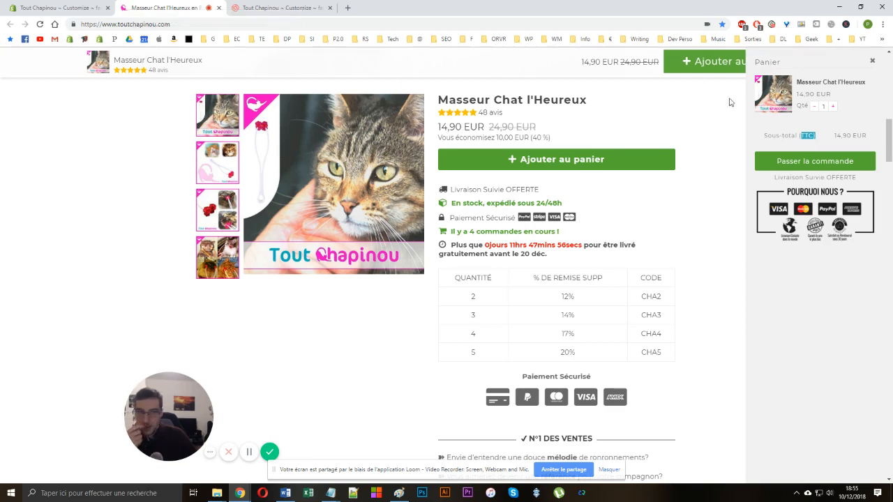
Proceed to checkout and highlight the Livraison text "Calculé à l'étape suivante" in the order summary
left_click(789, 163)
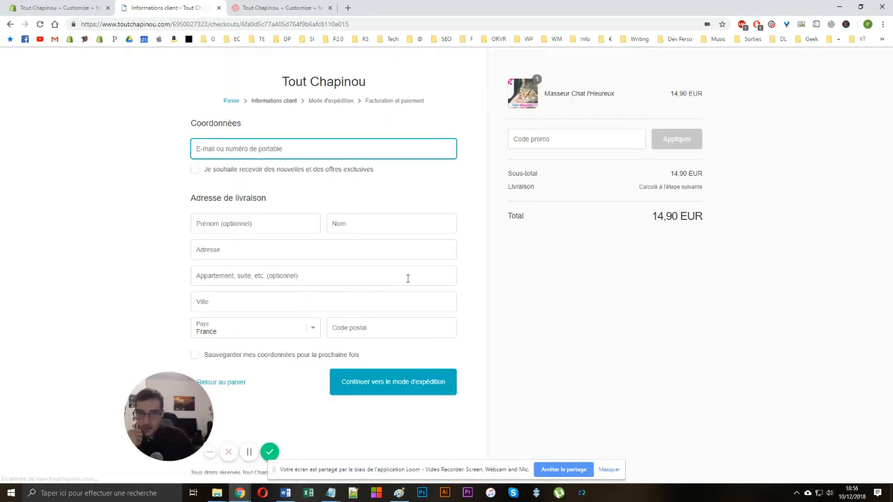
triple_click(650, 190)
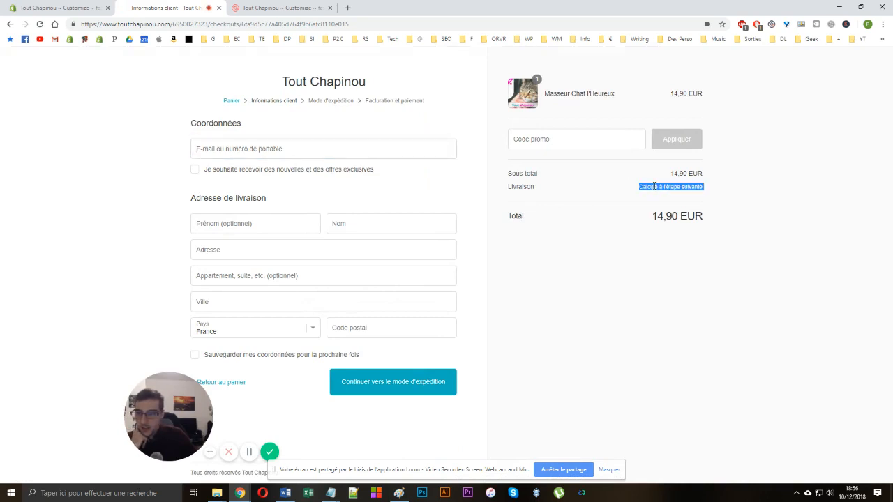
triple_click(655, 186)
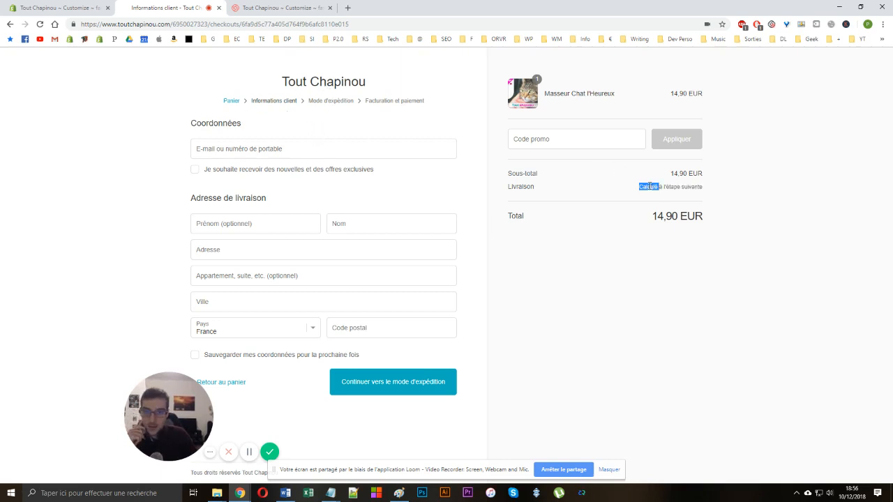
Leave the theme editor and open the current Fastlane theme's language editor
left_click(59, 7)
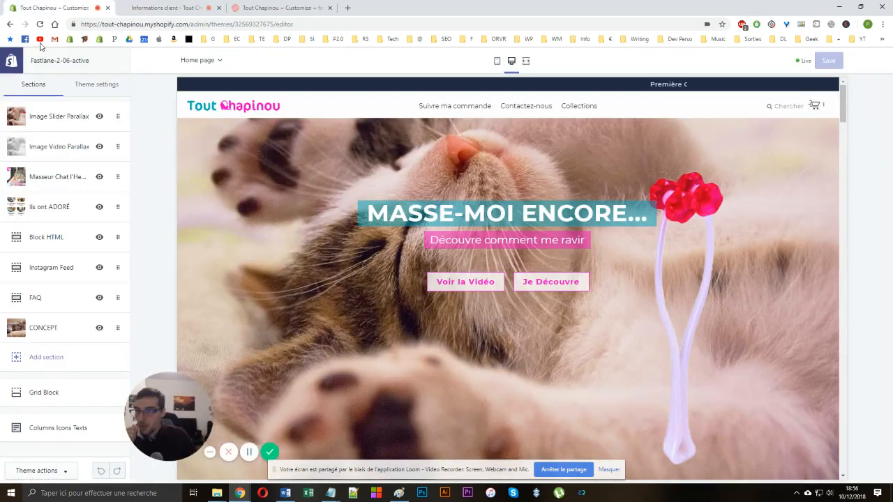
left_click(11, 63)
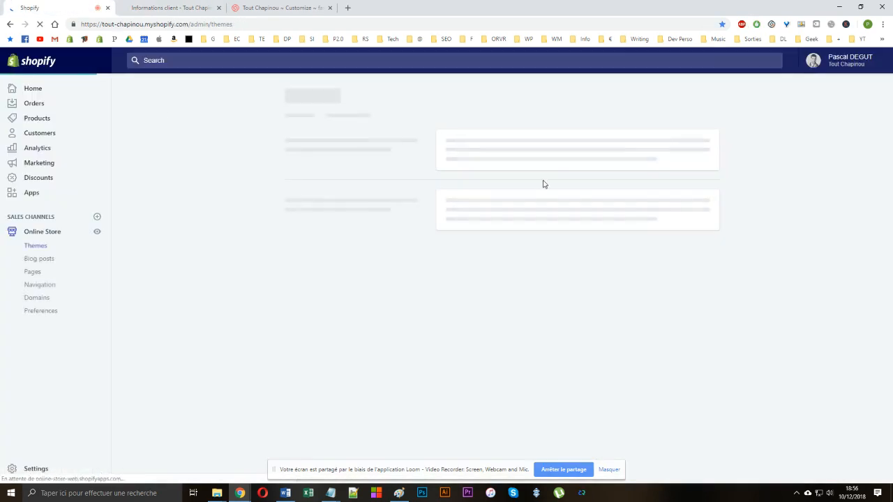
left_click(631, 155)
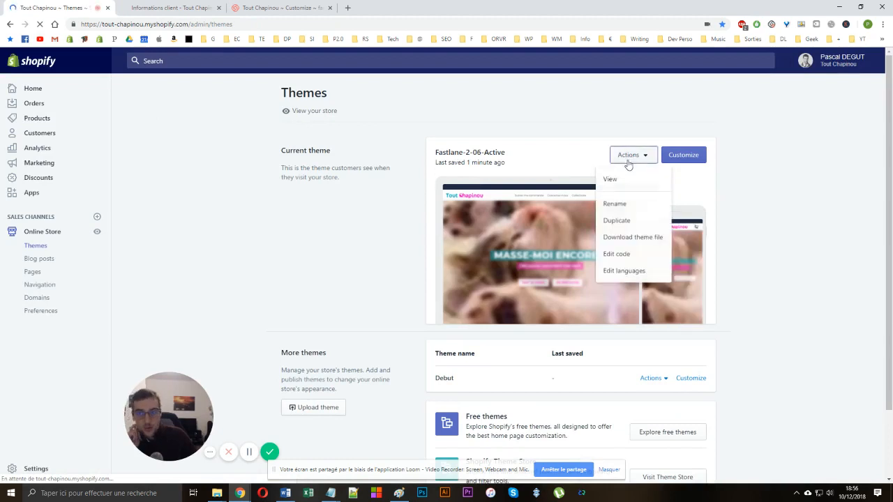
left_click(624, 271)
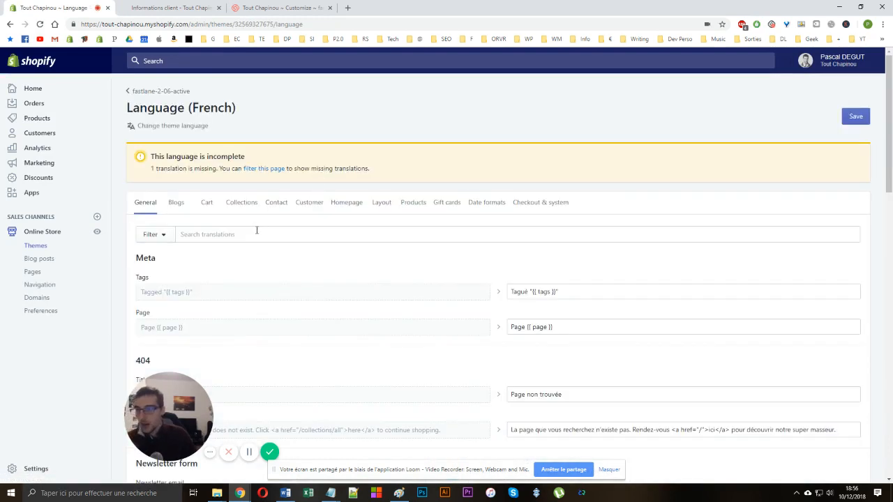
Search the theme translations for "Calculé à l'étape suivante"
left_click(255, 230)
type("Ca")
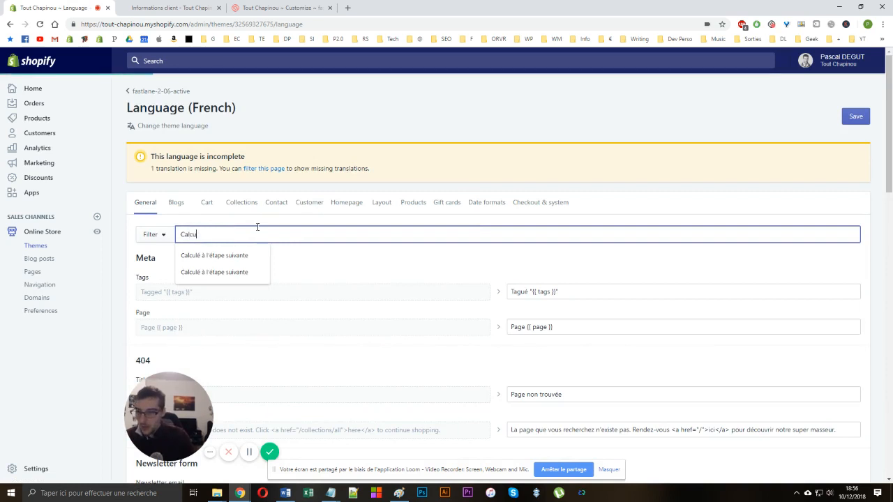
type("lcu")
key("Down")
key("Return")
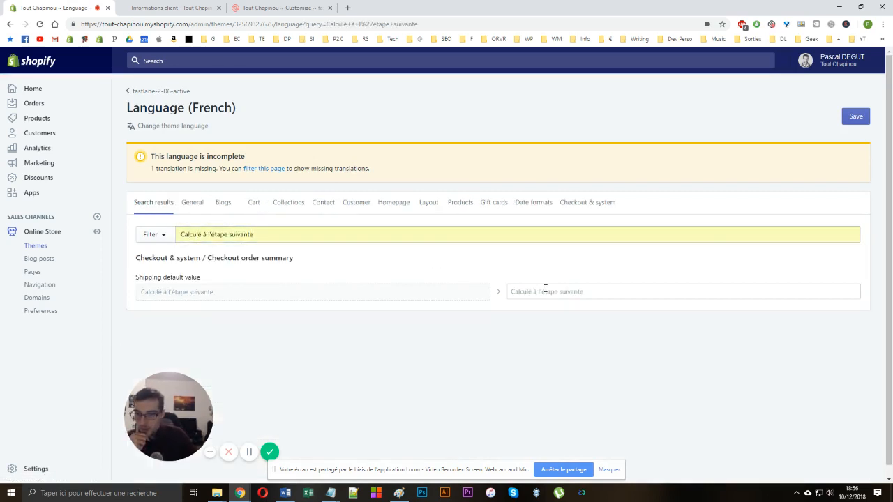
Set the checkout order summary's Shipping default value translation to "Gratuit" and save the language
left_click(546, 291)
type("Gratuit")
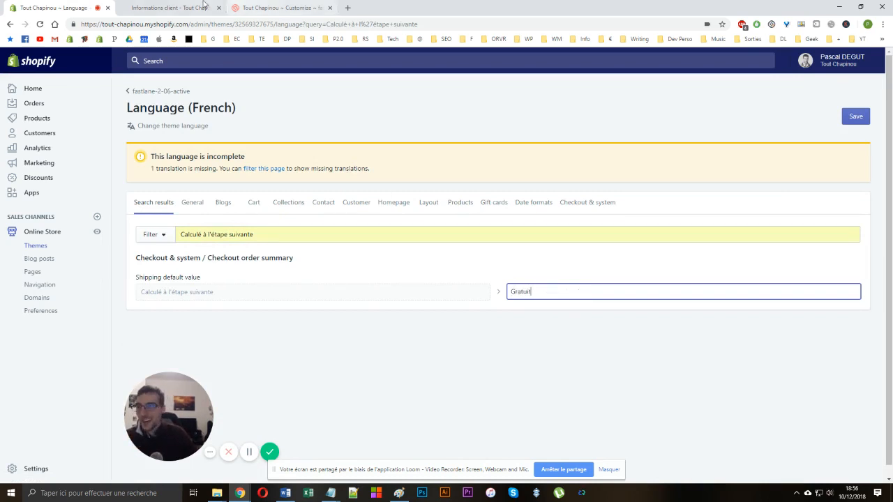
key("ctrl+Tab")
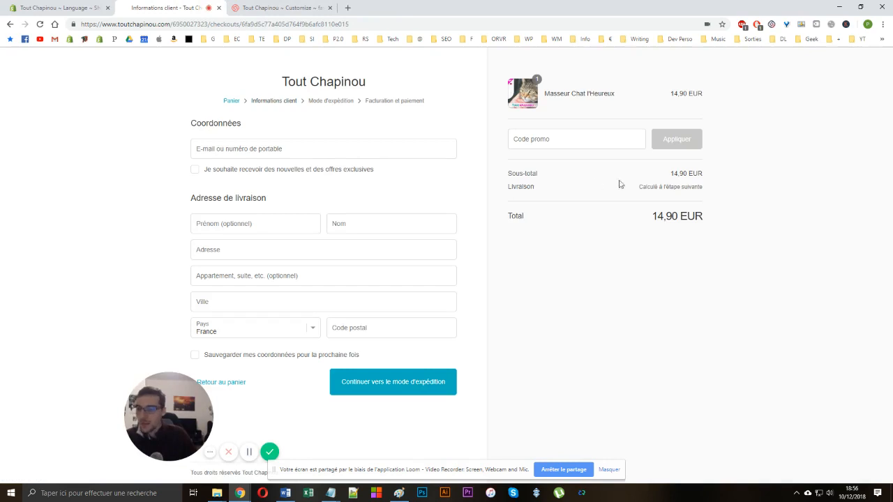
left_click(90, 7)
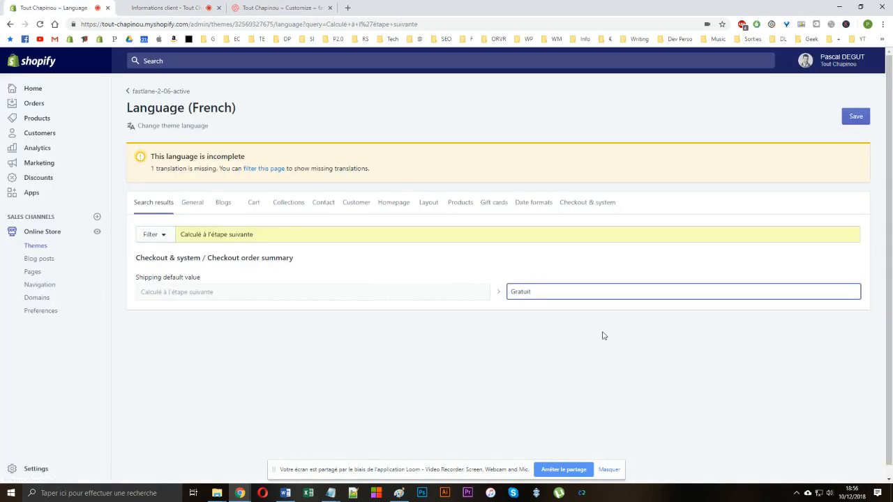
left_click(856, 116)
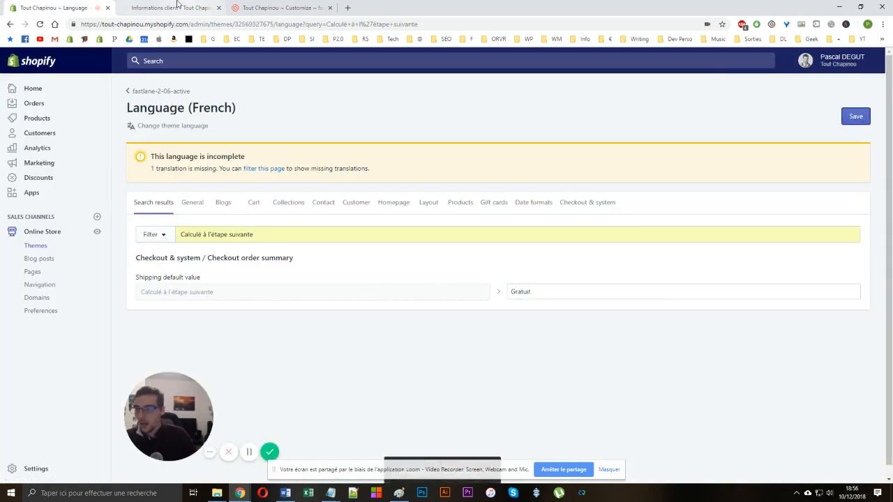
Reload the checkout page and check the Livraison and Sous-total lines in the order summary
left_click(177, 7)
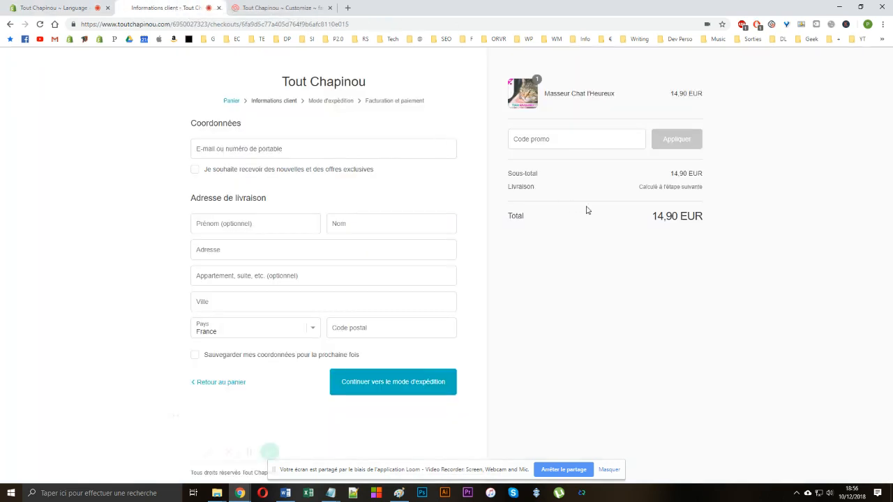
key("F5")
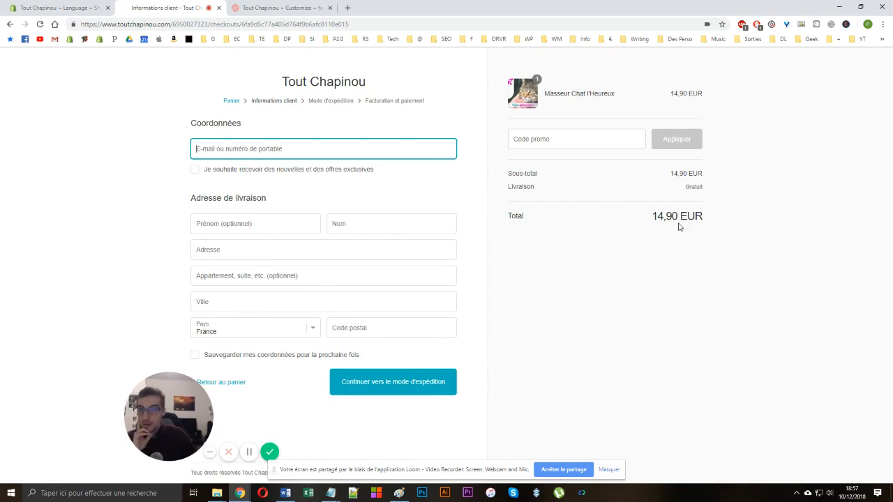
left_click(544, 171)
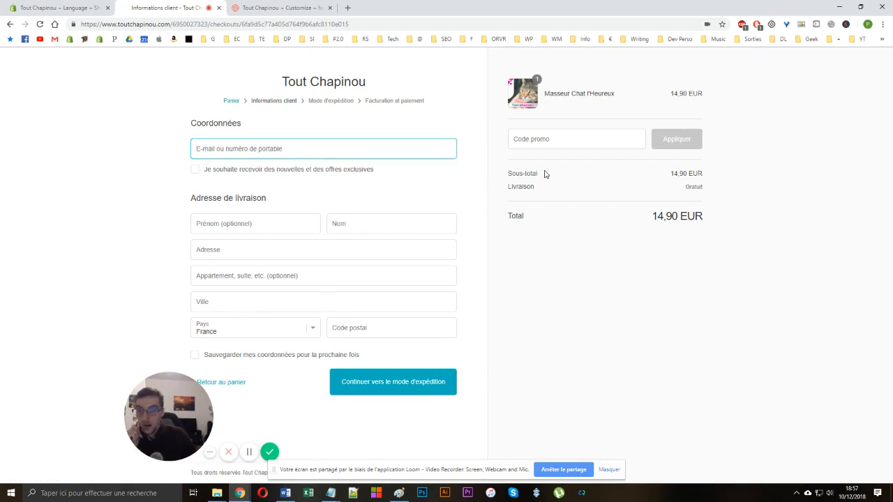
left_click_drag(544, 174, 555, 180)
left_click(549, 171)
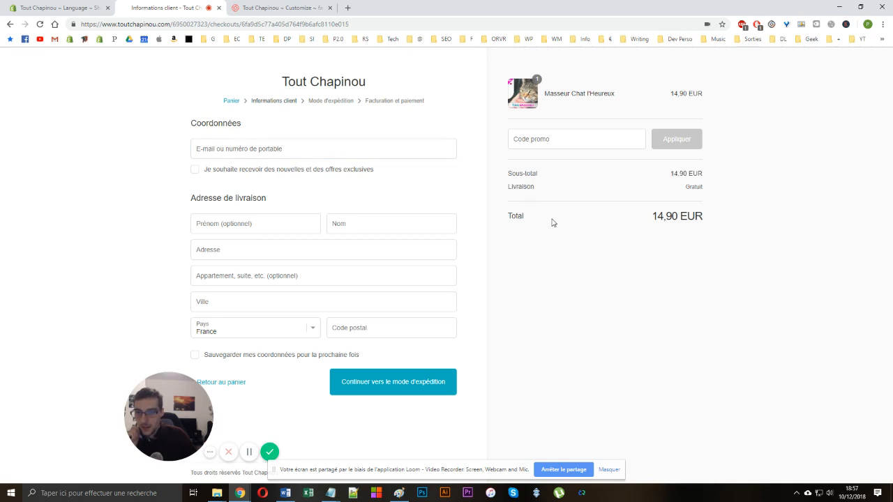
Return to the language editor and search the translations for "Sous-total"
left_click(63, 9)
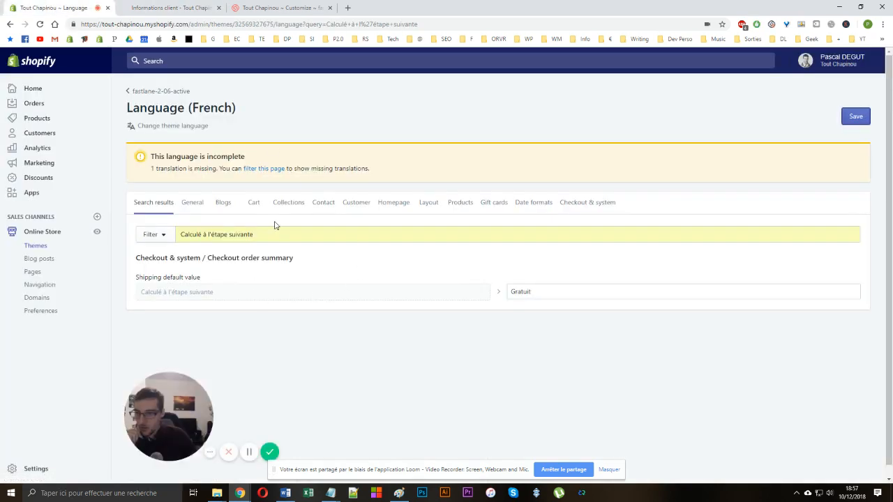
left_click_drag(278, 234, 152, 233)
type("Sous-to")
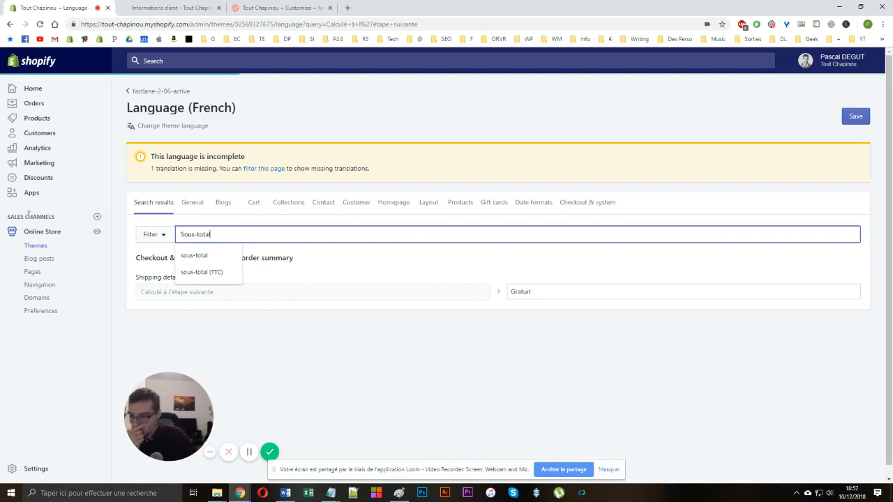
type("tal")
scroll(403, 274, "down", 2)
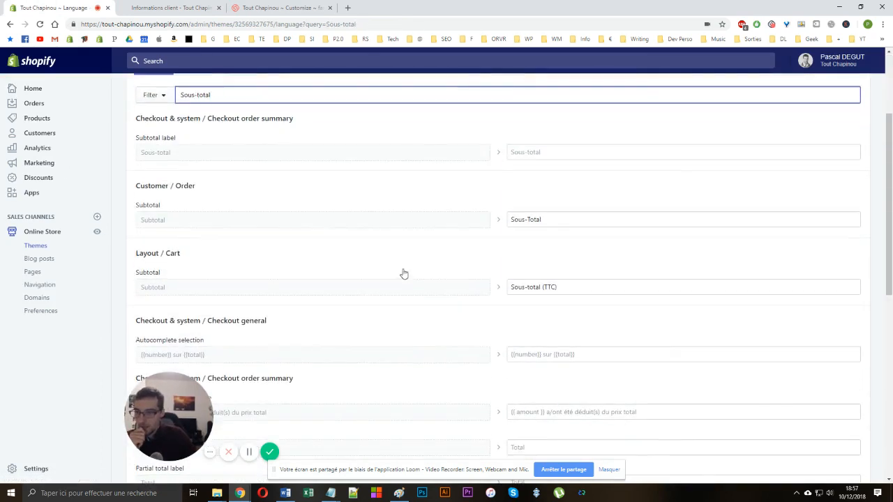
Set the checkout order summary's Total label and Partial total label translations to "Total (TTC)"
left_click(162, 7)
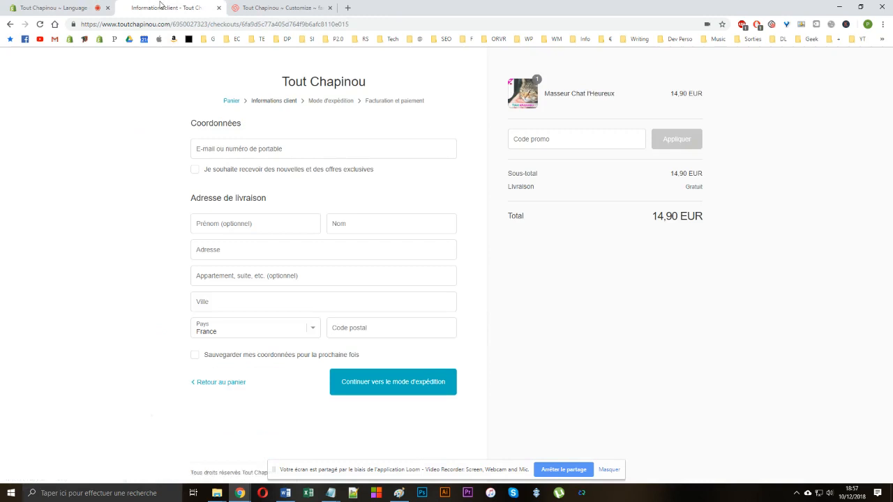
left_click(60, 7)
scroll(259, 221, "down", 2)
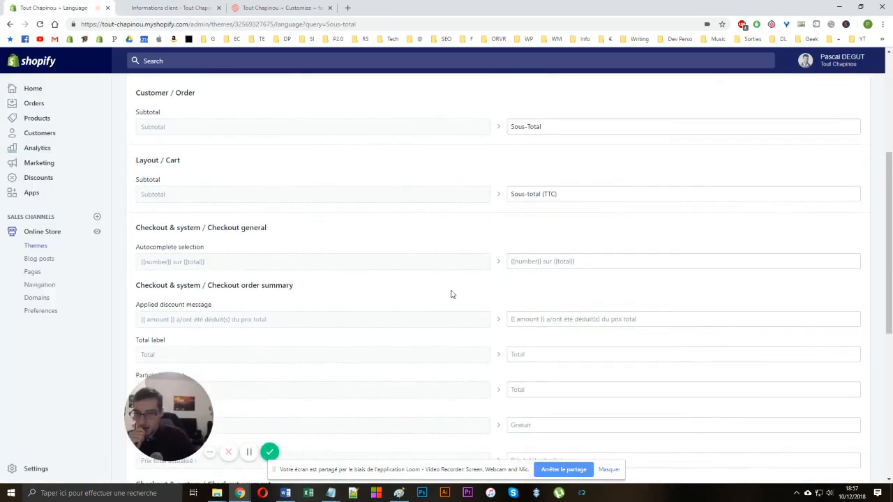
scroll(451, 294, "down", 2)
left_click(541, 261)
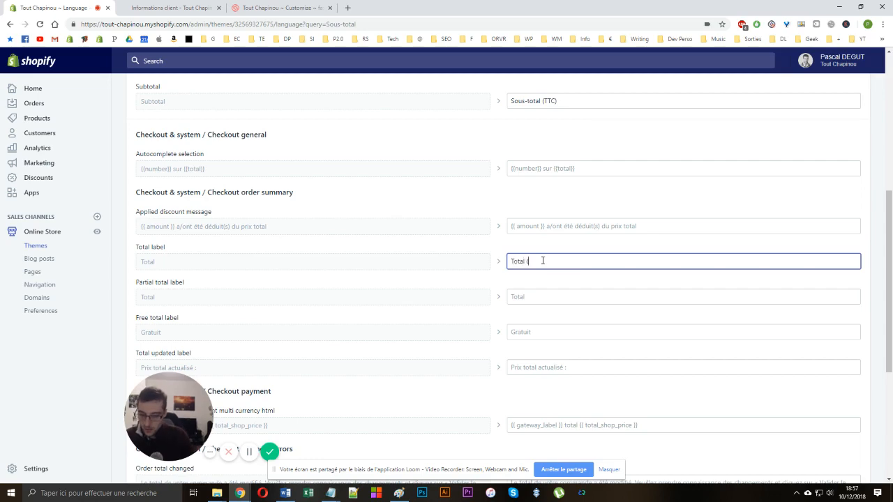
triple_click(543, 261)
key("ctrl+c")
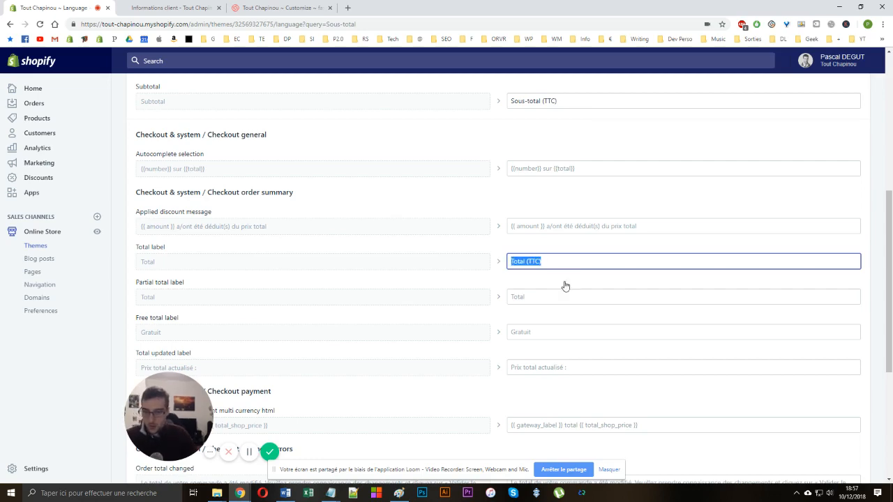
left_click(547, 297)
key("ctrl+v")
Review the remaining total translations and set the Customer / Order Subtotal translation to "Sous-Total (TTC)"
scroll(547, 300, "down", 5)
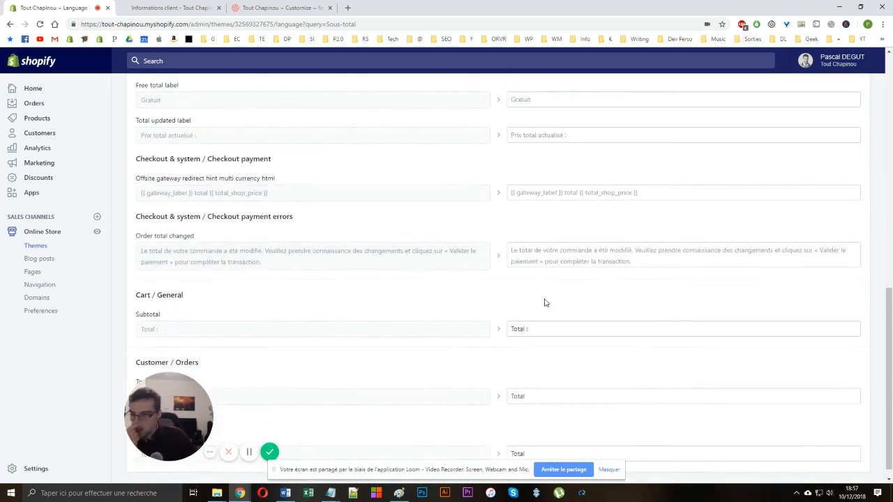
scroll(544, 303, "down", 1)
scroll(542, 307, "up", 1)
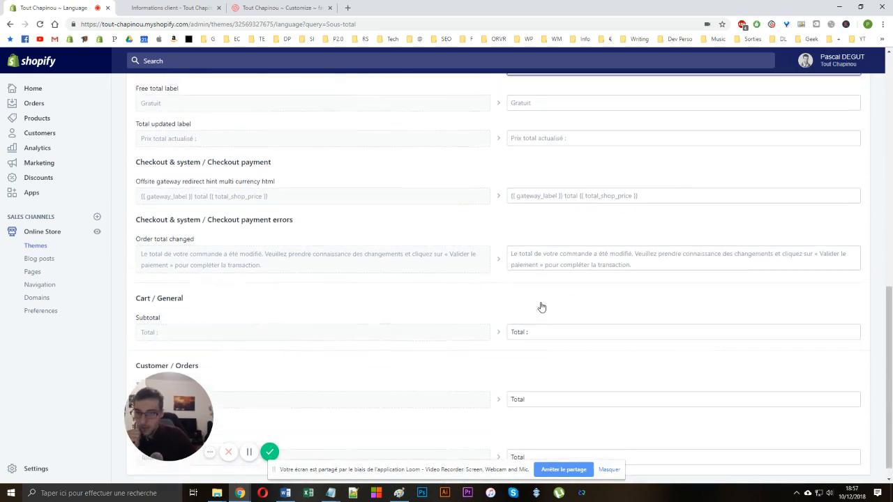
scroll(542, 307, "down", 1)
left_click_drag(169, 417, 252, 345)
scroll(510, 306, "up", 2)
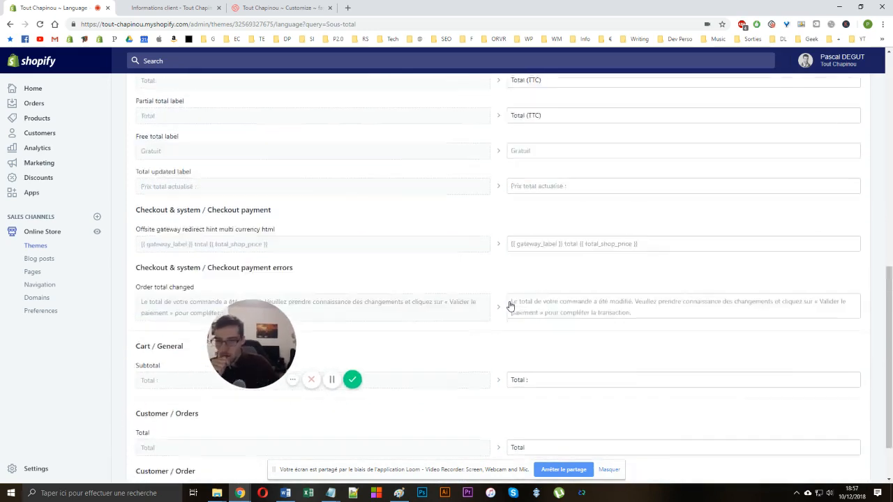
scroll(510, 306, "up", 15)
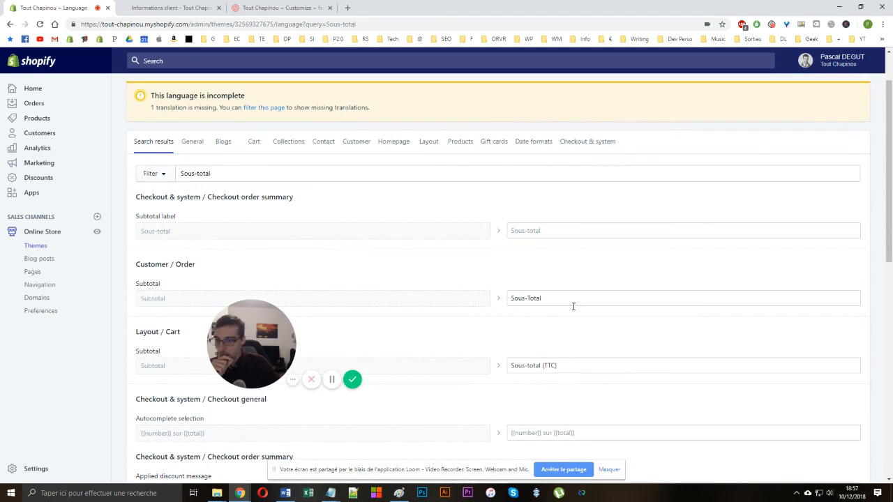
left_click(566, 296)
type("(")
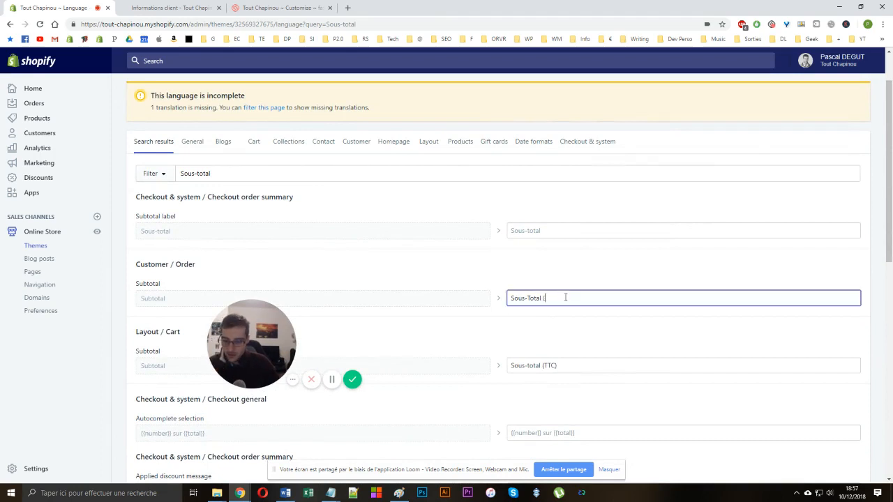
type("TTC")
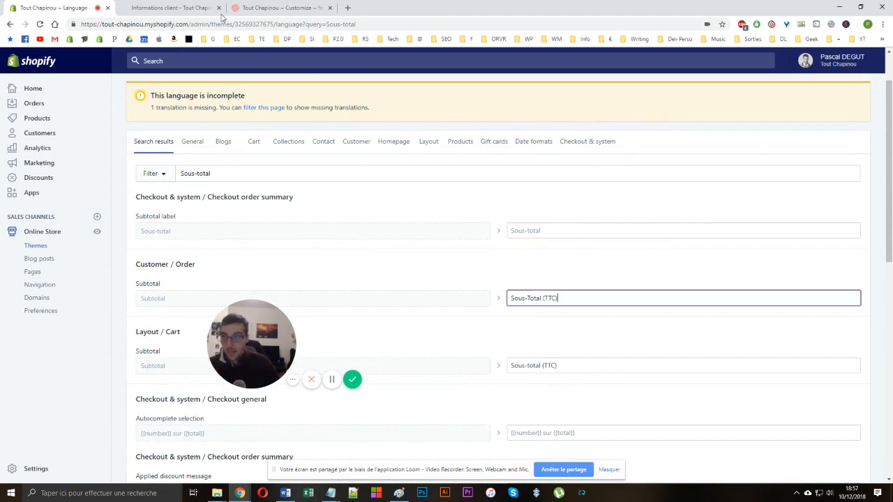
Compare the labels with the checkout's order summary, and save the updated French translations
left_click(167, 8)
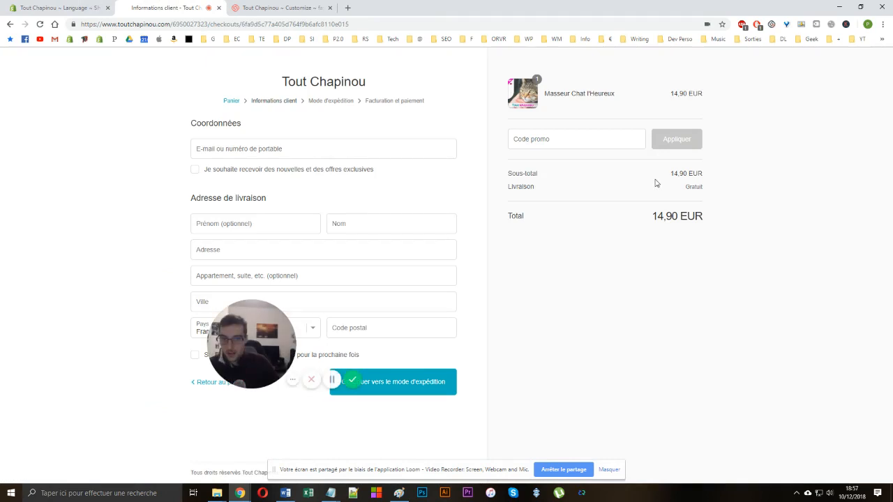
left_click(44, 10)
scroll(562, 284, "down", 1)
scroll(557, 282, "up", 2)
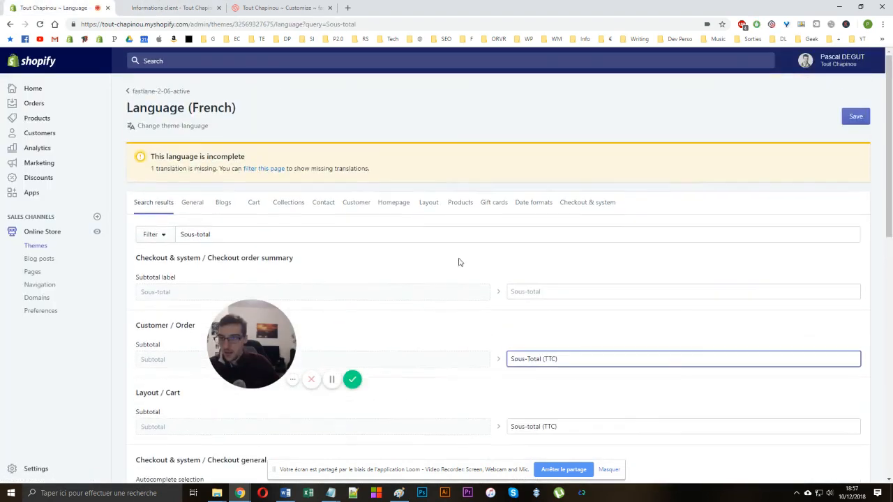
left_click(862, 119)
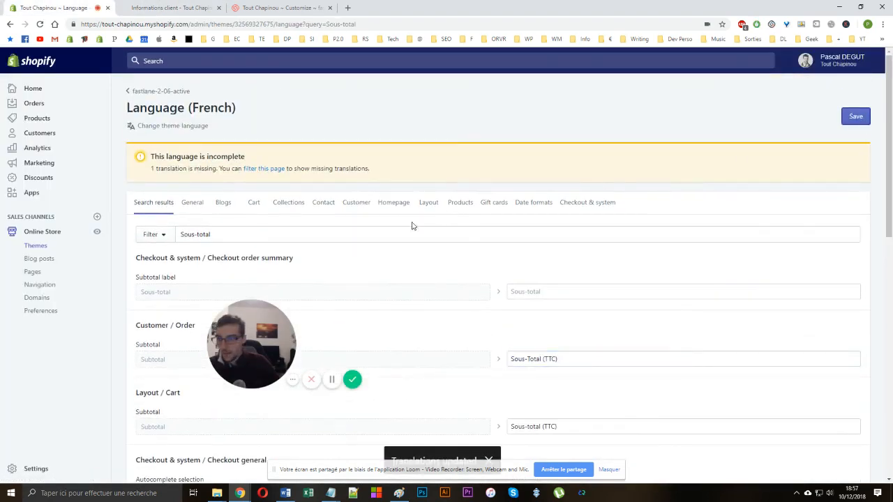
Open the Checkout & system translations and review the checkout's general and order summary labels
left_click(574, 209)
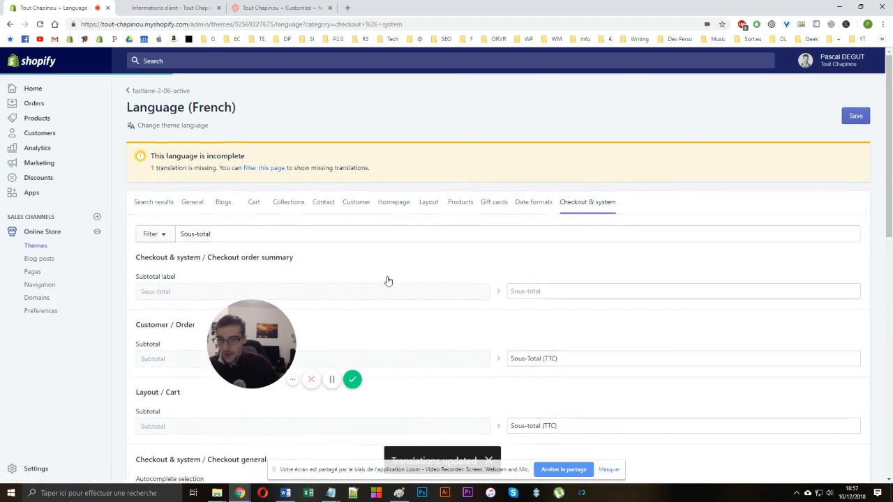
scroll(388, 279, "down", 5)
scroll(388, 280, "up", 6)
scroll(564, 203, "down", 2)
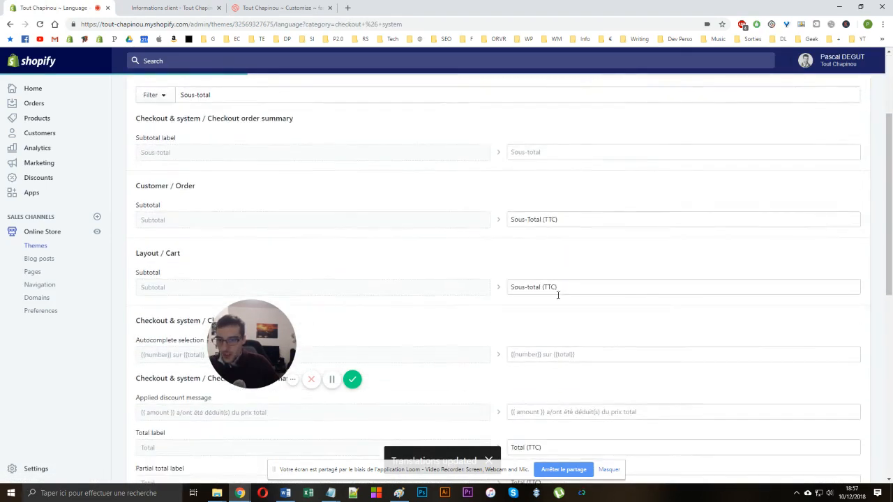
scroll(450, 228, "up", 3)
scroll(313, 240, "down", 3)
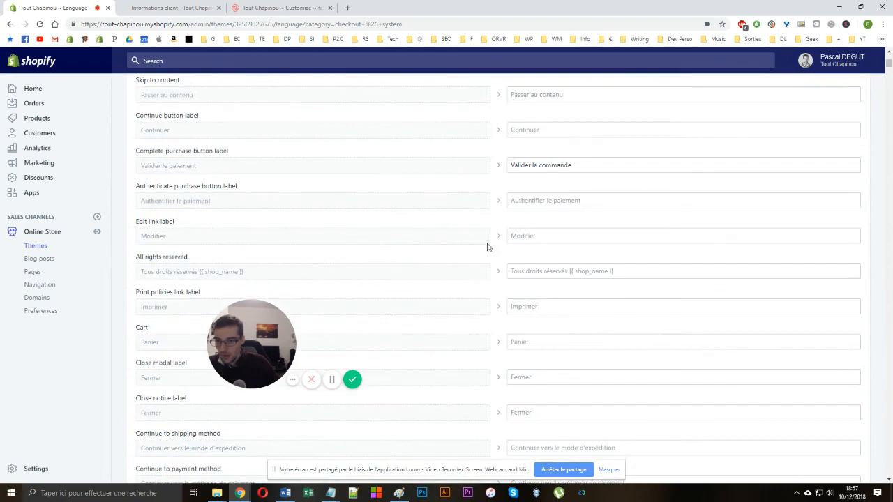
scroll(489, 247, "up", 4)
scroll(543, 234, "down", 15)
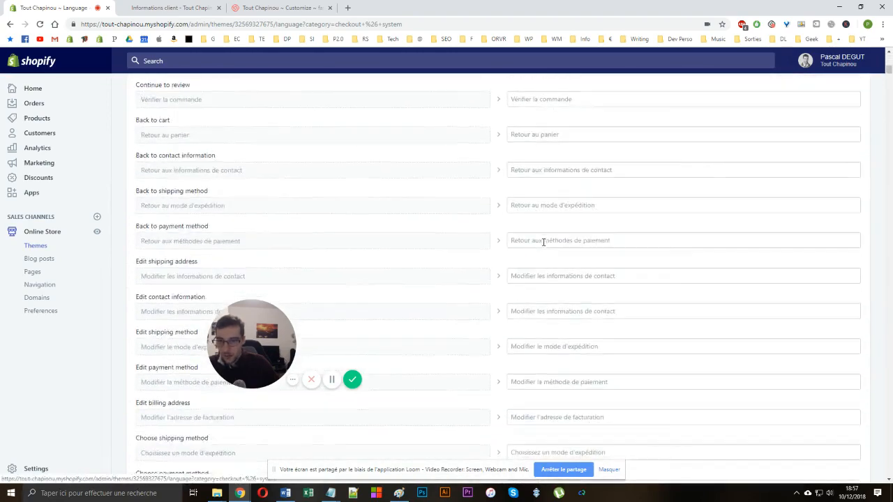
scroll(543, 249, "down", 20)
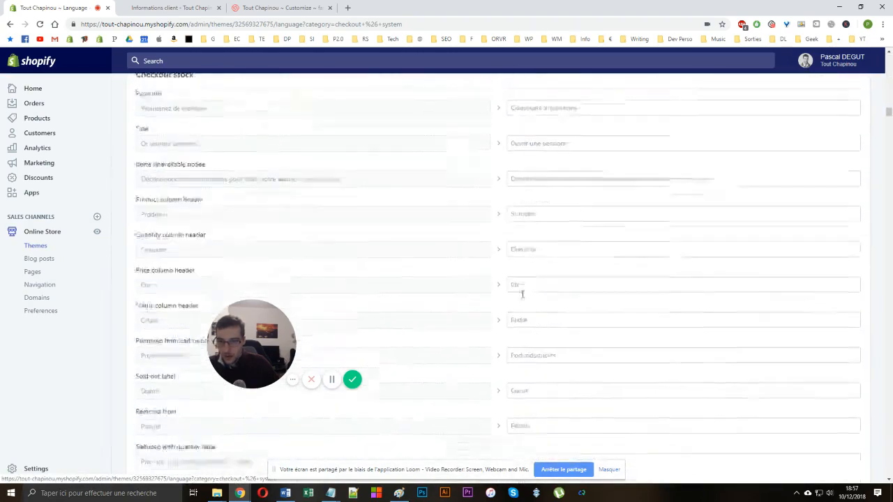
scroll(705, 261, "up", 4)
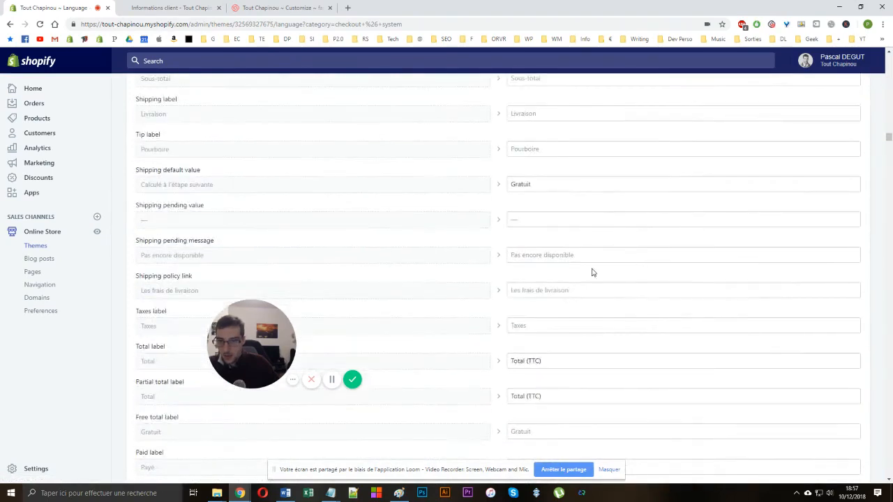
scroll(590, 269, "down", 4)
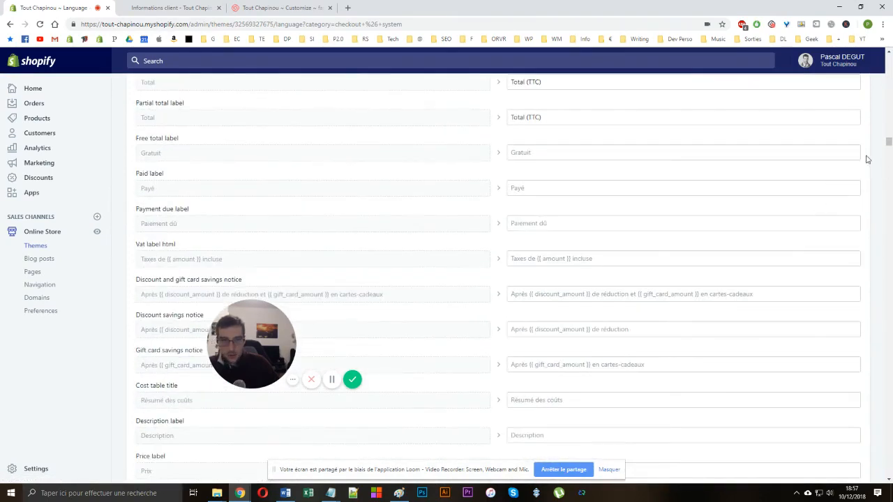
Review the checkout's shipping, card payment, processing and order status translations, including the Company tracking number label
scroll(534, 249, "down", 20)
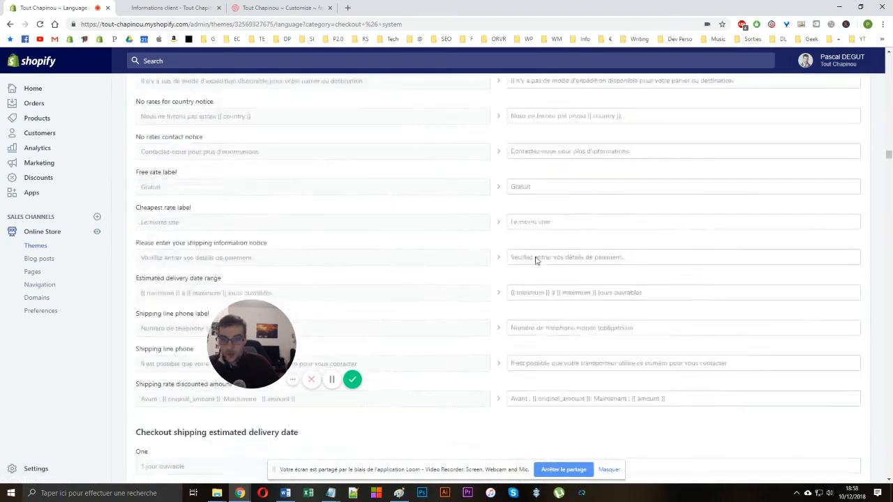
scroll(500, 269, "down", 15)
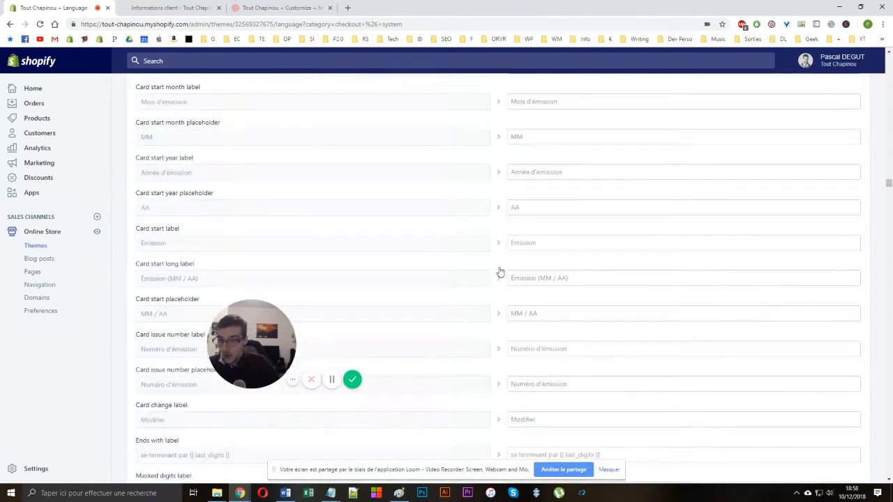
scroll(499, 272, "down", 5)
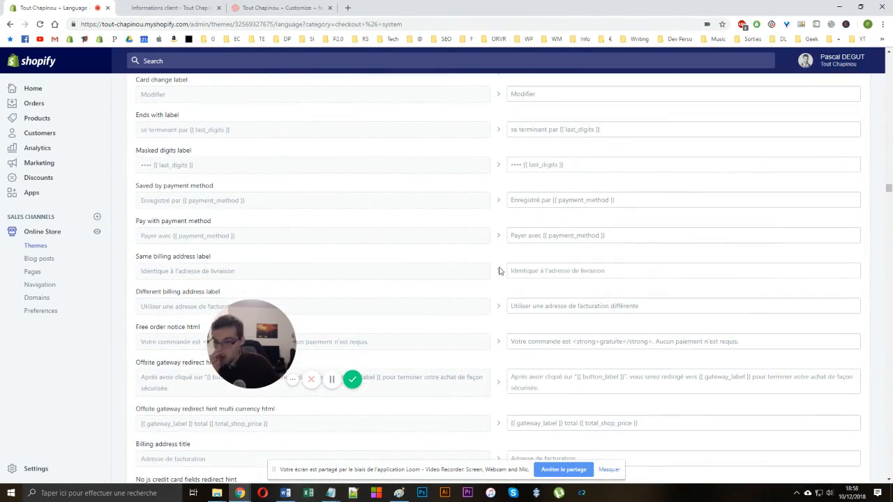
scroll(500, 271, "down", 20)
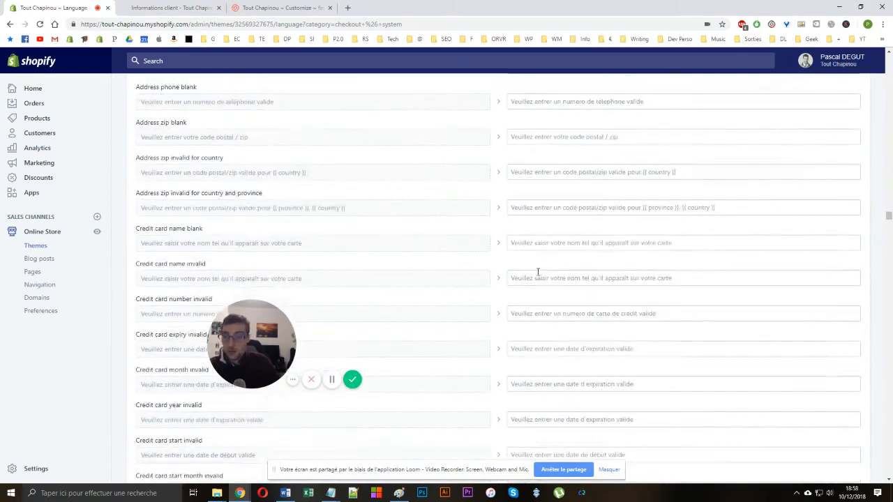
scroll(538, 272, "down", 20)
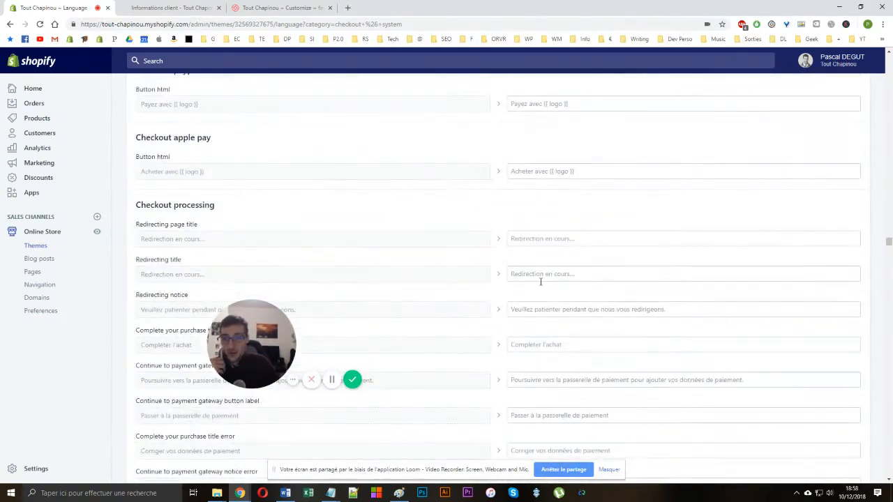
scroll(540, 281, "up", 3)
scroll(537, 281, "down", 12)
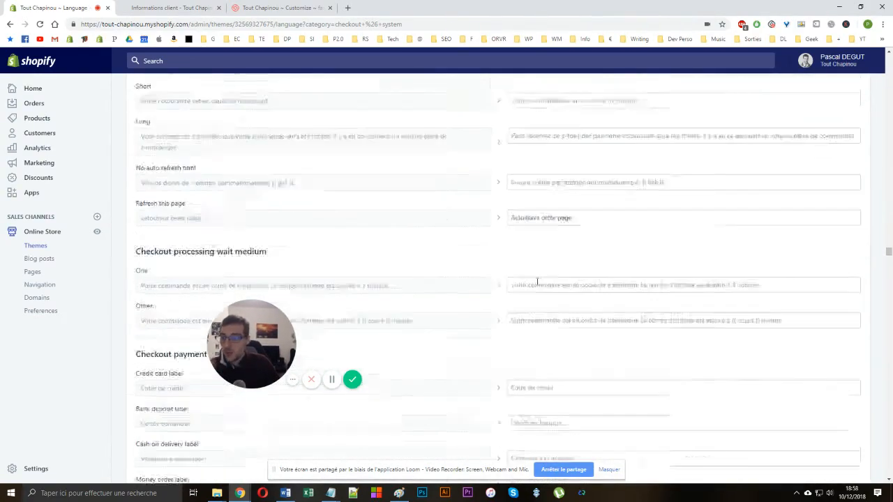
scroll(537, 281, "down", 15)
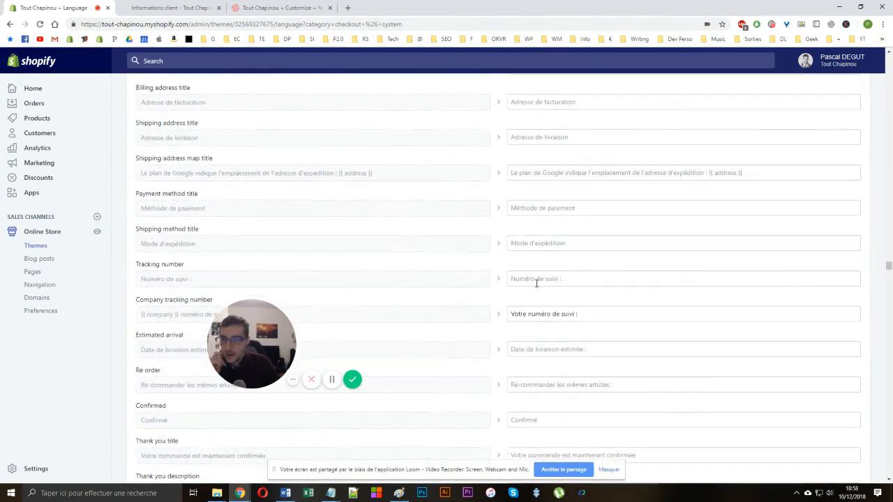
scroll(534, 284, "down", 5)
scroll(544, 244, "up", 4)
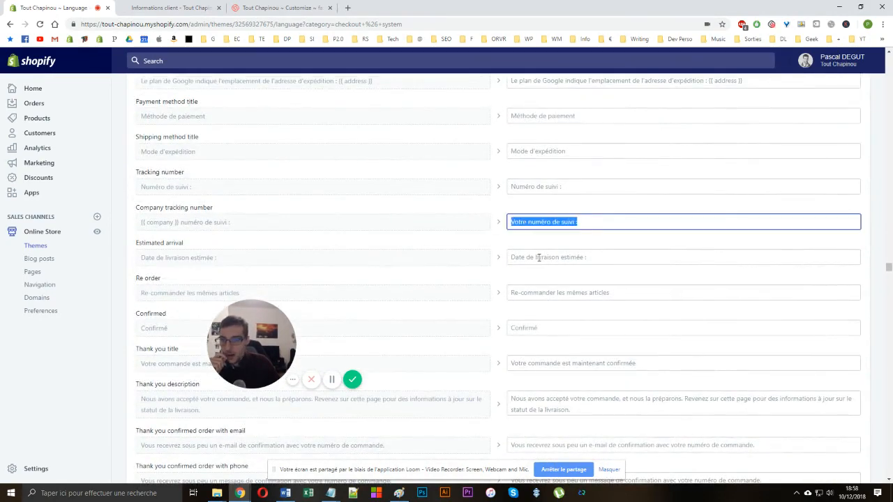
Examine the remaining Checkout & system translations, from order updates and newsletter to addresses and month names
scroll(539, 257, "down", 10)
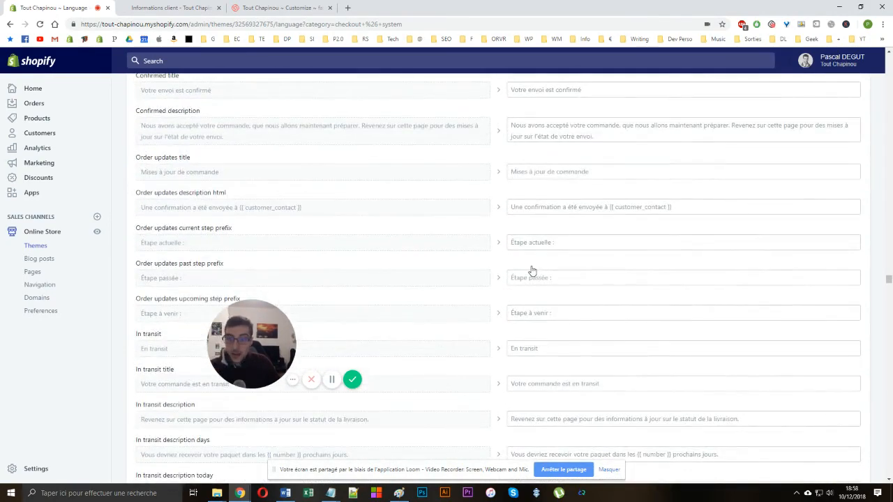
scroll(531, 270, "down", 10)
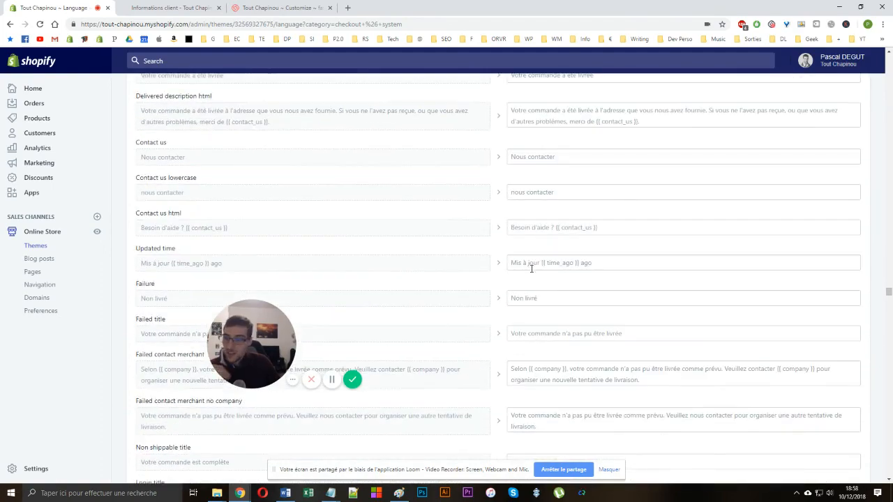
scroll(532, 273, "down", 20)
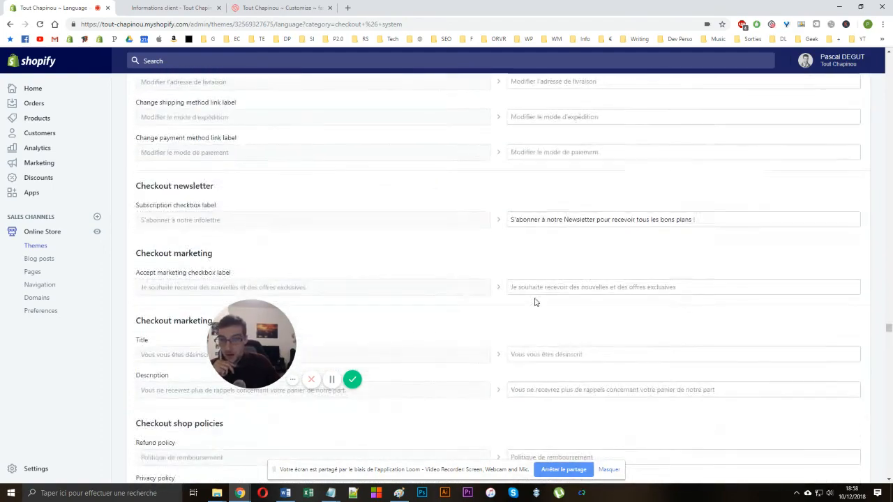
scroll(536, 302, "down", 20)
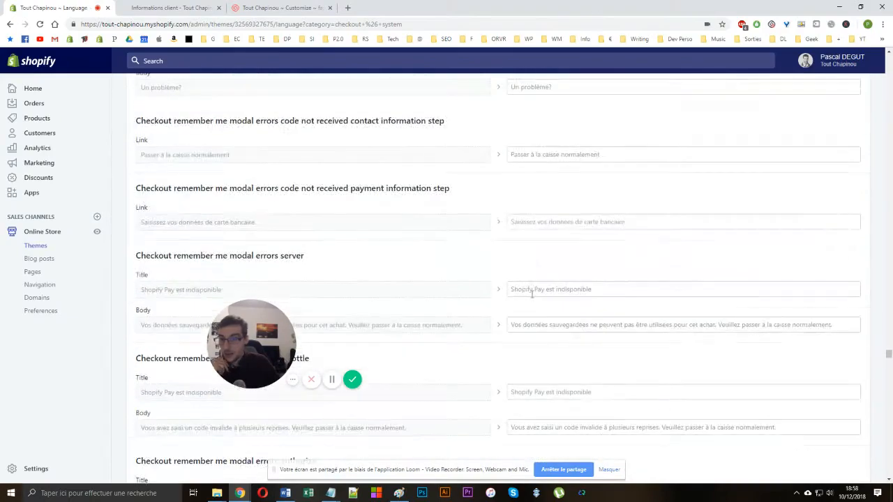
scroll(532, 291, "up", 5)
scroll(531, 291, "down", 20)
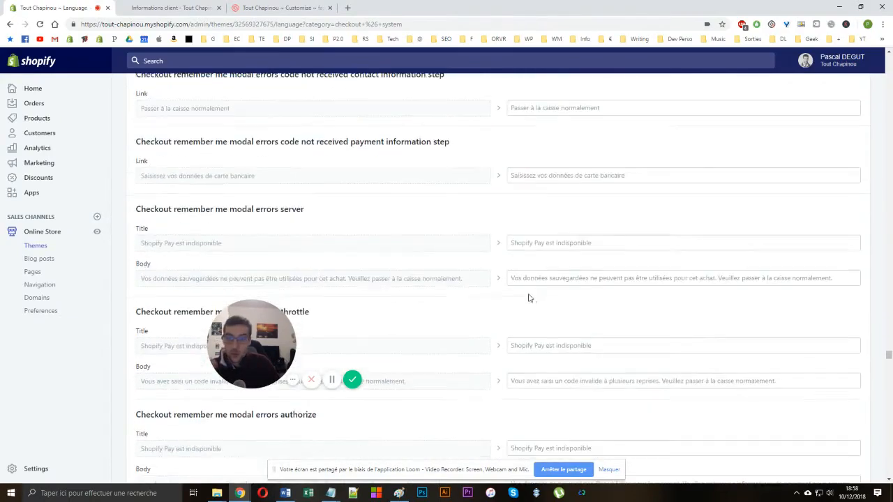
scroll(534, 295, "down", 20)
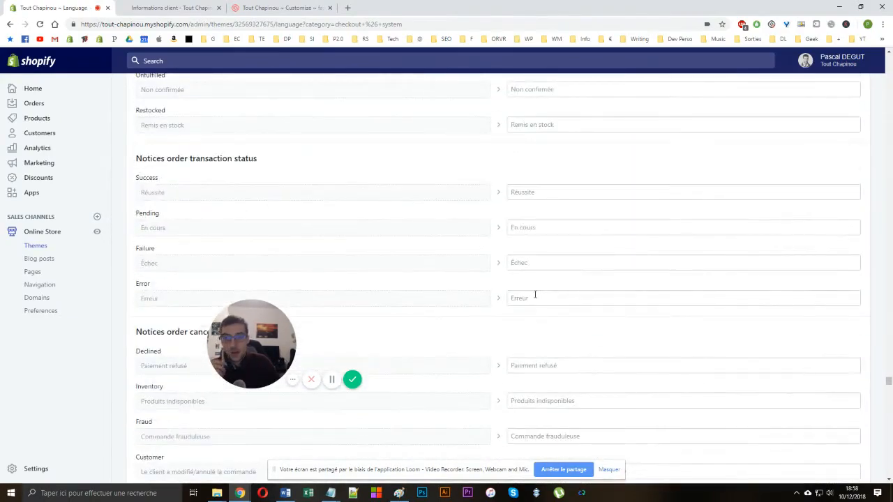
scroll(569, 315, "down", 20)
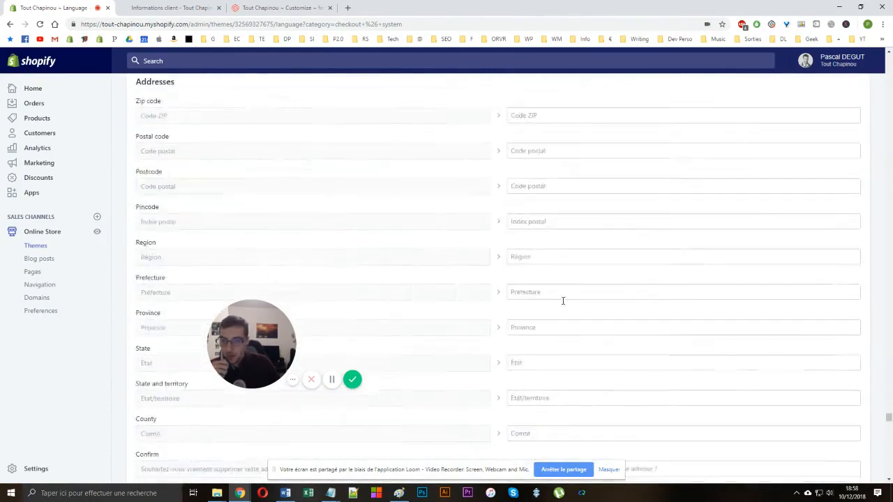
scroll(569, 293, "down", 10)
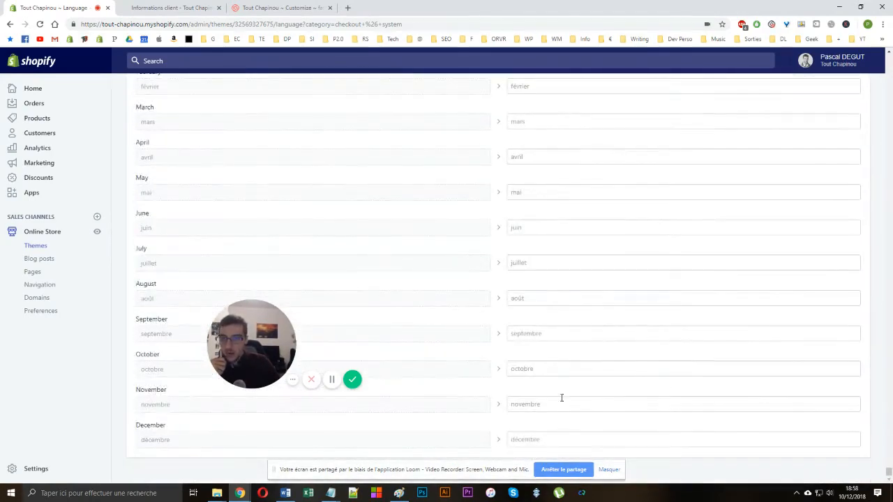
Switch to the store's checkout page and examine the order summary's total label and the checkout step breadcrumb
left_click(172, 7)
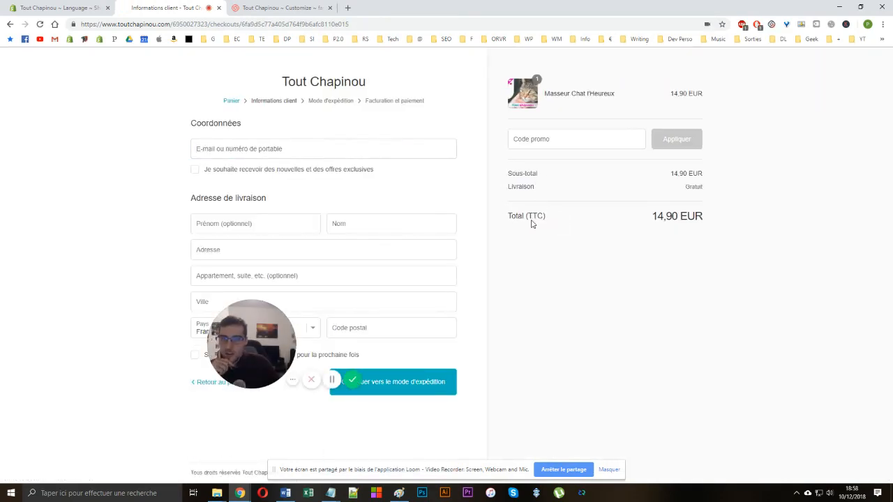
left_click_drag(556, 216, 526, 215)
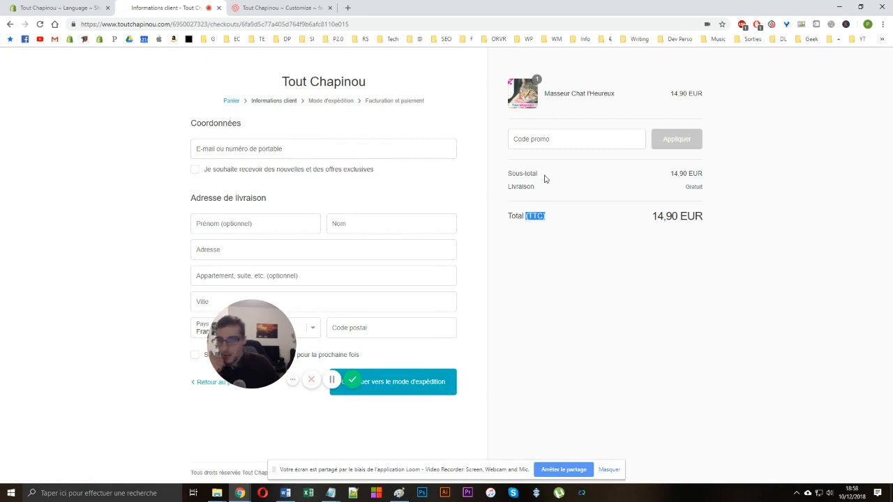
left_click(556, 218)
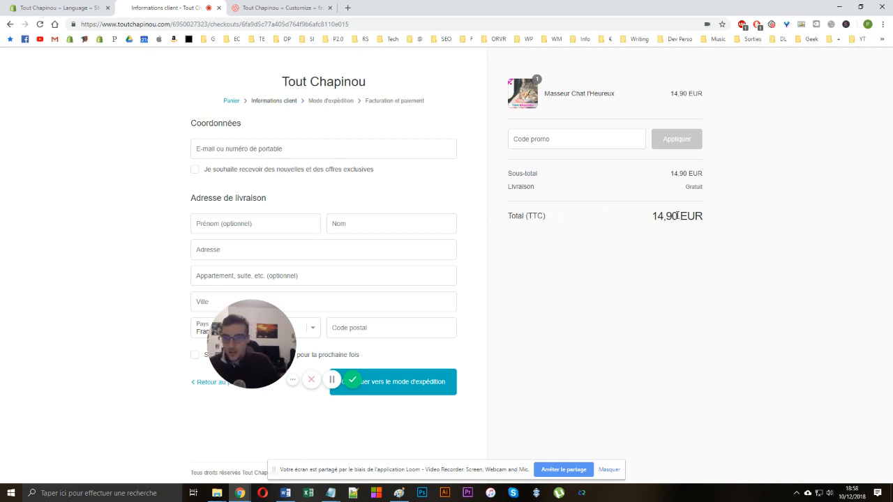
left_click_drag(252, 328, 81, 381)
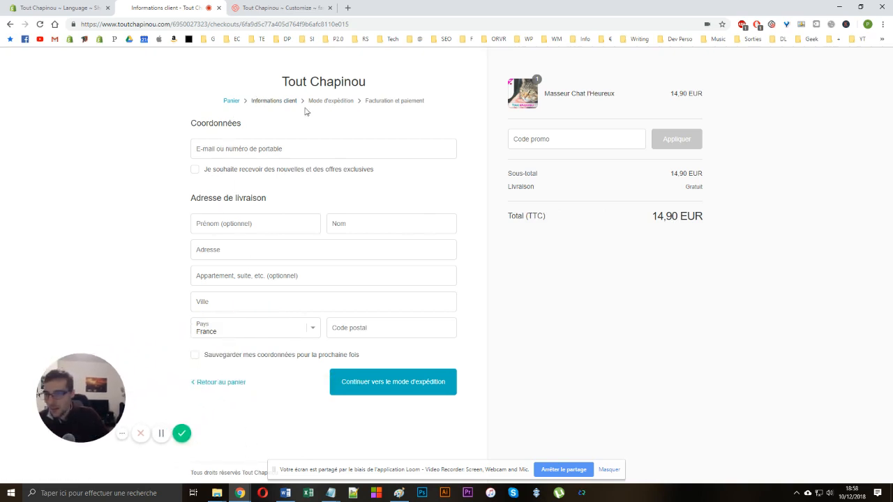
left_click_drag(279, 101, 426, 103)
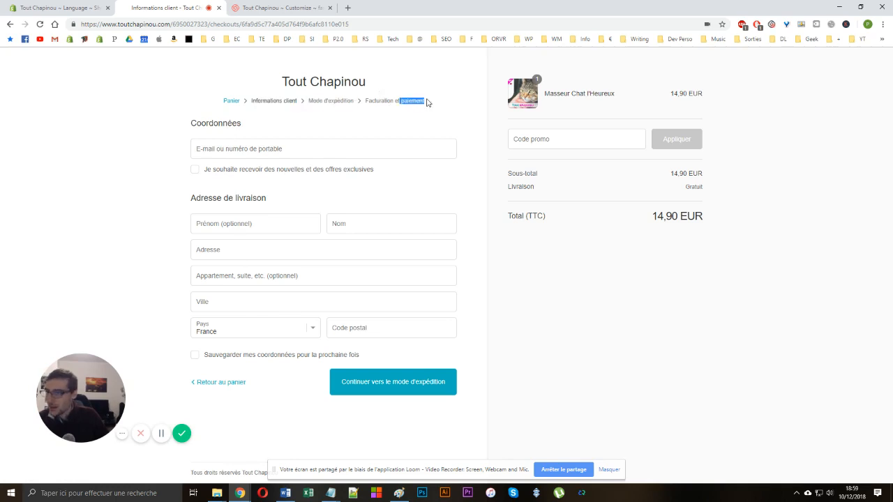
Return from the checkout to the cart page and examine the scrolling announcement bar above the header
left_click(230, 101)
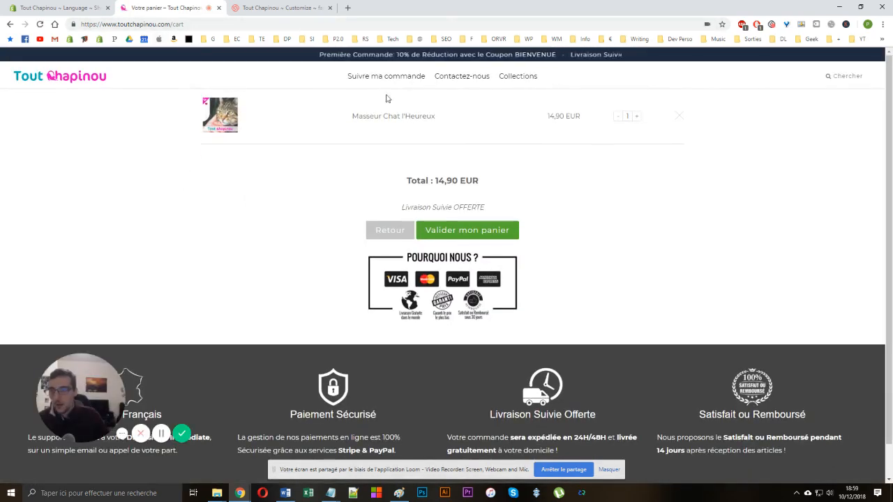
triple_click(338, 57)
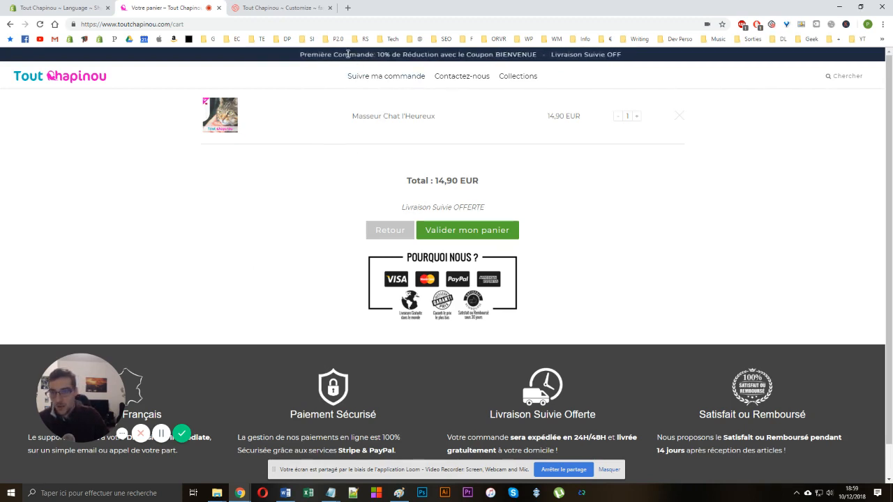
mouse_move(300, 54)
left_mouse_down()
mouse_move(536, 54)
mouse_move(301, 55)
left_mouse_up()
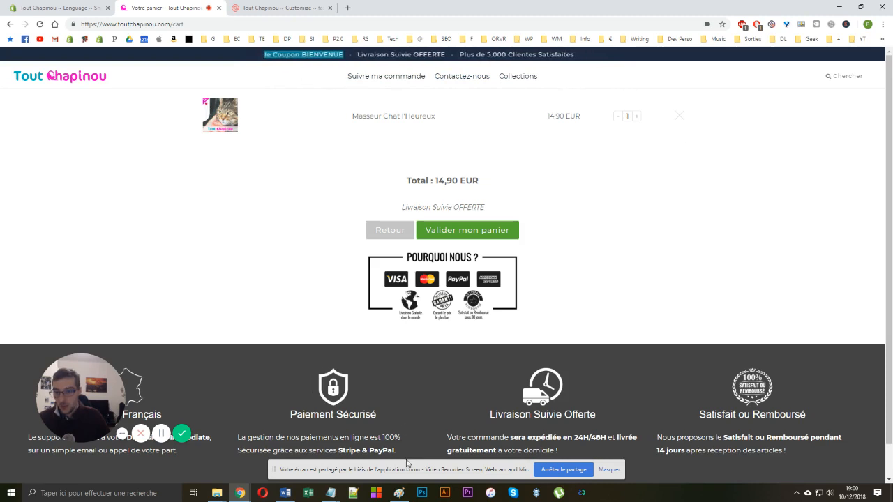
left_click_drag(410, 470, 427, 386)
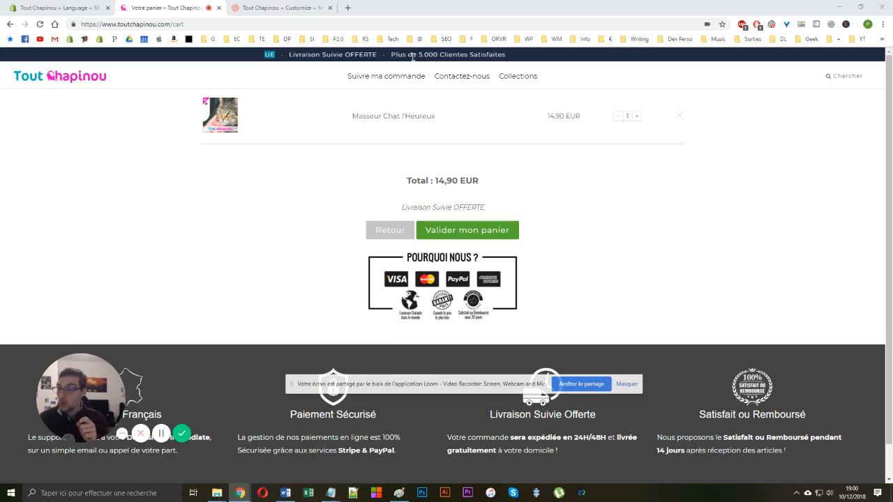
Open the storefront's home page and preview it at mobile width in the browser's responsive device view
left_click(55, 8)
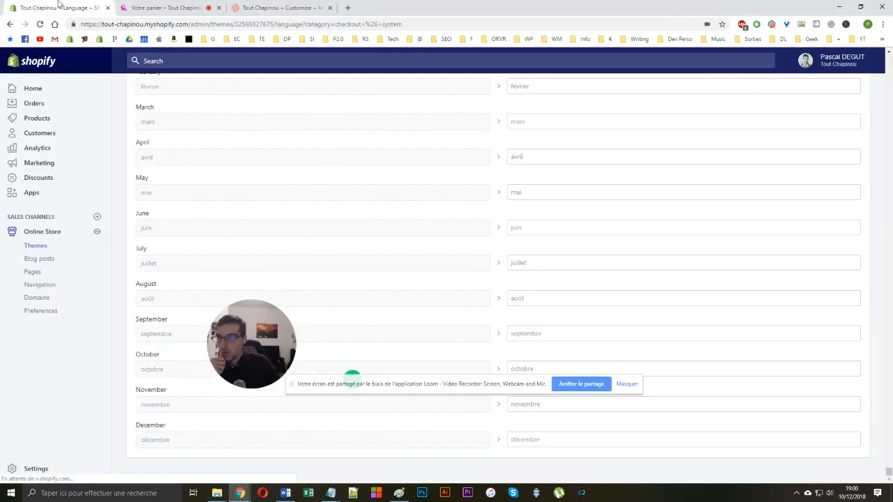
left_click(171, 8)
left_click(65, 79)
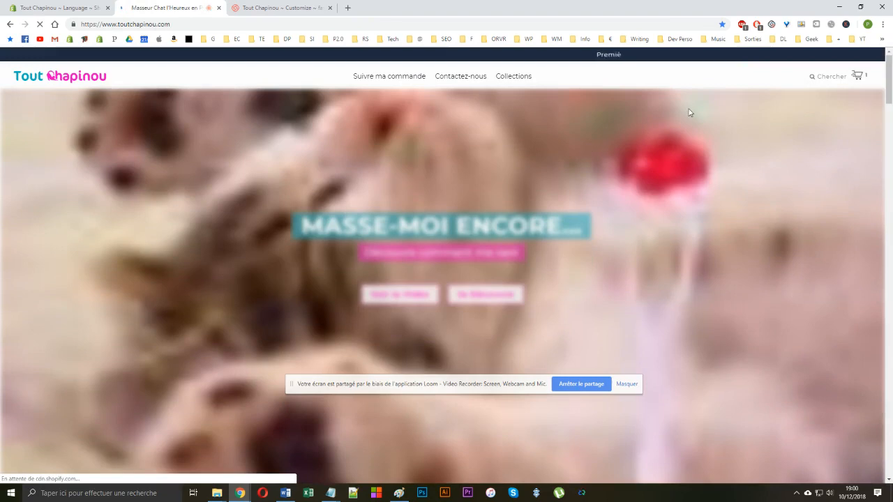
right_click(730, 102)
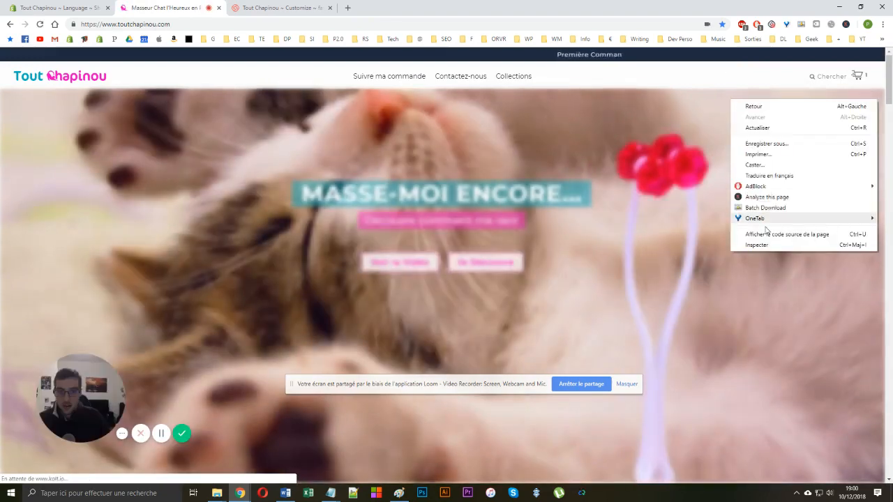
left_click(756, 242)
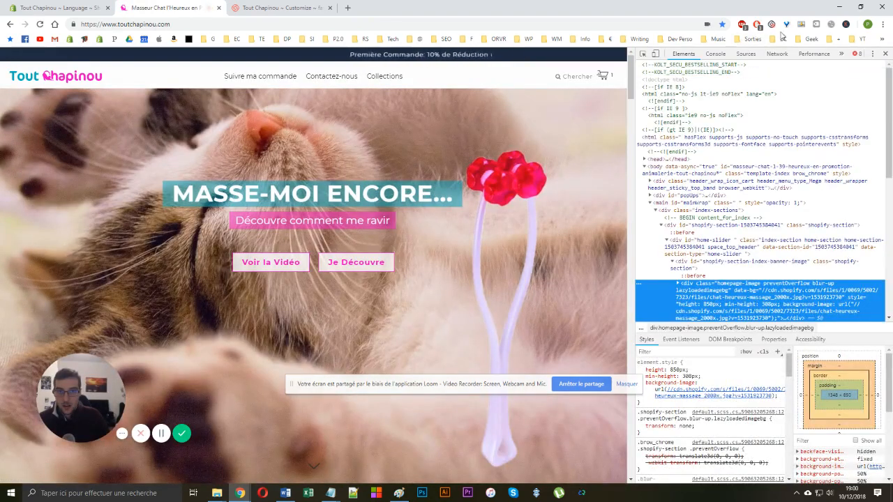
left_click(655, 54)
scroll(309, 348, "down", 15)
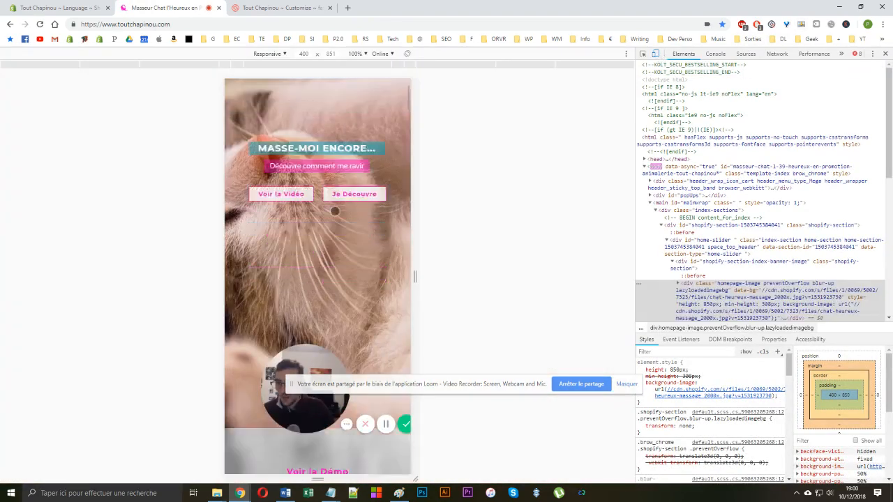
Examine the mobile product description and its sticky Ajouter au panier bar, and return to the desktop view
scroll(310, 452, "down", 3)
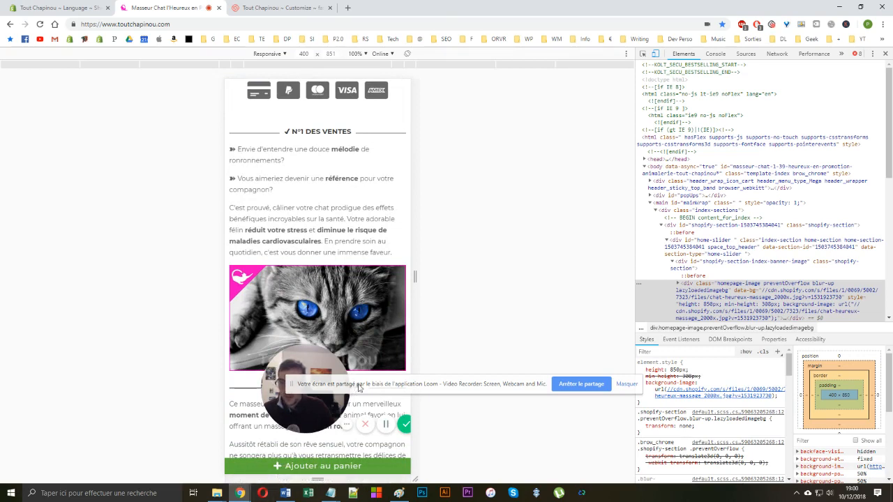
left_click_drag(362, 385, 530, 449)
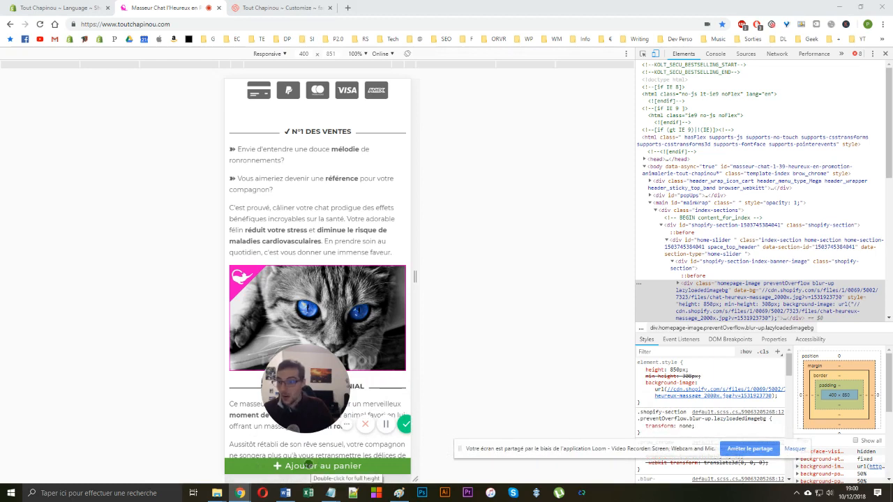
scroll(317, 314, "down", 5)
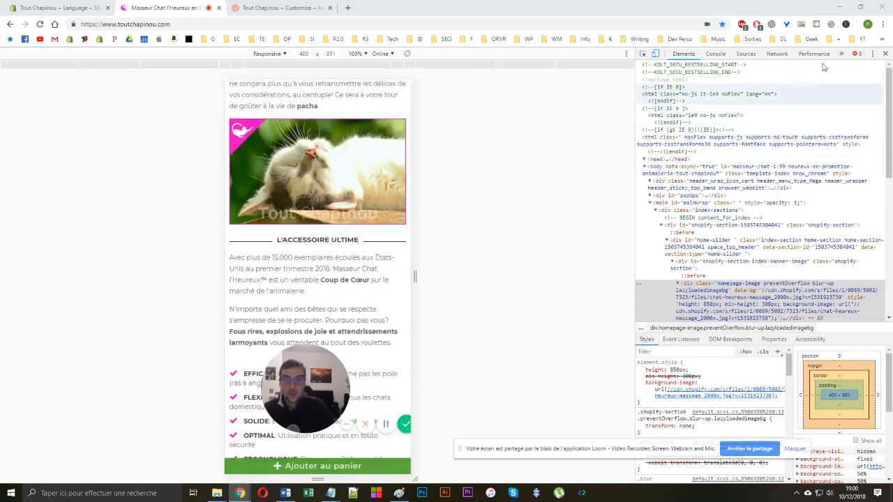
left_click(885, 53)
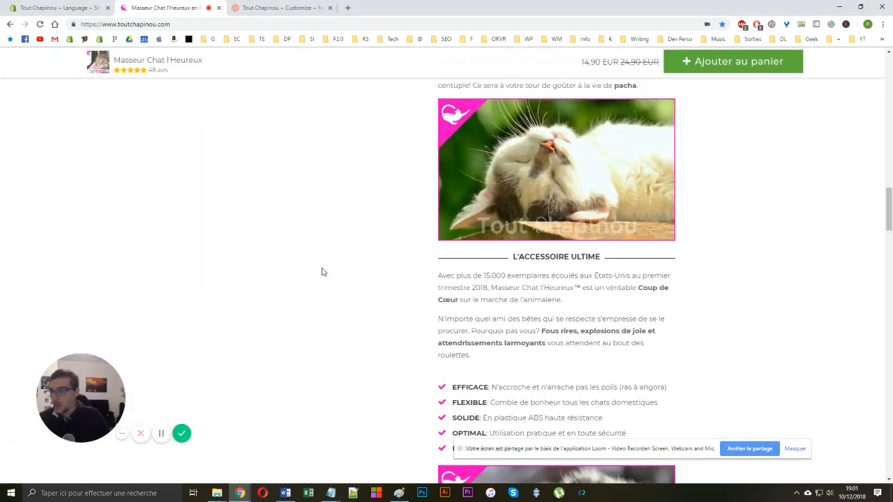
Examine the first-order BIENVENUE coupon message in the home page's scrolling announcement bar
scroll(319, 267, "up", 15)
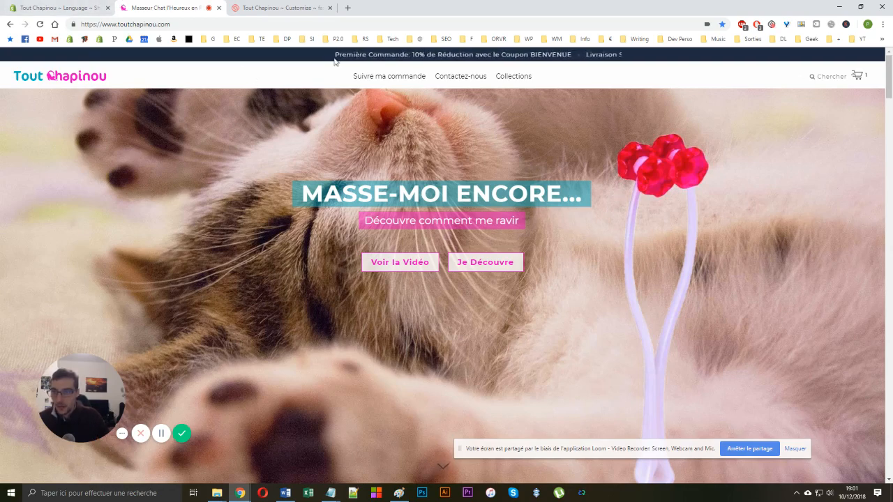
left_click_drag(334, 57, 565, 56)
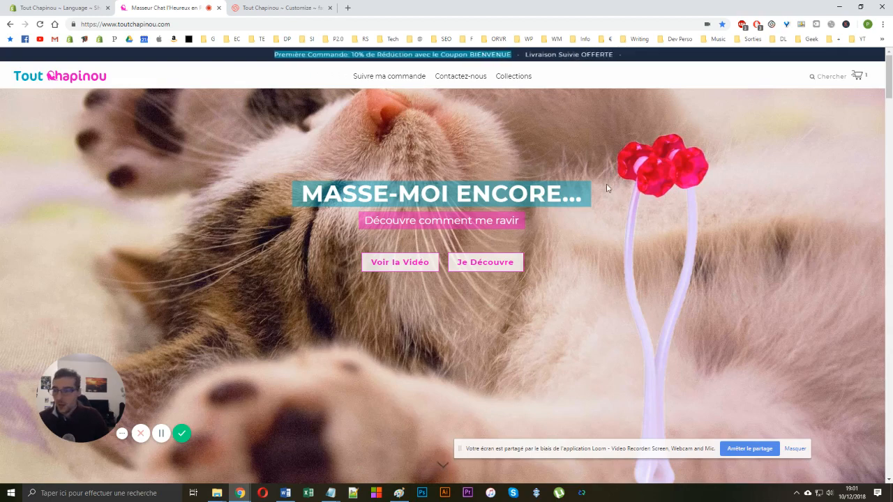
scroll(600, 192, "down", 3)
scroll(563, 207, "up", 3)
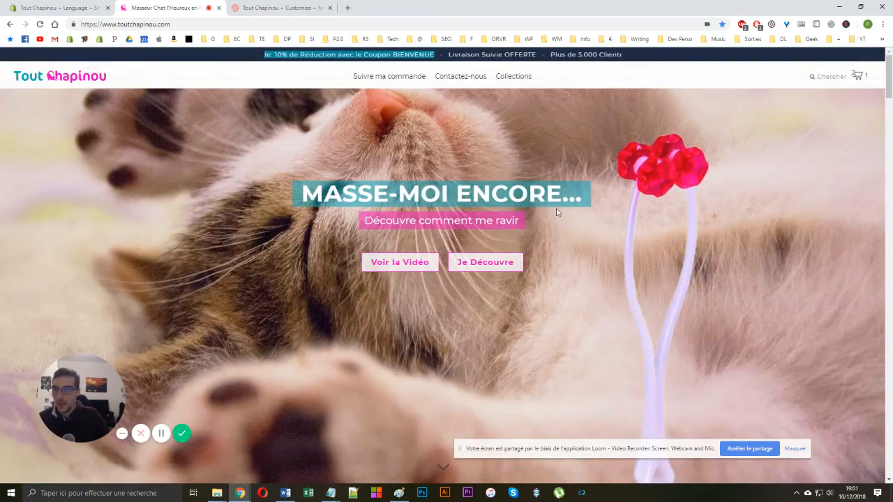
Examine the product description from the quantity discounts and payment icons to the Ne prenez aucun risque guarantees and the purchase call to action
scroll(552, 214, "down", 5)
scroll(551, 215, "down", 15)
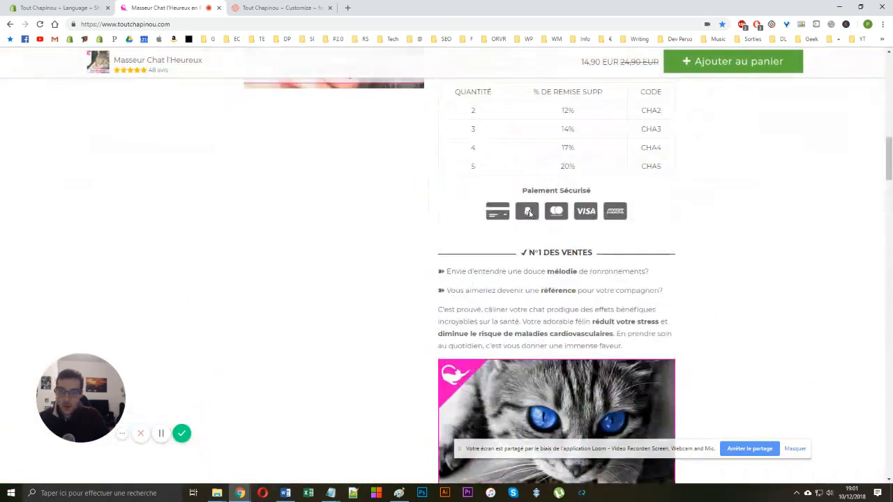
scroll(438, 225, "up", 5)
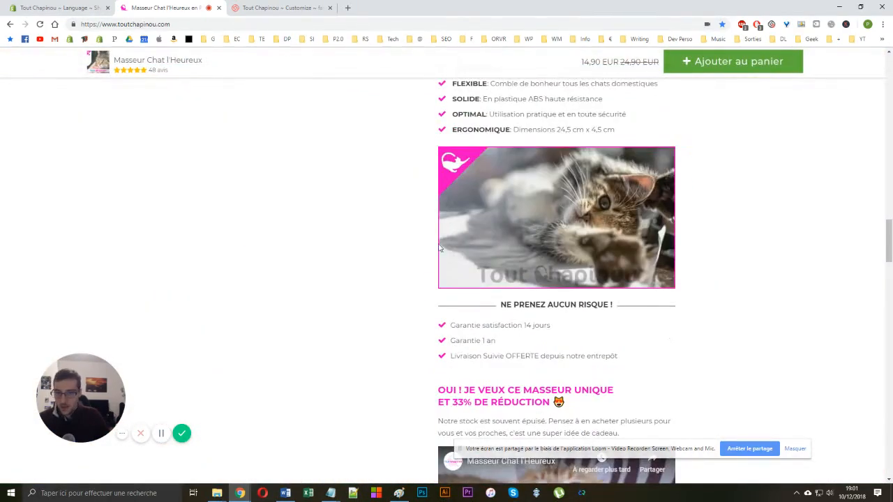
scroll(423, 272, "down", 3)
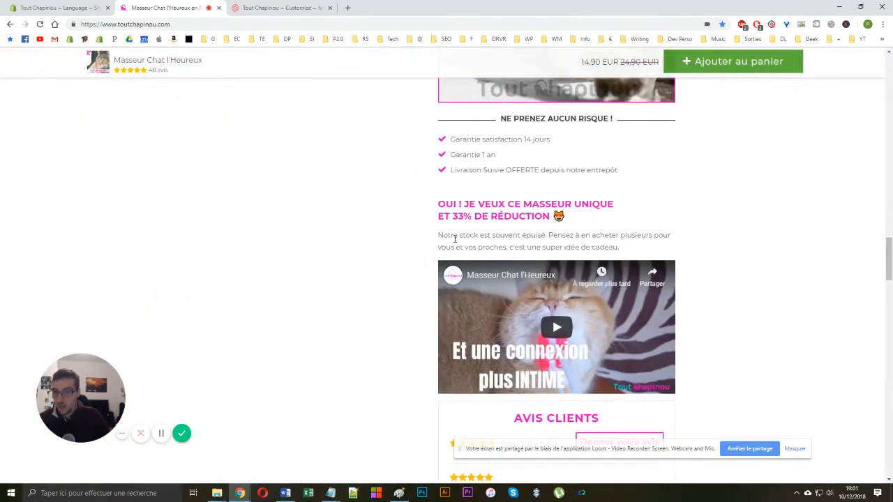
scroll(454, 237, "down", 1)
scroll(459, 209, "up", 1)
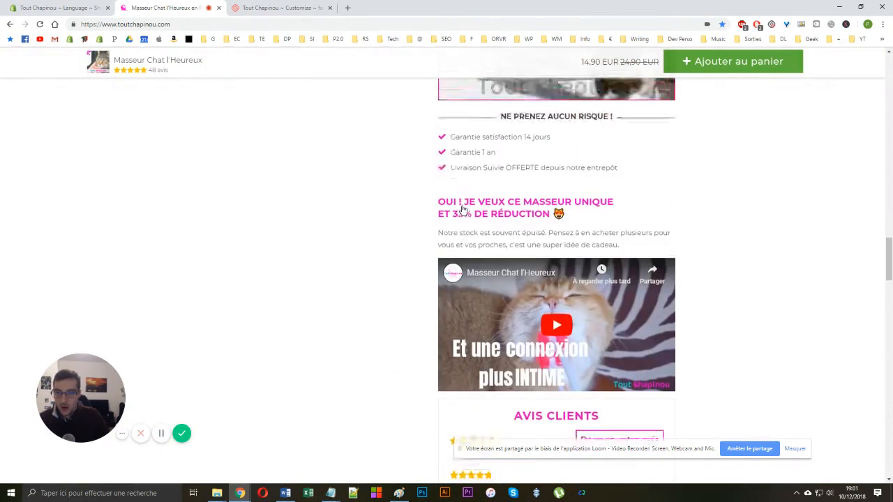
triple_click(427, 184)
left_click(450, 192)
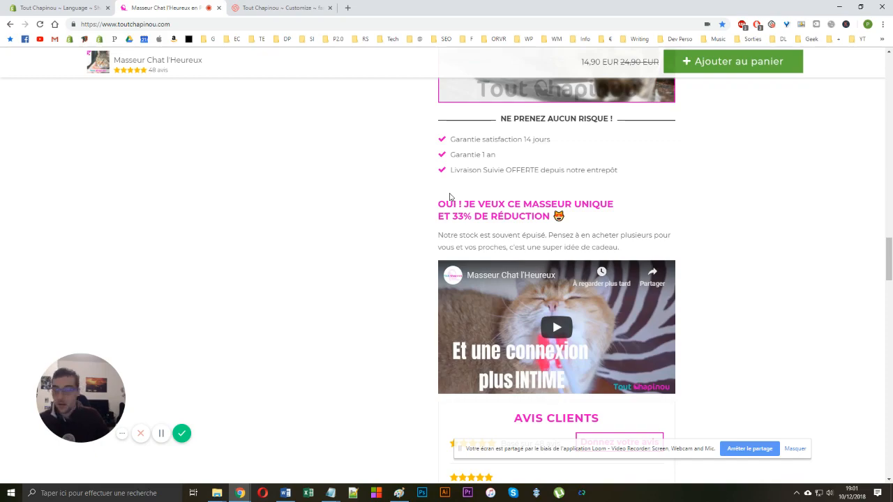
Review the product description and the Avis clients section, and return to the guarantee and call-to-action text
scroll(450, 198, "up", 15)
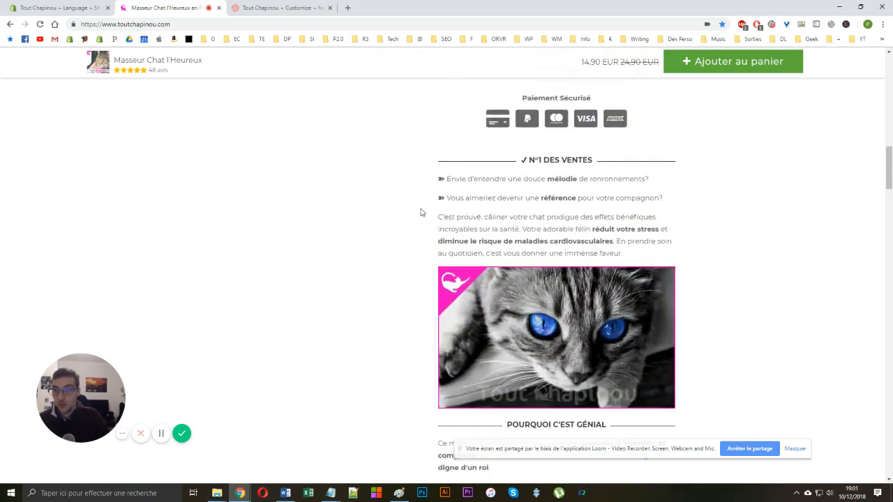
scroll(419, 223, "down", 6)
scroll(402, 251, "down", 15)
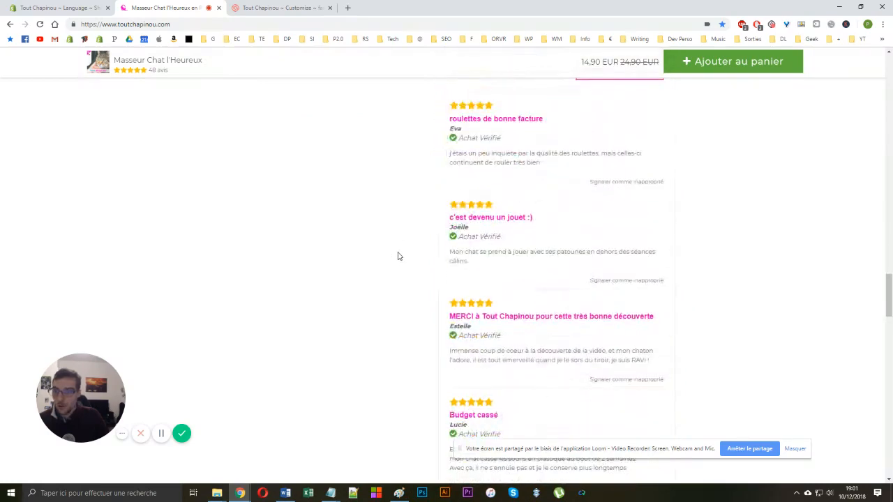
scroll(396, 253, "up", 7)
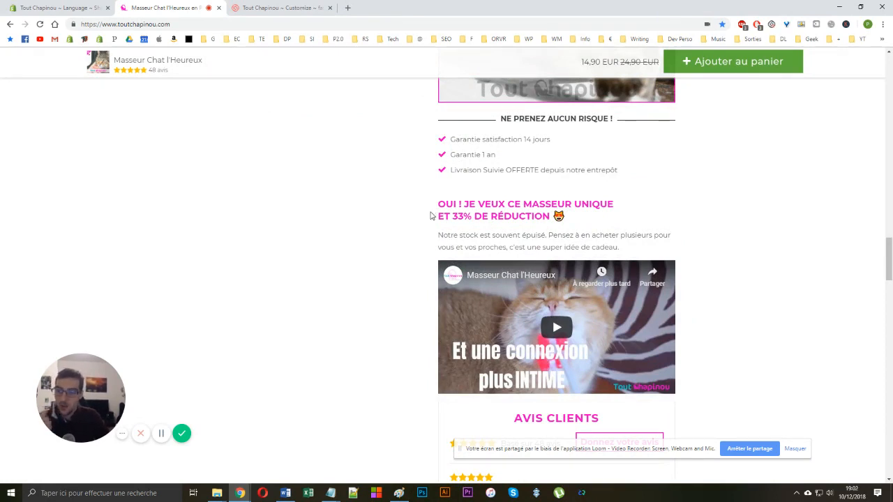
scroll(345, 250, "up", 6)
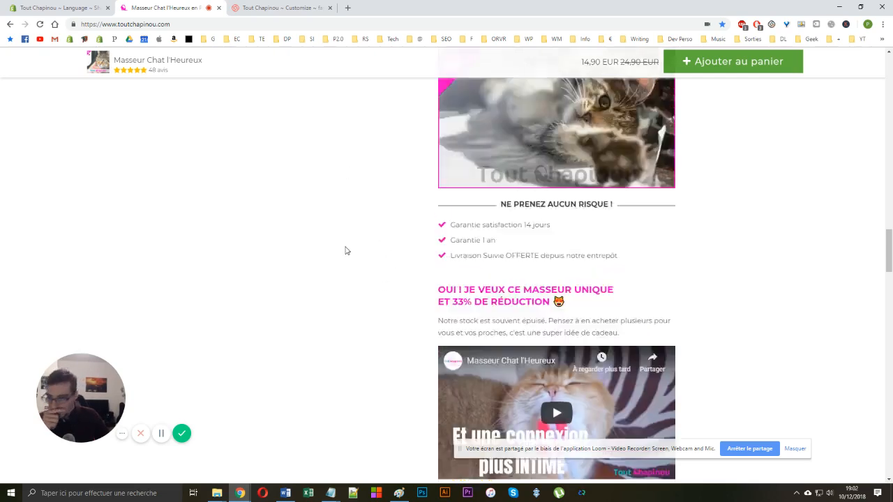
scroll(345, 244, "up", 15)
Open the Online Store theme for customizing, and add Masseur Chat l'Heureux to the storefront cart to examine the drawer's Livraison Suivie OFFERTE text
left_click(80, 8)
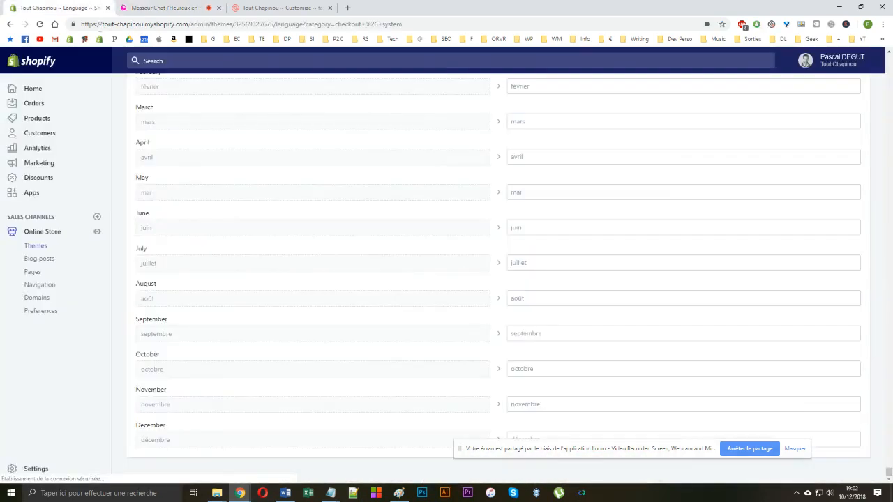
left_click(48, 232)
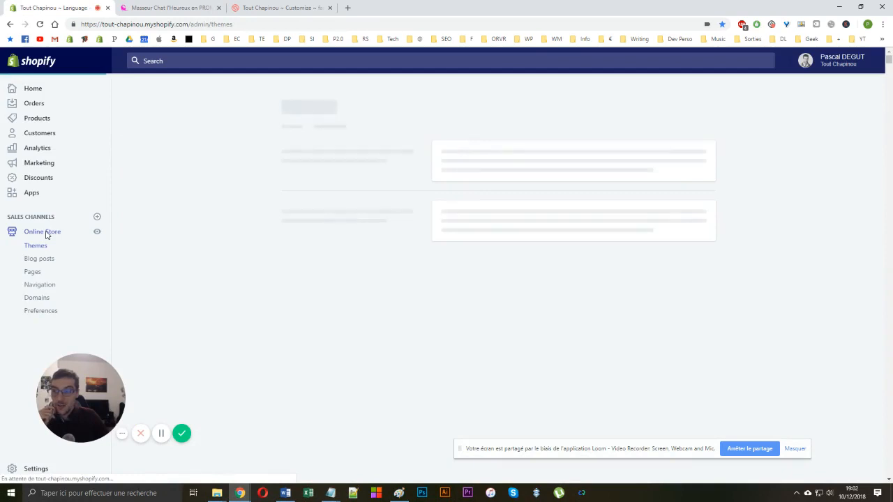
left_click(167, 6)
scroll(727, 105, "down", 5)
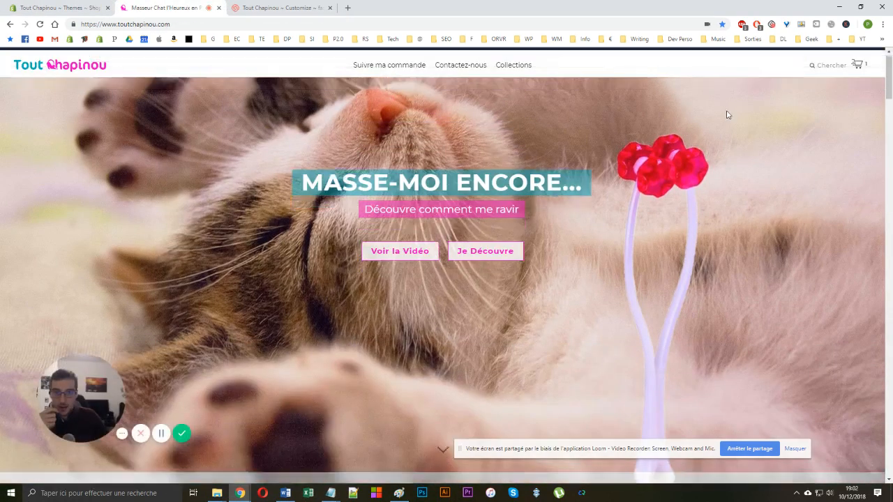
left_click(728, 62)
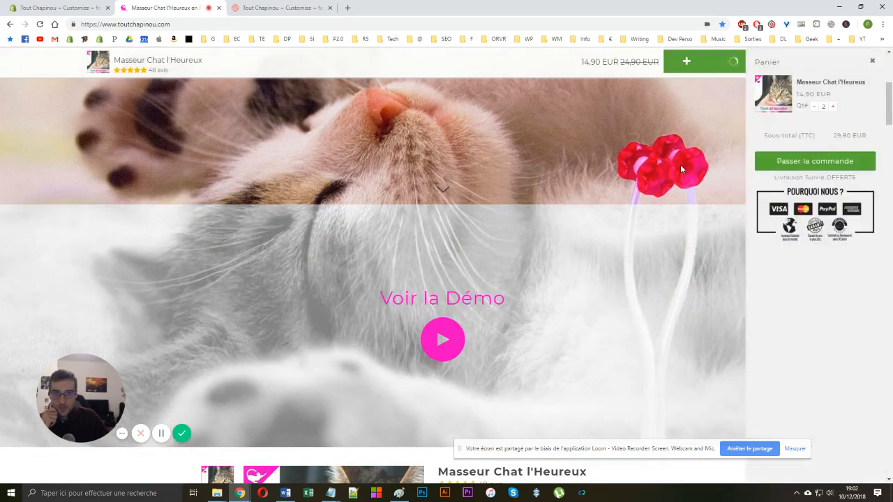
left_click_drag(773, 179, 857, 178)
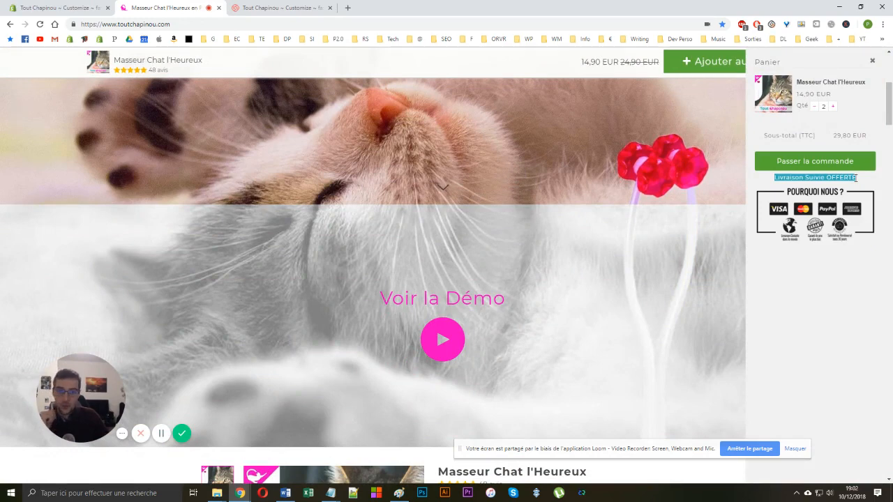
Return to the theme editor, open the cart drawer in the preview and display the theme settings
left_click(52, 13)
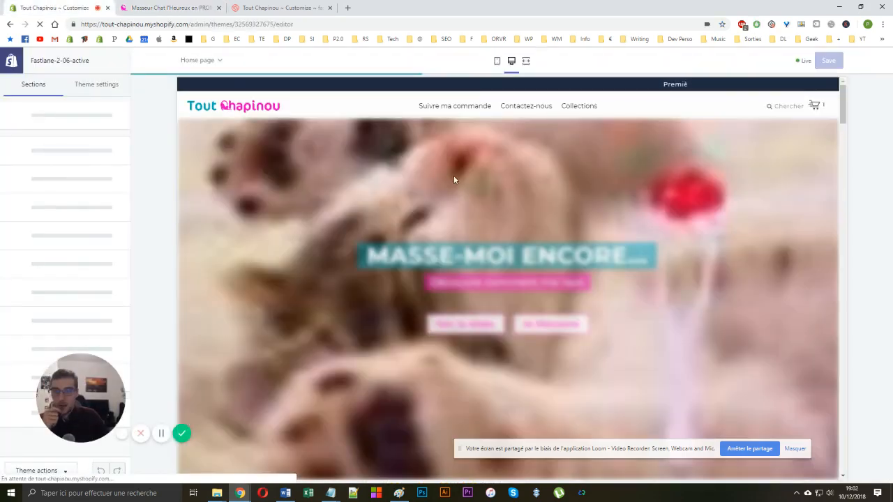
scroll(466, 187, "down", 3)
scroll(385, 224, "up", 3)
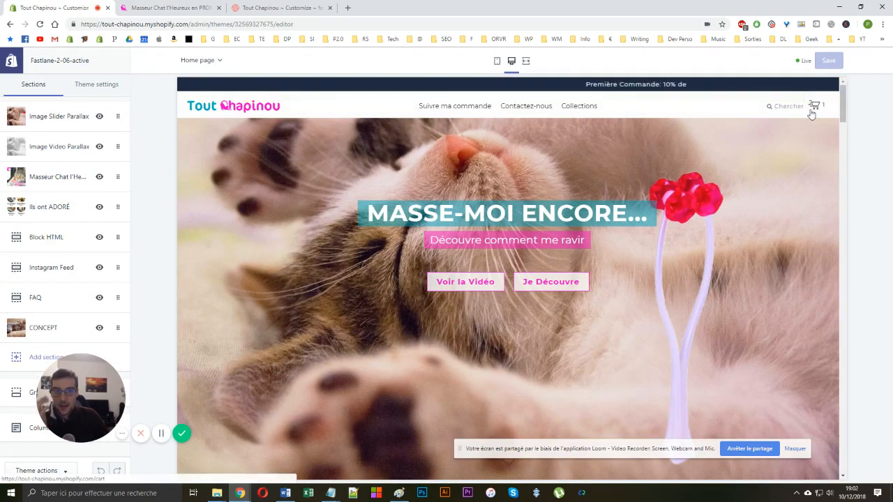
left_click(814, 107)
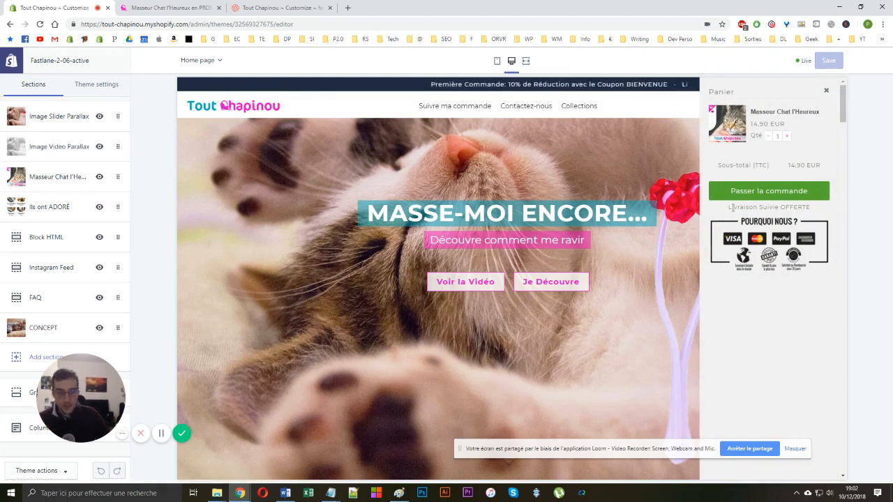
key("alt+Tab")
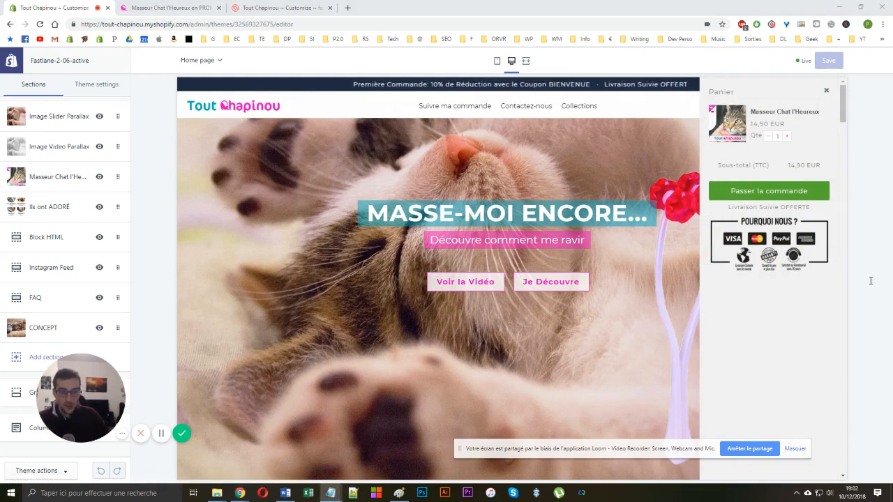
left_click(79, 91)
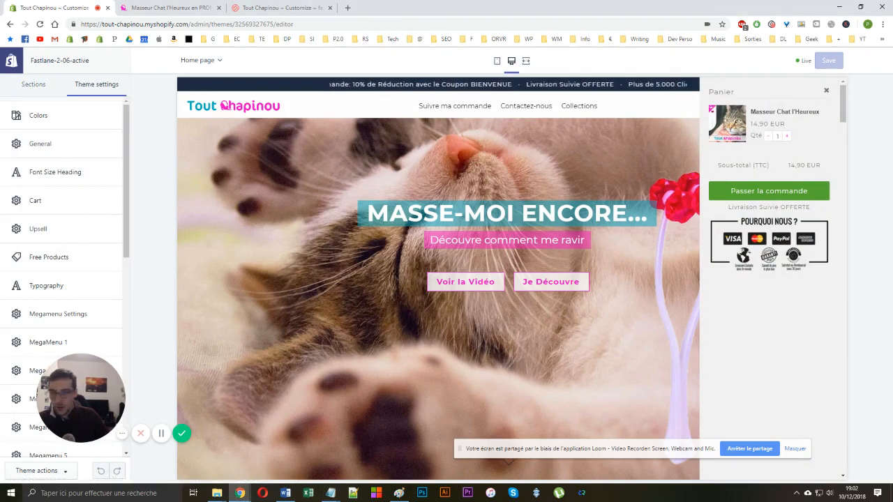
Switch to Notepad and draft HTML cart text offering -10% with code BIENVENUE in strong tags, plus Livraison Suivie OFFERTE, separated by br tags
key("super")
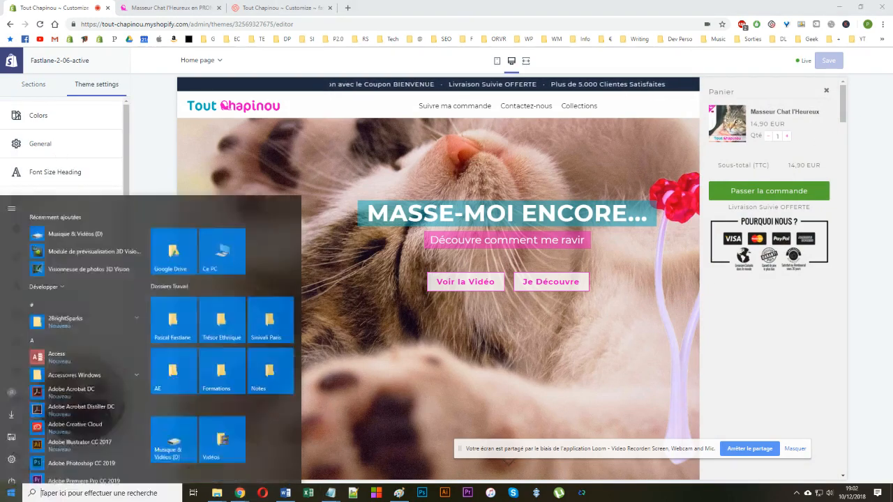
type("no")
left_click(62, 249)
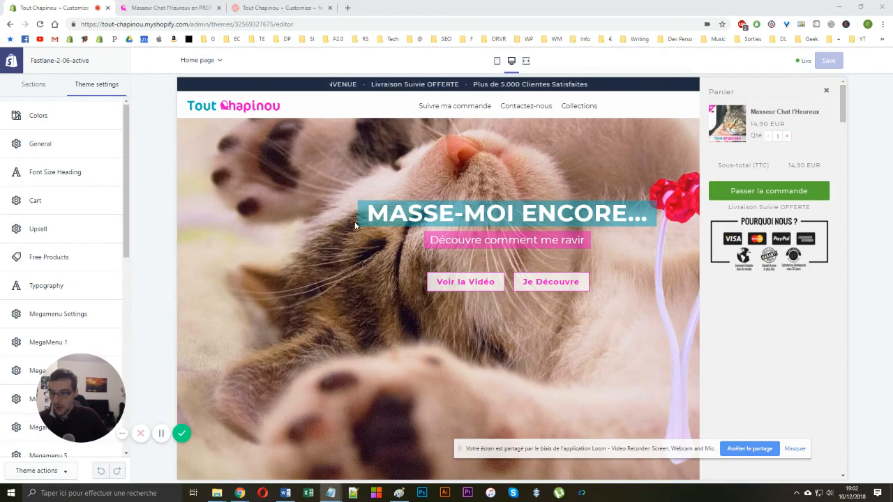
type("<br>Première Commande:<br>-10% avec le code <strong>BIENVENUE</strong><br><br>Livraison Suivie OFFERTE<br><br>")
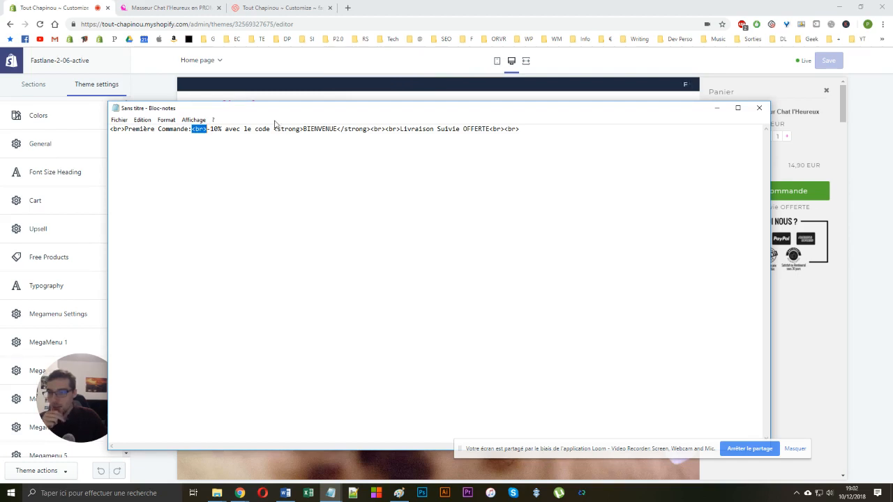
left_click_drag(274, 128, 337, 128)
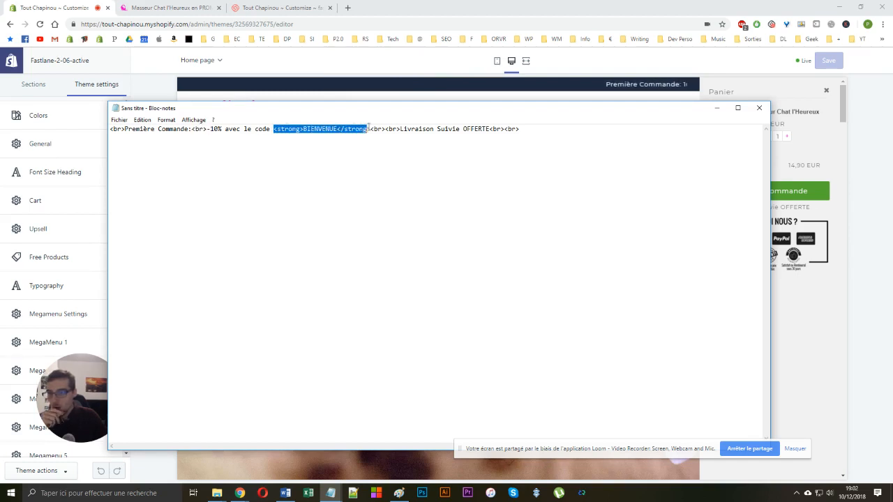
Check the strong and br tags in the drafted cart text, and switch back to the Shopify theme editor
left_click_drag(371, 104, 401, 110)
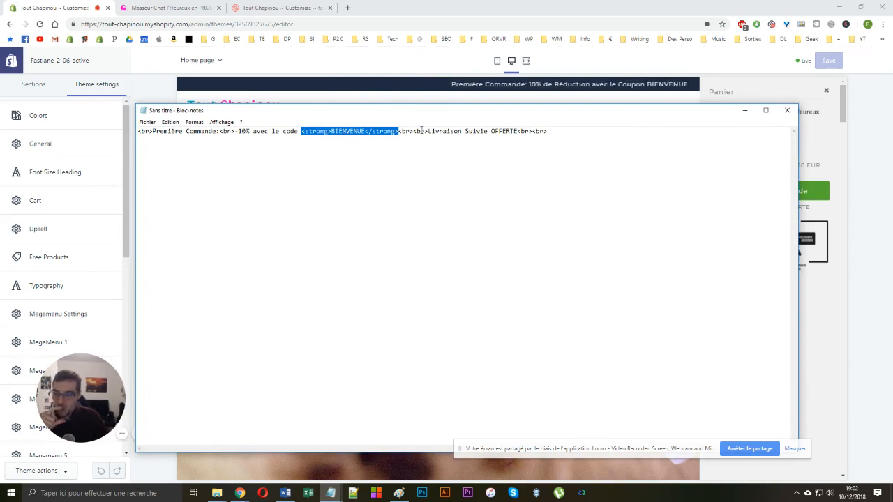
left_click_drag(423, 131, 517, 131)
left_click(570, 130)
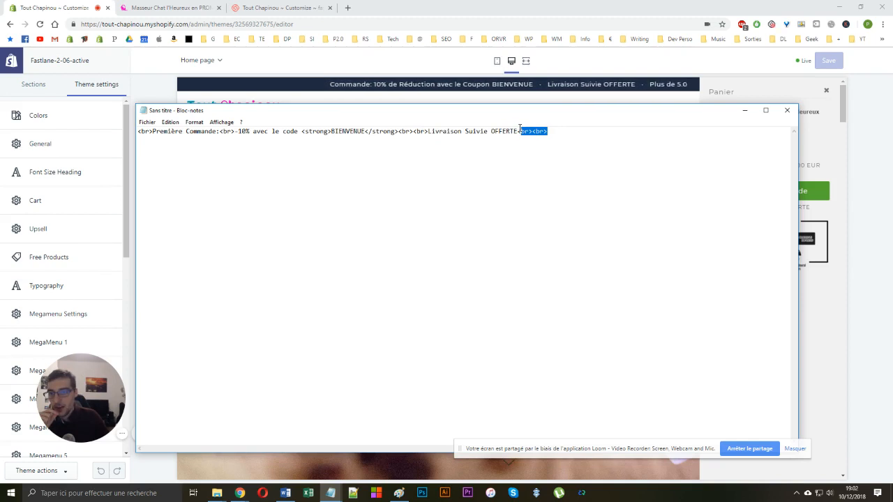
key("alt+Tab")
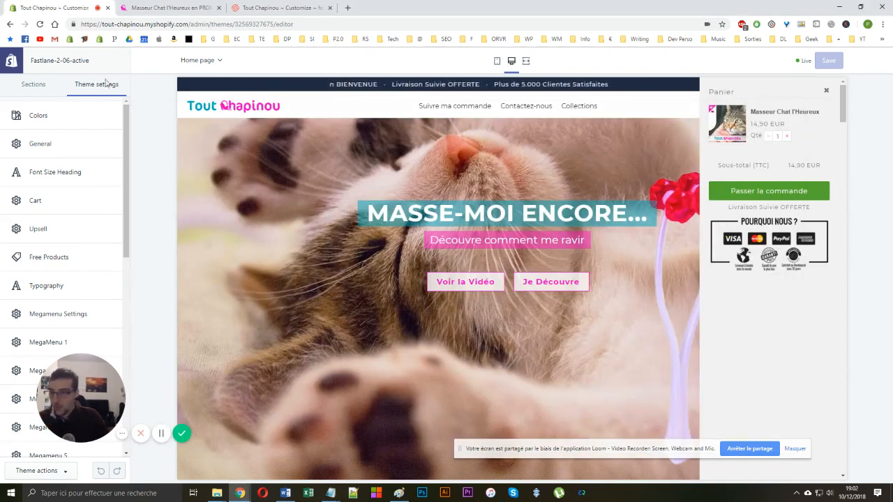
Replace the cart's Extra Text with the drafted HTML message covering the BIENVENUE coupon and Livraison Suivie OFFERTE, ending in two br tags
left_click(62, 199)
scroll(59, 204, "down", 5)
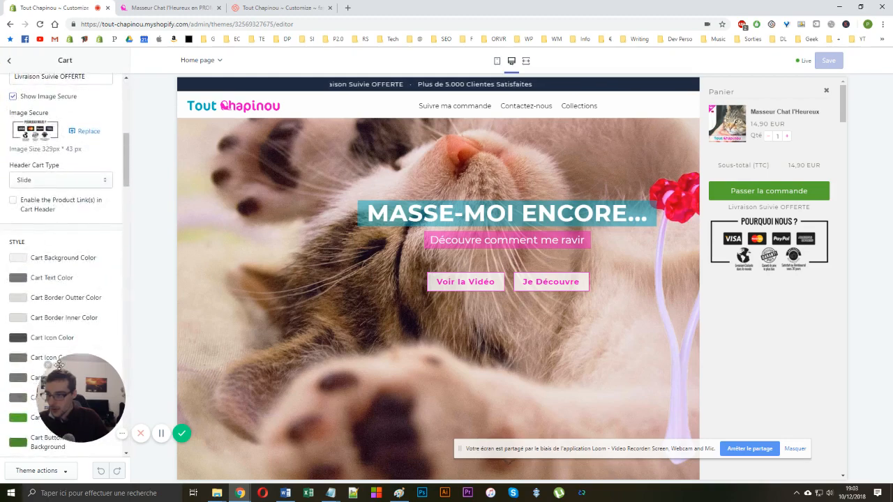
left_click_drag(60, 365, 207, 374)
scroll(44, 212, "up", 4)
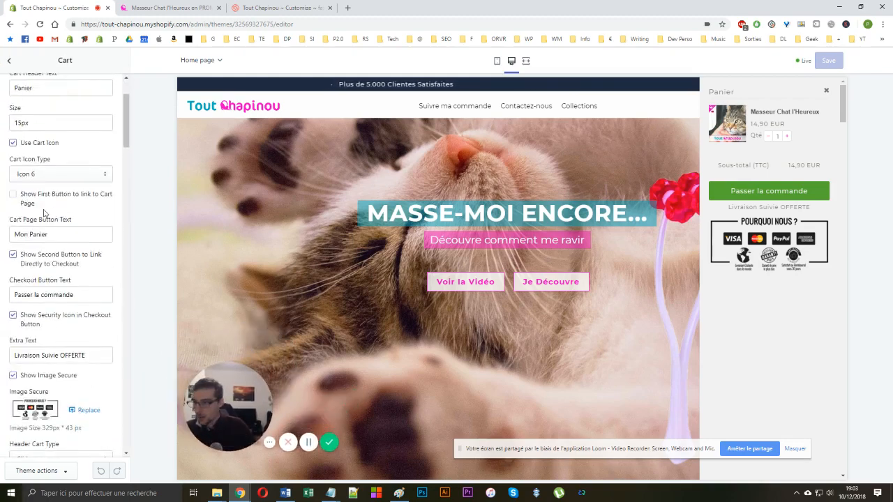
scroll(40, 235, "down", 10)
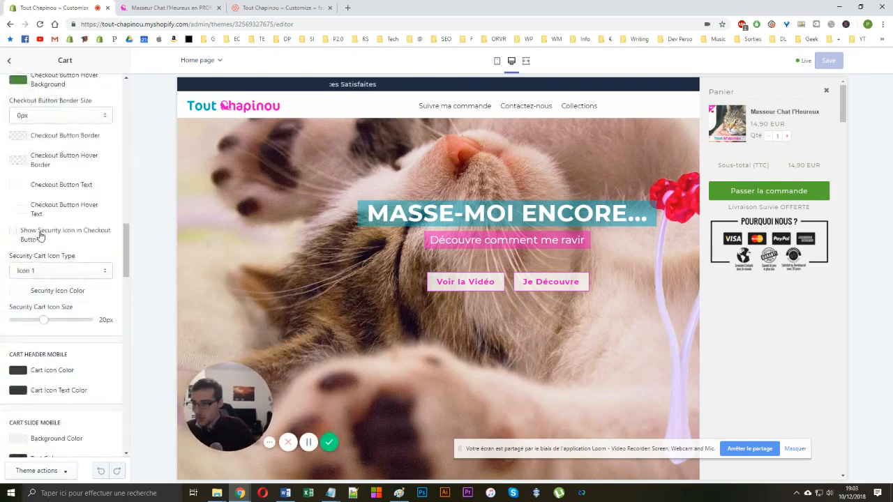
scroll(39, 236, "up", 6)
scroll(40, 236, "up", 5)
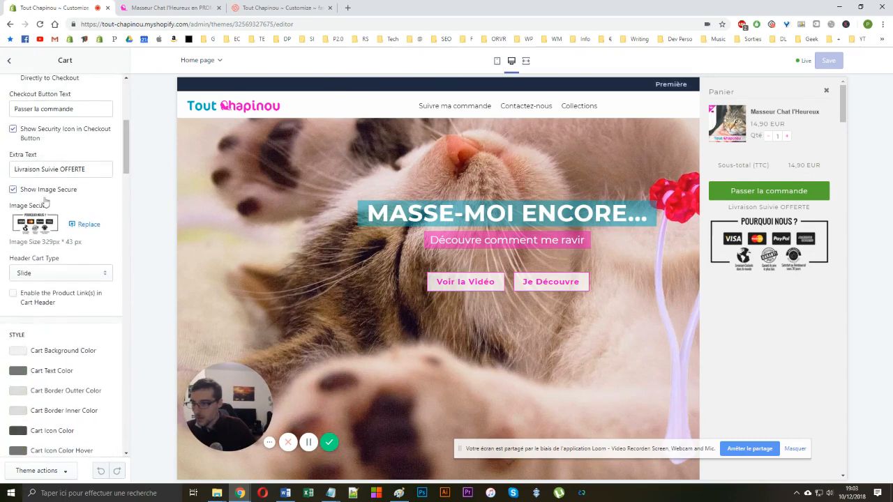
left_click(41, 173)
key("ctrl+a")
type("Livraison Suivie OFFERTE<br><br>")
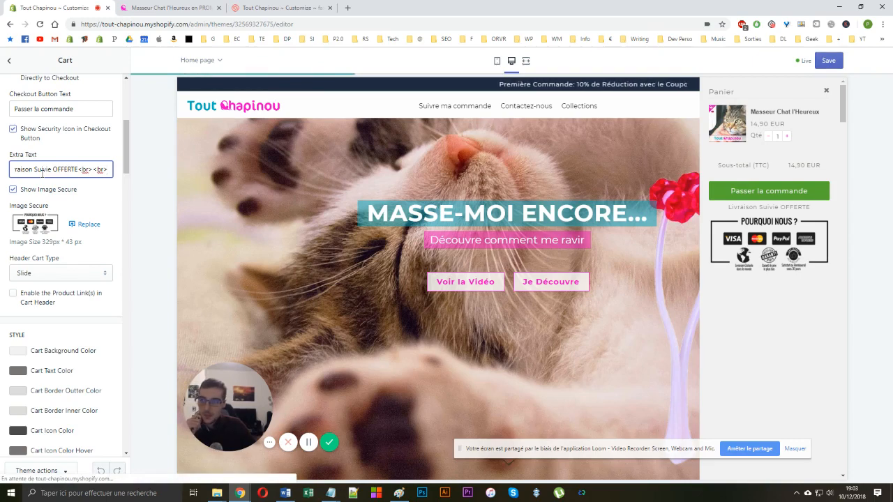
left_click(4, 65)
scroll(34, 272, "down", 10)
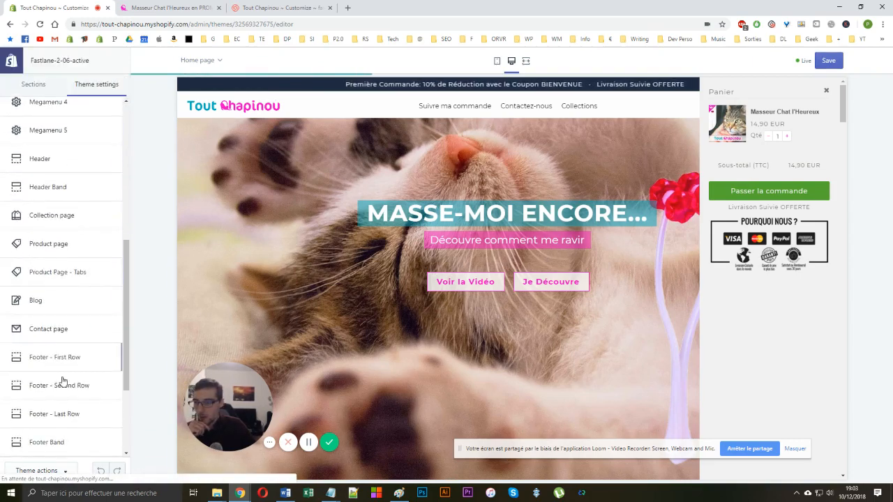
scroll(49, 240, "up", 5)
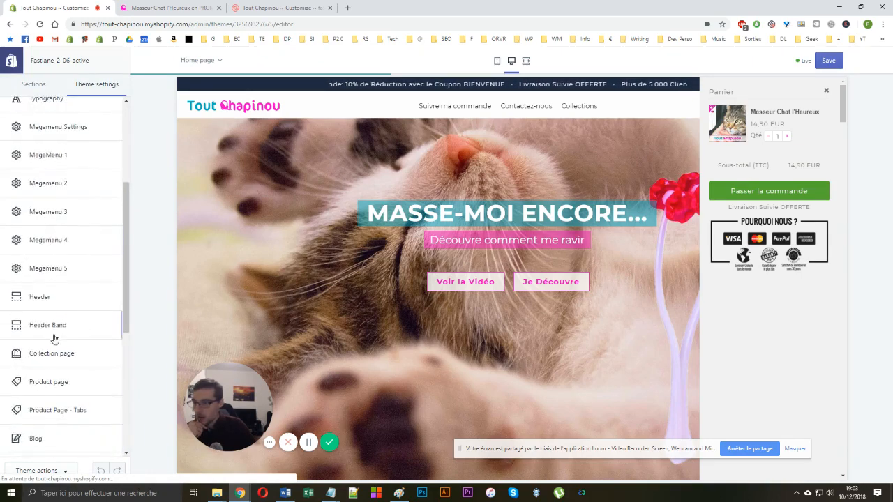
left_click(21, 323)
scroll(46, 275, "down", 10)
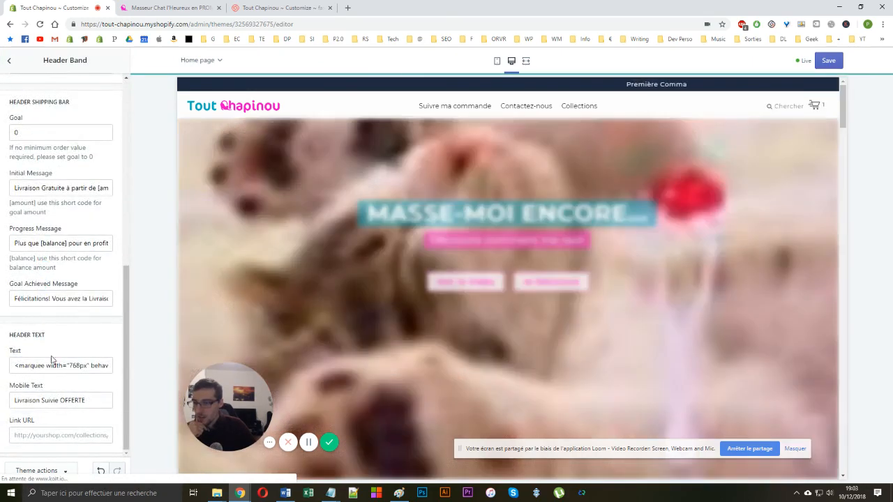
triple_click(51, 365)
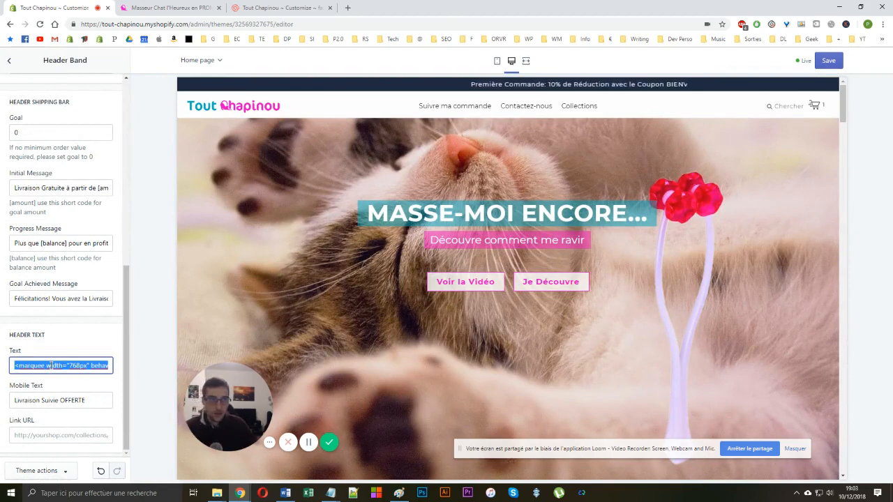
type("Livraison S")
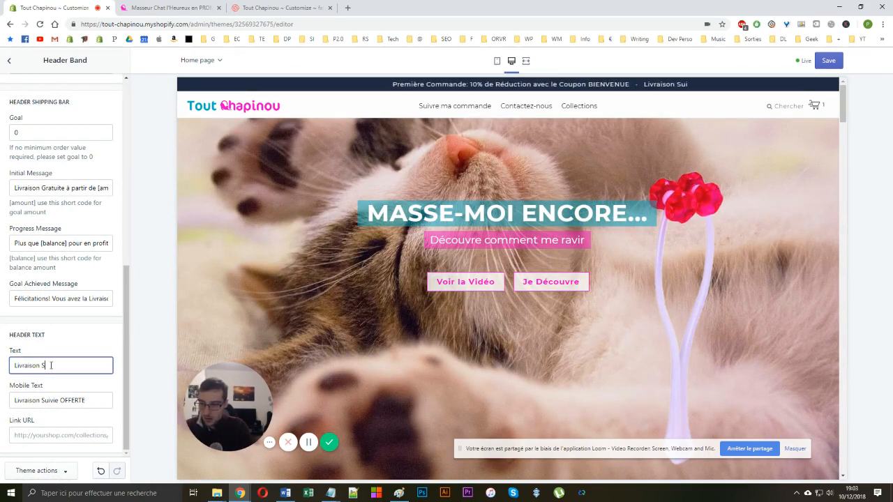
type("uivie OFFER")
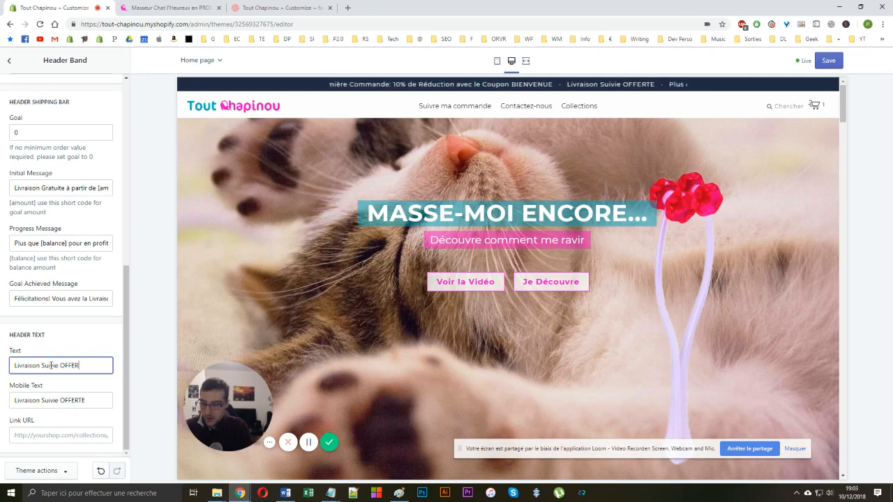
type("TE en Furope")
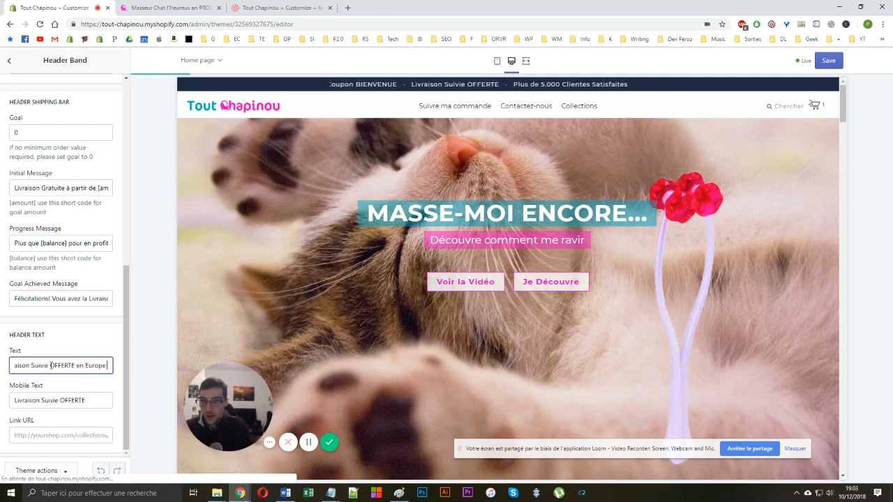
key("BackSpace")
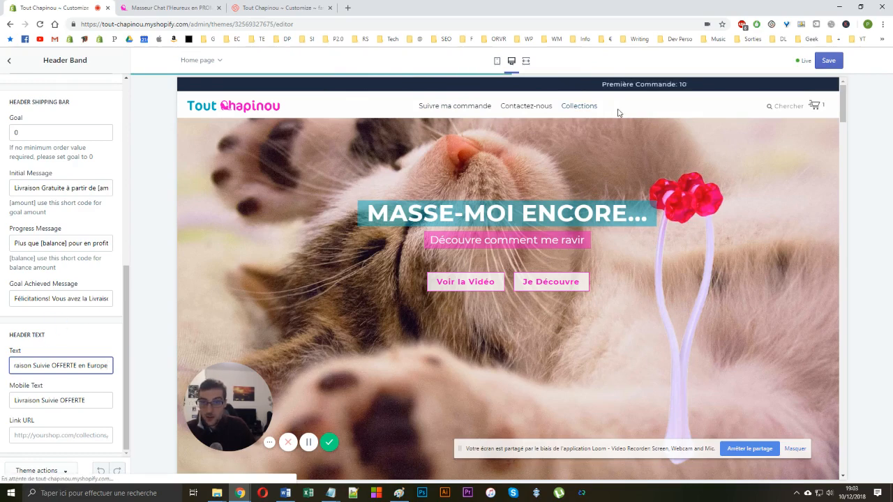
Examine the settings of Megamenu 4, Megamenu 5 and MegaMenu 1
left_click(10, 60)
scroll(23, 237, "down", 3)
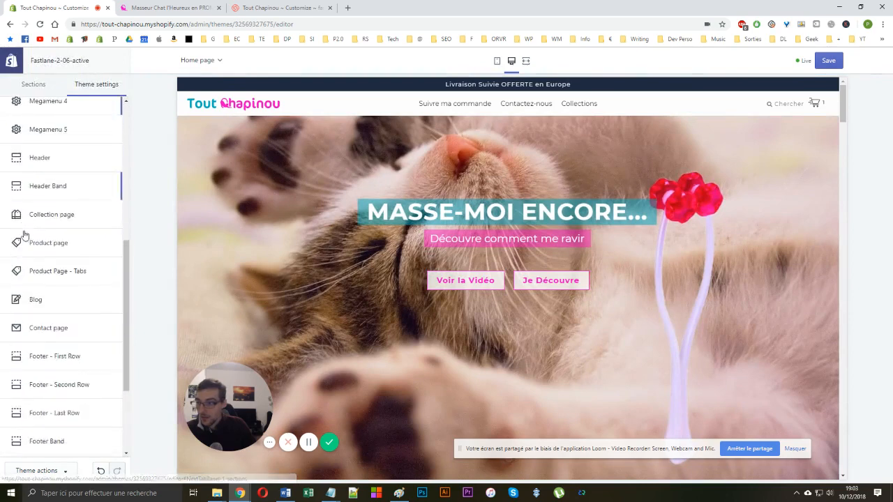
scroll(38, 249, "up", 4)
left_click(50, 287)
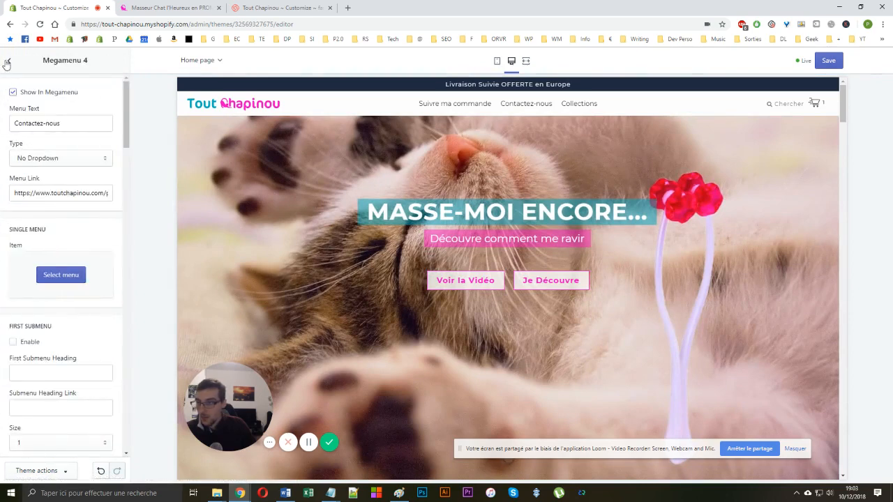
left_click(7, 62)
left_click(48, 318)
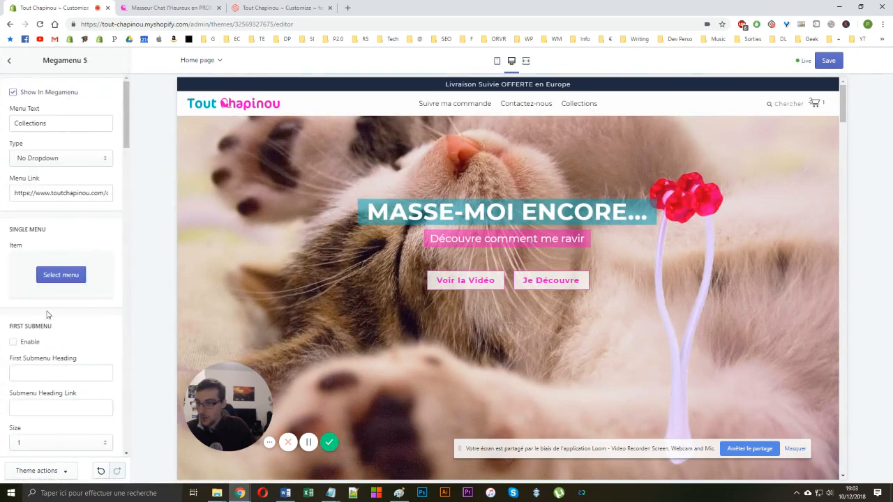
left_click(7, 60)
left_click(57, 209)
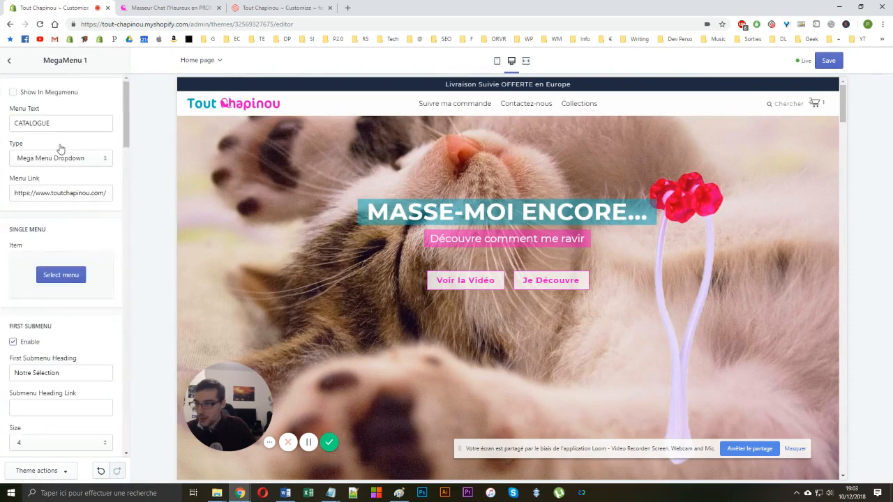
left_click(9, 61)
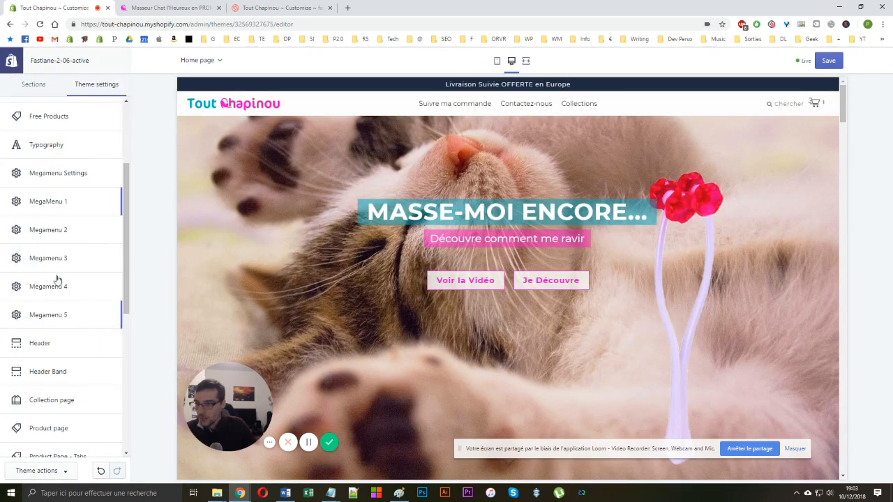
Move the menu text "Suivre ma commande" from Megamenu 3 to MegaMenu 1, replacing CATALOGUE
left_click(61, 262)
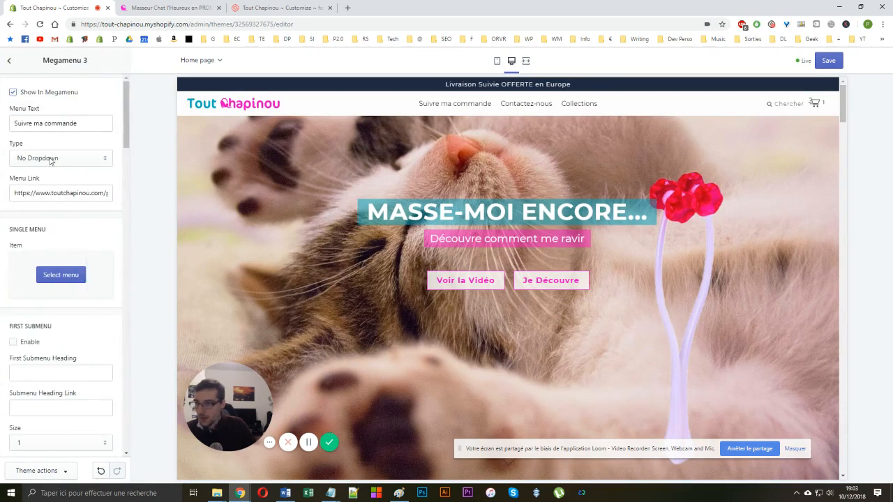
triple_click(54, 129)
key("ctrl+c")
key("BackSpace")
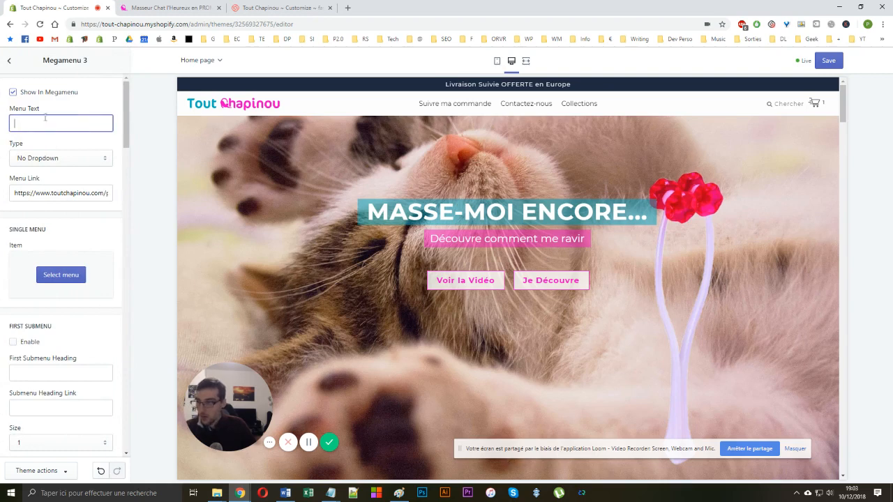
left_click(10, 61)
left_click(44, 206)
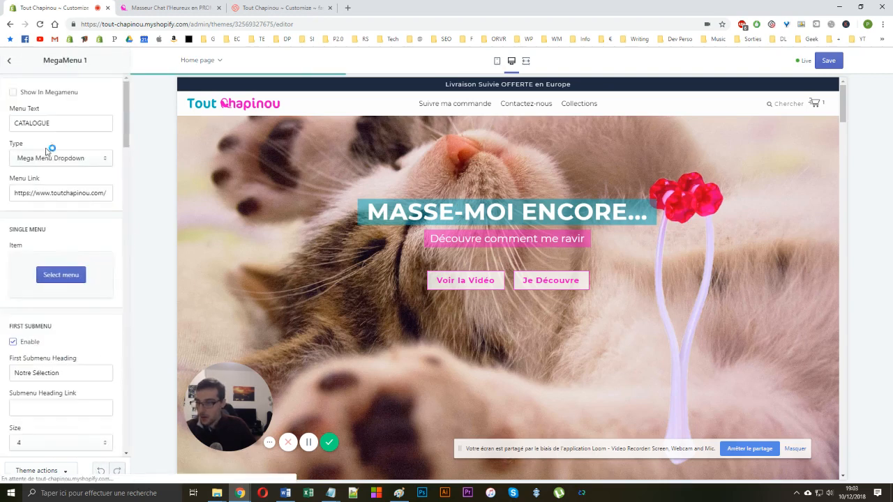
triple_click(40, 123)
key("ctrl+v")
left_click(9, 60)
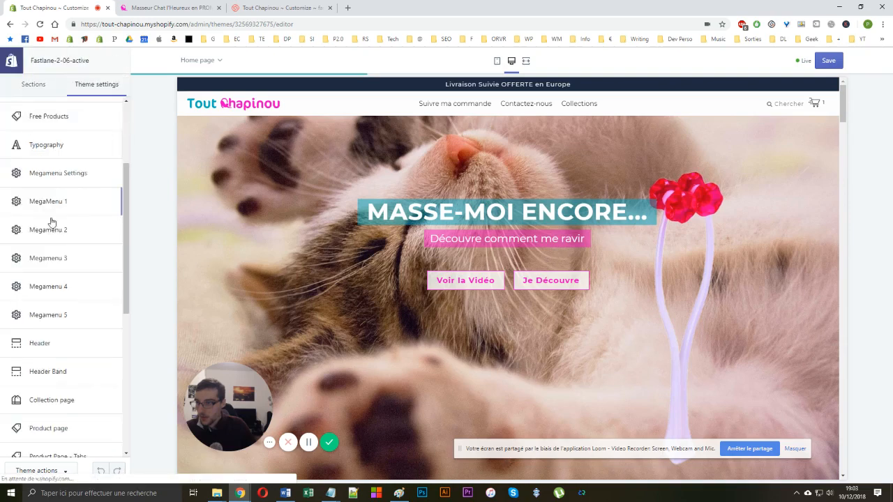
Move the menu link from Megamenu 3 to MegaMenu 1, replacing its existing link
left_click(54, 251)
triple_click(61, 193)
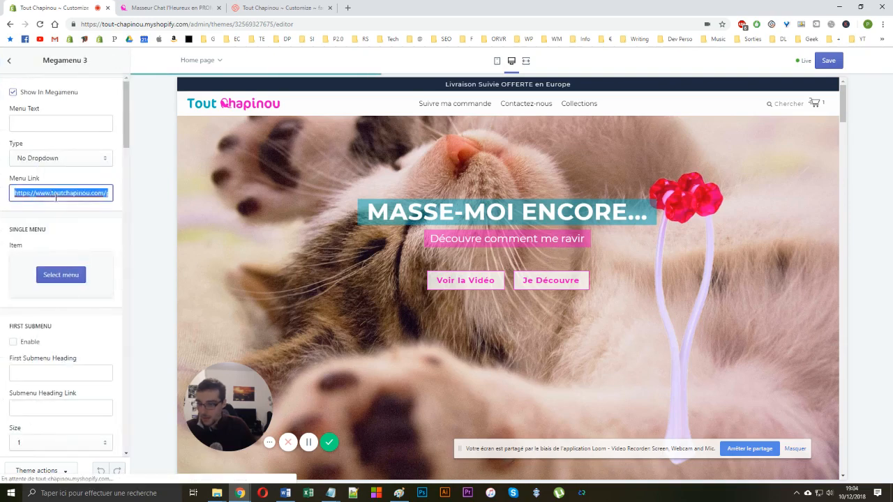
key("BackSpace")
left_click(9, 61)
left_click(70, 203)
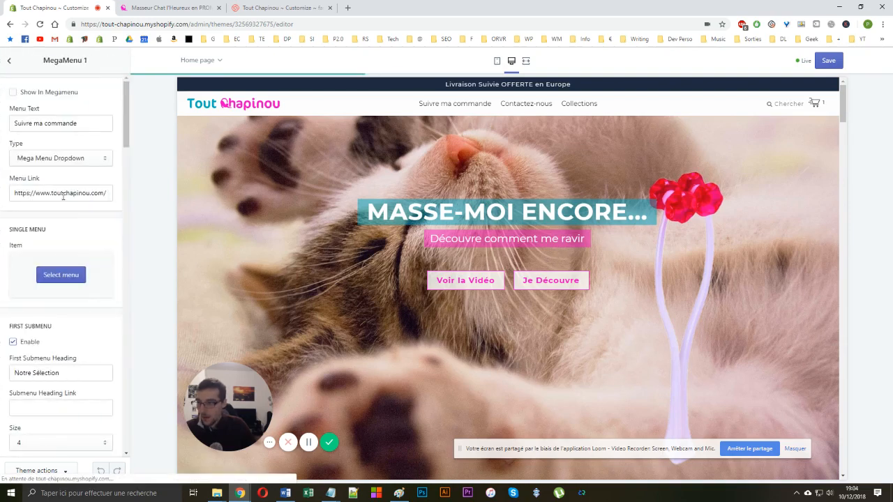
triple_click(63, 195)
key("ctrl+v")
left_click(9, 61)
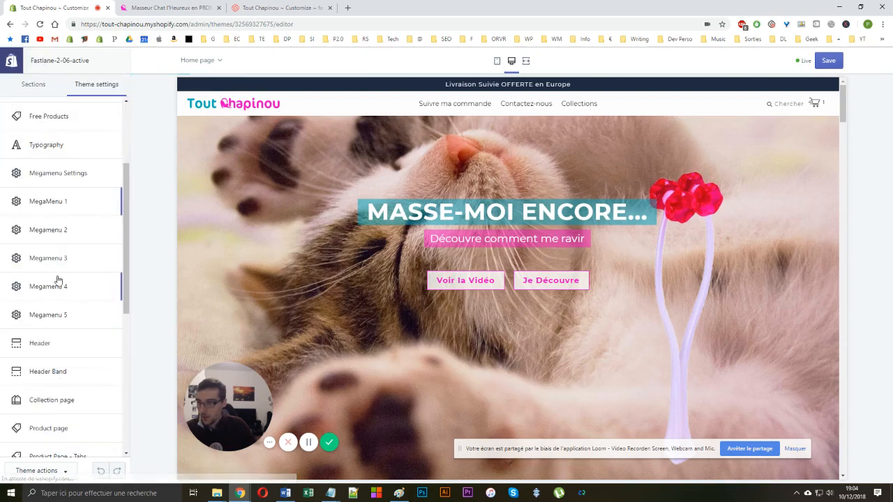
Enable Show In Megamenu for both MegaMenu 1 and Megamenu 2
left_click(52, 202)
left_click(18, 98)
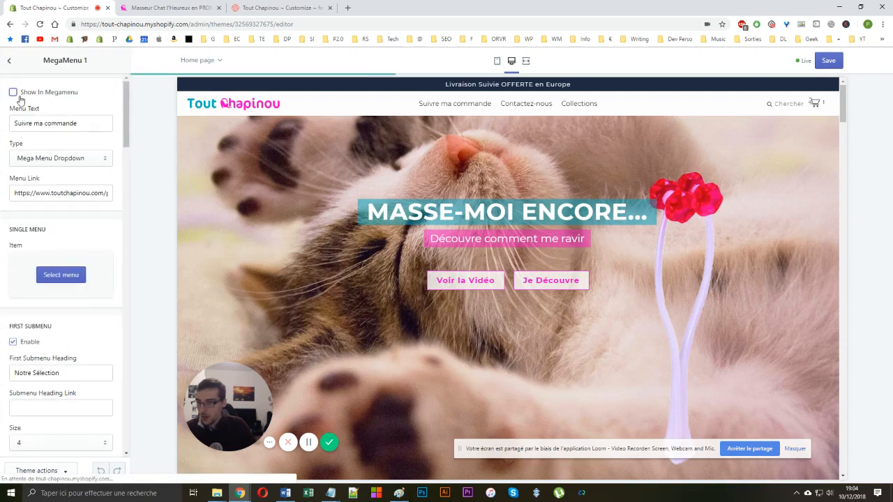
left_click(9, 60)
left_click(54, 229)
left_click(13, 92)
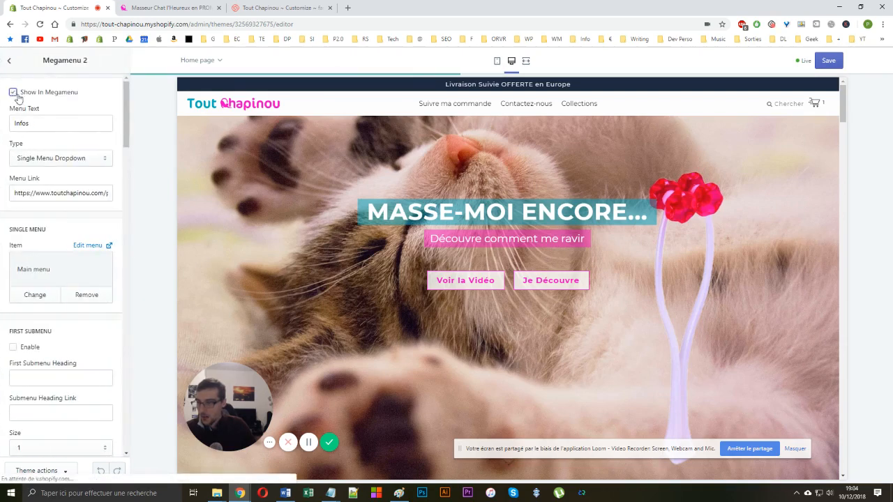
Move the menu text "Contactez-nous" from Megamenu 4 to Megamenu 2, replacing Infos
left_click(9, 61)
left_click(68, 285)
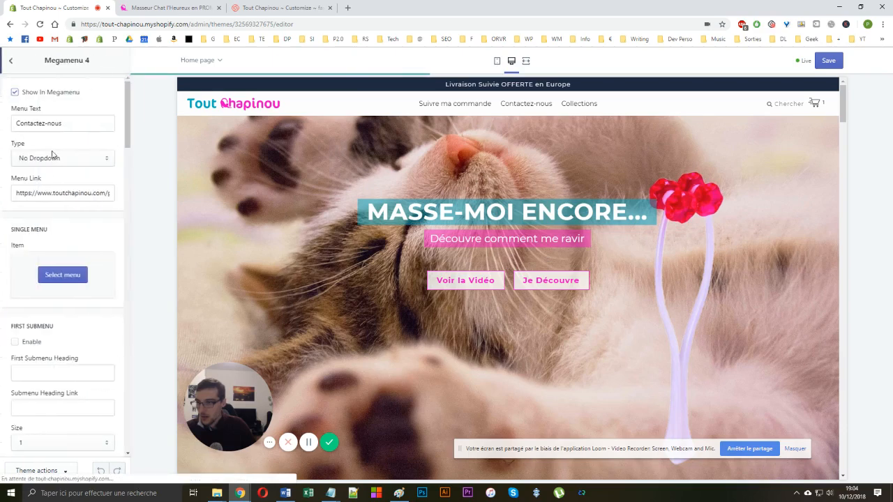
left_click(46, 122)
key("ctrl+a")
key("BackSpace")
left_click(9, 61)
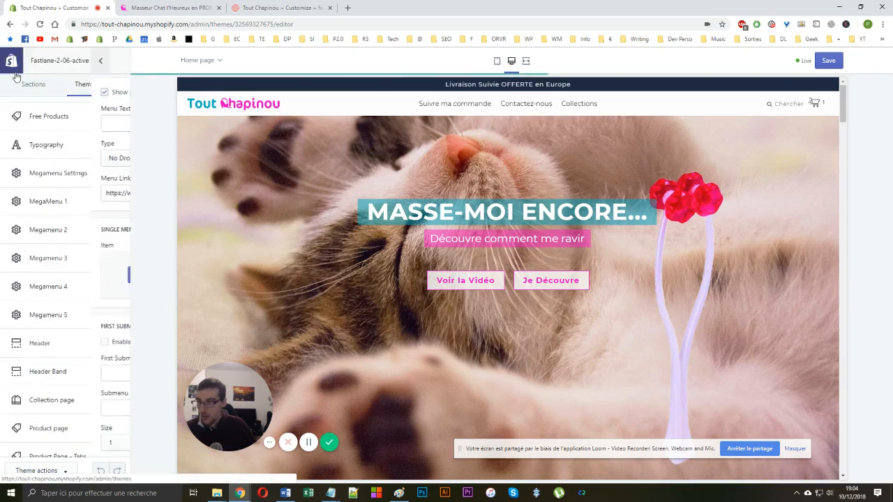
left_click(54, 230)
left_click(35, 127)
key("ctrl+a")
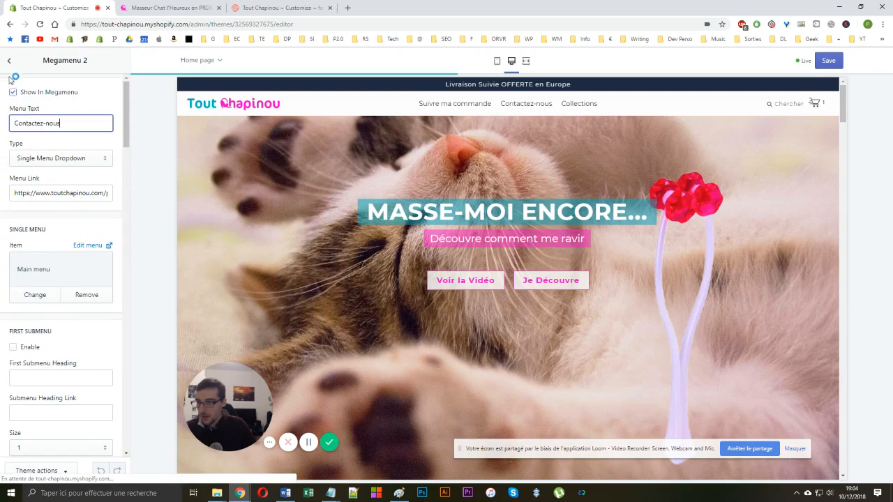
left_click(9, 61)
Move the contact page menu link from Megamenu 4 to Megamenu 2, replacing its existing link
left_click(67, 286)
left_click(45, 193)
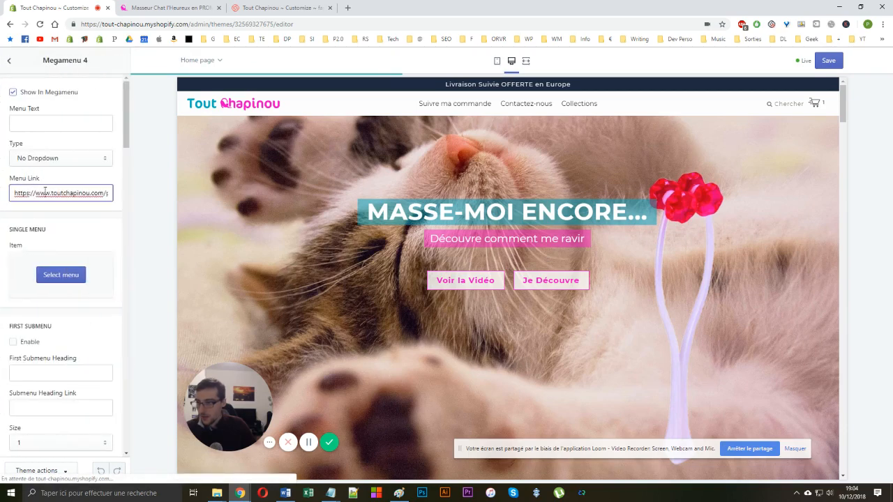
key("ctrl+a")
key("BackSpace")
left_click(9, 61)
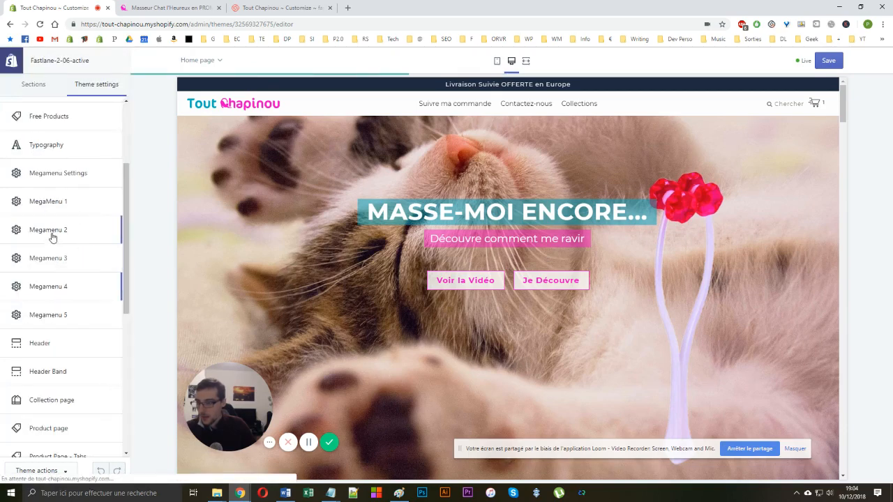
left_click(52, 238)
left_click(45, 193)
key("ctrl+a")
key("Right")
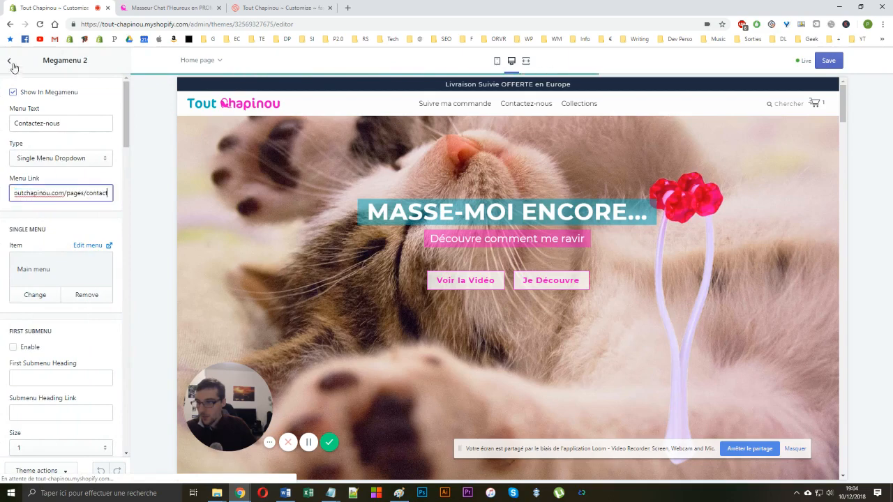
left_click(13, 65)
left_click(56, 287)
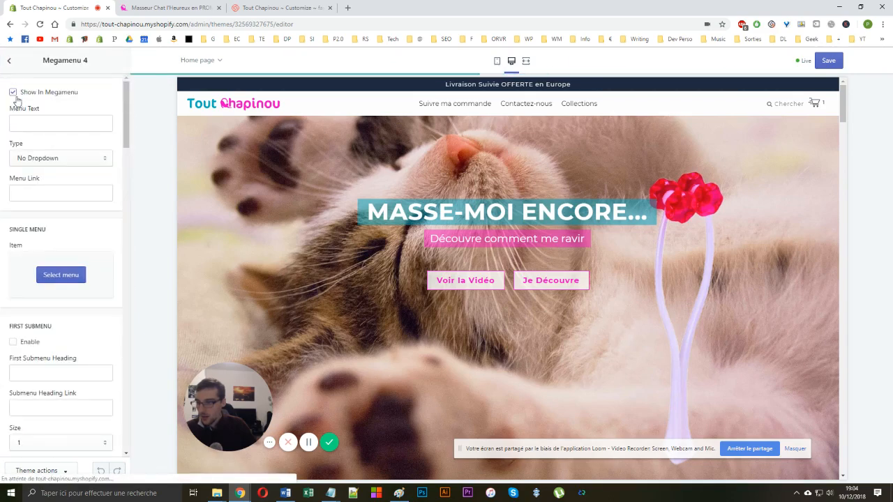
left_click(6, 61)
Move the menu text "Collections" from Megamenu 5 to Megamenu 3
left_click(40, 315)
left_click(48, 124)
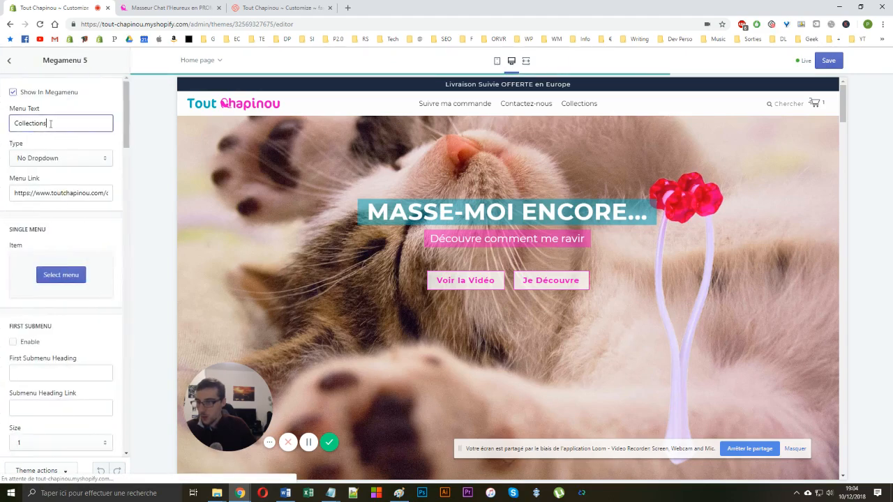
key("ctrl+a")
key("ctrl+c")
key("BackSpace")
left_click(9, 61)
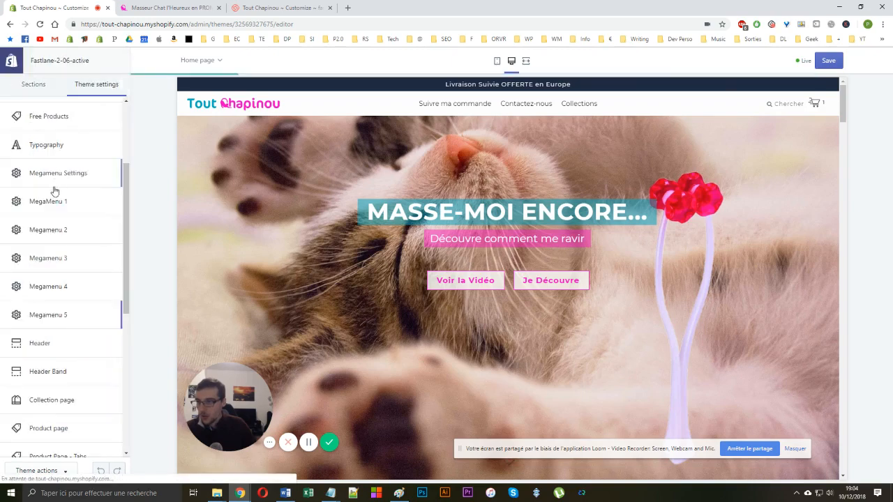
left_click(68, 262)
left_click(49, 124)
key("ctrl+v")
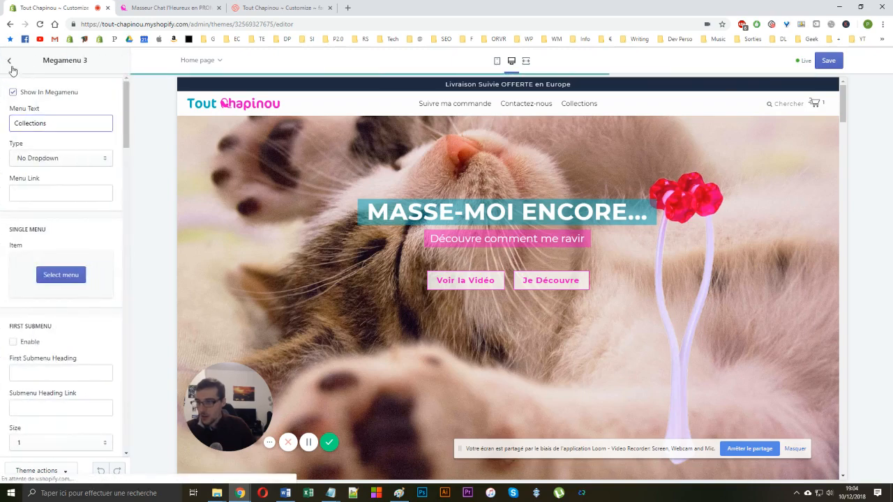
Move the menu link from Megamenu 5 to Megamenu 3 and disable Show In Megamenu for both
left_click(9, 61)
left_click(49, 315)
left_click(30, 192)
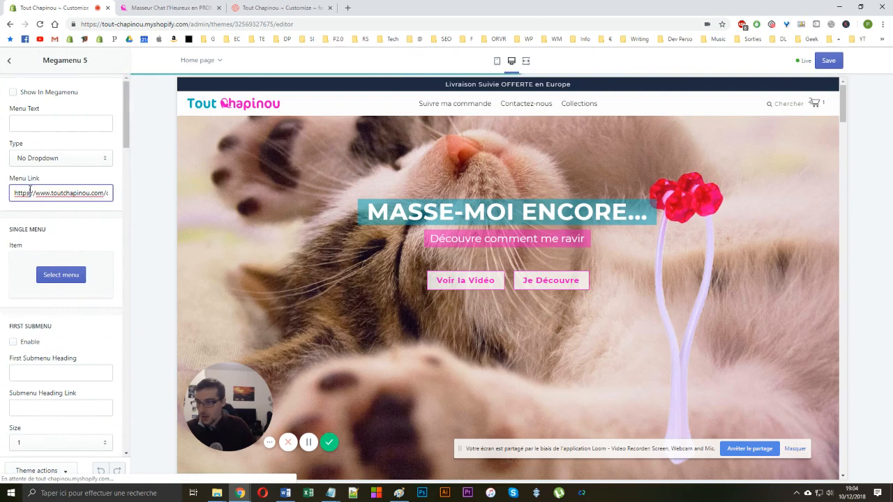
key("ctrl+a")
key("BackSpace")
left_click(9, 61)
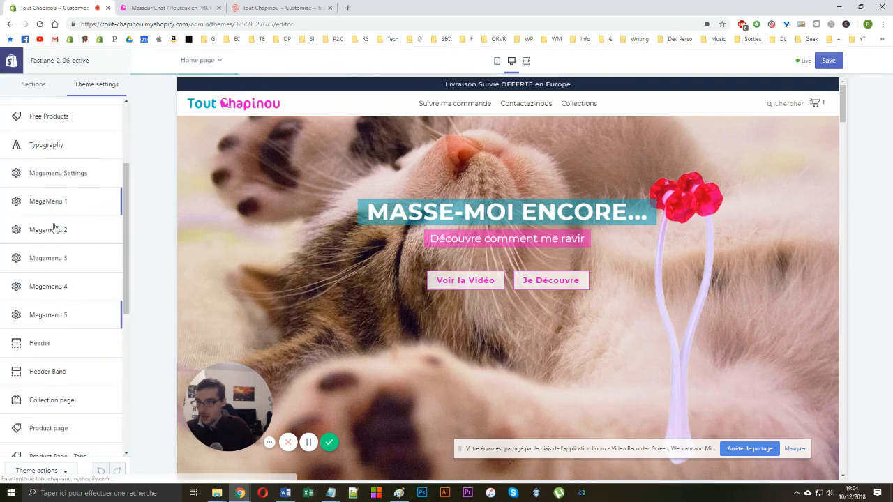
left_click(59, 245)
left_click(38, 195)
type("https://toutchapinou.com/collections/all")
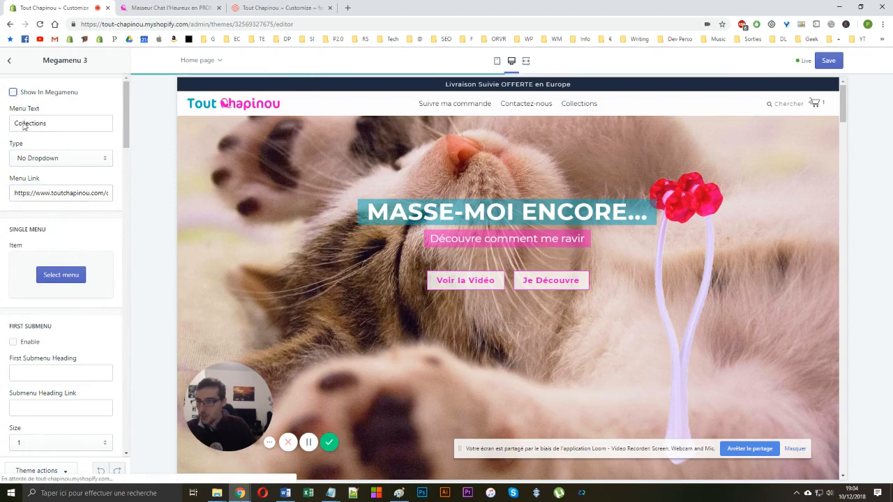
Replace the Collections menu text of Megamenu 3 with a sample phone number
left_click(9, 61)
left_click(44, 290)
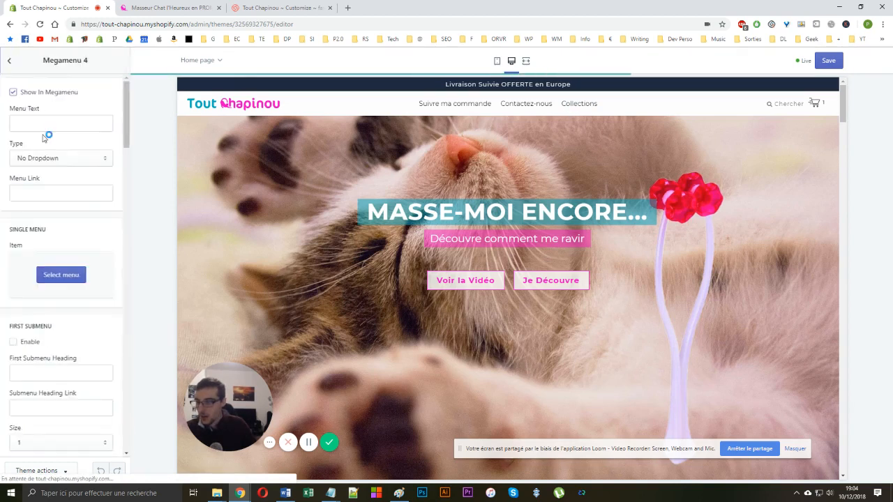
left_click(10, 61)
left_click(68, 266)
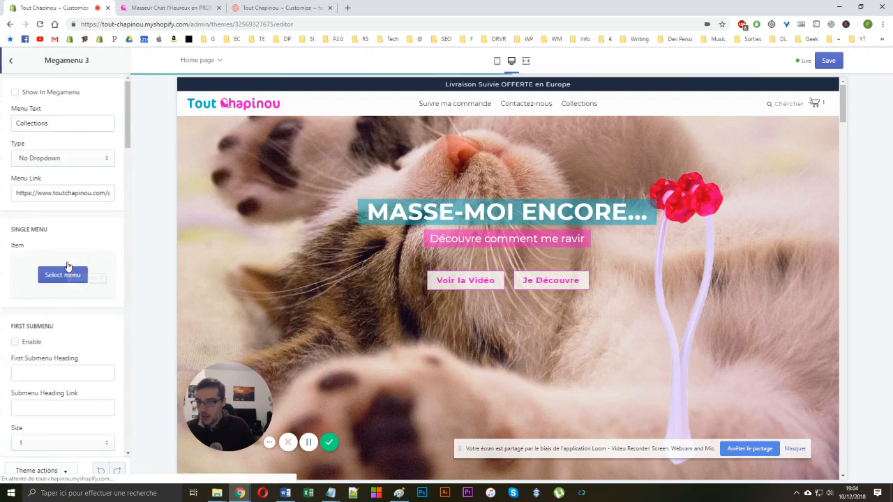
double_click(53, 125)
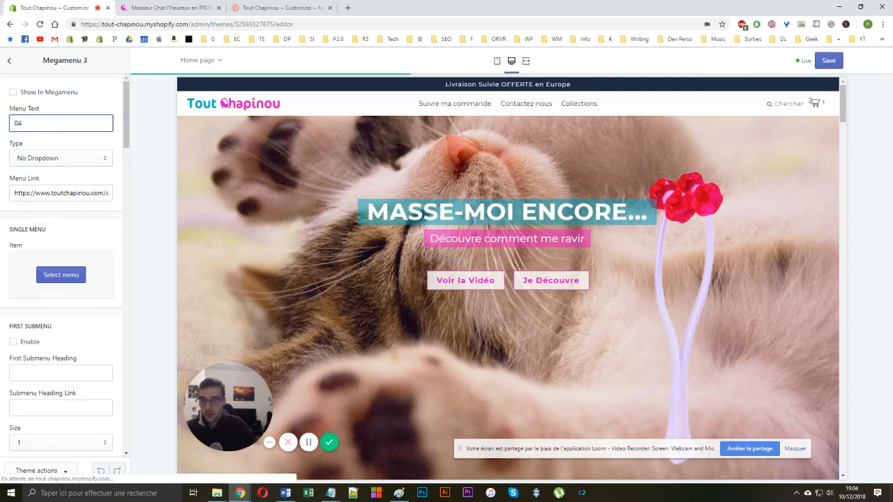
scroll(639, 390, "down", 15)
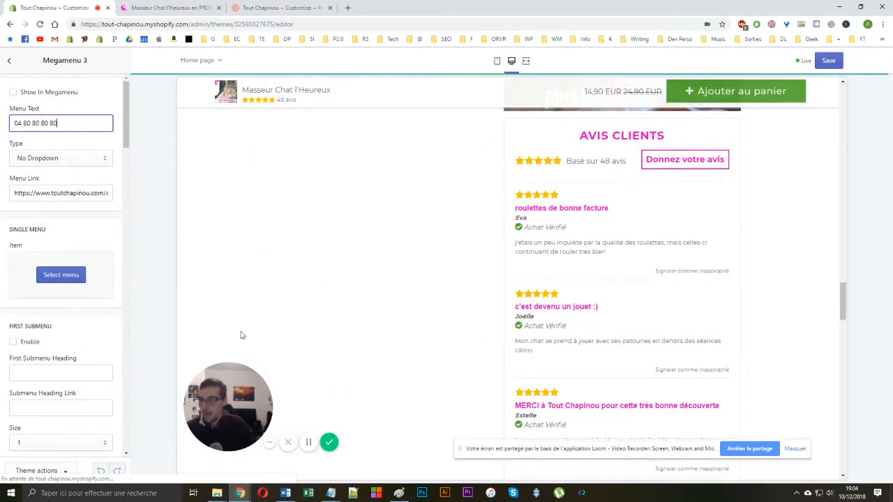
triple_click(14, 194)
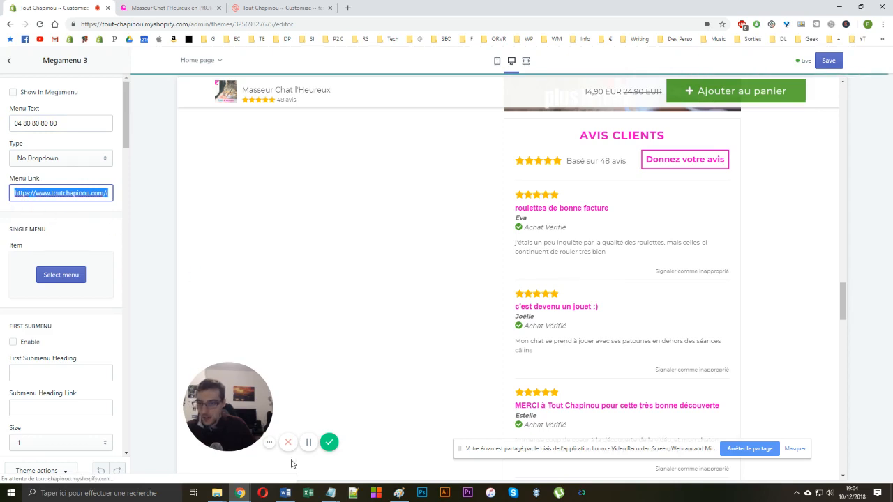
left_click(308, 442)
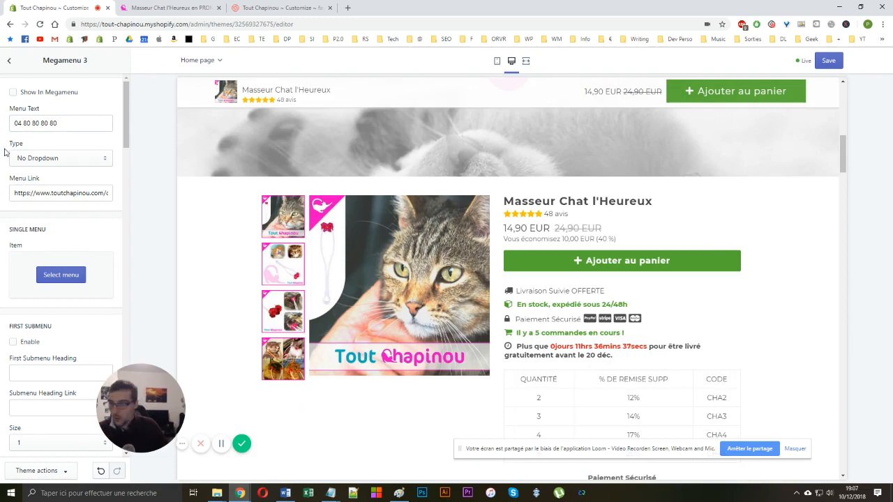
Set the menu text of Megamenu 3 to the store's phone number copied from the other window
key("alt+Tab")
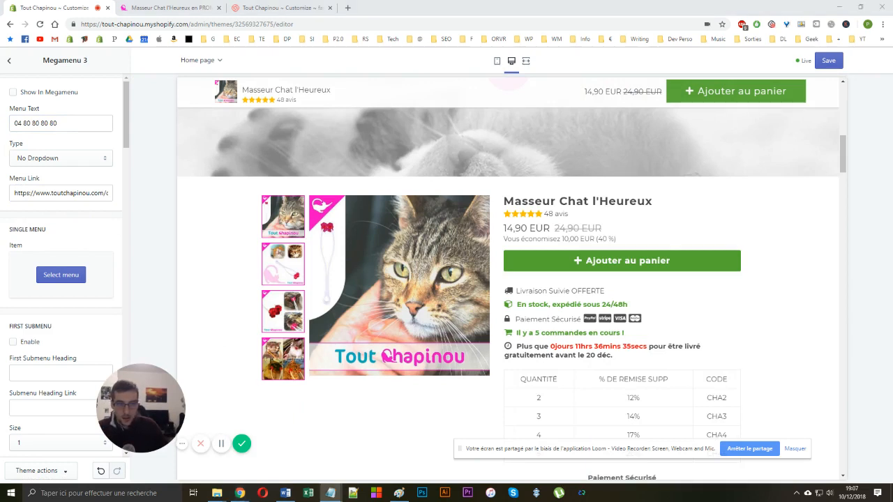
key("alt+Tab")
key("ctrl+v")
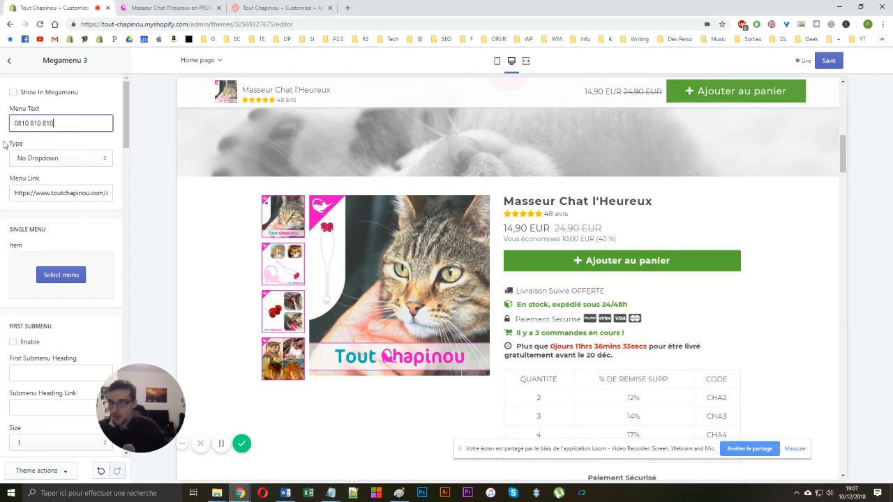
Replace the Megamenu 3 menu link with a tel: link to the phone number and enable Show In Megamenu
key("alt+Tab")
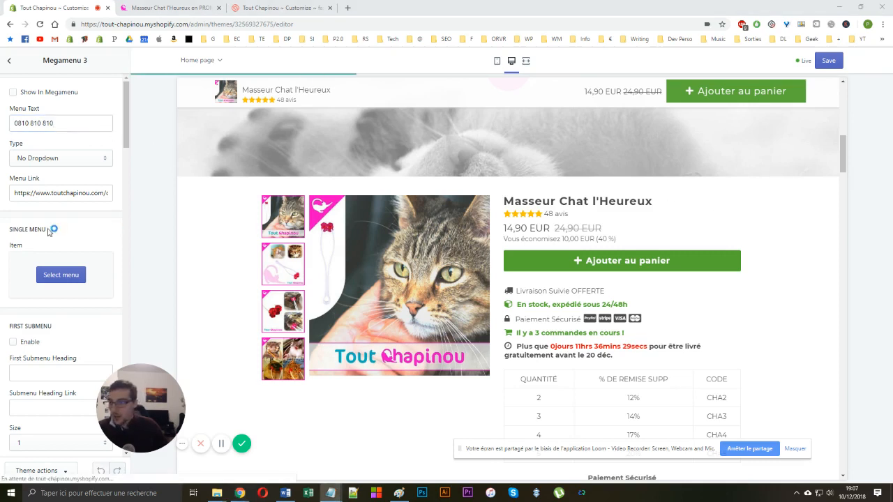
left_click(23, 192)
key("ctrl+a")
key("ctrl+v")
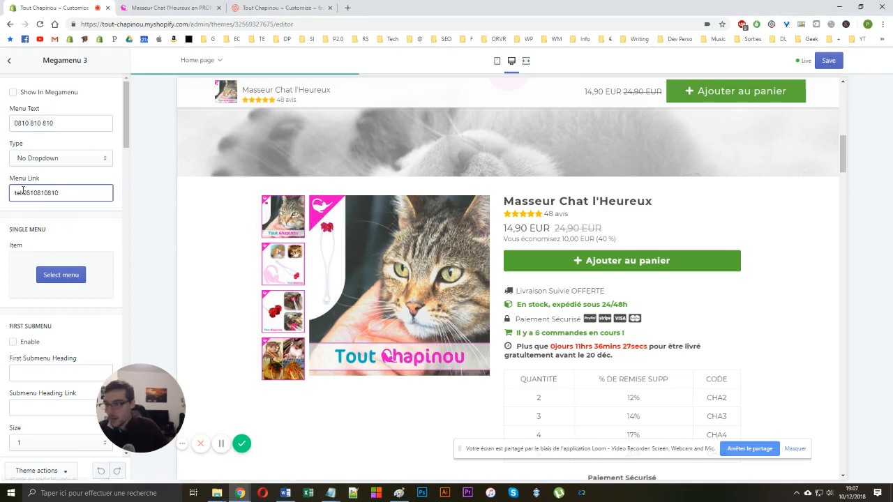
left_click_drag(23, 192, 69, 200)
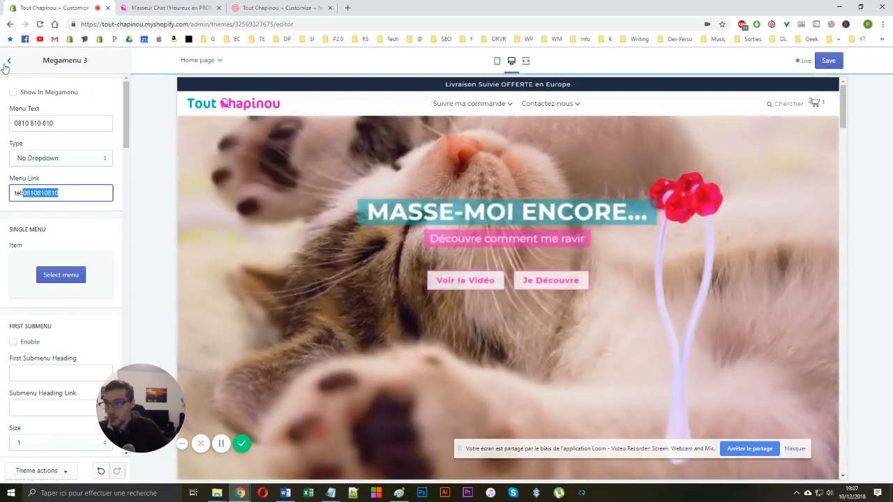
left_click(12, 91)
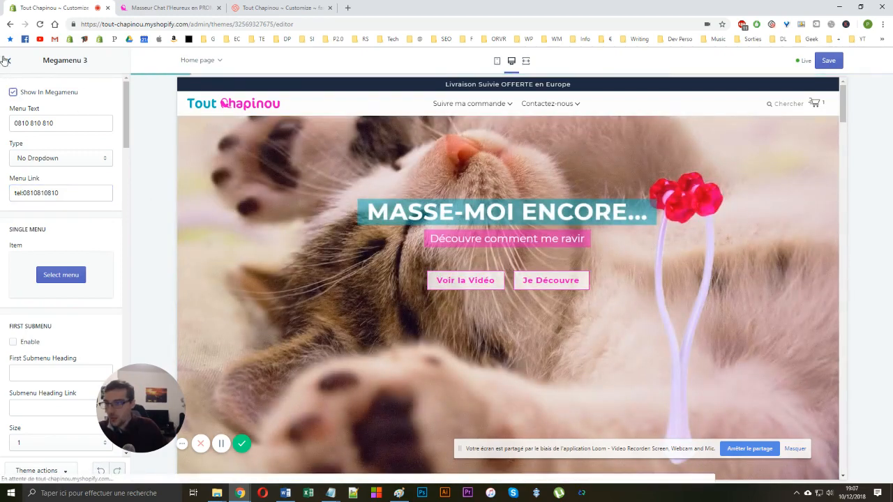
Remove the Main menu item from the single menu of Megamenu 2
mouse_move(535, 109)
mouse_move(486, 110)
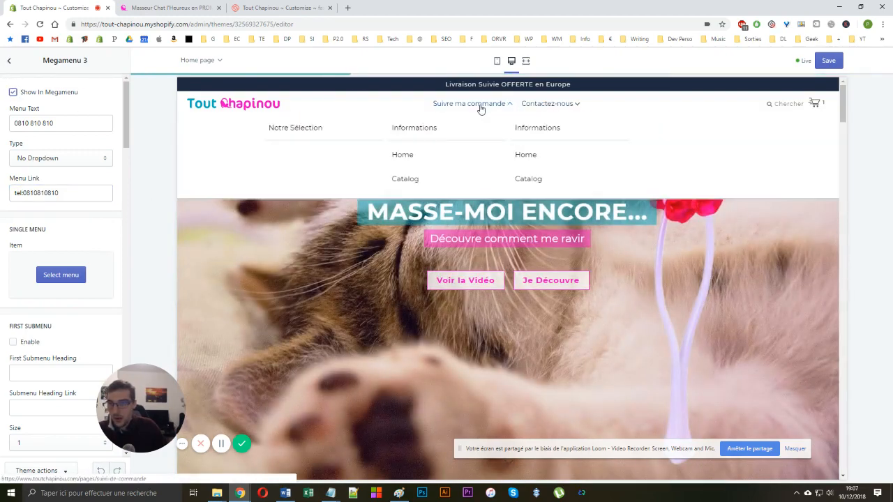
left_click(9, 60)
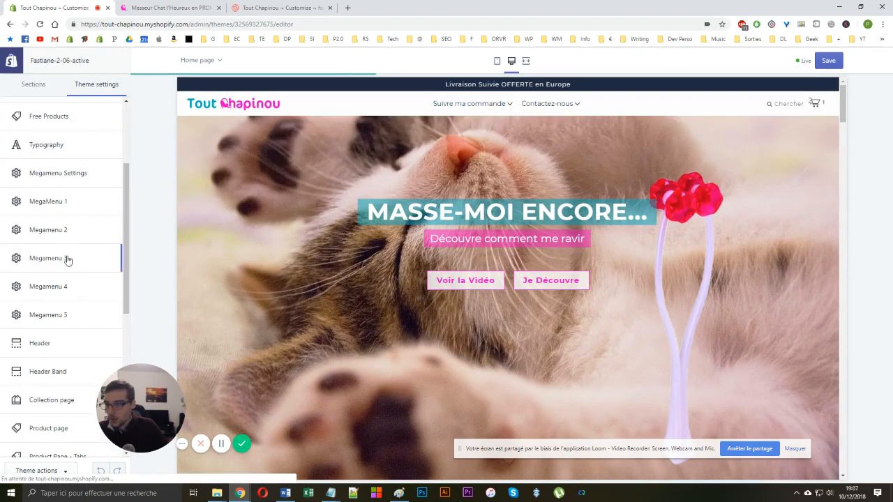
left_click(59, 233)
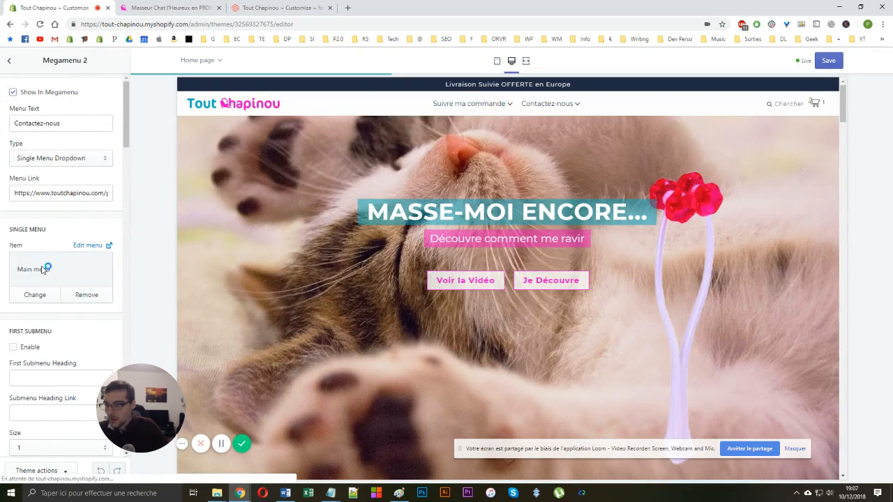
left_click(78, 298)
left_click(9, 60)
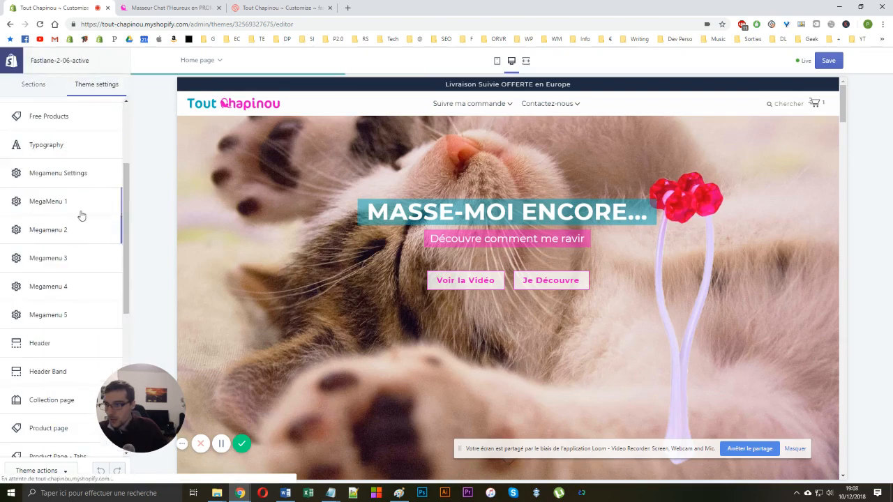
Disable the enabled submenus of MegaMenu 1, including Notre Sélection and Informations
left_click(69, 201)
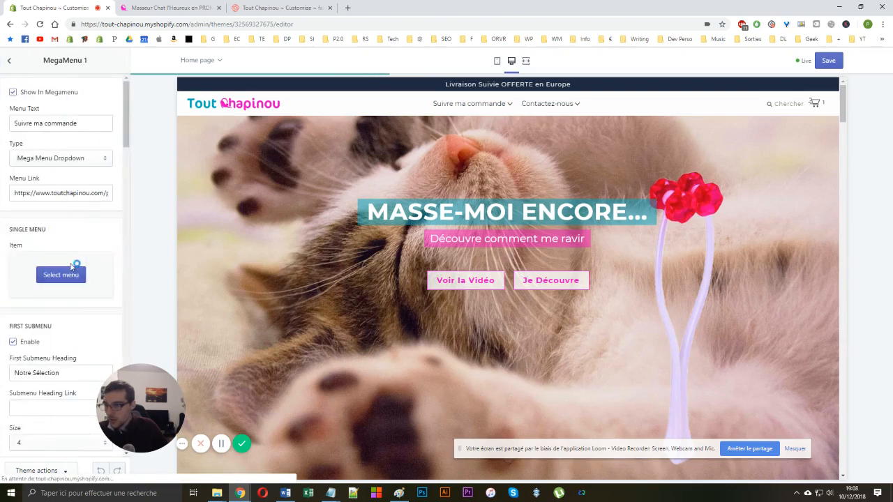
scroll(44, 269, "down", 2)
scroll(29, 255, "down", 10)
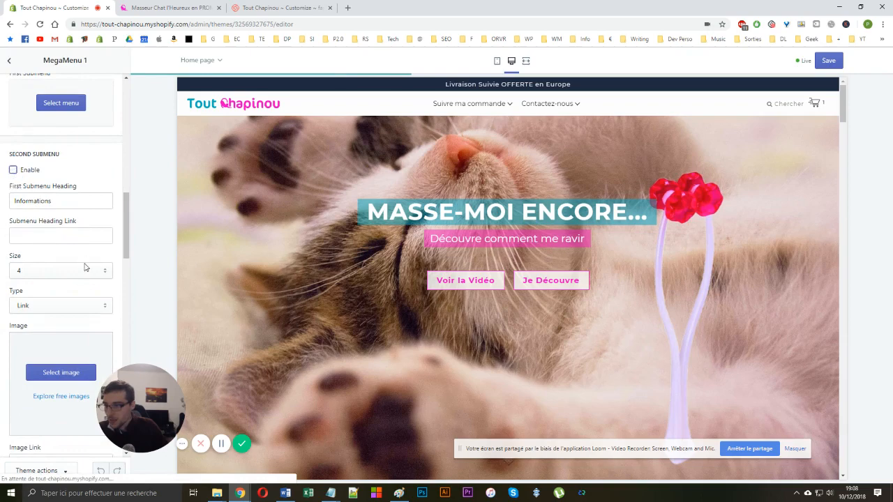
scroll(83, 268, "down", 4)
scroll(74, 338, "down", 7)
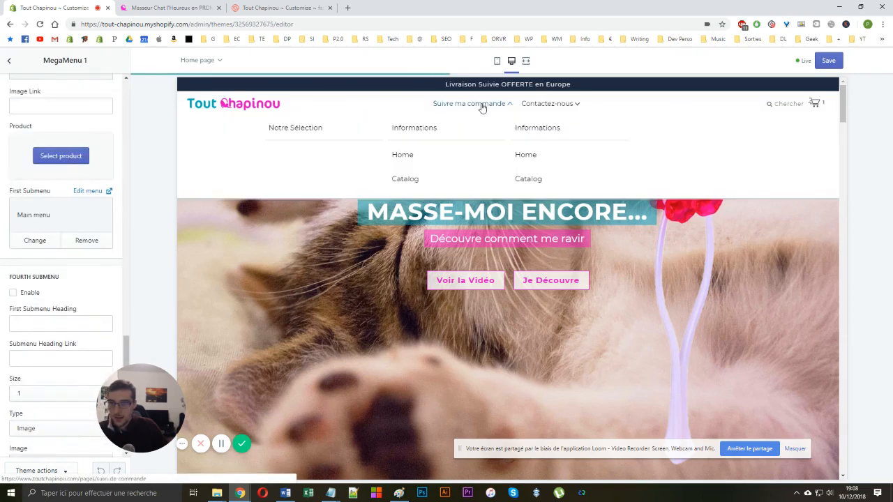
scroll(3, 209, "up", 5)
scroll(4, 209, "down", 2)
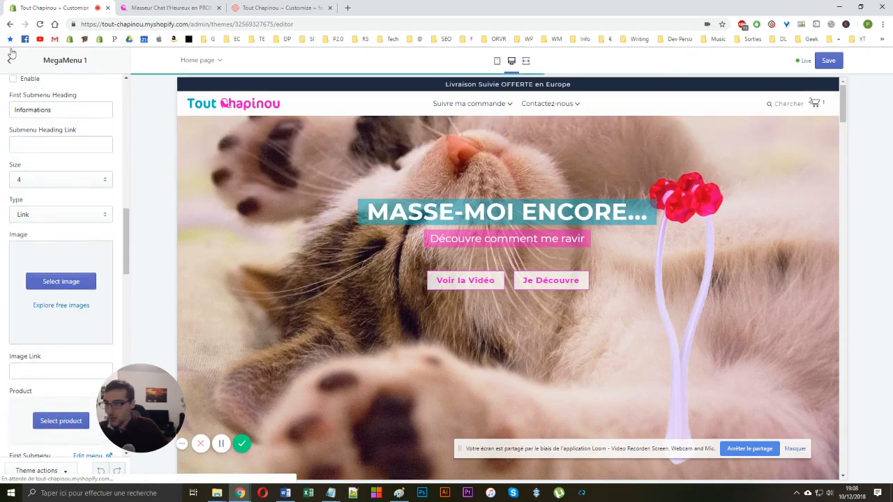
left_click(9, 60)
left_click(45, 231)
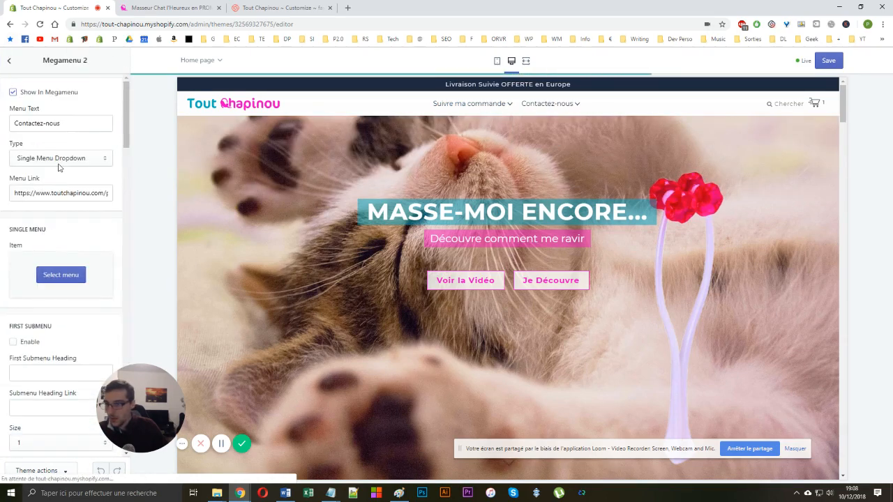
scroll(69, 213, "down", 2)
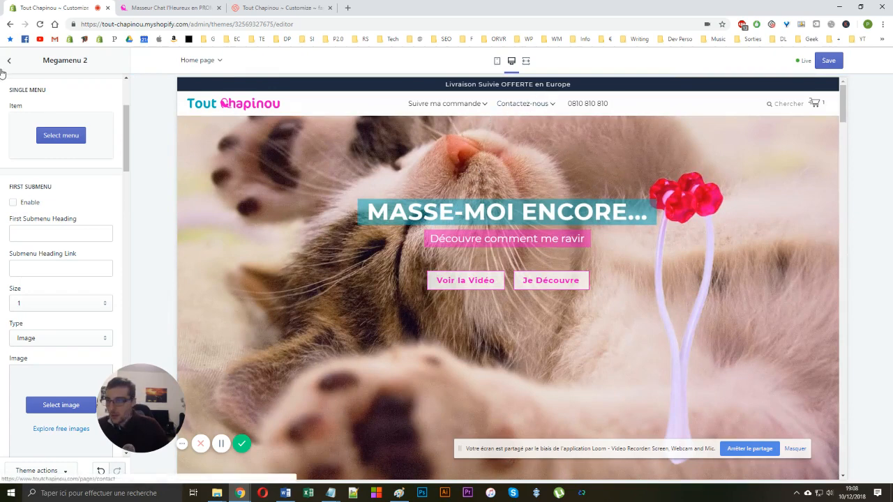
scroll(8, 83, "up", 2)
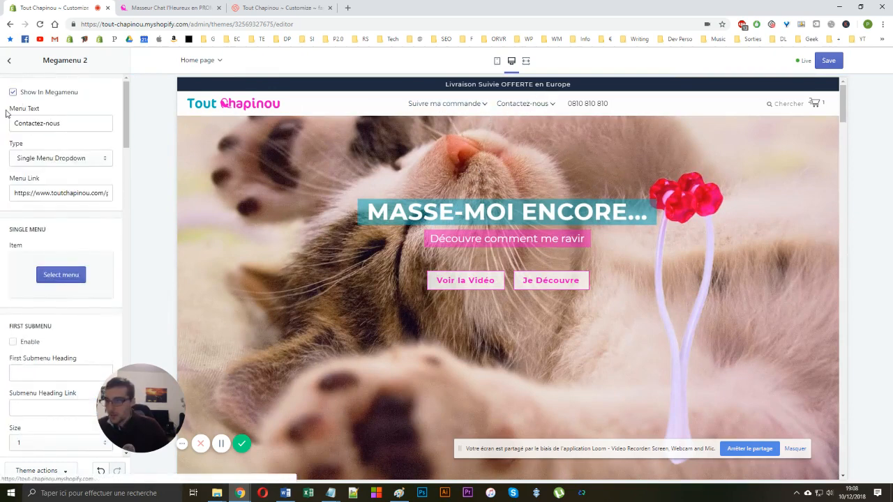
Set the type of MegaMenu 1 to No Dropdown
left_click(10, 62)
left_click(56, 201)
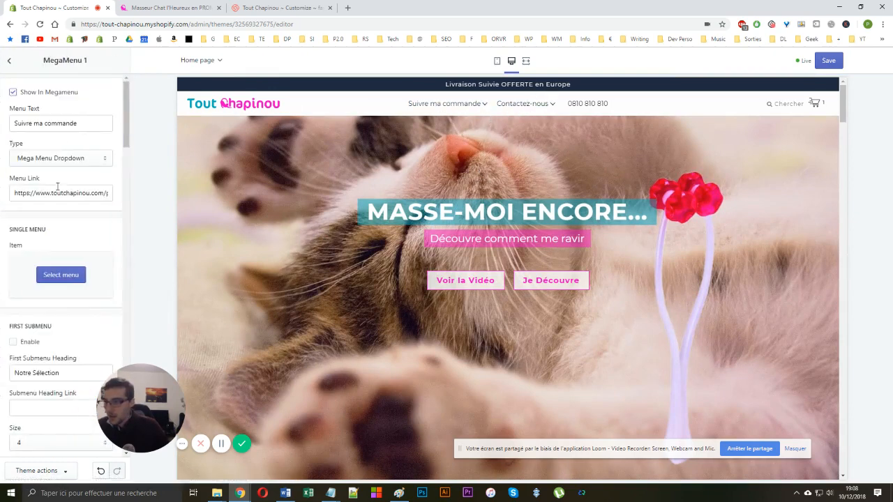
left_click(64, 158)
left_click(59, 175)
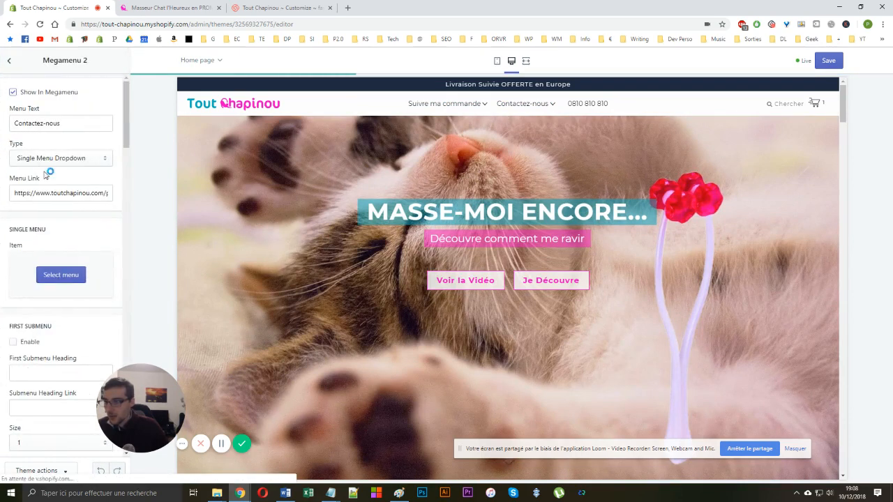
Set the type of Megamenu 2 to No Dropdown and return to the theme settings list
left_click(46, 160)
left_click(44, 173)
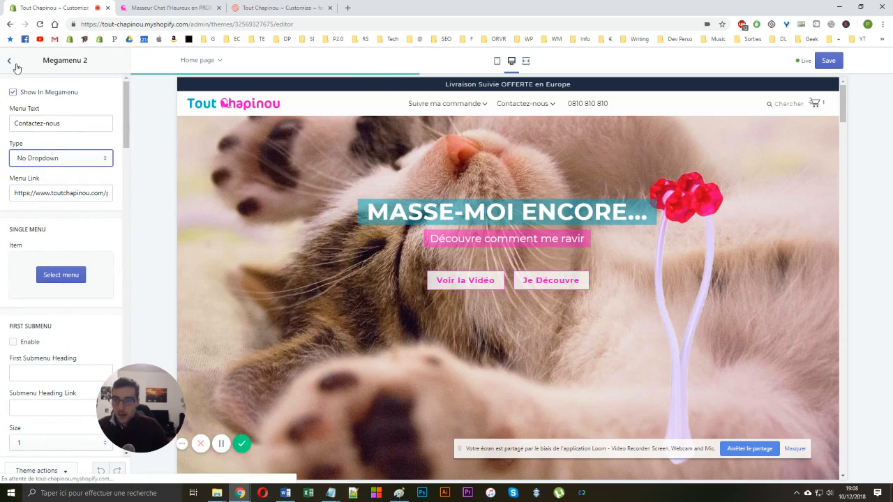
left_click(11, 62)
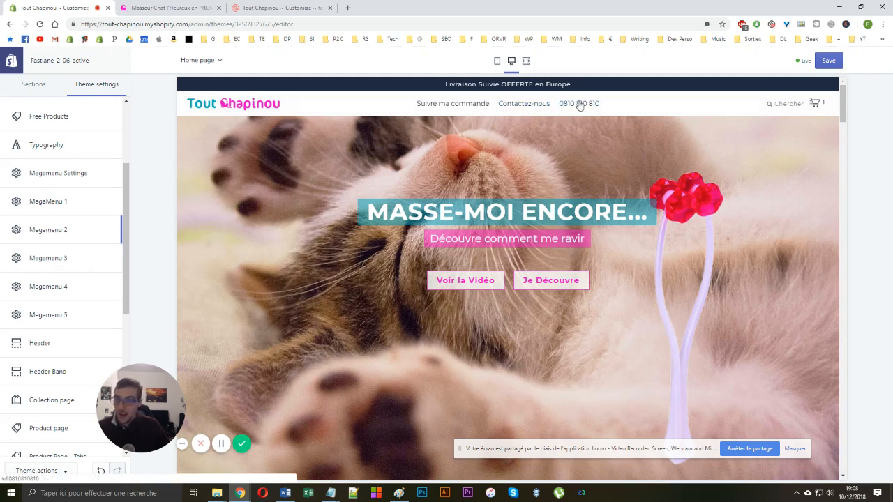
Disable Show In Megamenu for the phone number entry in Megamenu 3
left_click(111, 263)
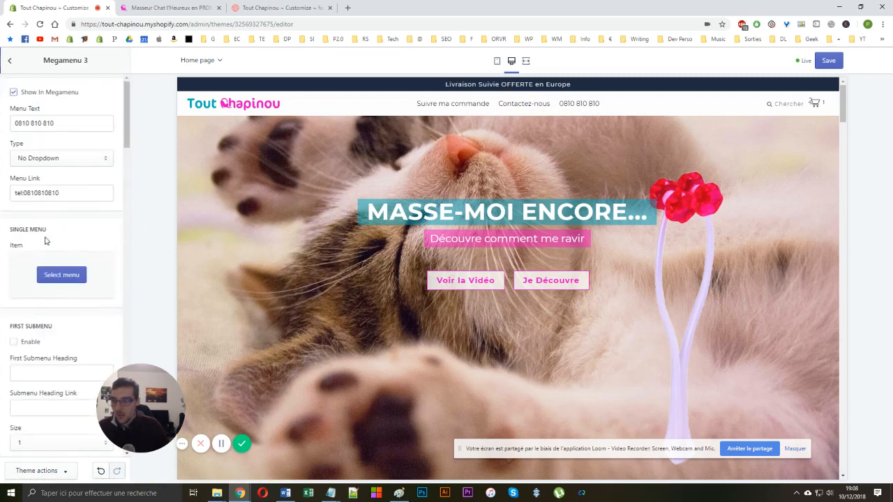
left_click(12, 92)
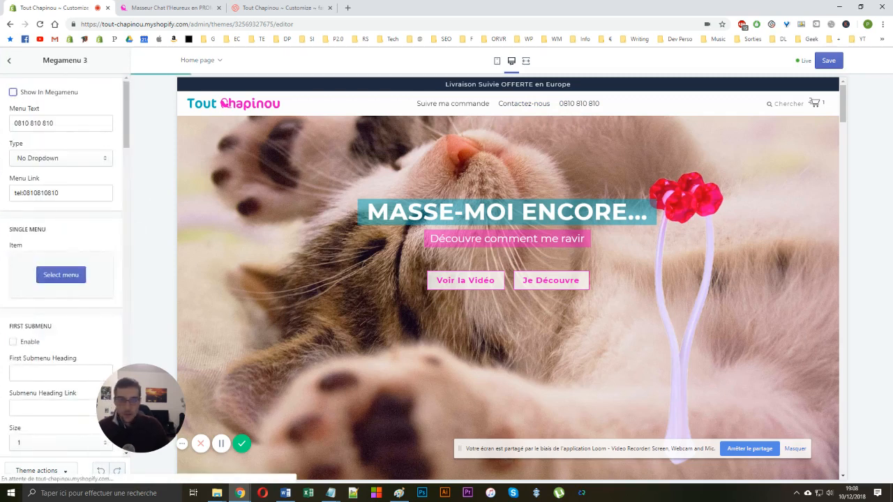
Replace the Header Band text with the Notepad line containing "Service Client 7j/7", "Livraison Suivie OFFERTE en Europe" and the phone number, separated by &nbsp; spacing
key("alt+Tab")
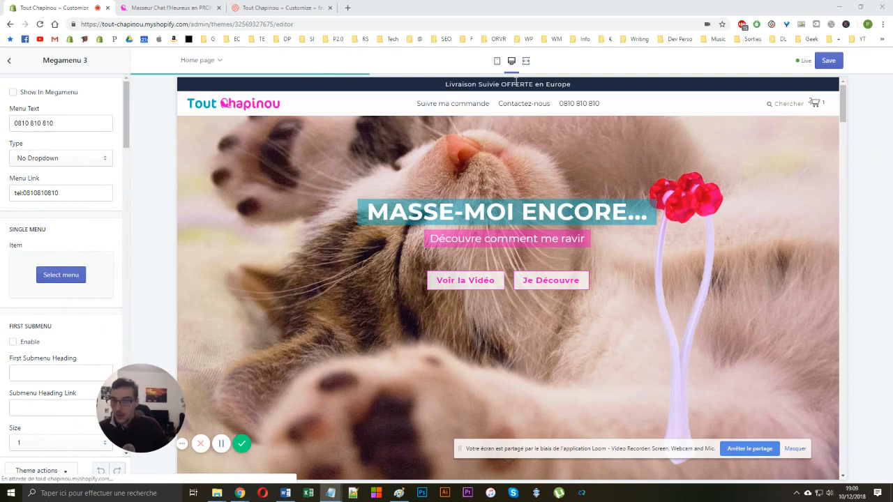
left_click(9, 63)
scroll(42, 279, "down", 5)
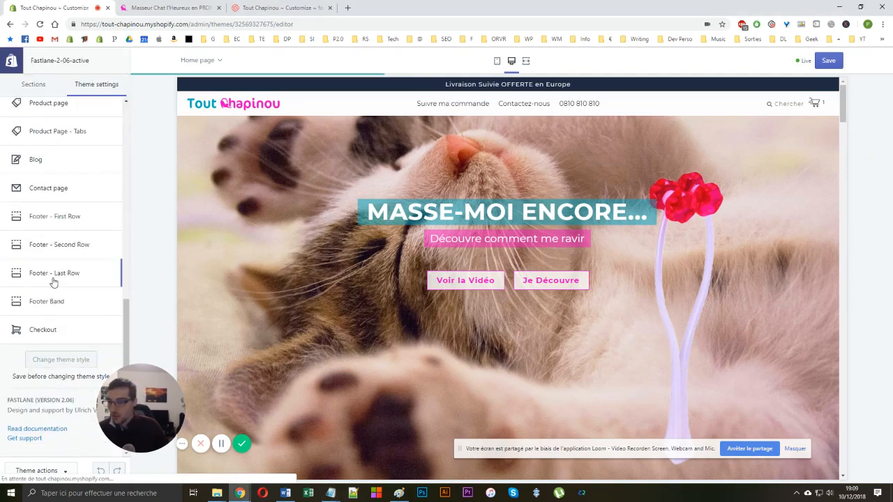
scroll(52, 279, "up", 5)
scroll(52, 181, "up", 1)
scroll(56, 240, "down", 3)
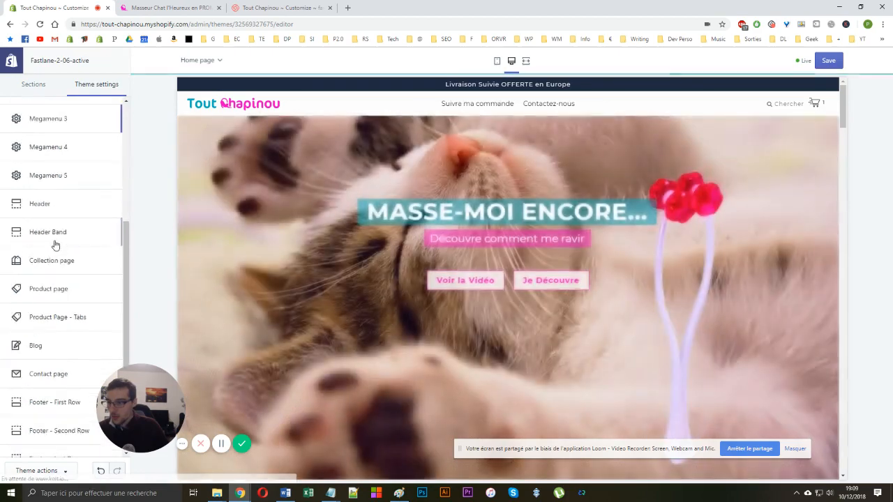
left_click(56, 236)
scroll(56, 256, "down", 3)
triple_click(51, 365)
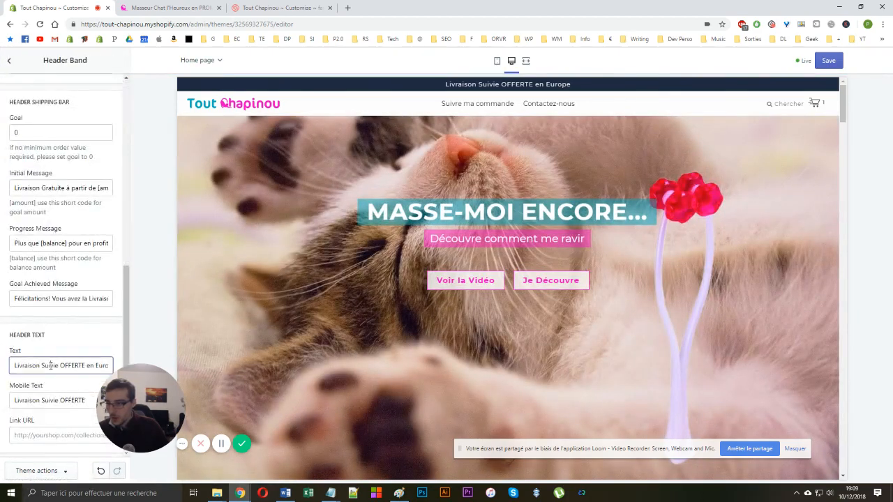
key("ctrl+v")
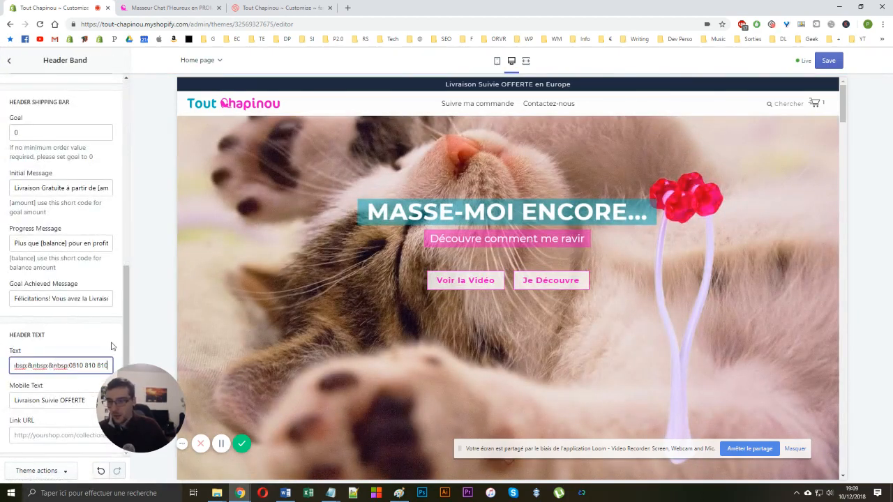
Check the source line of the header text in Notepad and return to the theme editor in Chrome
key("alt+Tab")
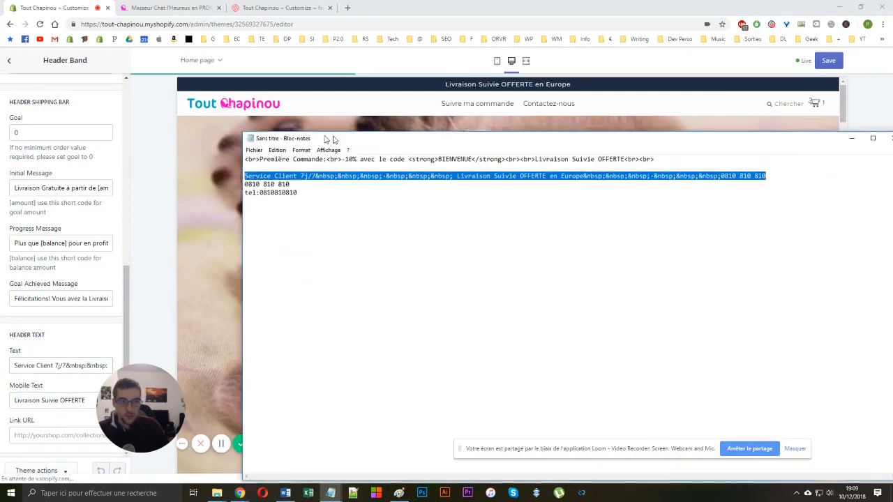
left_click_drag(334, 137, 254, 134)
key("super+d")
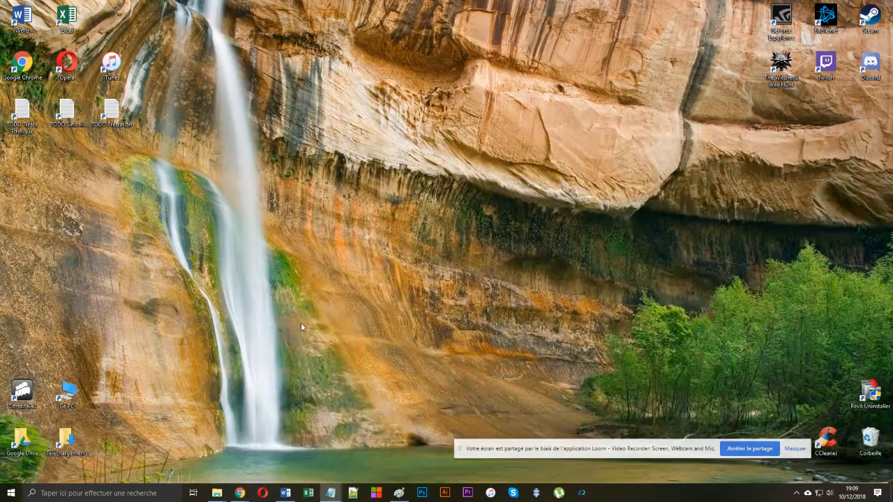
mouse_move(240, 493)
left_click(256, 447)
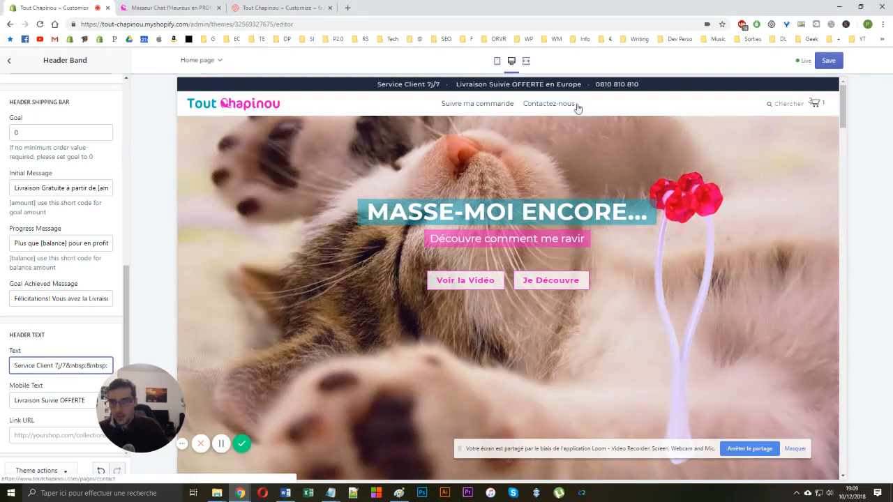
Inspect the header band's texts and separators in the preview, comparing the mobile and desktop views
left_click_drag(375, 86, 628, 85)
left_click(635, 84)
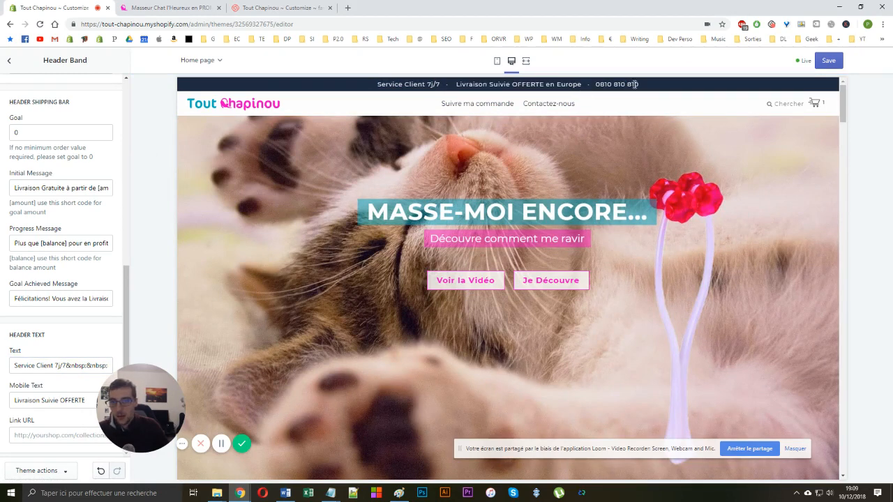
left_click_drag(457, 85, 442, 84)
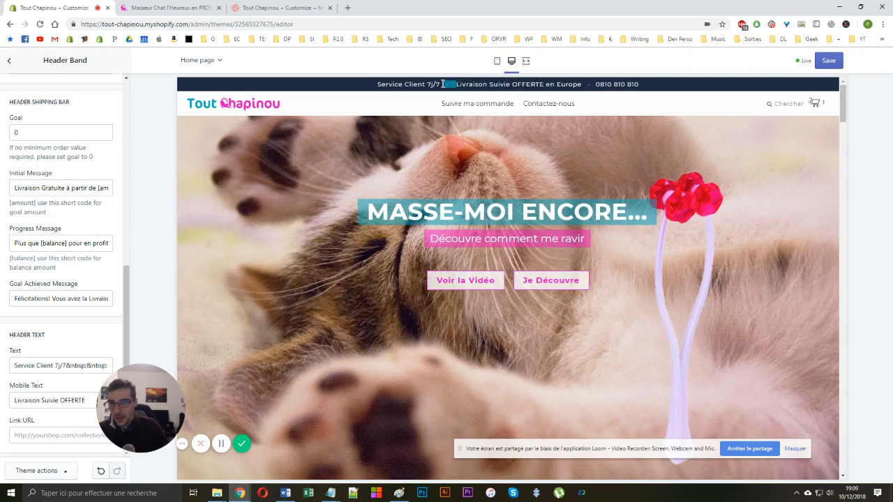
left_click_drag(581, 85, 595, 85)
left_click(583, 103)
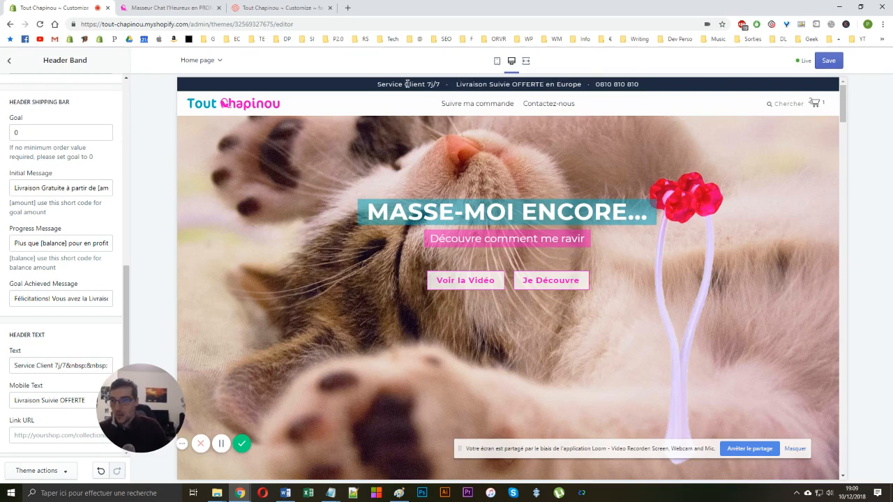
left_click(497, 61)
left_click(512, 61)
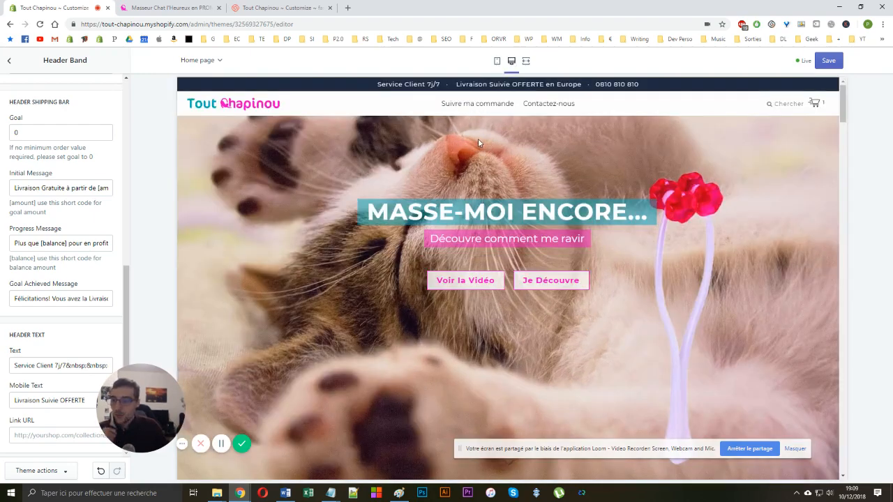
Open the cart in the preview and review its discount code message, free shipping line, trust image and subtotal label
left_click(815, 103)
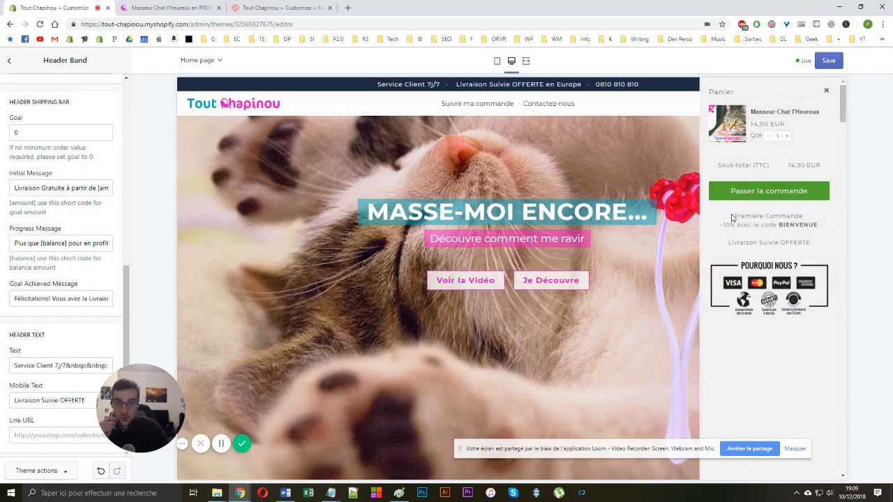
left_click_drag(732, 218, 803, 237)
left_click(818, 237)
scroll(814, 235, "down", 1)
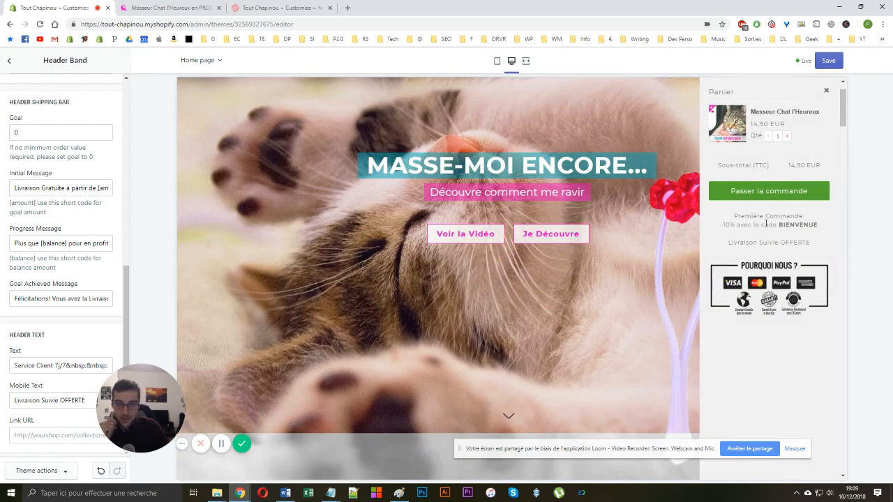
left_click_drag(790, 222, 810, 264)
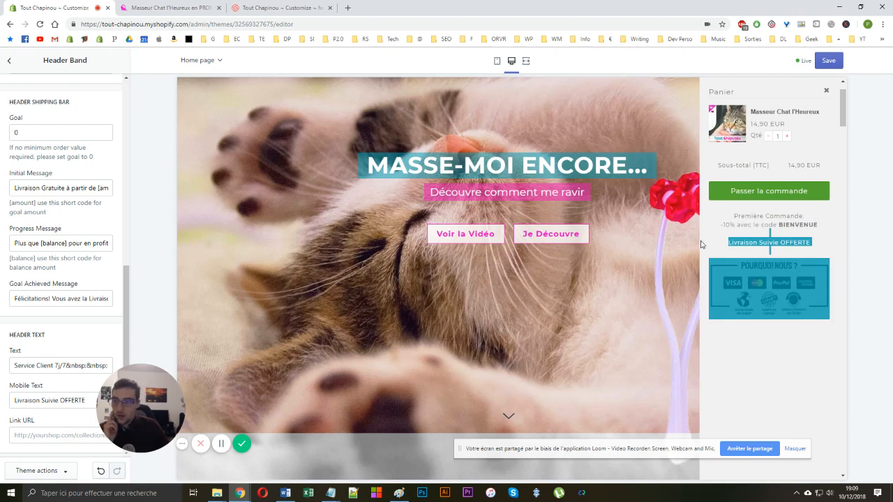
scroll(712, 245, "up", 1)
left_click(772, 251)
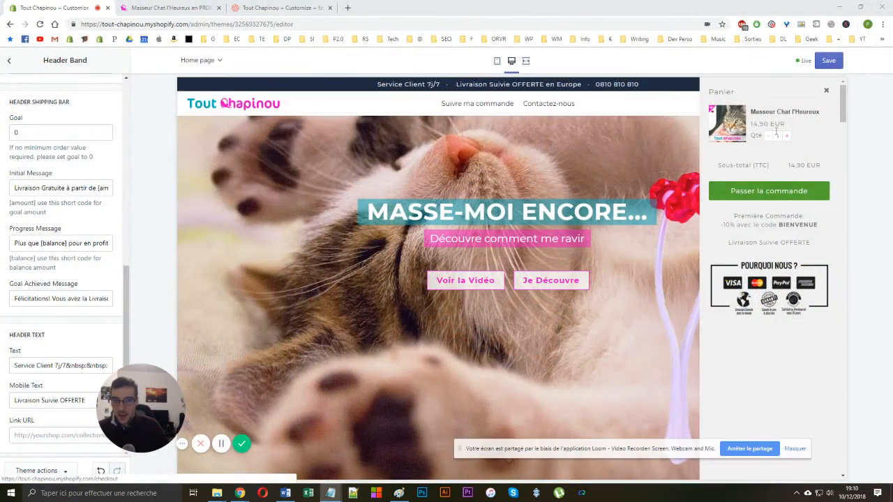
left_click_drag(752, 166, 772, 169)
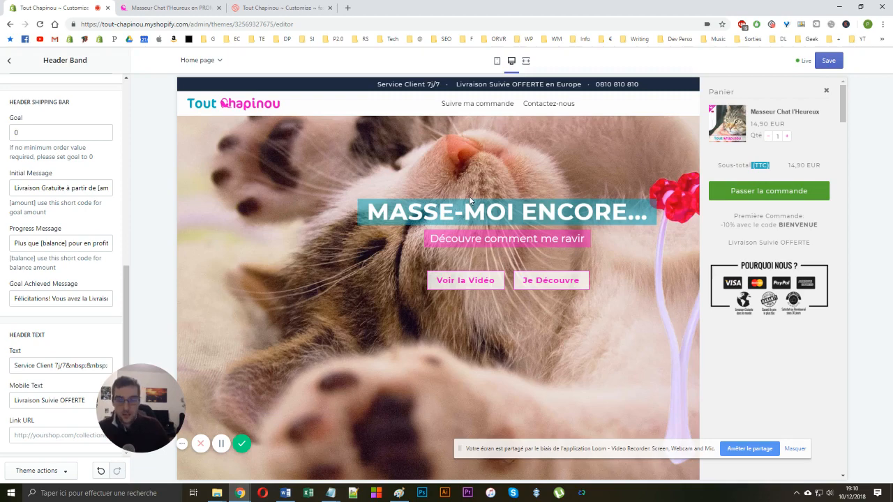
Review the home page preview from the product section through the description and customer reviews to the Instagram gallery
scroll(472, 197, "down", 10)
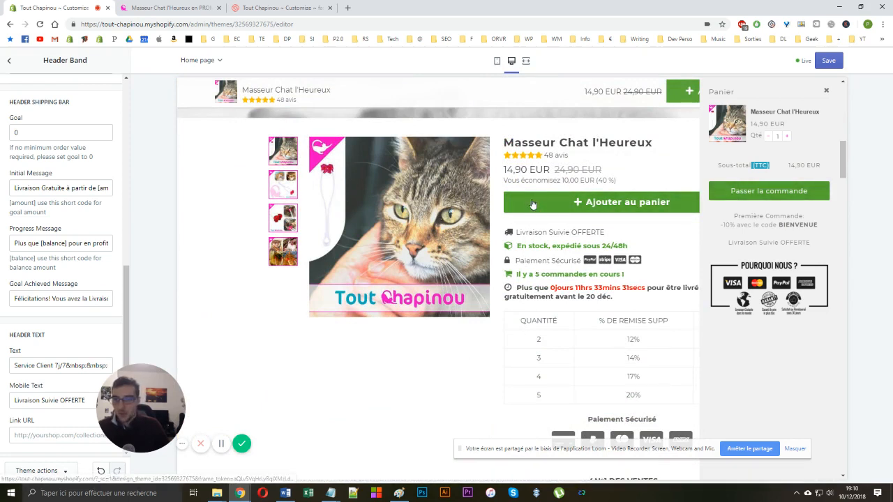
scroll(592, 225, "down", 5)
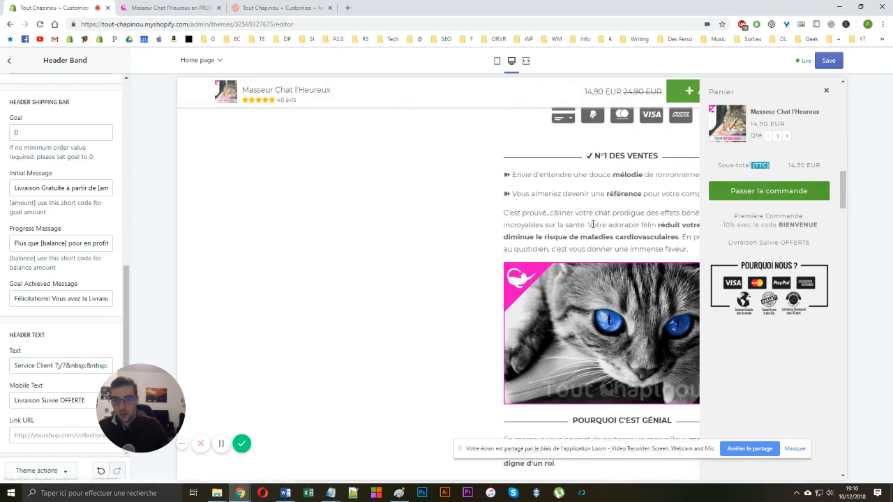
scroll(365, 235, "down", 5)
scroll(366, 235, "down", 10)
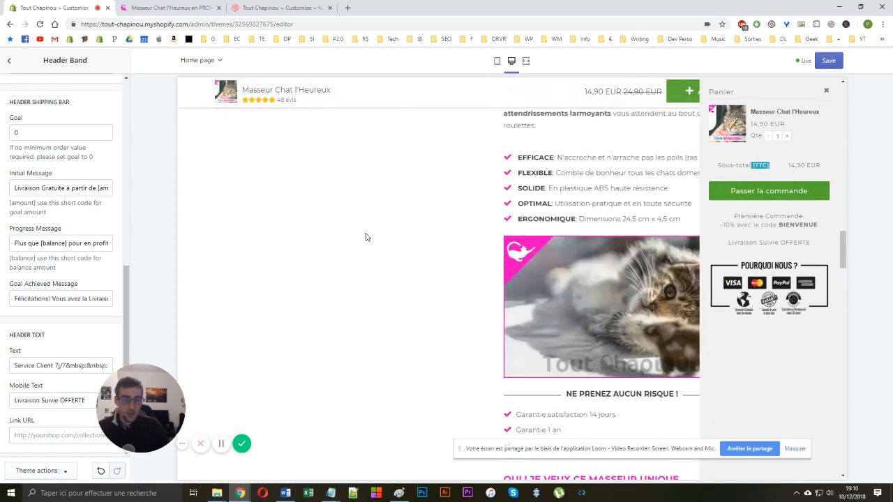
scroll(365, 237, "down", 5)
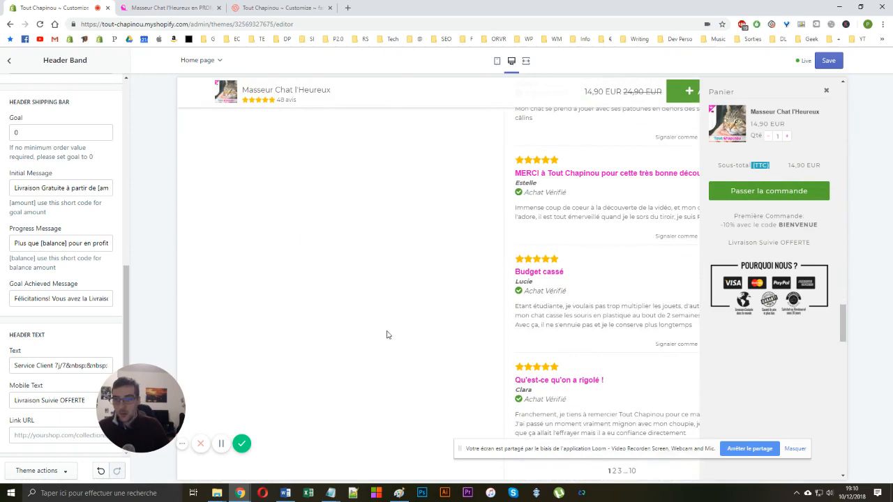
scroll(387, 330, "down", 10)
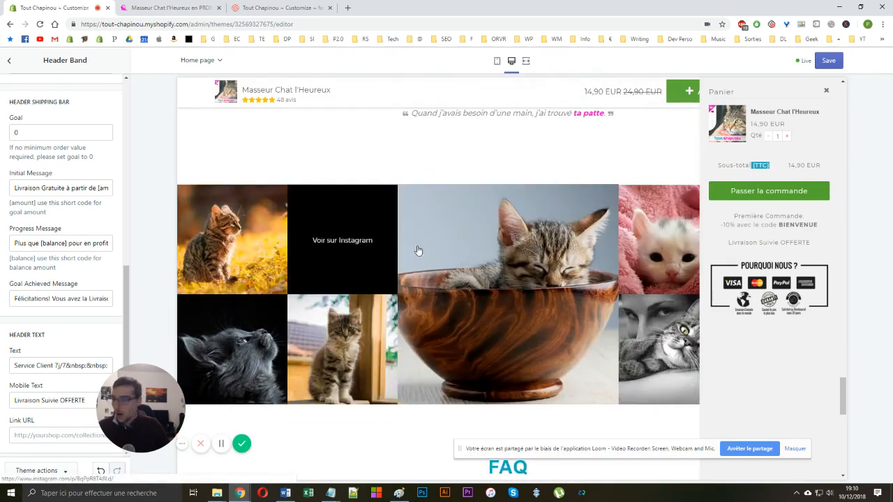
Review the home page preview down to the footer with the cart closed, and reopen the cart from the header
scroll(466, 239, "down", 5)
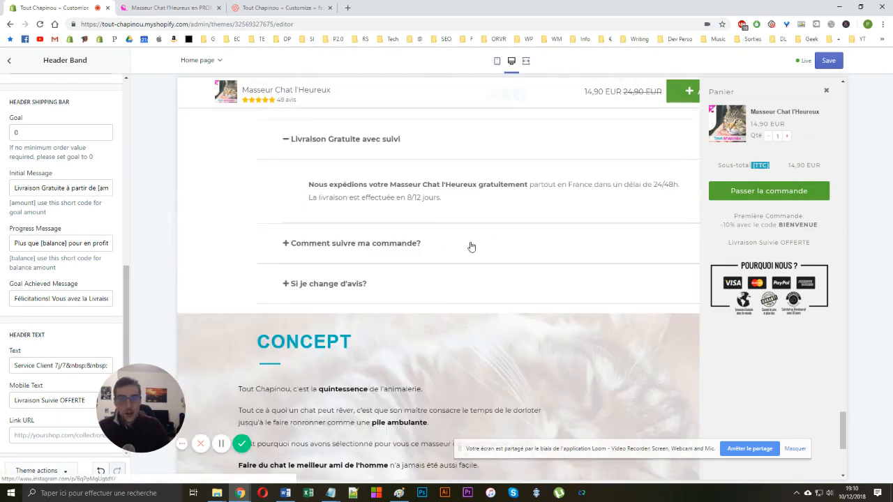
left_click(455, 285)
scroll(454, 284, "down", 4)
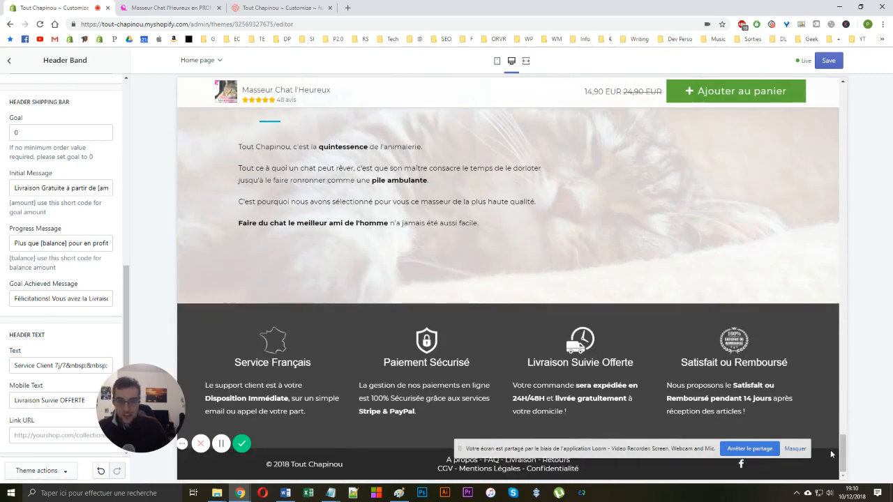
left_click_drag(843, 454, 822, 92)
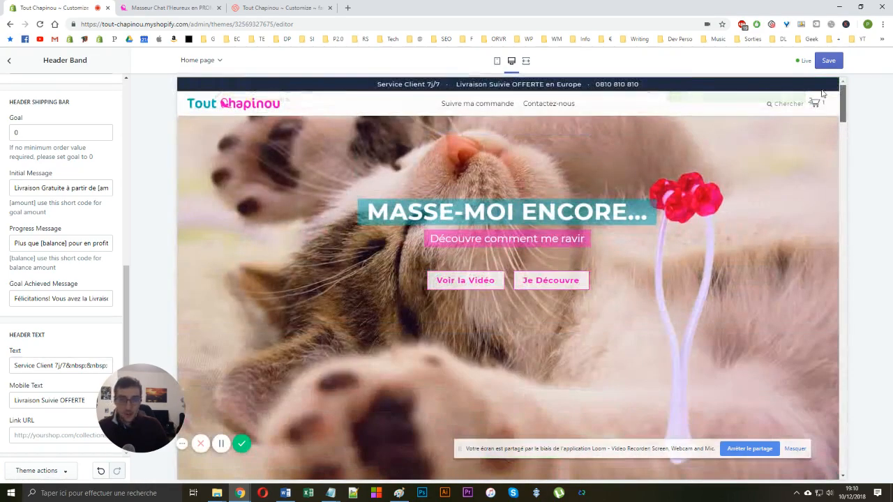
left_click(815, 103)
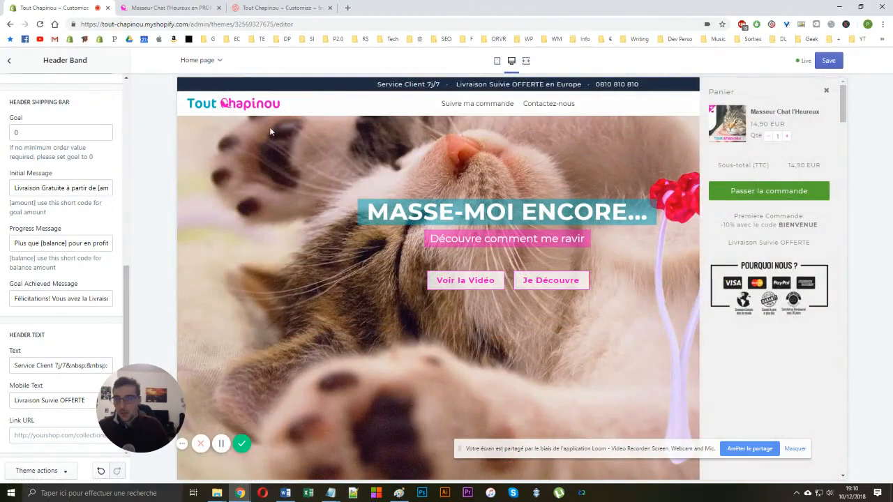
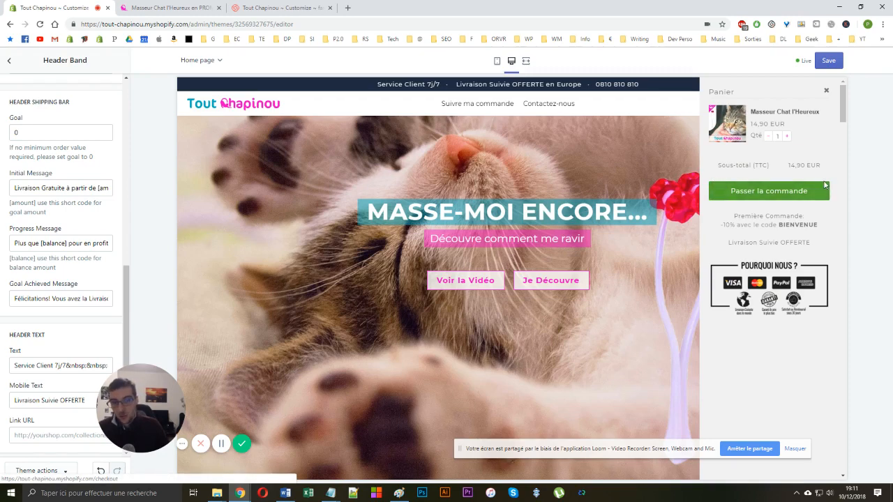
Examine the Masseur Chat l'Heureux product section beside the open cart in the preview, and close the cart
scroll(443, 221, "down", 10)
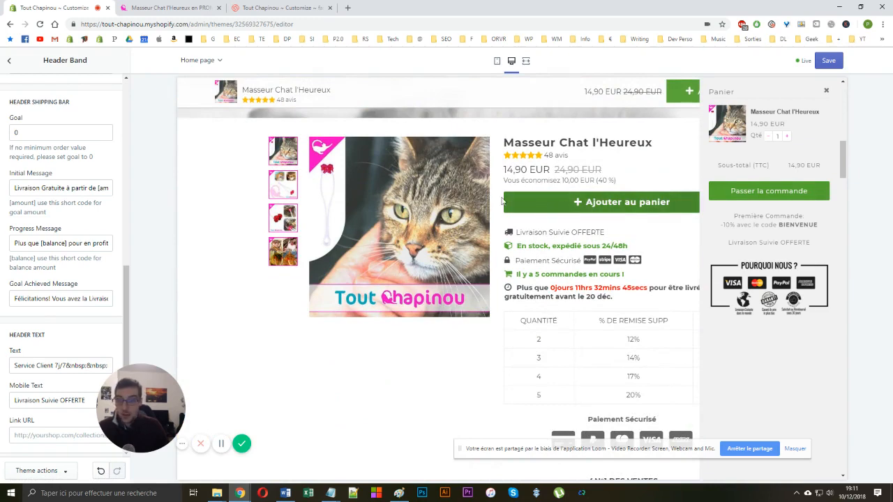
scroll(568, 203, "down", 2)
scroll(568, 196, "up", 4)
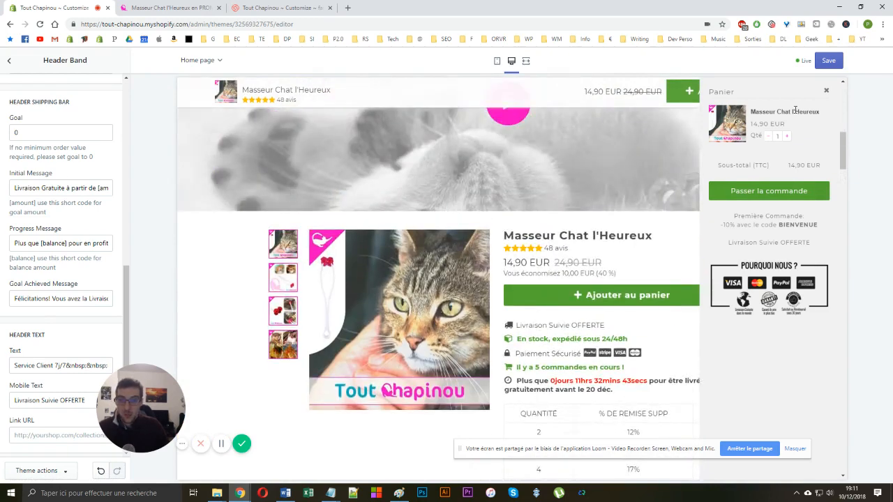
left_click(827, 91)
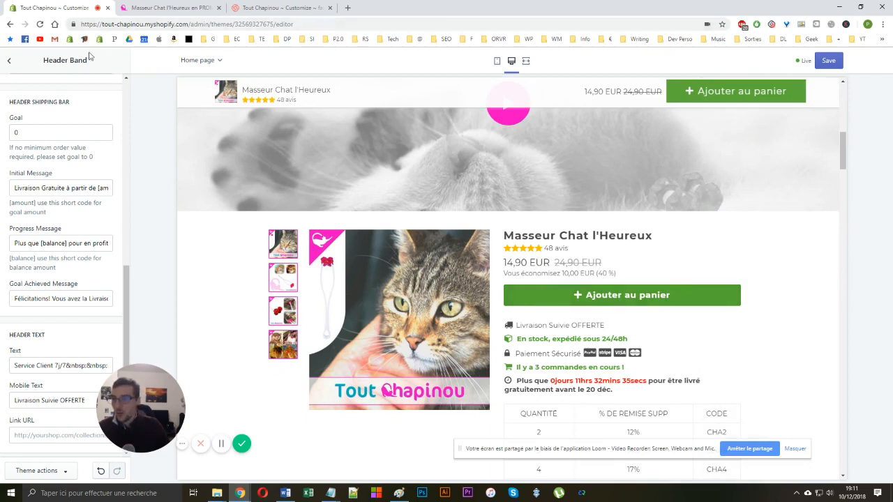
Open the bookmarked Expert WebDesign site in a new tab and examine its services and Audit Gratuit sections
right_click(116, 40)
left_click(160, 46)
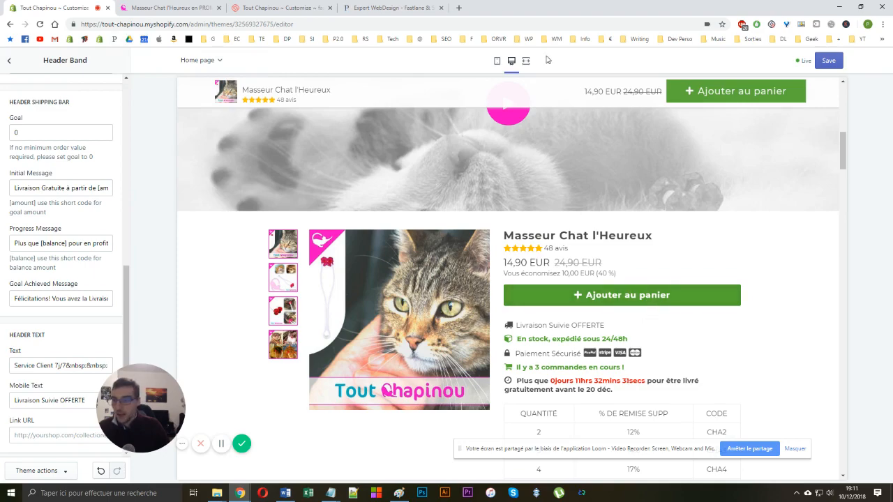
left_click(369, 7)
scroll(342, 241, "down", 10)
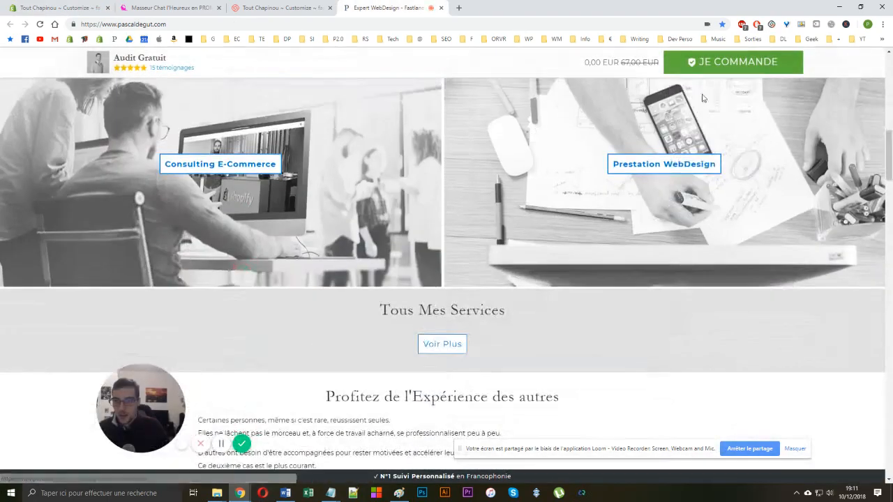
scroll(488, 159, "down", 9)
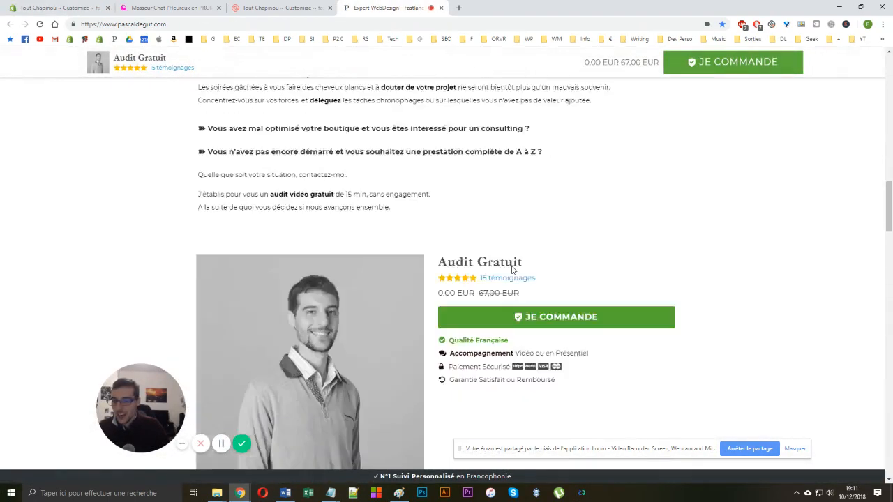
scroll(603, 157, "up", 10)
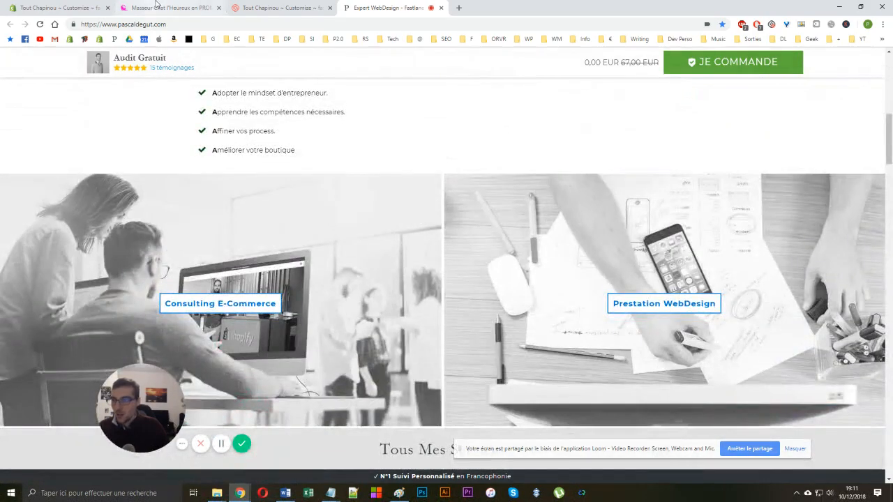
Switch to the live Tout Chapinou store, close its cart and examine the product section's Ajouter au panier button
left_click(157, 7)
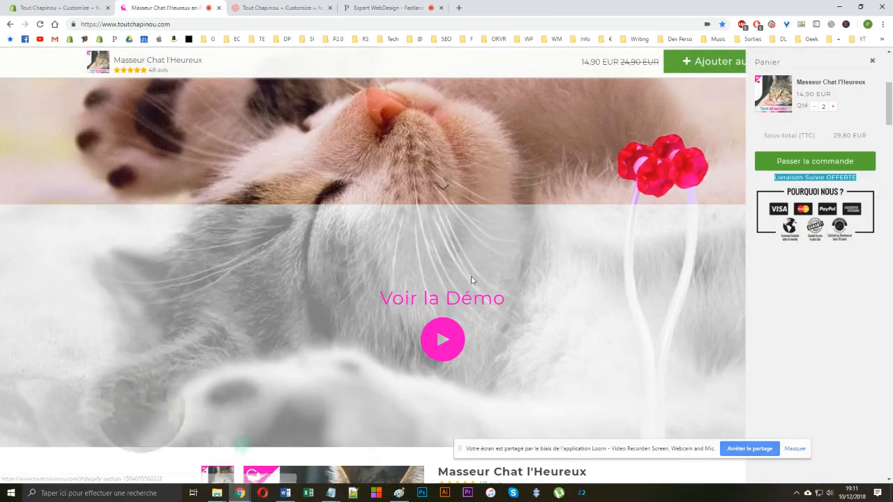
scroll(483, 173, "down", 5)
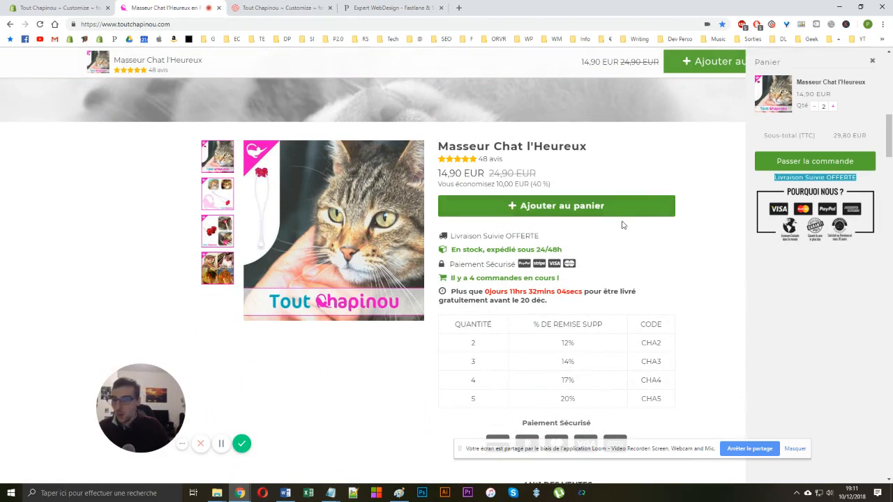
left_click(590, 261)
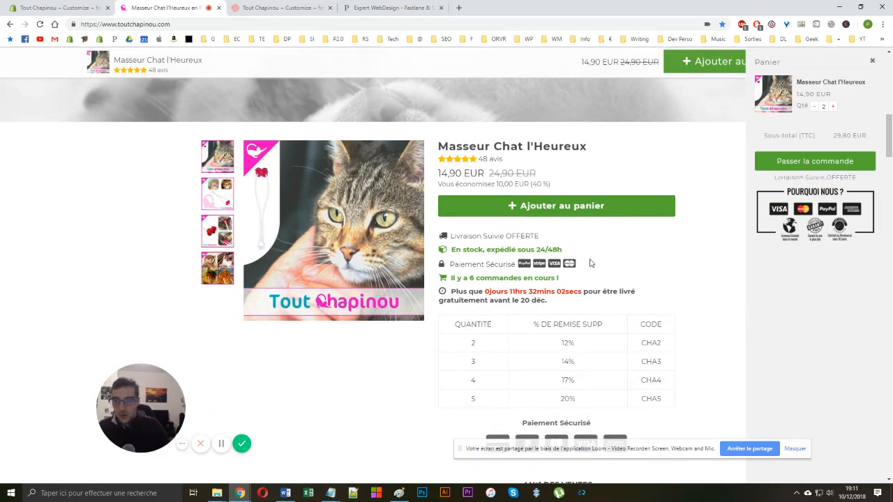
scroll(590, 260, "up", 2)
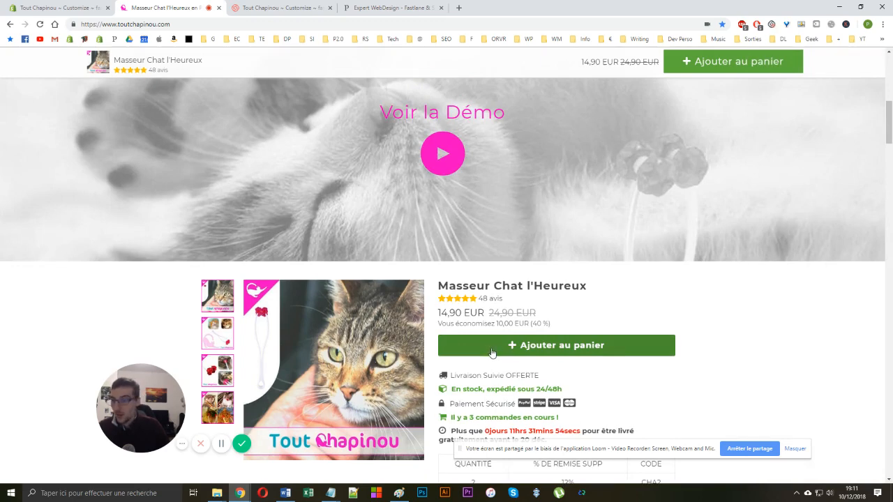
scroll(486, 342, "up", 5)
scroll(478, 230, "down", 5)
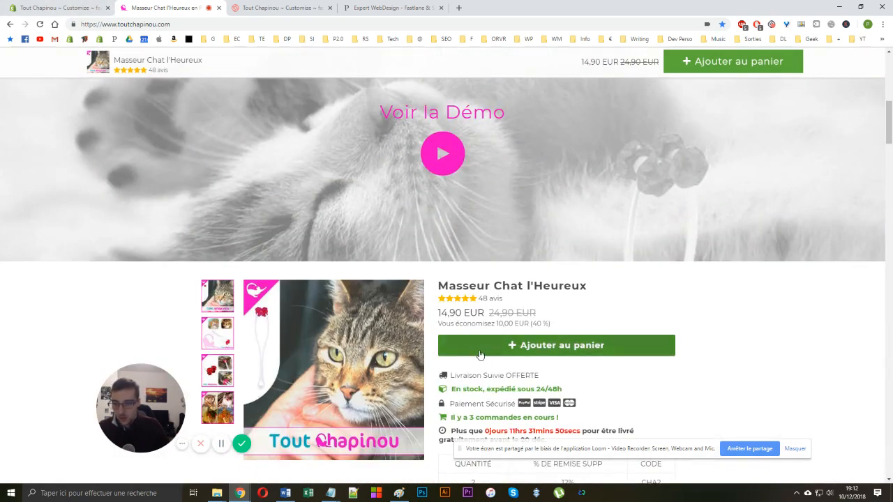
left_click(98, 7)
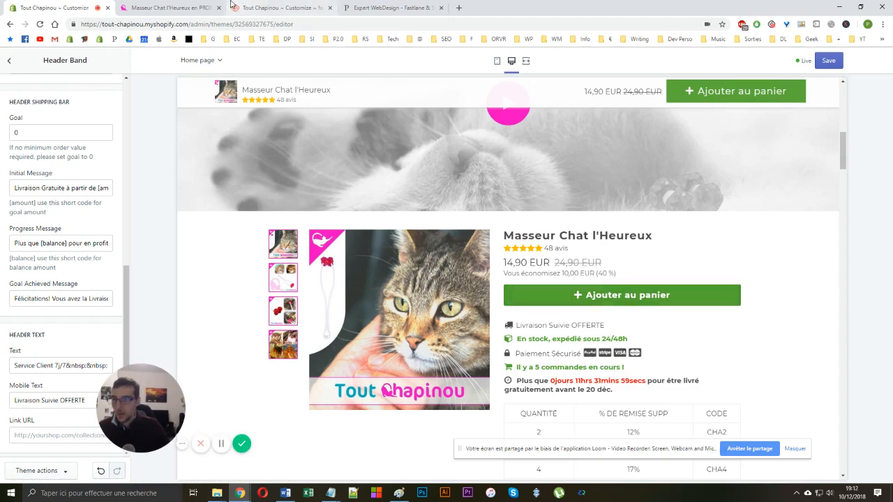
right_click(207, 4)
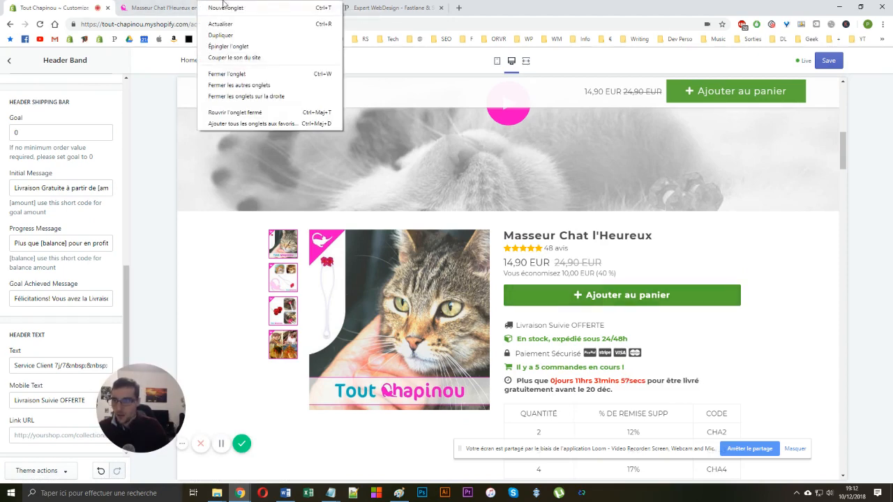
left_click(175, 7)
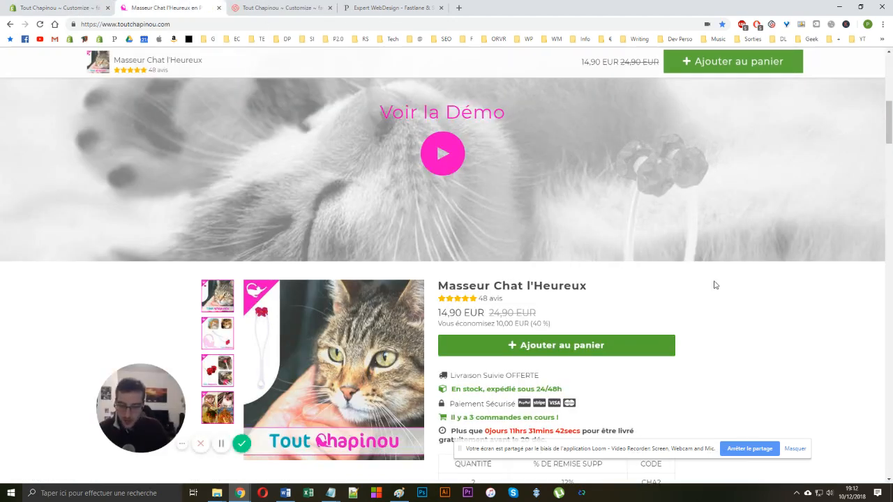
Inspect the product section's Ajouter au panier button in the browser developer tools
key("F12")
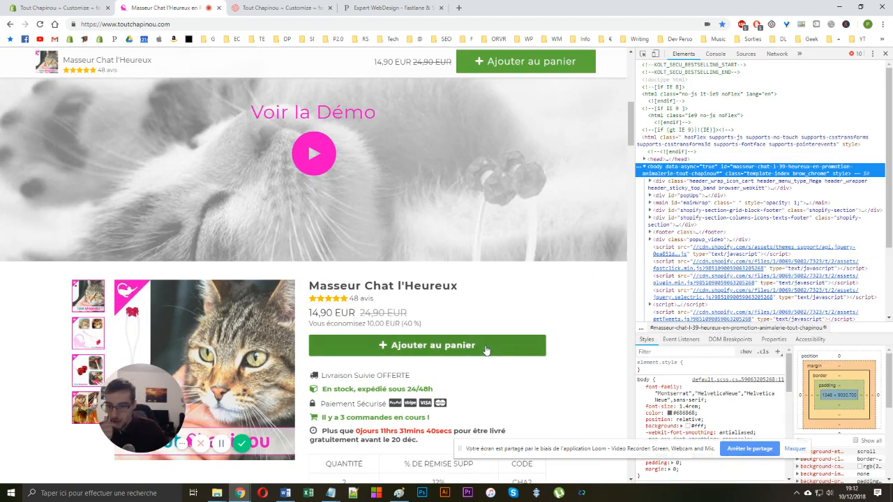
left_click(517, 344)
key("ctrl+shift+c")
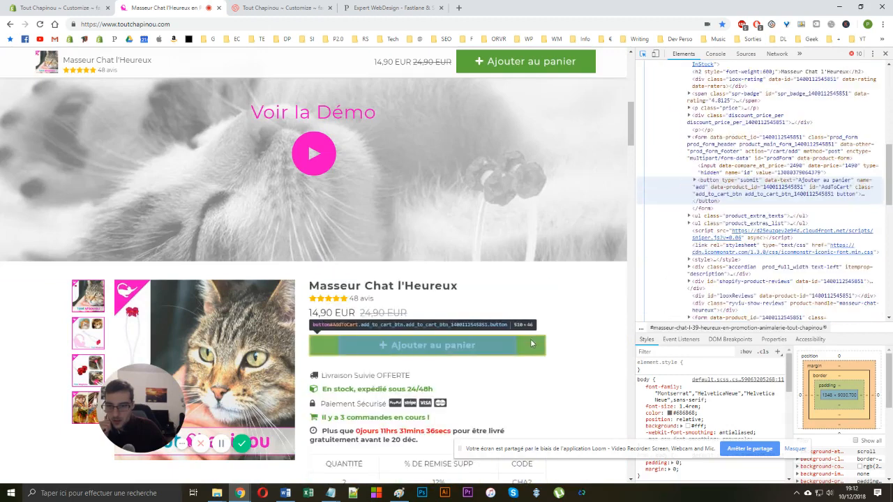
left_click(531, 339)
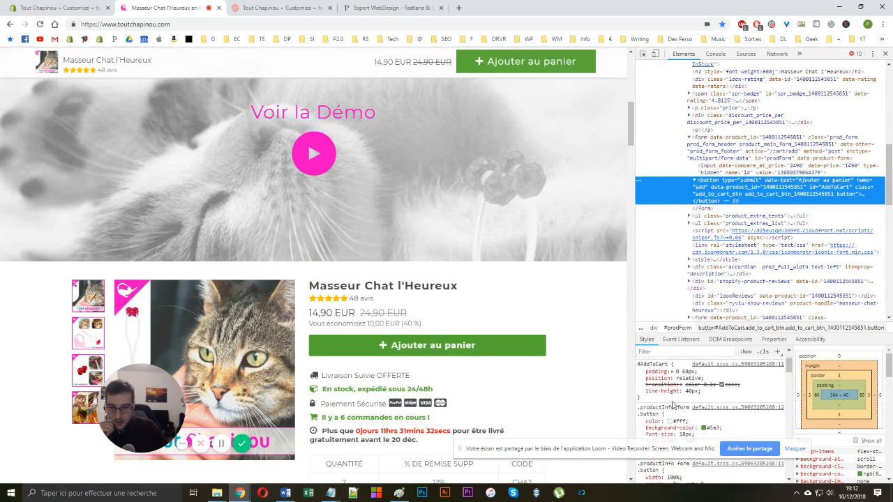
Add a border-radius of 30px to the #AddToCart style rule
scroll(667, 393, "down", 1)
left_click(706, 398)
type("border-radius")
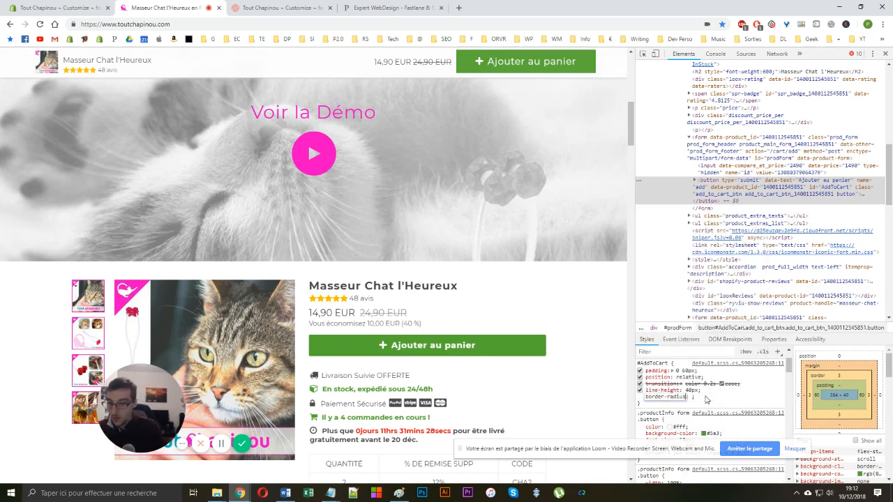
key("Tab")
type("1")
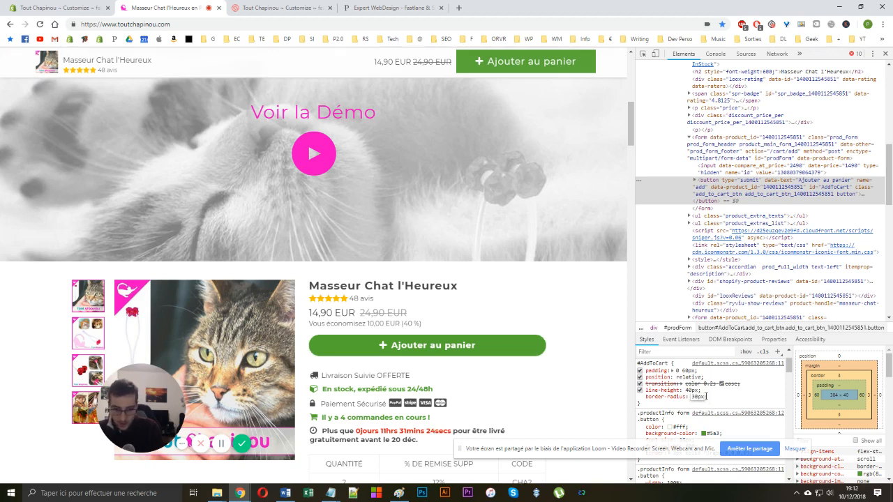
key("Return")
Check the rounded Ajouter au panier button on the page and add the product to the cart with it
scroll(480, 285, "down", 2)
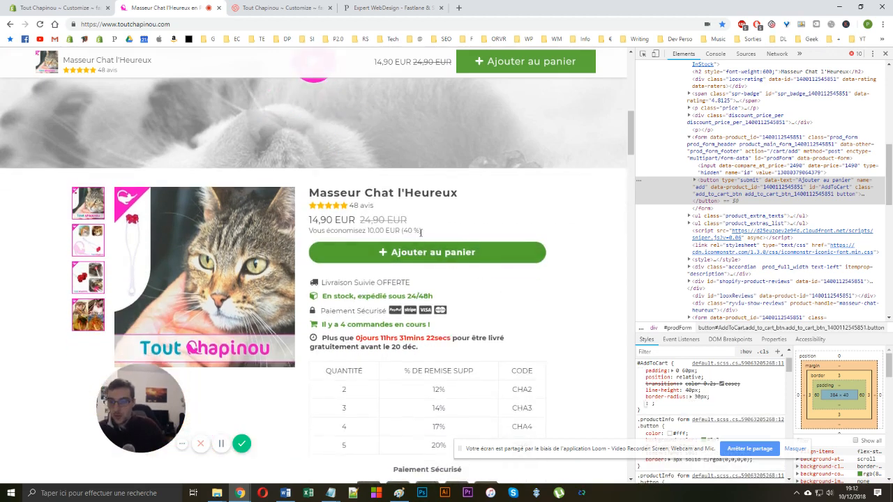
scroll(614, 126, "up", 5)
scroll(529, 277, "down", 3)
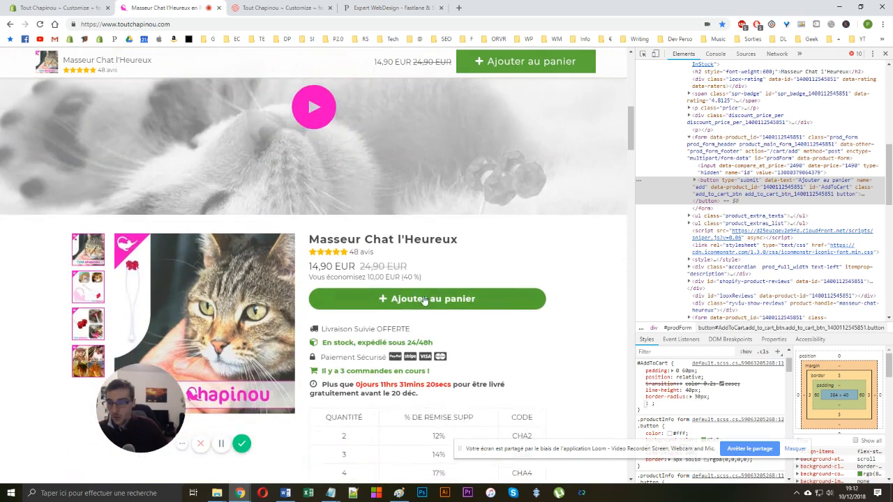
scroll(546, 238, "up", 5)
scroll(522, 243, "down", 4)
left_click(476, 391)
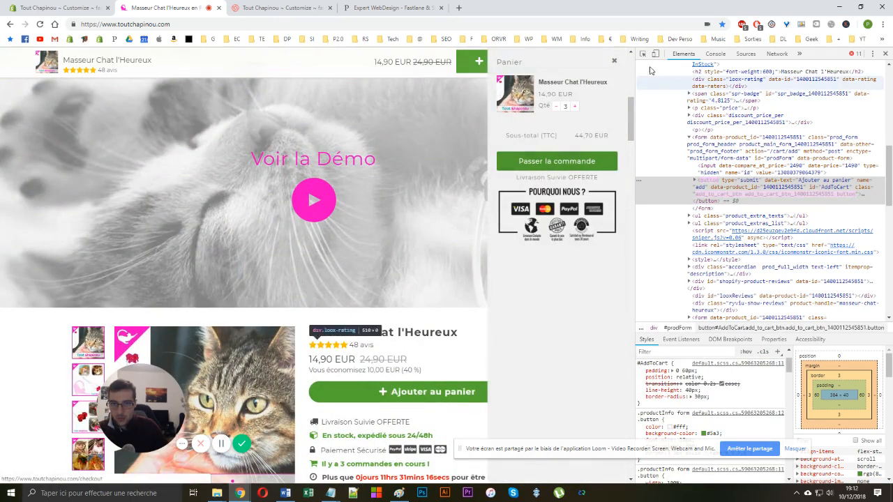
Inspect the cart's Passer la commande button and add a border-radius of 30px to its .cart_button_secure style rule
key("ctrl+shift+c")
left_click(580, 169)
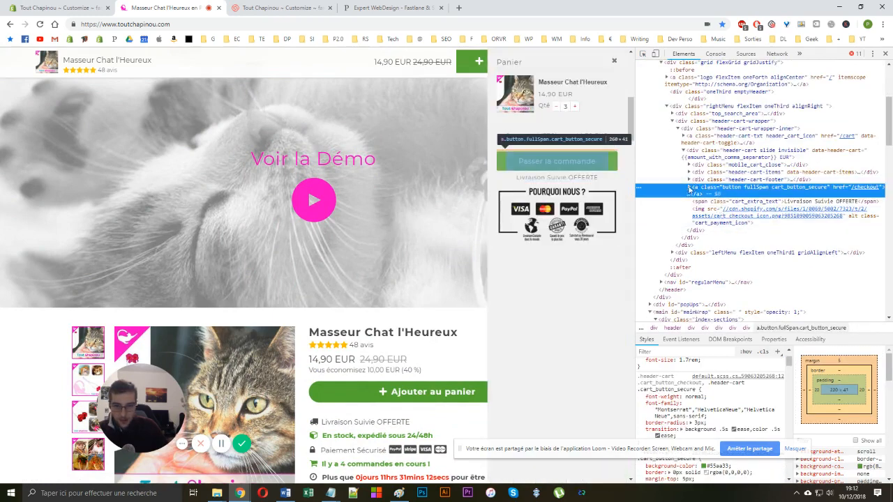
scroll(719, 231, "down", 1)
scroll(718, 400, "down", 1)
left_click(692, 393)
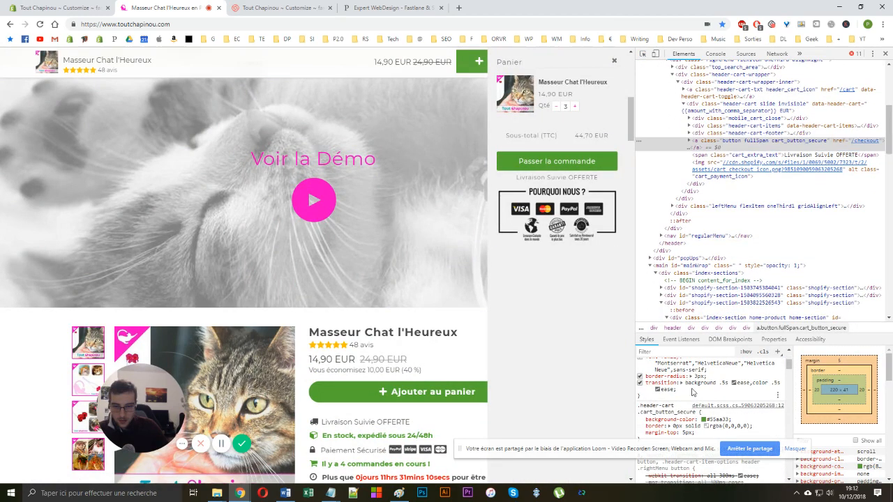
type("border-radius")
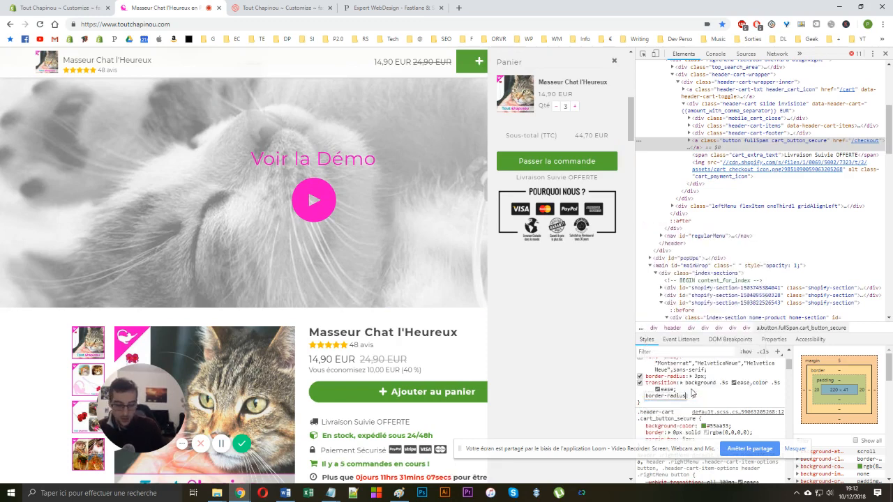
scroll(694, 392, "up", 1)
type("30")
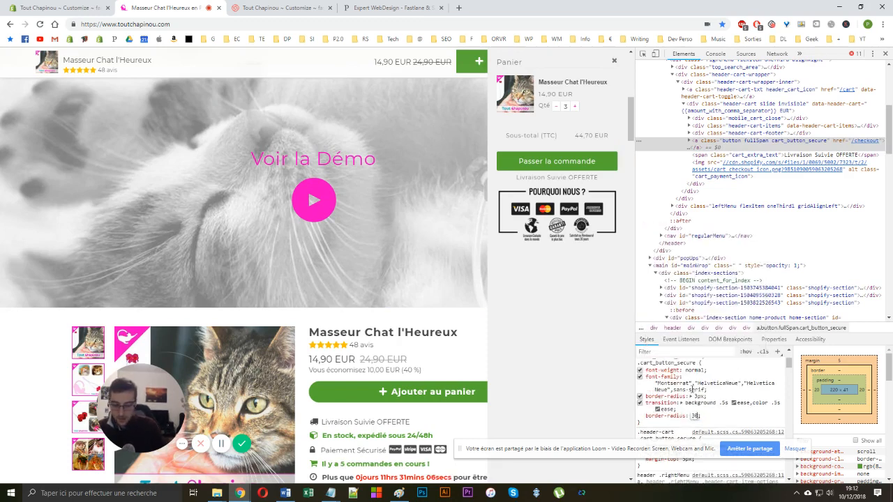
type("px")
key("Return")
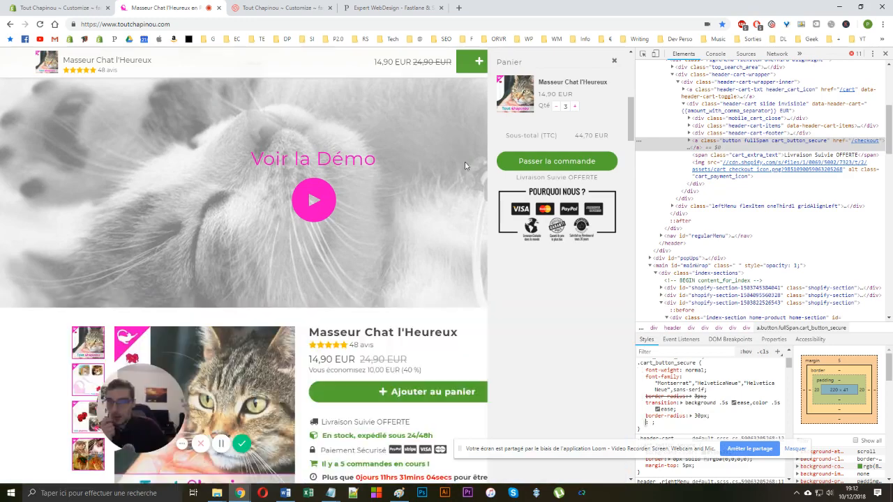
scroll(445, 228, "down", 1)
scroll(381, 219, "down", 2)
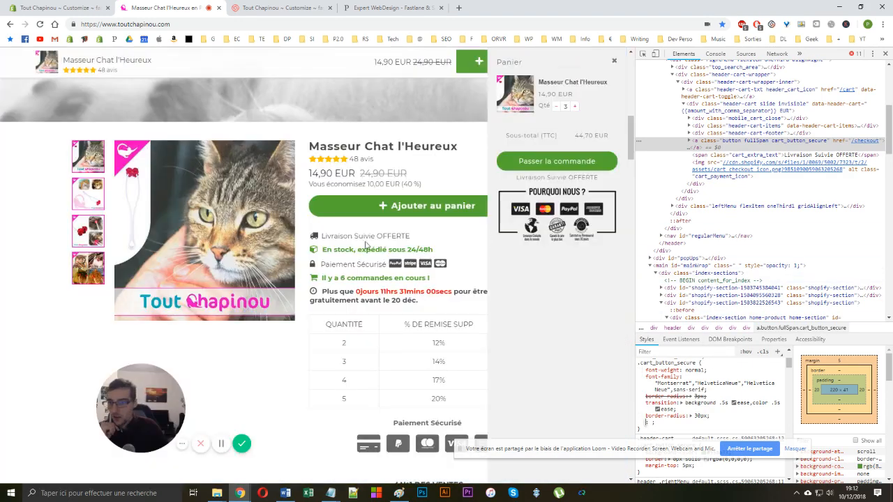
scroll(365, 255, "up", 2)
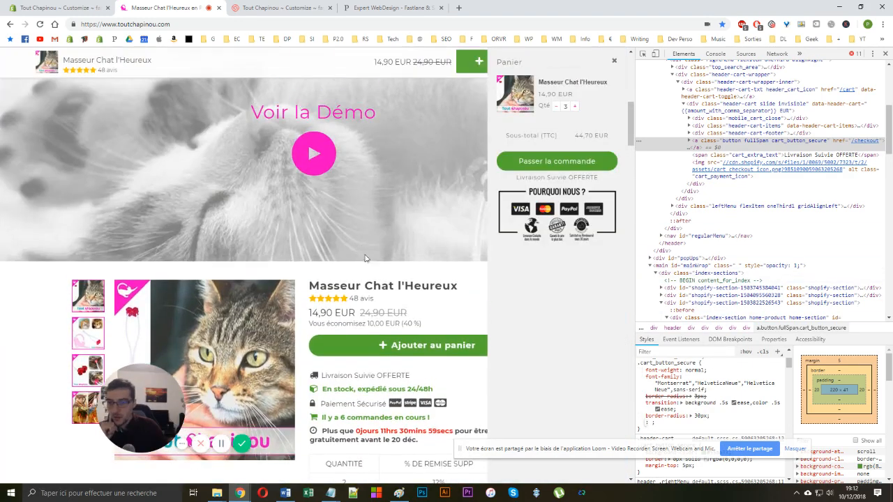
Copy the complete .header-cart .cart_button_checkout, .header-cart .cart_button_secure style rule containing border-radius: 30px from the developer tools
left_click(363, 343)
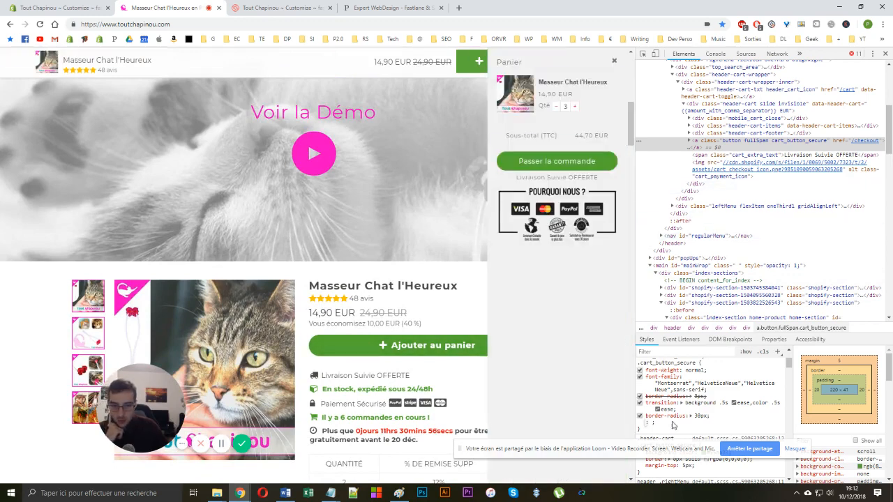
scroll(674, 426, "down", 1)
left_click_drag(666, 383, 638, 397)
left_click(662, 371)
left_click(658, 380)
scroll(663, 376, "up", 2)
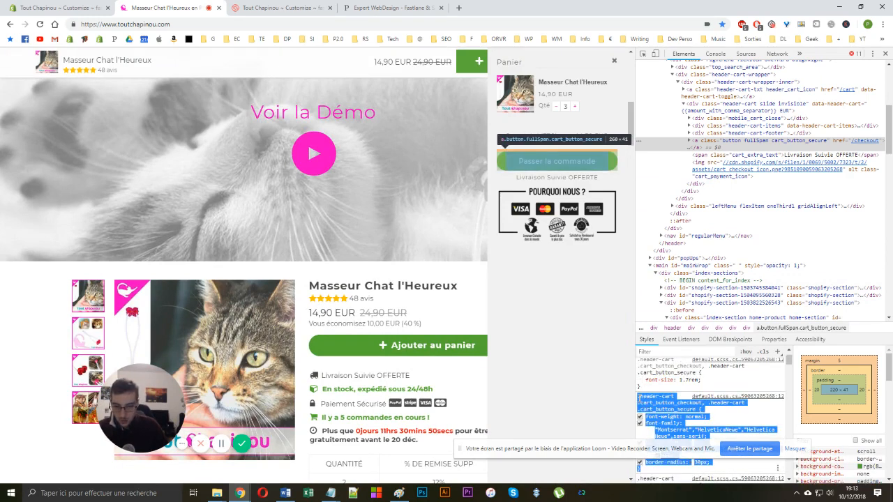
Switch to the untitled Notepad note, paste the cart button rule below the existing text, and reduce its declarations to border-radius: 30px
mouse_move(331, 493)
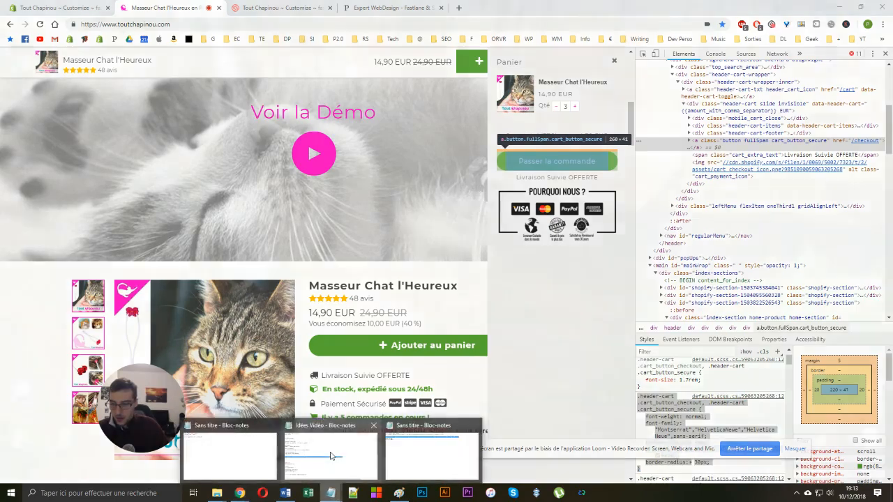
left_click(454, 459)
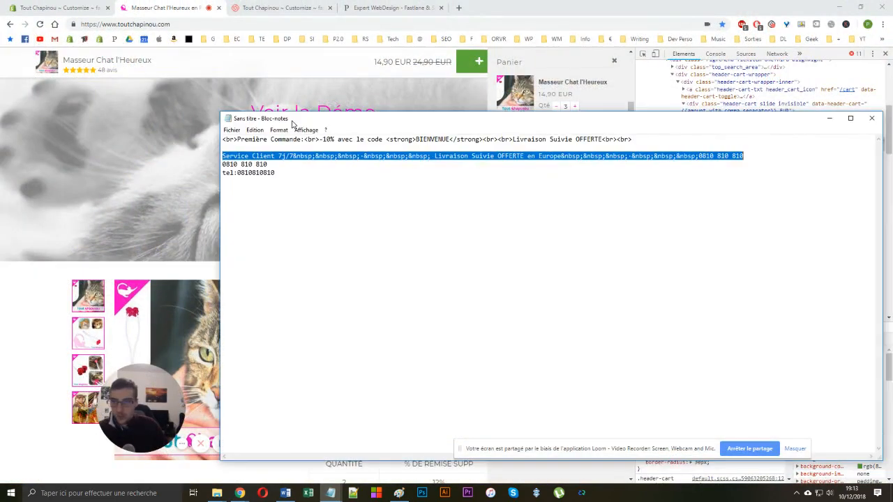
left_click(354, 224)
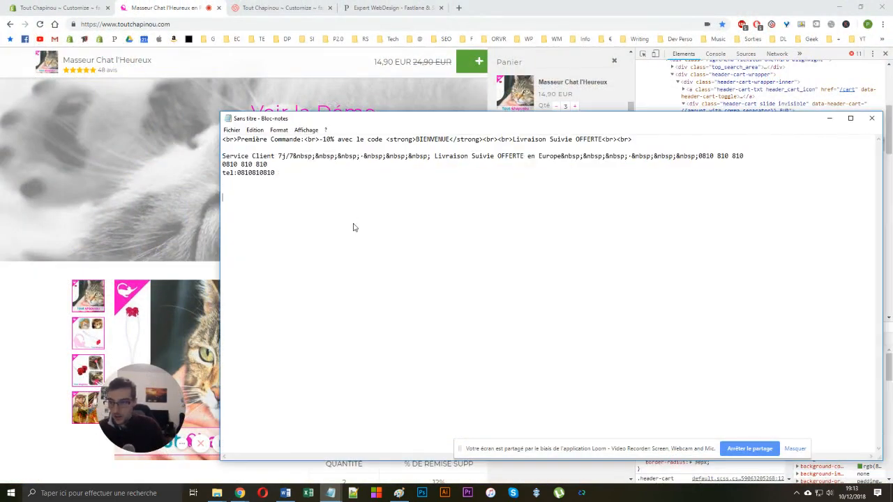
key("ctrl+v")
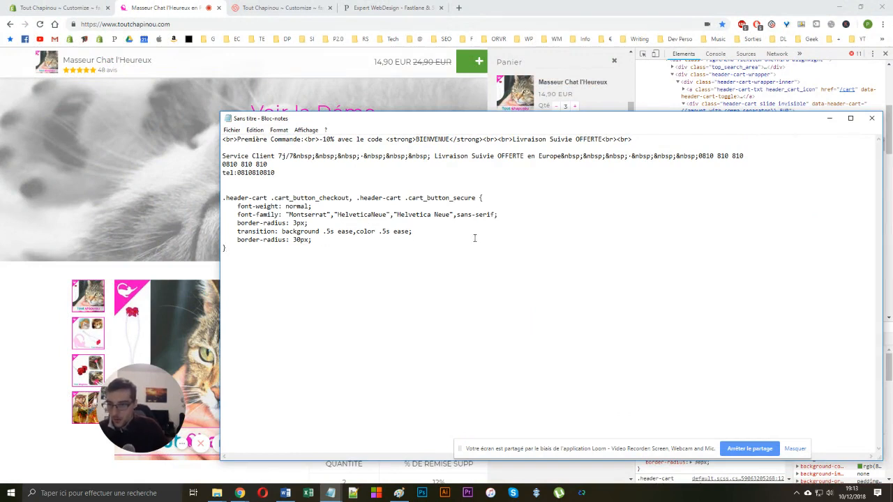
left_click_drag(458, 231, 223, 207)
key("Delete")
key("Delete")
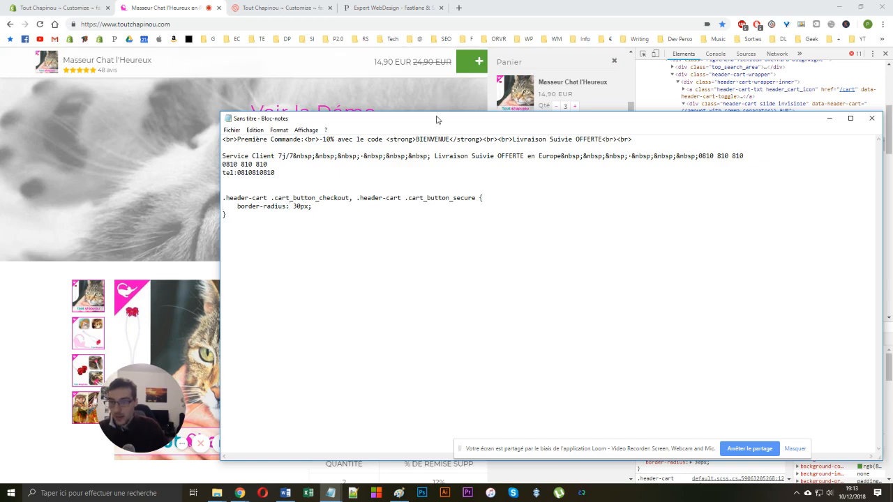
Inspect the Ajouter au panier button, copy its #AddToCart selector, and append it to the selector list of the Notepad rule
key("alt+Tab")
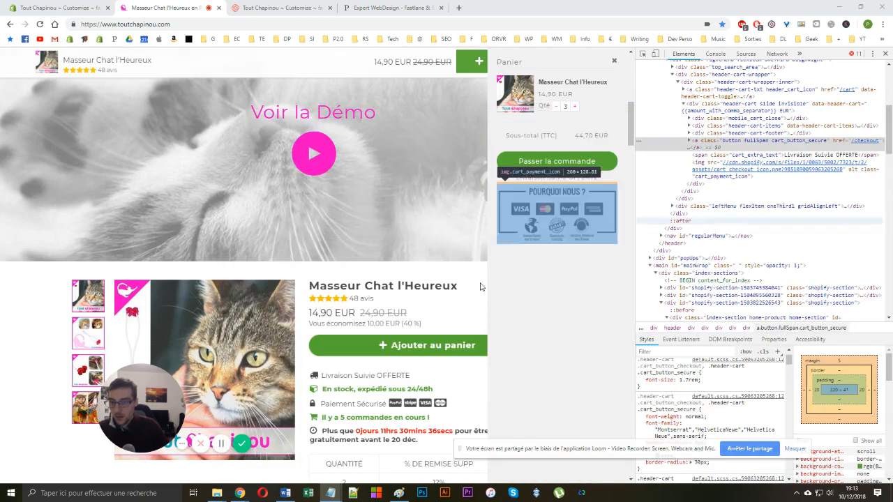
left_click(643, 56)
left_click(418, 346)
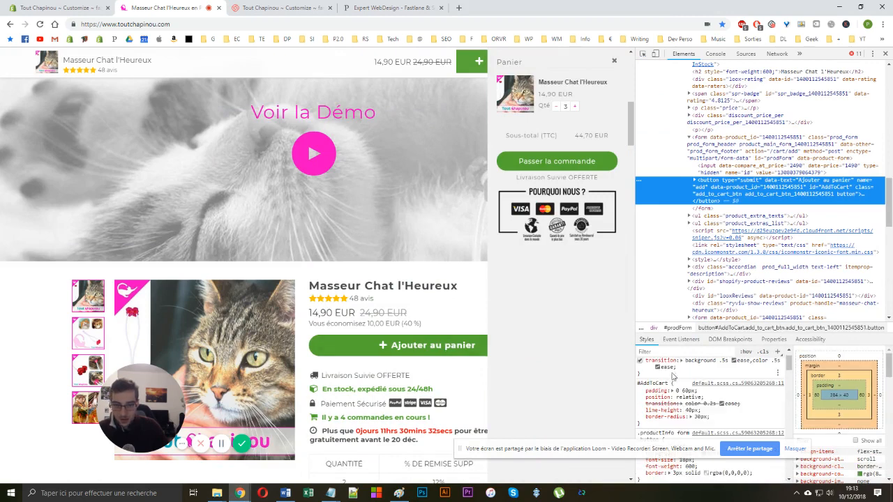
left_click(662, 384)
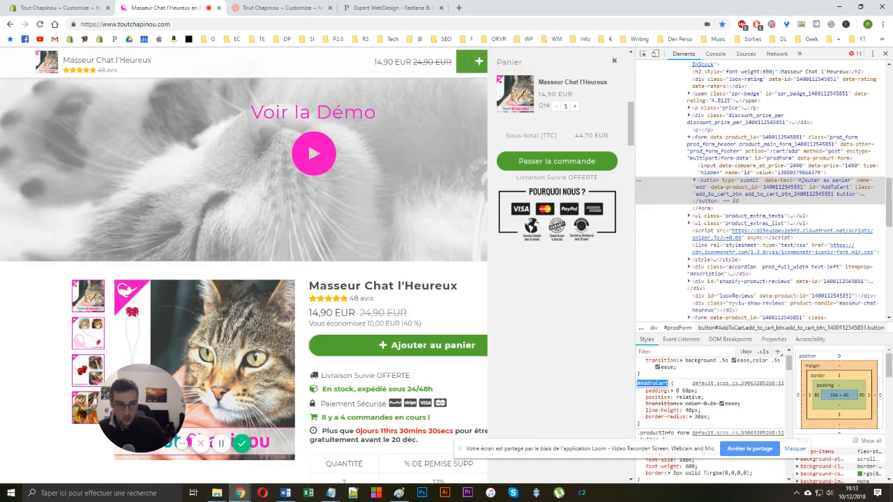
key("alt+Tab")
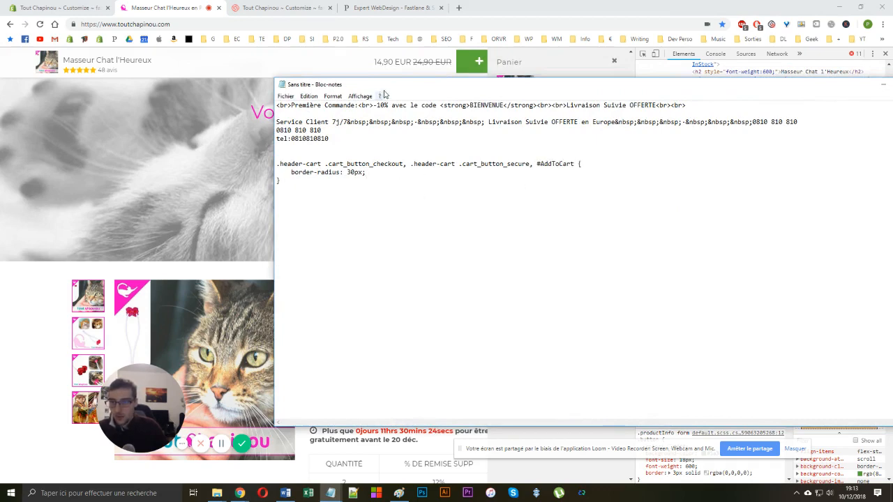
Return to the store page, close the developer tools, and look over the hero, demo and product sections
key("alt+Tab")
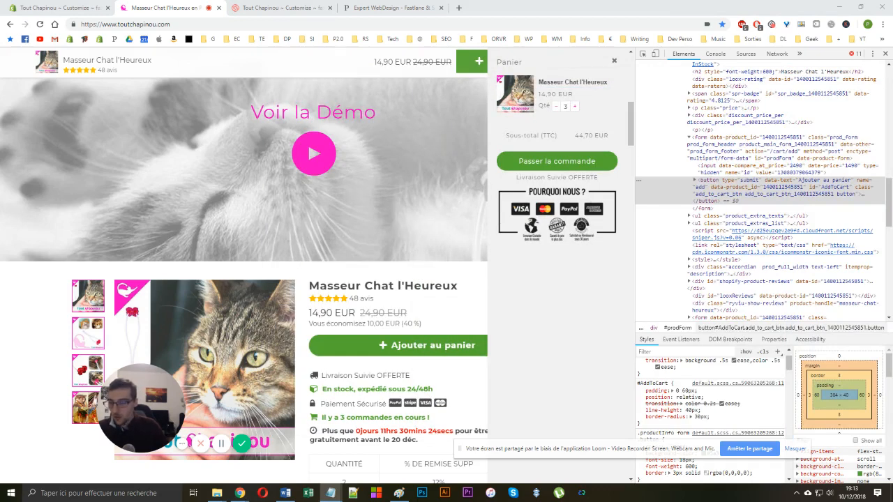
left_click(885, 54)
scroll(386, 276, "up", 5)
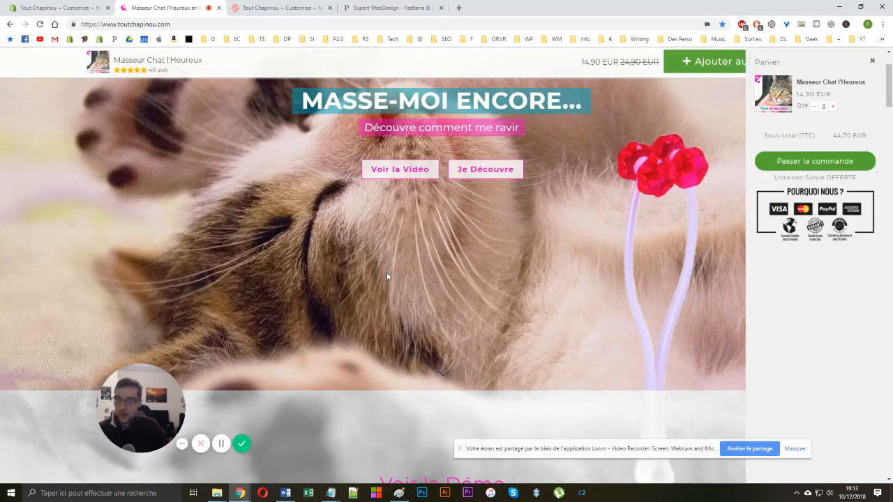
scroll(386, 272, "down", 5)
scroll(385, 277, "down", 1)
scroll(384, 277, "down", 4)
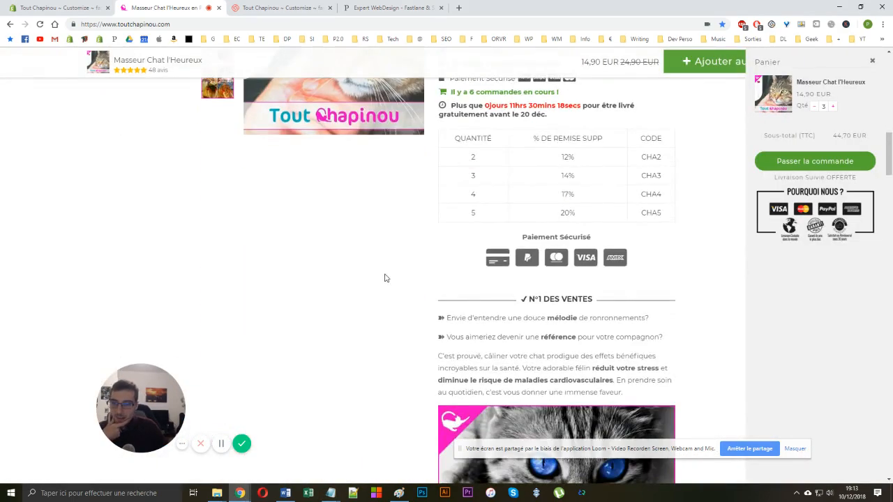
scroll(384, 276, "up", 12)
scroll(381, 275, "down", 7)
scroll(382, 276, "up", 7)
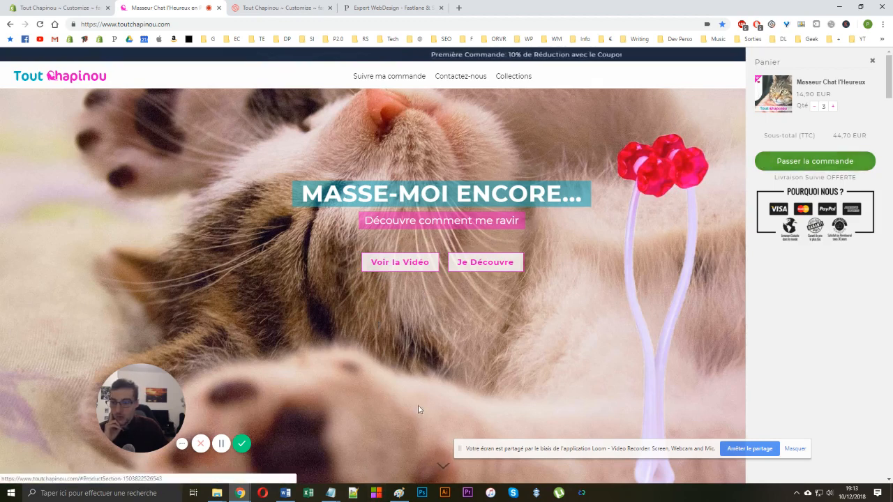
Sample the pink of the Tout Chapinou logo with ColorPix, compare it with the product section, and close the cart drawer
left_click(377, 492)
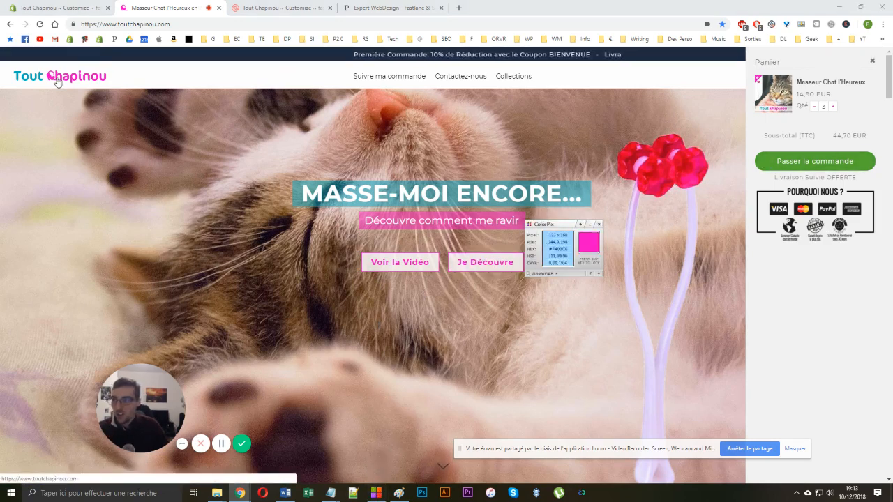
scroll(187, 222, "down", 5)
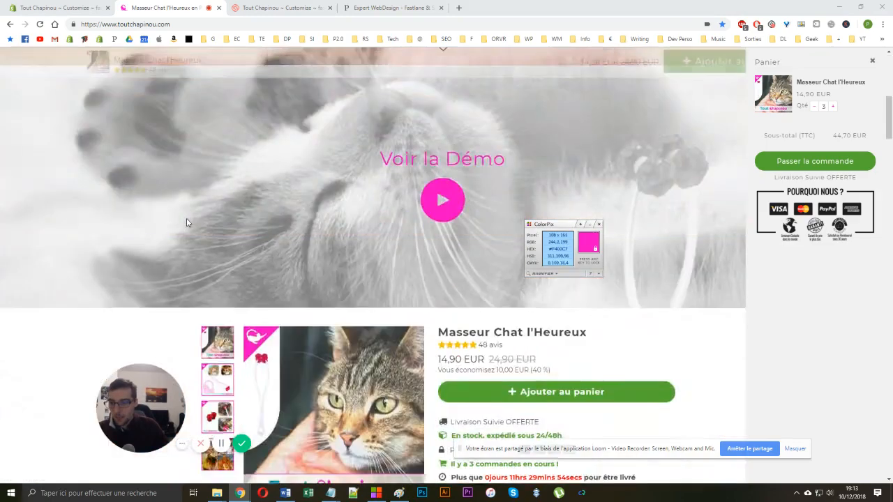
scroll(293, 273, "down", 5)
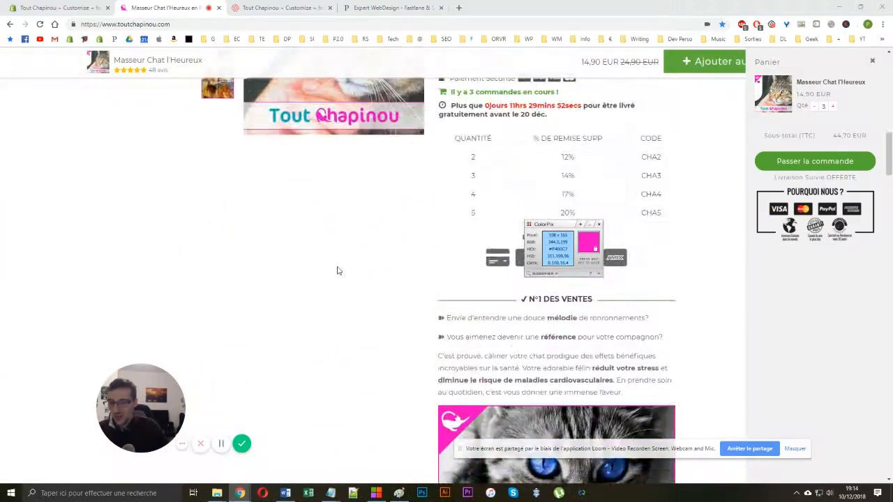
scroll(337, 271, "up", 3)
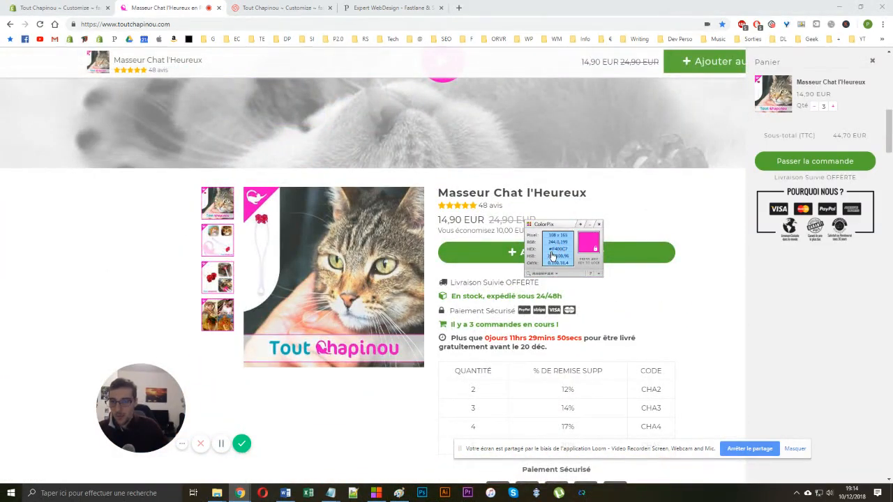
left_click(23, 216)
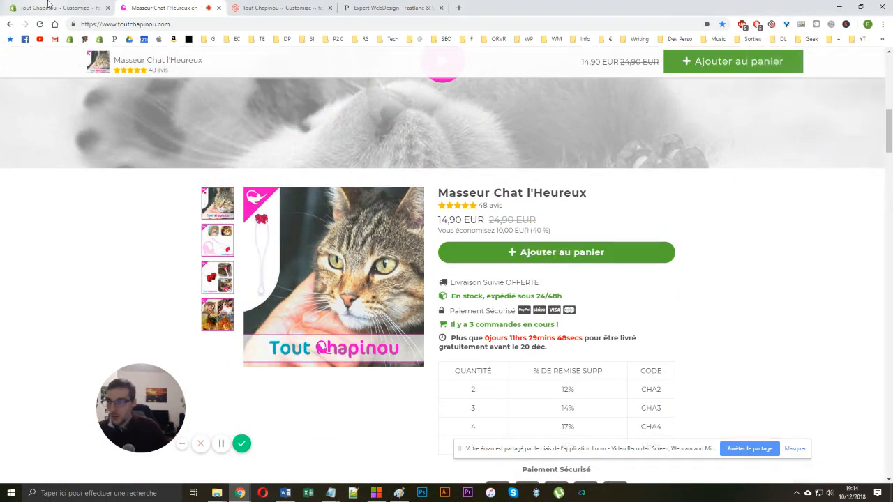
Switch to the Shopify theme editor and go back from the Header Band settings to the start of the theme settings list
left_click(50, 7)
scroll(75, 166, "up", 8)
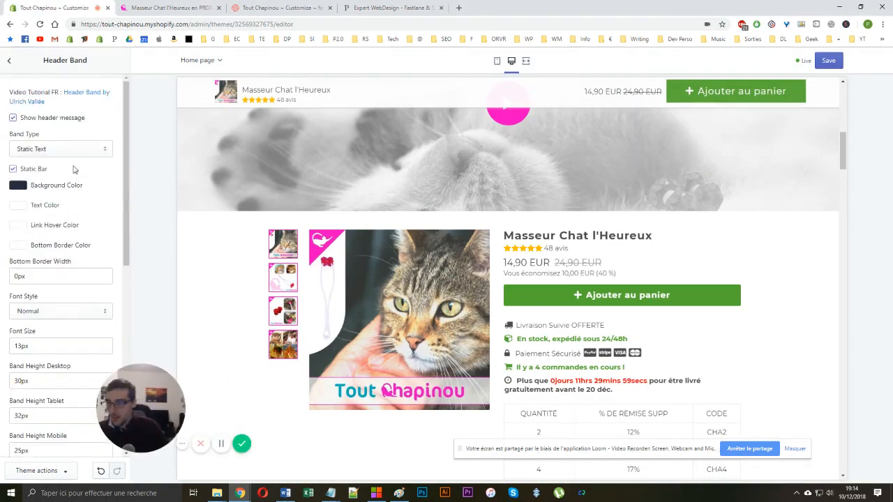
left_click(8, 60)
scroll(84, 244, "down", 3)
scroll(82, 249, "up", 4)
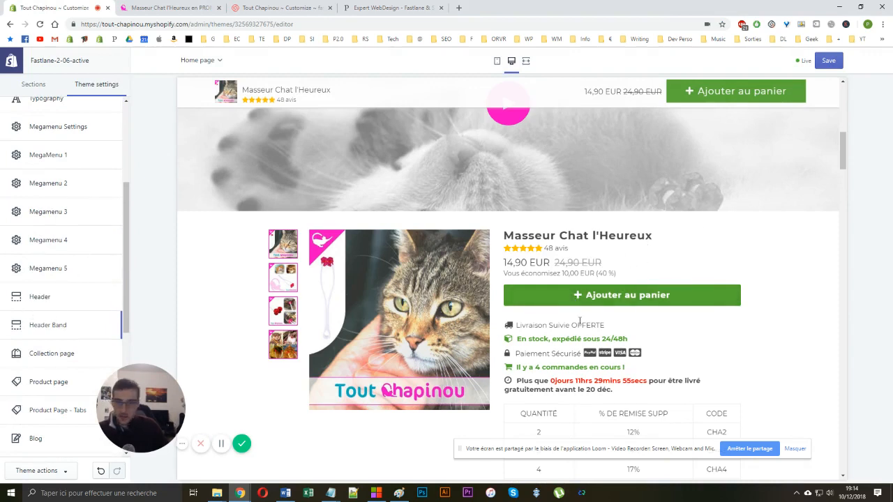
scroll(59, 286, "up", 3)
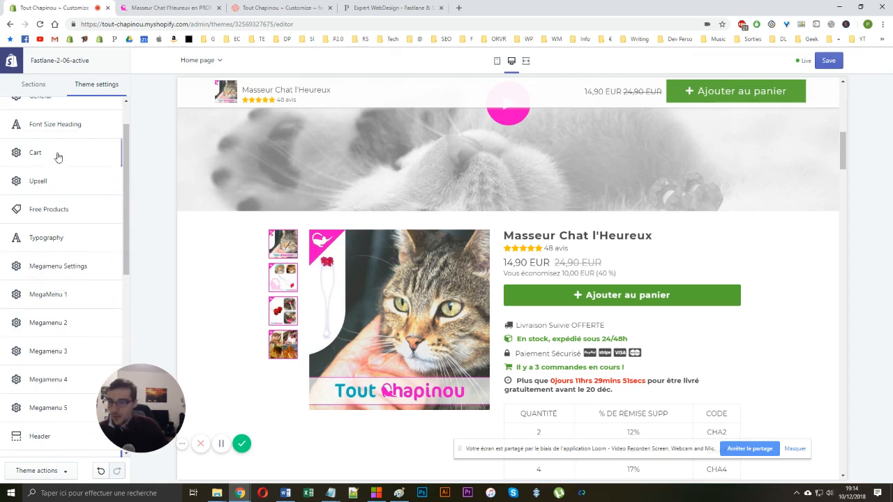
scroll(61, 171, "up", 1)
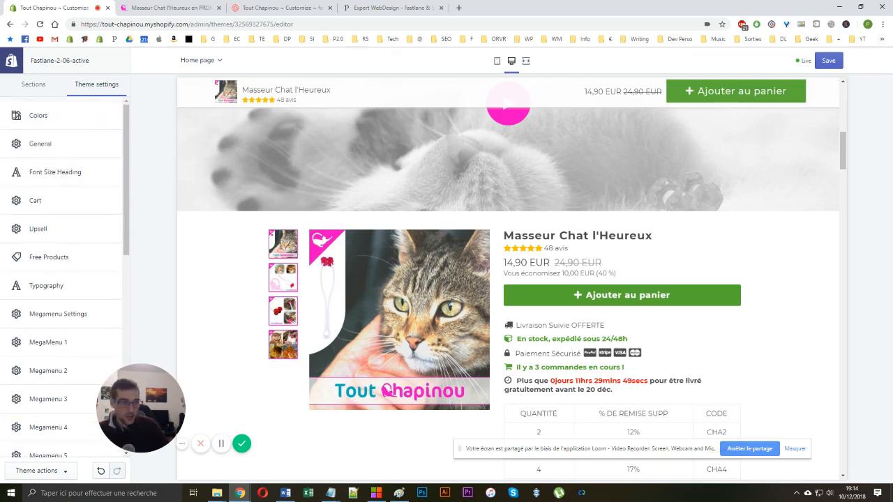
Open the General theme settings and enlarge the Custom CSS box
key("alt+Tab")
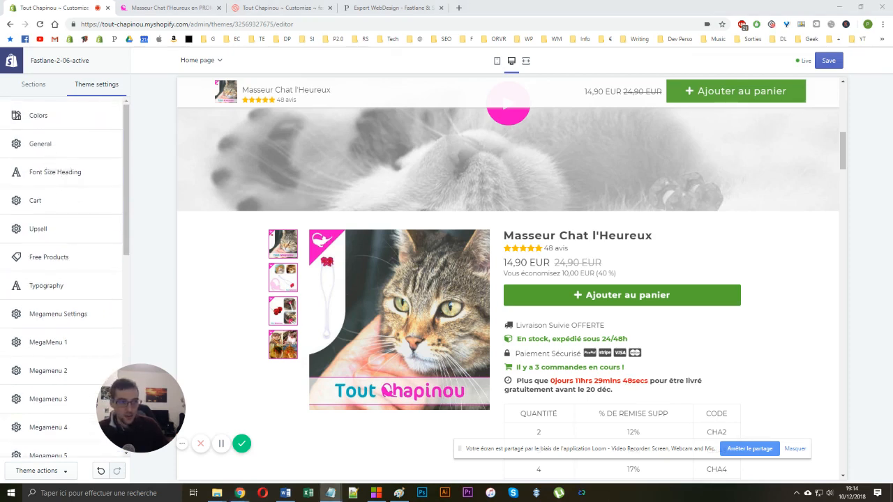
left_click(58, 144)
scroll(69, 241, "down", 5)
scroll(65, 255, "down", 1)
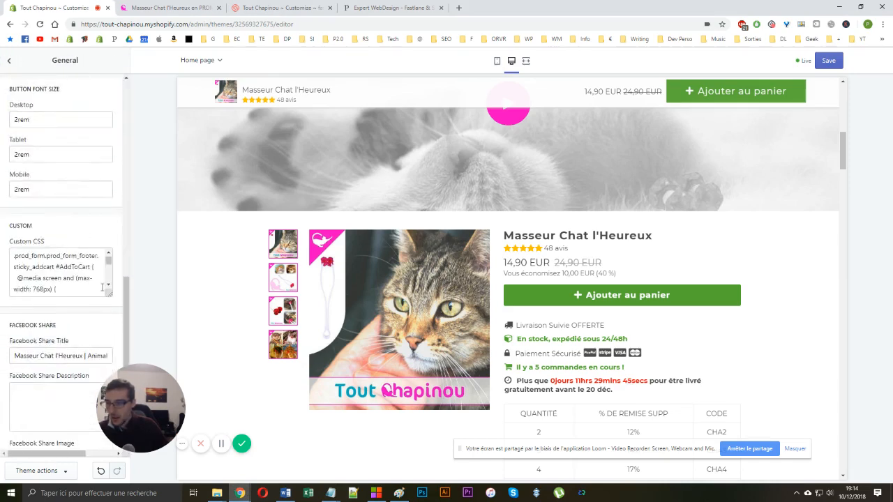
left_click_drag(109, 293, 109, 401)
Insert the .header-cart .cart_button_checkout, .header-cart .cart_button_secure, #AddToCart rule with border-radius: 30px before #extra_button_2_id in the Custom CSS, followed by a line break
scroll(47, 317, "up", 4)
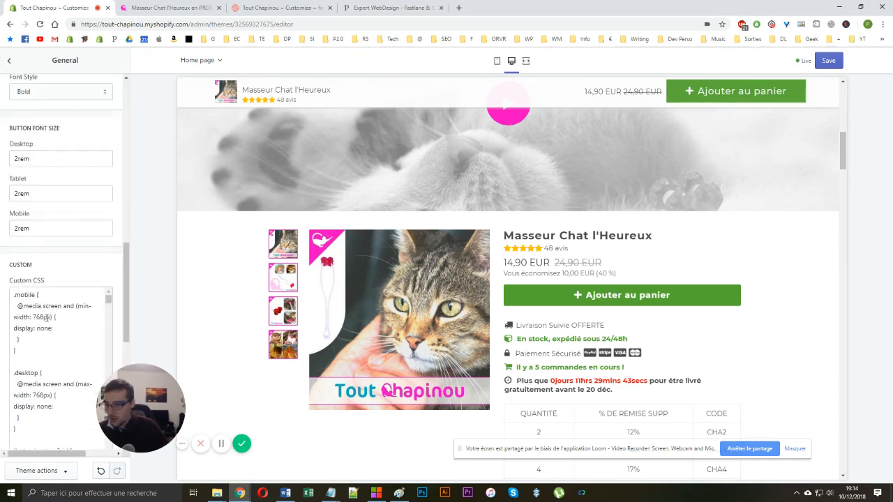
scroll(47, 316, "down", 1)
left_click(29, 274)
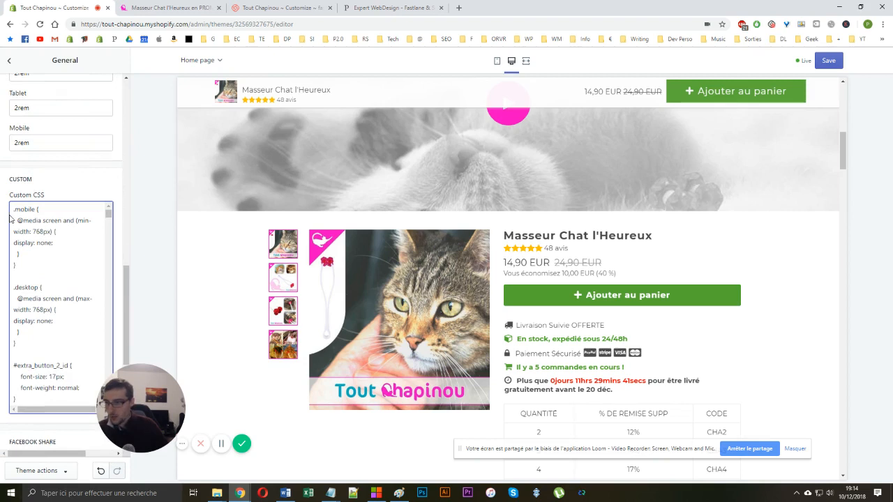
type(".header-cart .cart_button_checkout, .header-cart .cart_button_secure, #AddToCart {   border-radius: 30px; }")
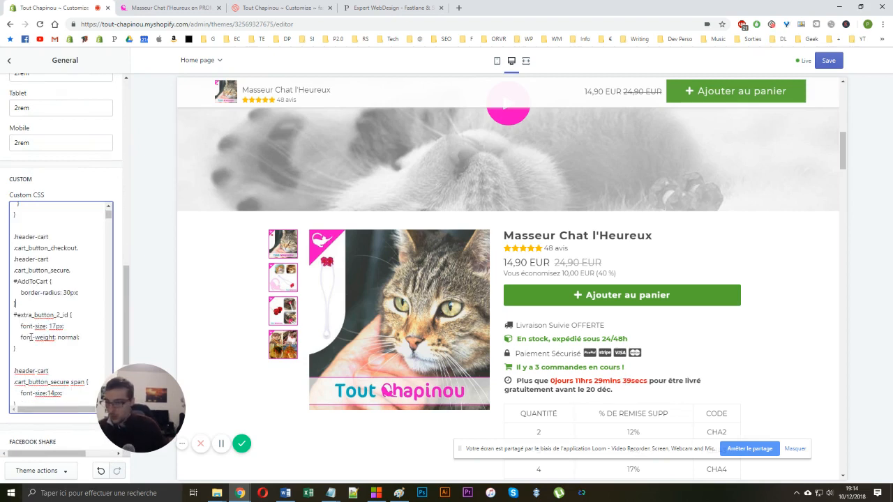
key("Return")
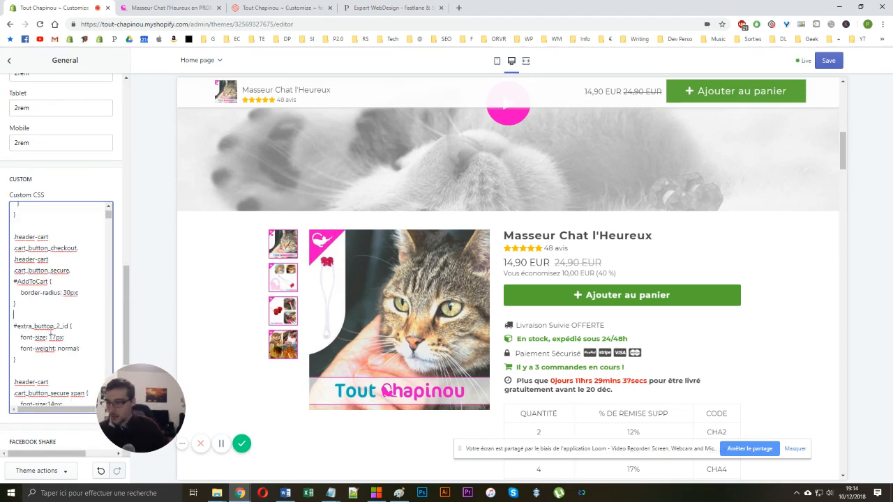
Leave the General theme settings and open the Product page settings at the add-to-cart button colours
scroll(52, 209, "up", 3)
scroll(85, 176, "up", 3)
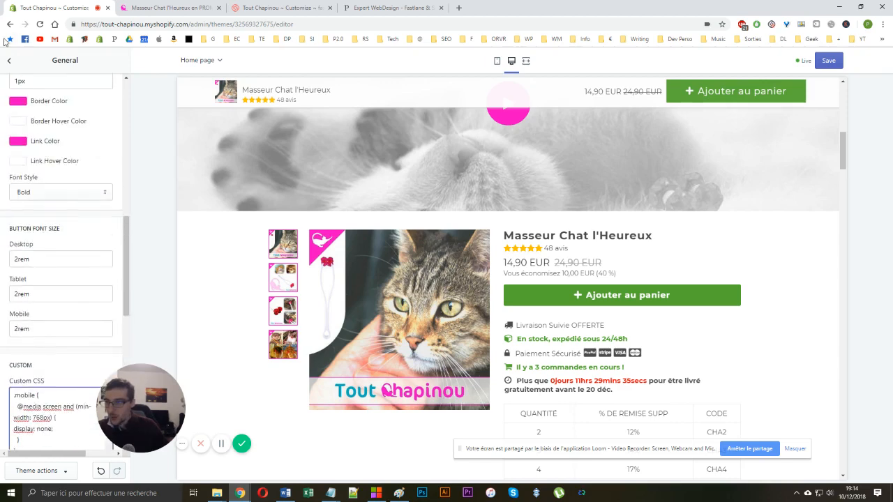
left_click(8, 60)
scroll(60, 265, "down", 5)
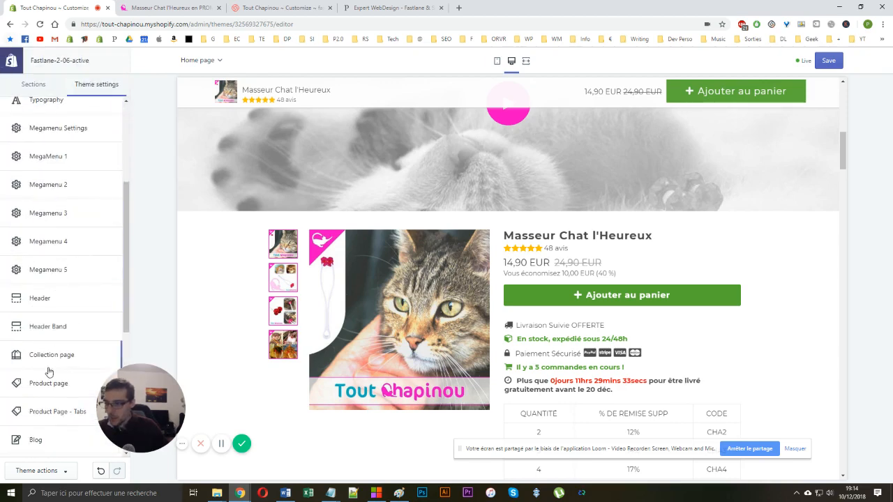
scroll(49, 372, "down", 1)
left_click(48, 337)
scroll(43, 279, "down", 10)
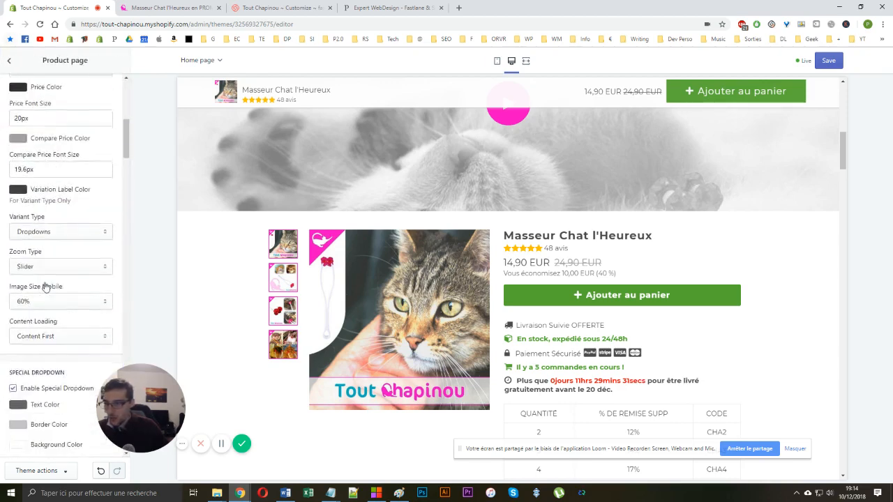
scroll(43, 279, "down", 5)
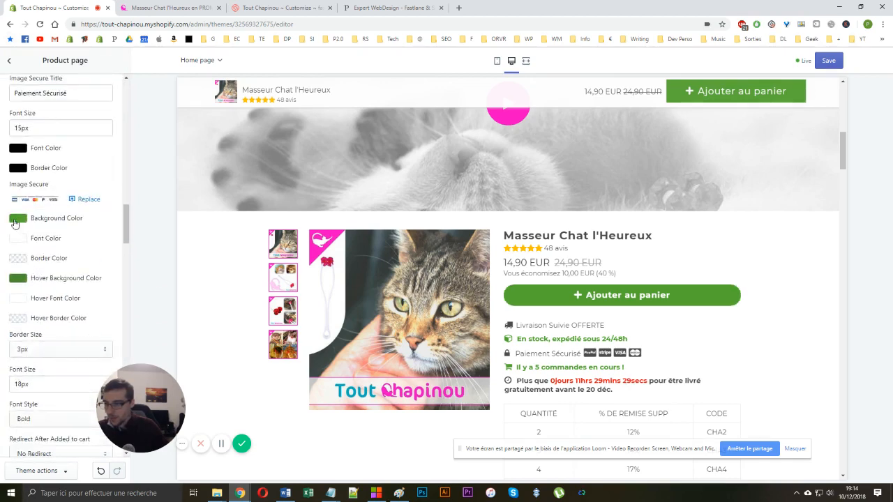
Set the add-to-cart button's Background Color to the theme pink #F600C3 and check it in the product section
left_click(17, 219)
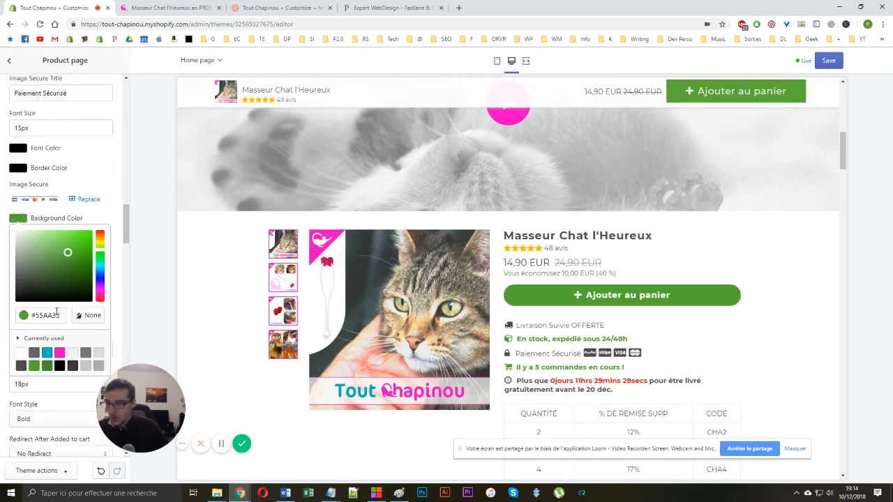
left_click(59, 353)
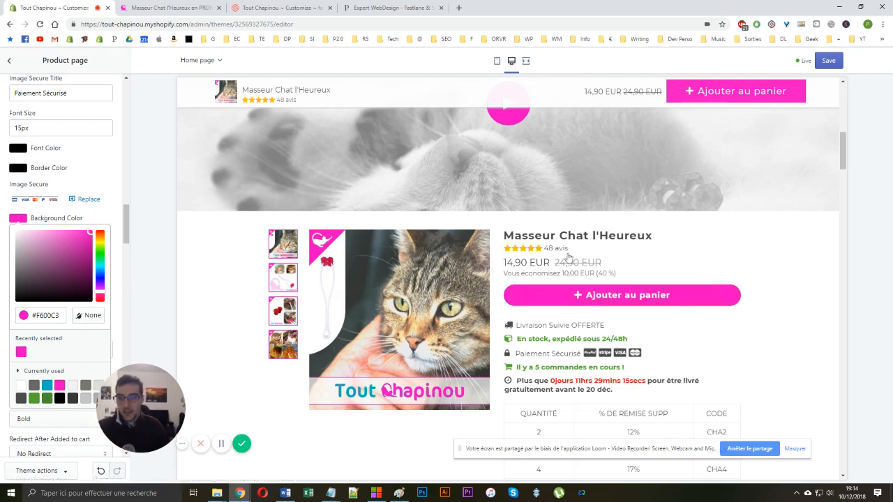
scroll(564, 295, "down", 4)
scroll(741, 127, "up", 5)
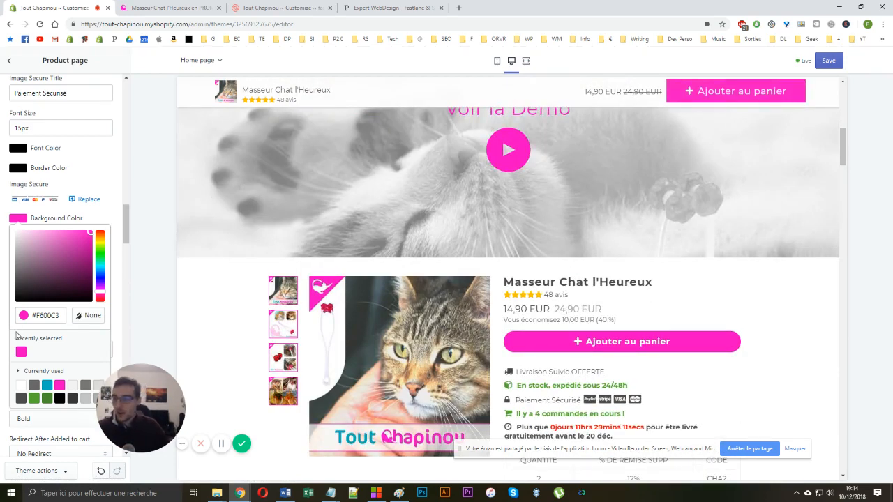
Copy the hex code F600C3 from the Background Color and compare the pink button with the Tout Chapinou logo
double_click(57, 315)
key("ctrl+c")
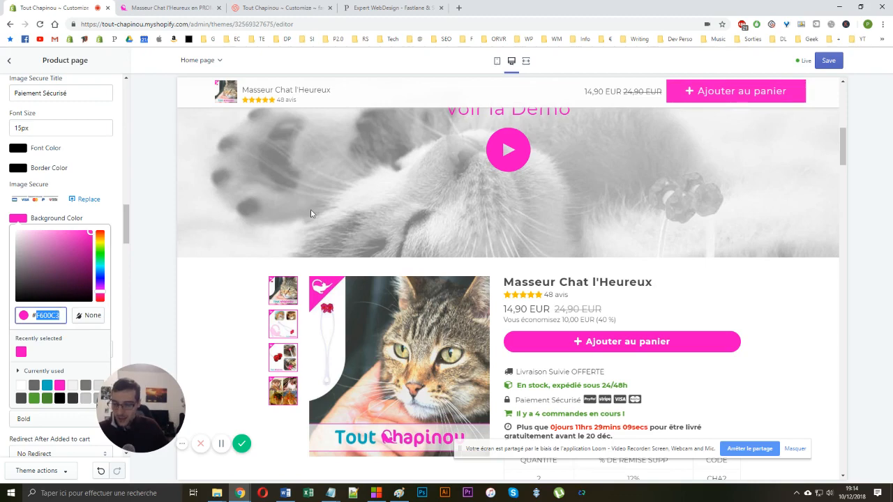
scroll(311, 214, "up", 5)
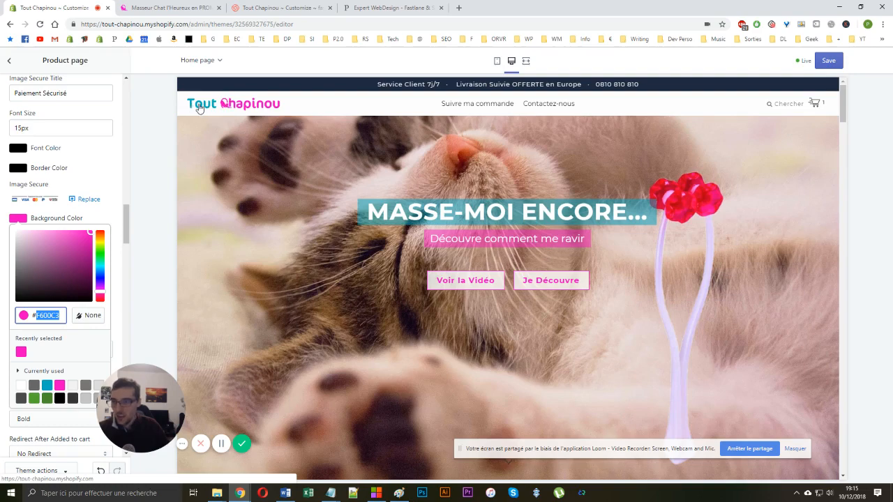
scroll(219, 128, "down", 8)
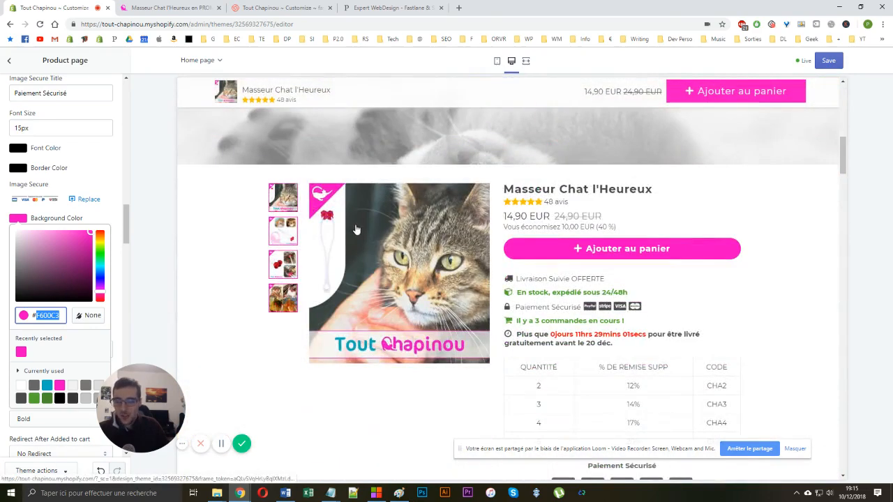
scroll(233, 199, "up", 8)
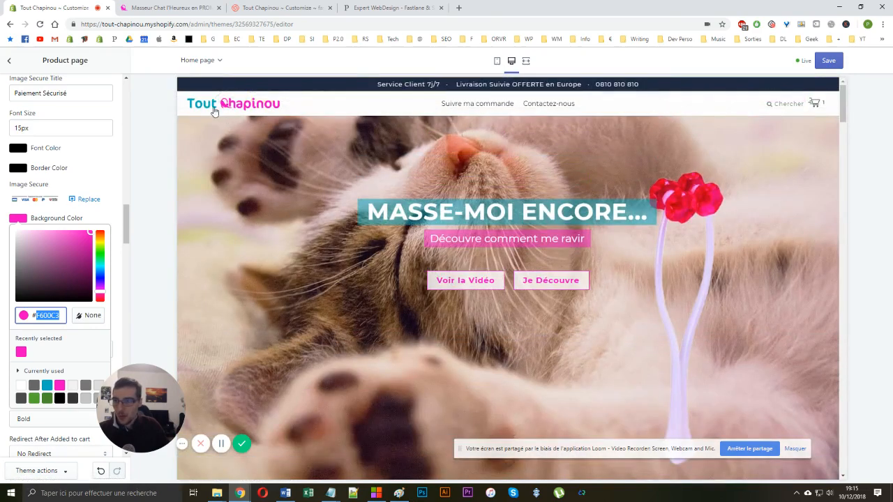
scroll(397, 131, "down", 5)
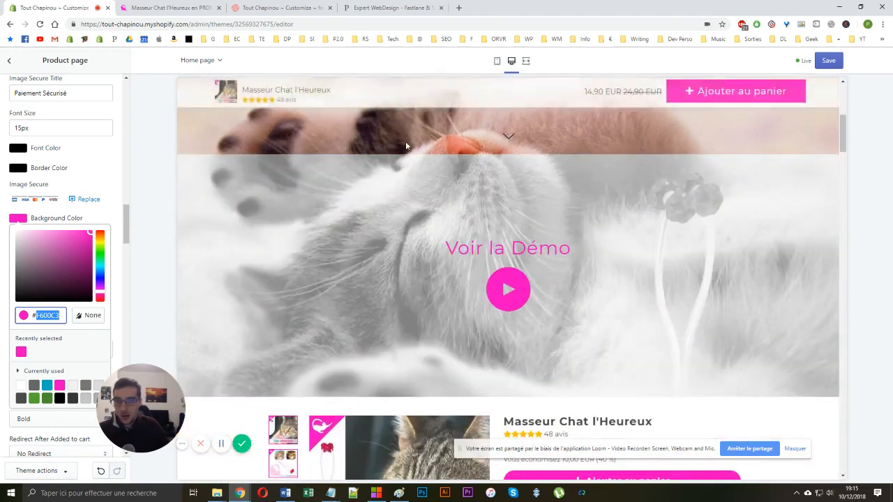
Open the bookmarked Sélecteur de Couleur page from the Tech > Design bookmarks in a new tab and switch to it
left_click(389, 39)
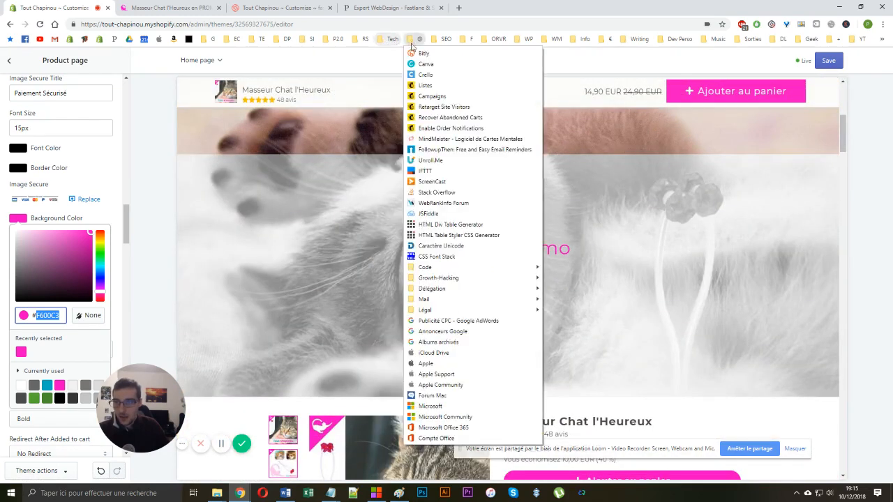
mouse_move(411, 74)
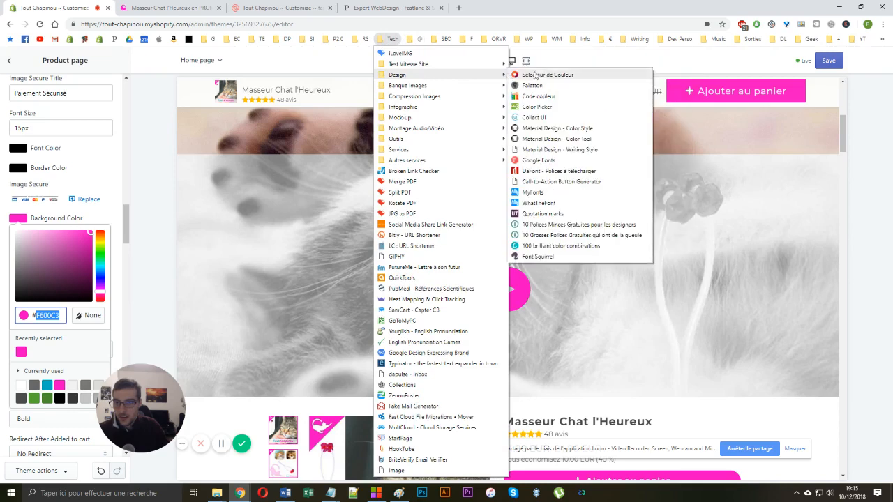
right_click(538, 74)
left_click(551, 81)
left_click(489, 7)
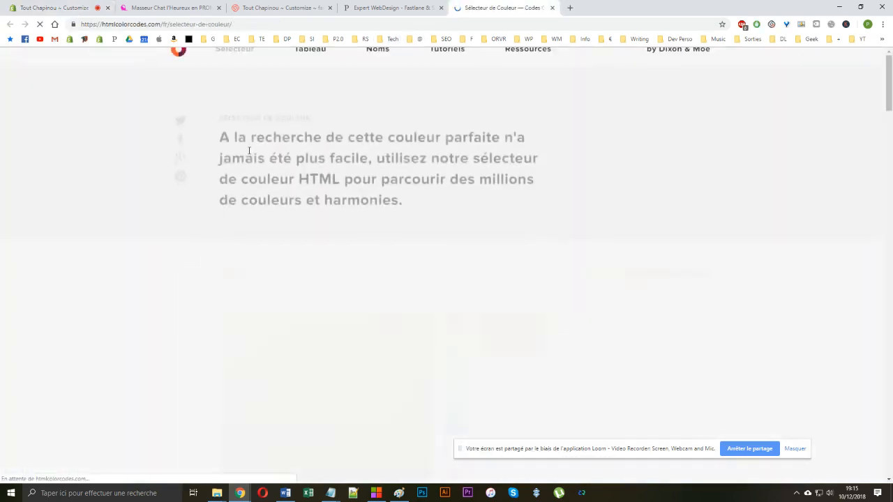
scroll(533, 164, "down", 2)
scroll(534, 164, "up", 2)
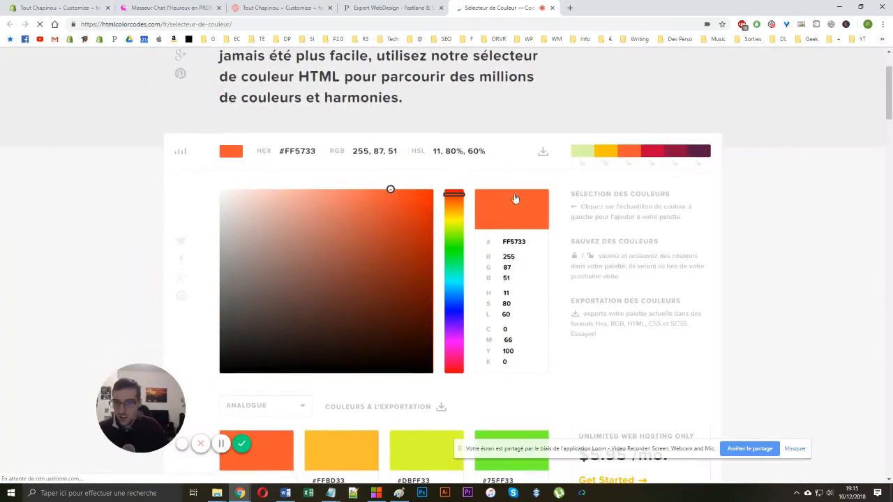
Enter F600C3 in the HTML colour picker, view its Teintes palette, and switch the palette to Nuances
double_click(515, 240)
key("ctrl+v")
scroll(279, 234, "down", 3)
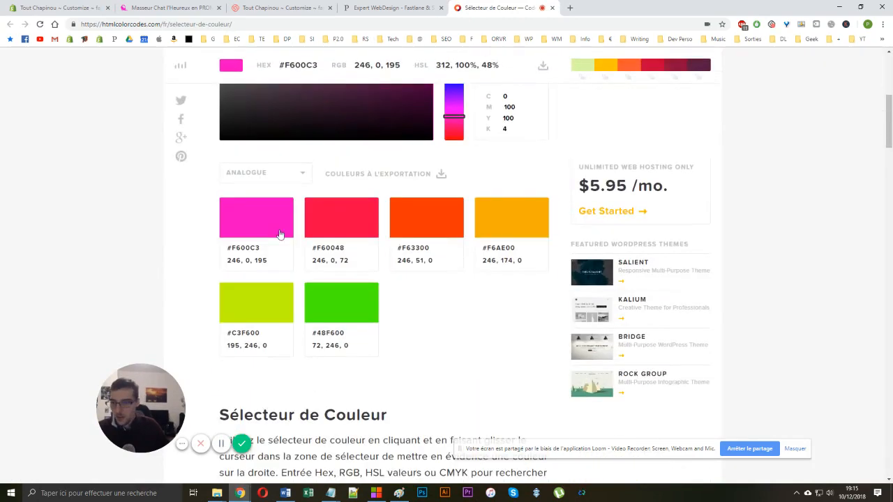
left_click(259, 181)
left_click(253, 269)
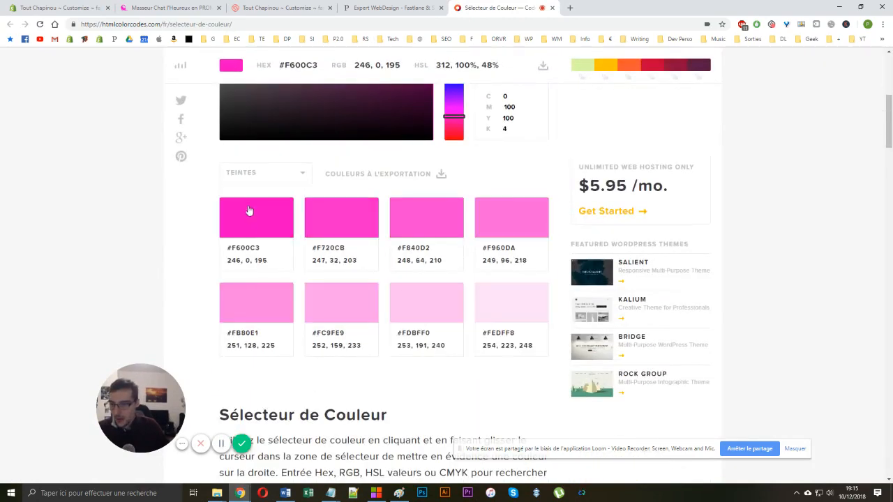
left_click(255, 183)
left_click(243, 181)
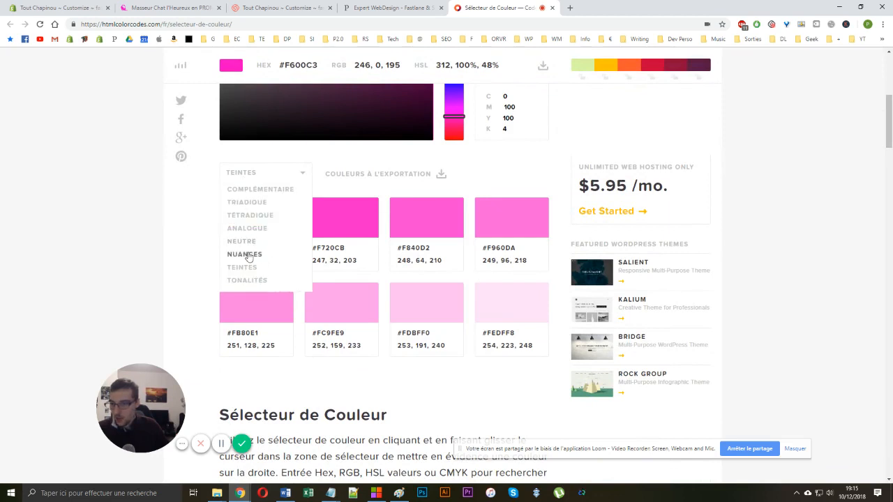
left_click(248, 256)
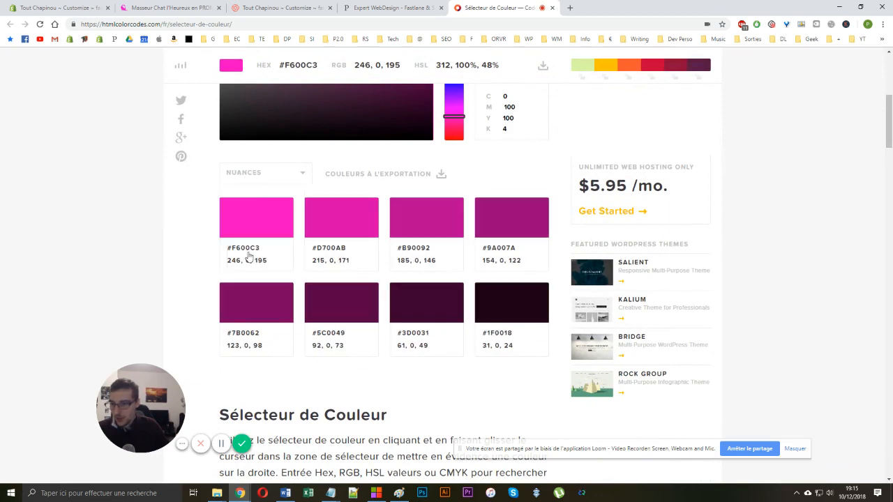
Copy the shade 9A007A and try it as the add-to-cart button's Background Color in the Shopify theme editor
double_click(503, 247)
key("ctrl+c")
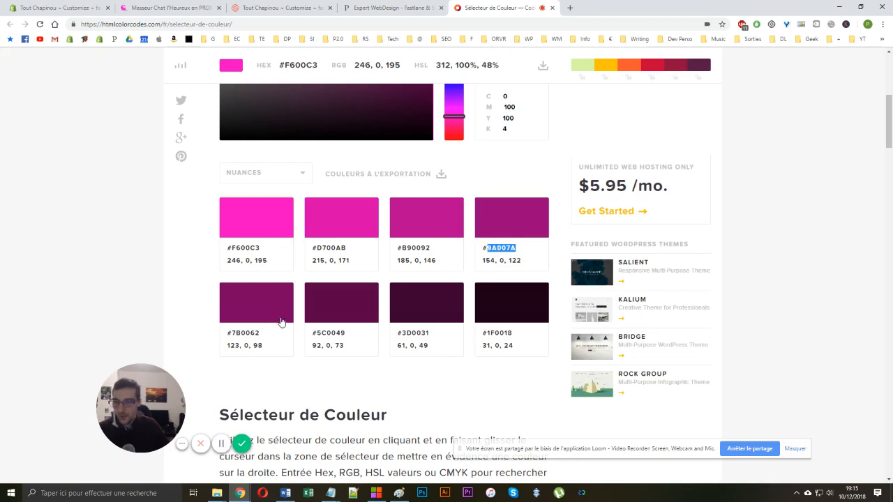
left_click(55, 8)
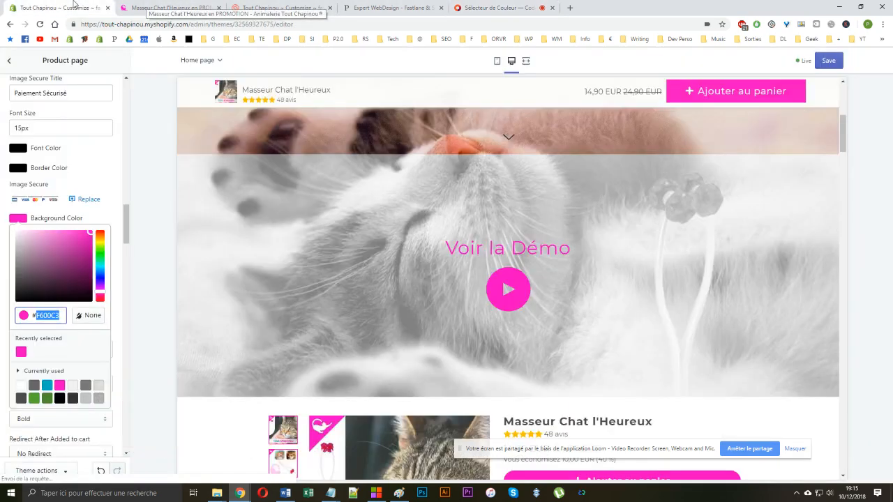
key("ctrl+v")
scroll(91, 206, "down", 1)
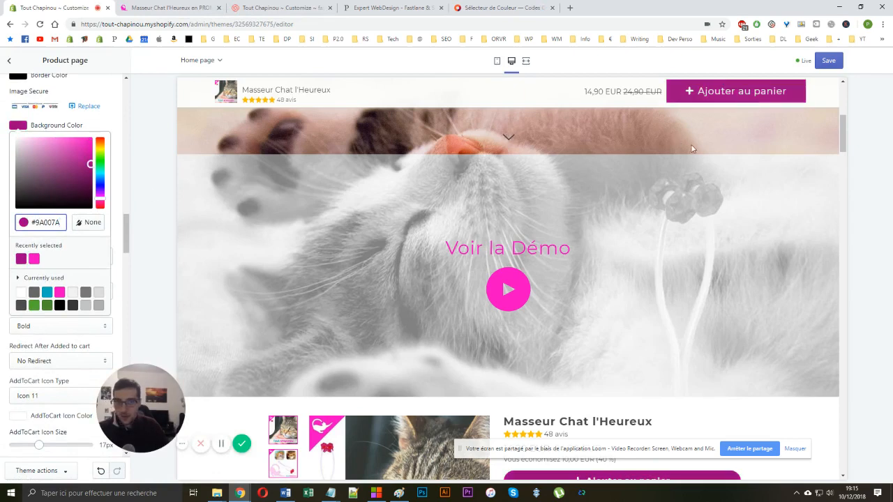
scroll(692, 149, "down", 3)
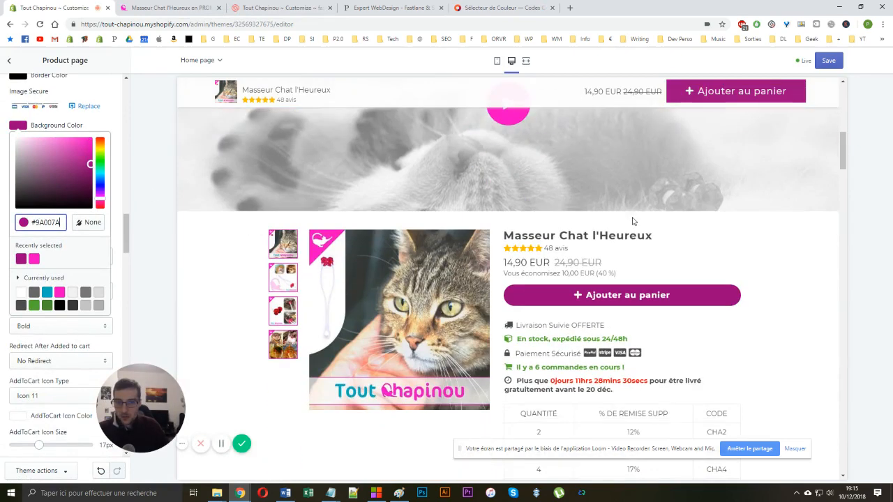
Copy the shade B90092 from the Nuances palette and set it as the add-to-cart button's Background Color in the theme editor
left_click(471, 5)
double_click(415, 248)
key("ctrl+c")
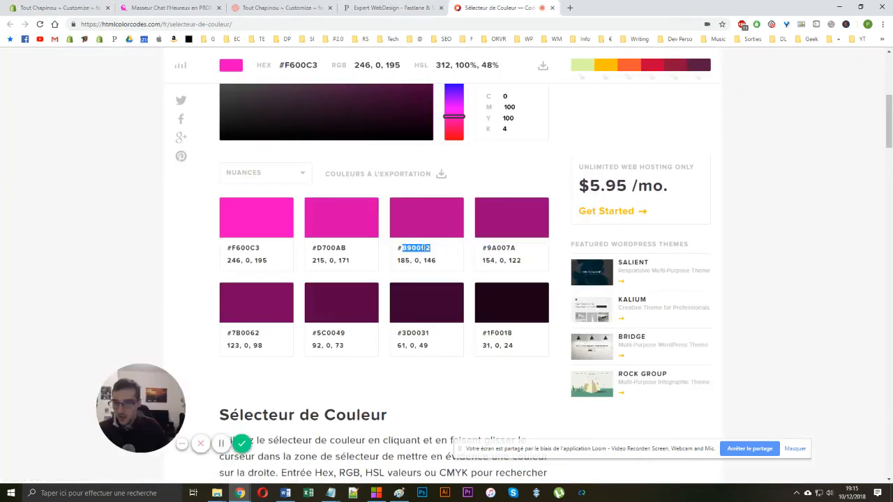
left_click(68, 5)
key("ctrl+v")
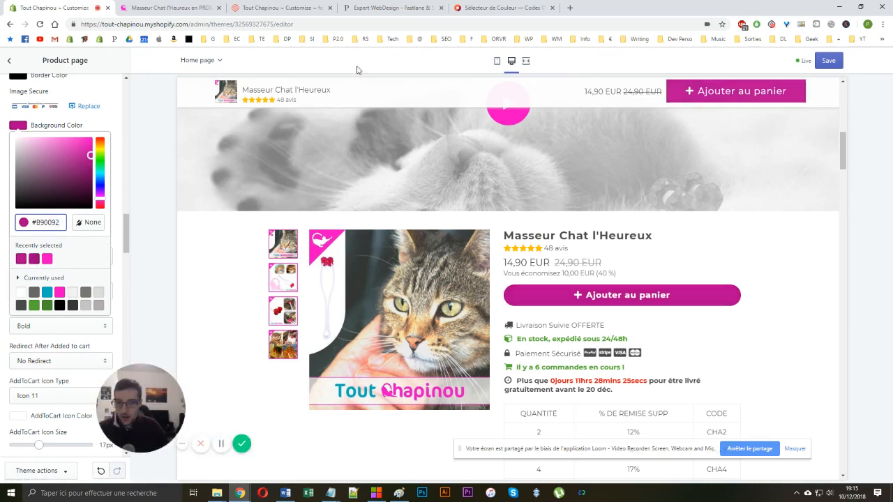
Set the add-to-cart button's Hover Background Color to the Nuances shade #9A007A
left_click(489, 7)
double_click(501, 247)
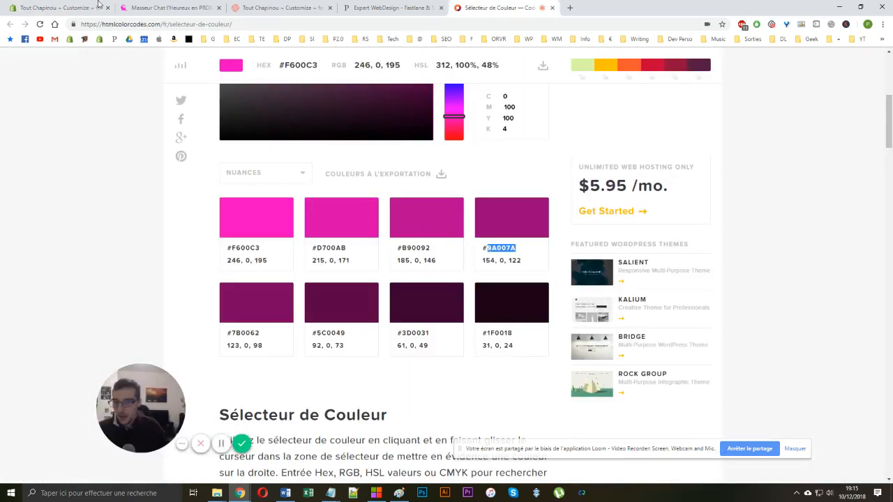
left_click(99, 5)
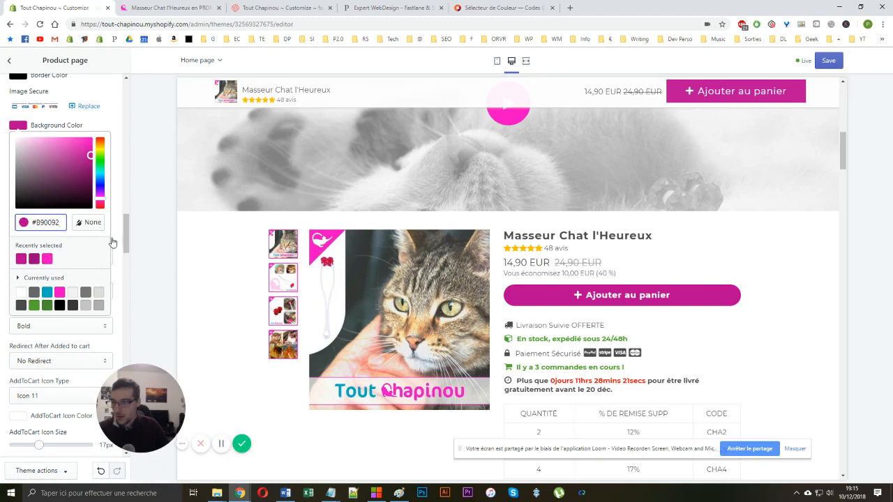
left_click(112, 242)
left_click(19, 189)
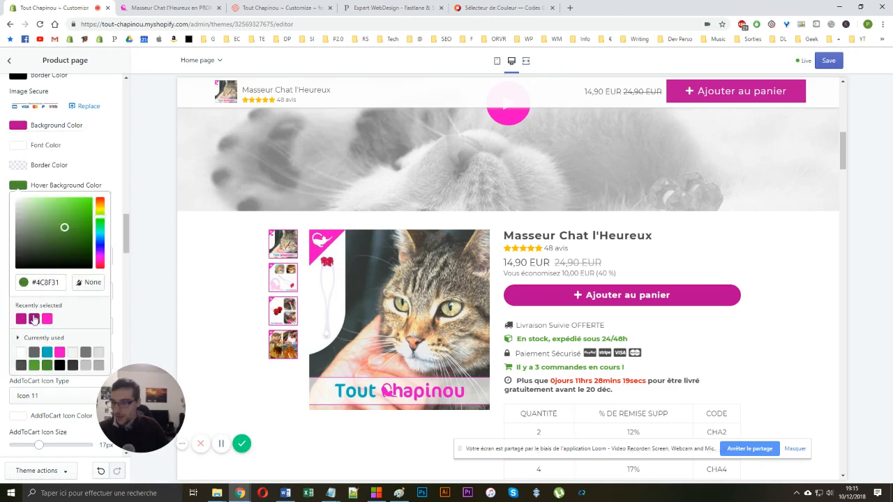
left_click(34, 320)
left_click(179, 266)
scroll(190, 273, "down", 1)
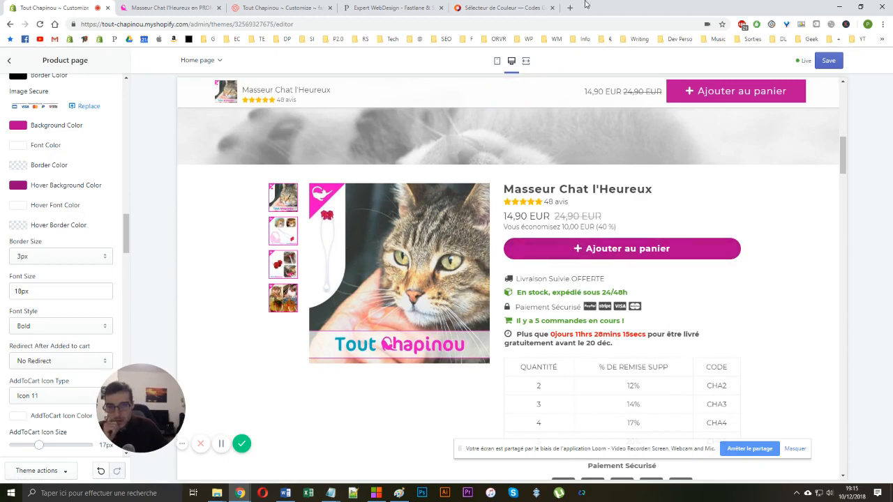
Copy the shade 7B0062 from the Nuances palette, set it as the button's Hover Background Color, and check the product section
left_click(499, 7)
double_click(248, 332)
key("ctrl+c")
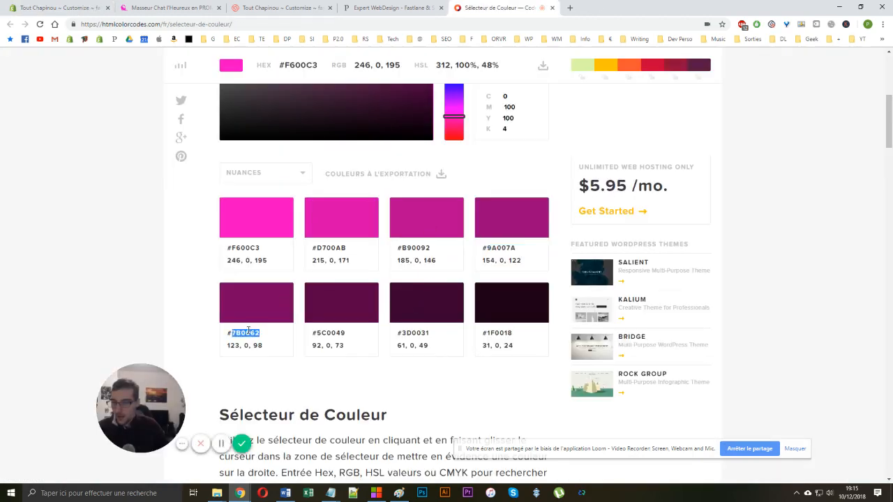
left_click(40, 7)
left_click(19, 184)
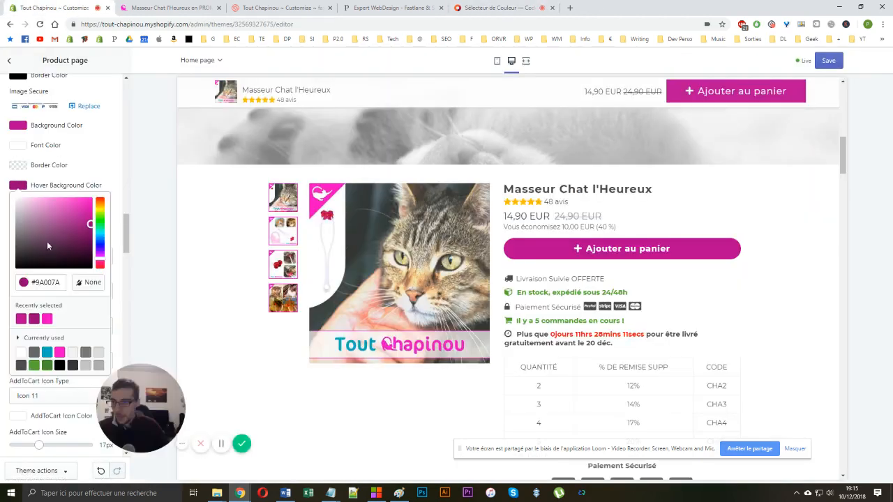
double_click(50, 283)
key("ctrl+v")
left_click(129, 256)
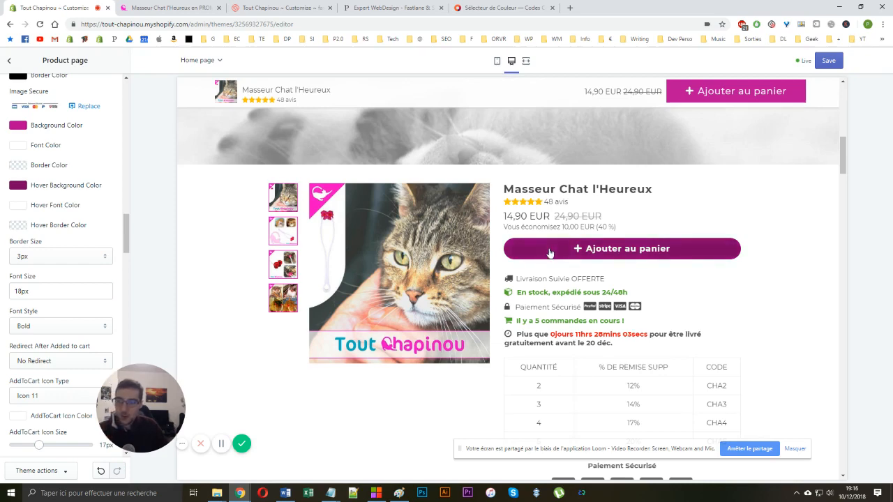
scroll(540, 255, "down", 2)
scroll(534, 255, "up", 1)
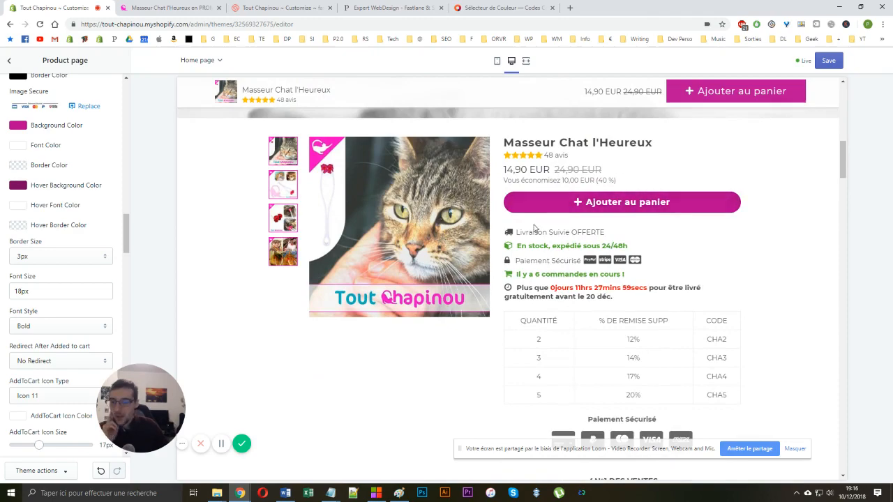
scroll(534, 228, "down", 10)
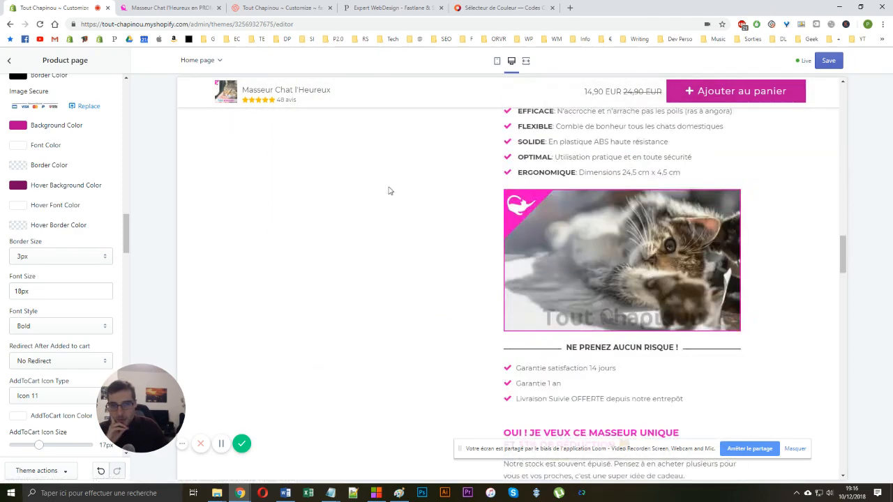
Add the Masseur Chat l'Heureux to the cart in the store preview and open the cart panel
scroll(414, 263, "up", 10)
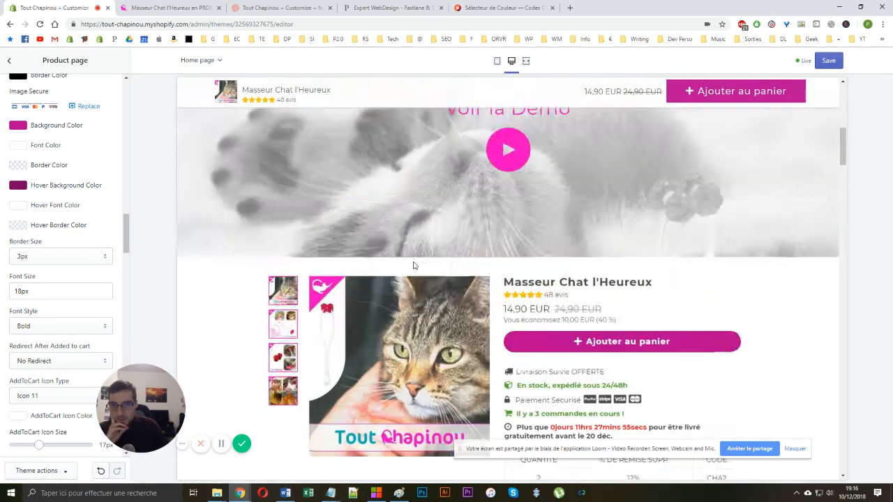
left_click(564, 341)
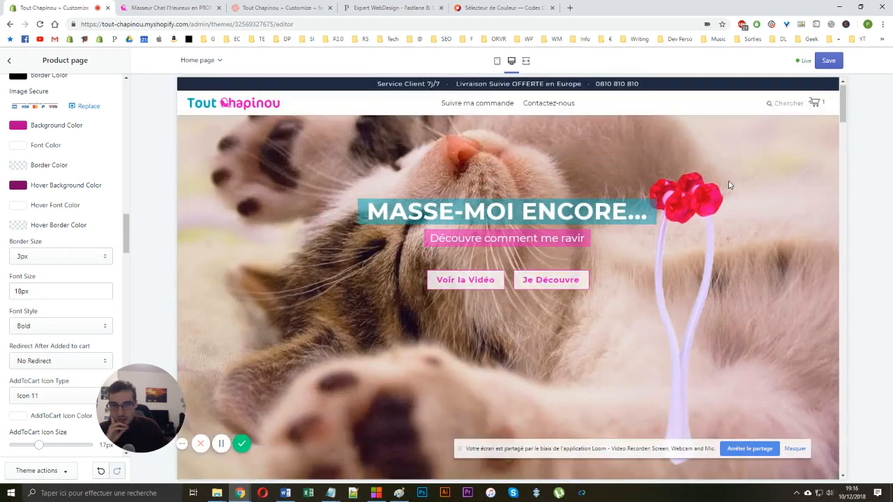
left_click(816, 105)
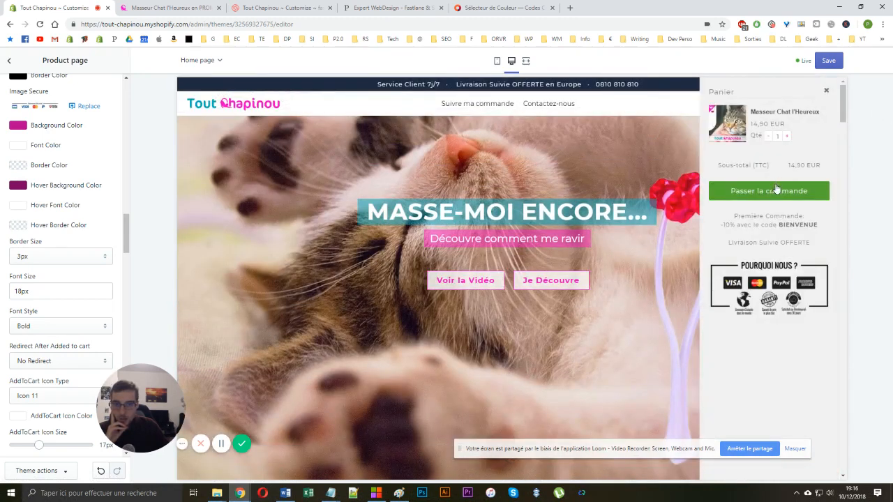
Leave the Product page settings and save the theme changes
left_click(8, 60)
scroll(56, 169, "up", 4)
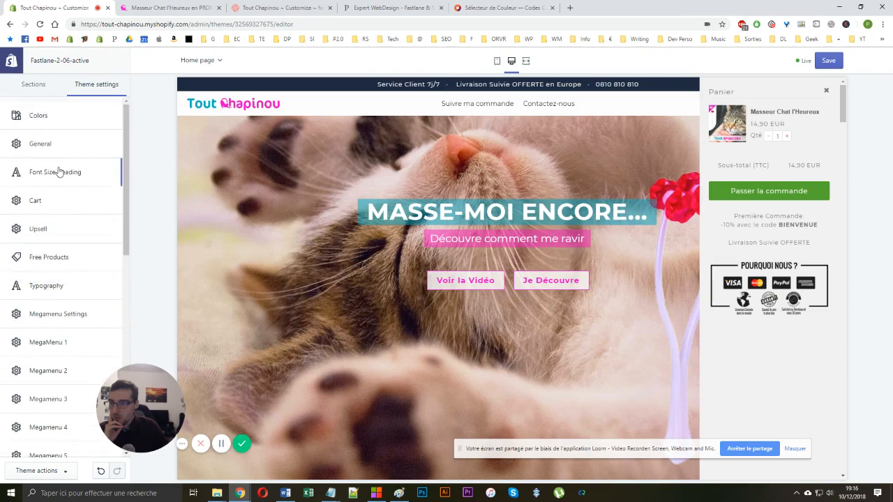
left_click(828, 61)
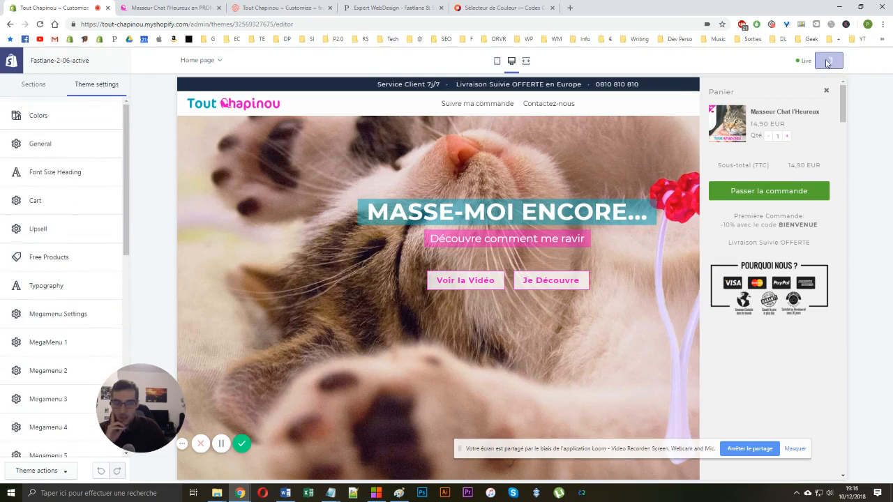
scroll(558, 252, "down", 10)
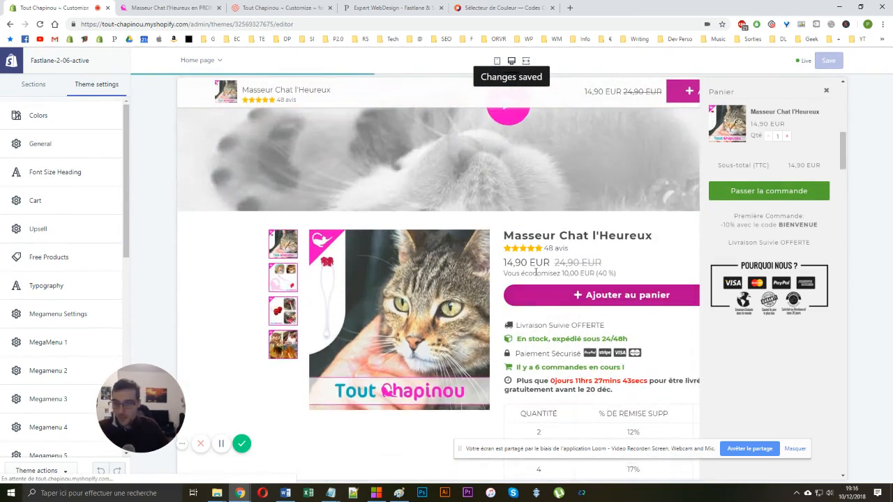
In the Cart settings, set Cart Button Background to #B90092 and Cart Button Hover Background to #7B0062
left_click(58, 200)
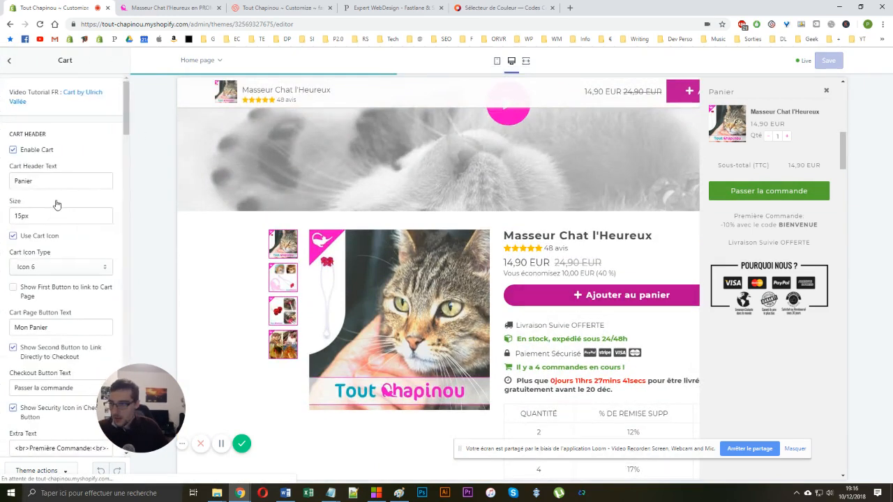
scroll(58, 202, "down", 10)
scroll(57, 203, "up", 2)
left_click(18, 280)
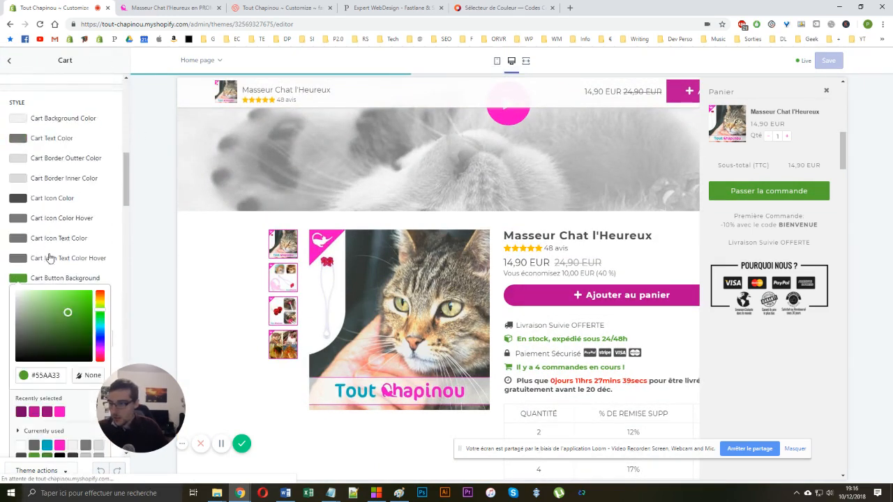
scroll(50, 259, "down", 2)
left_click(34, 273)
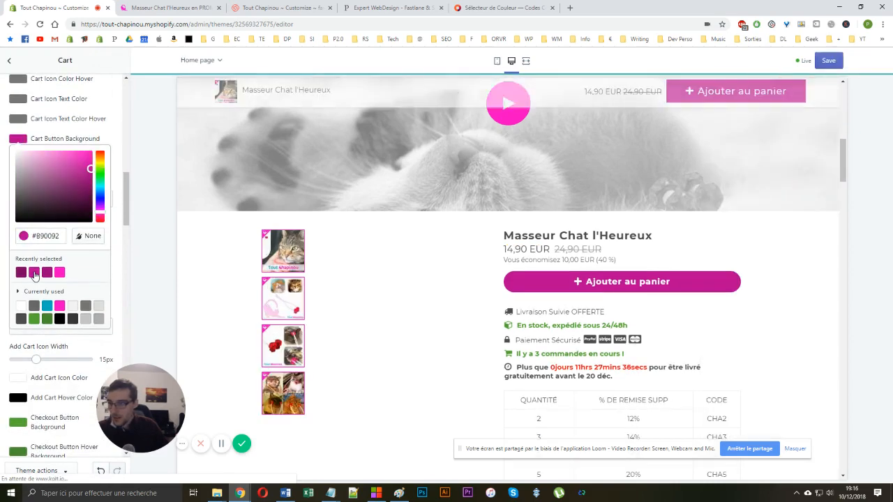
left_click(18, 164)
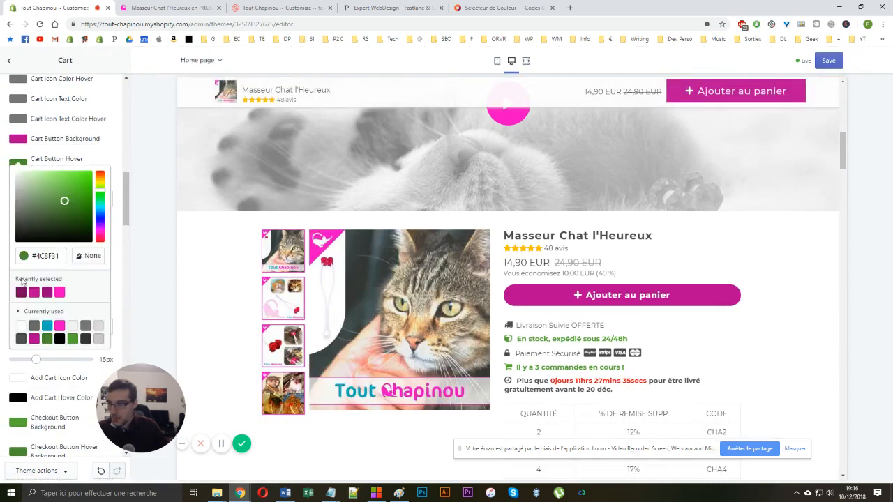
left_click(21, 292)
Set the Checkout Button Background to #B90092 and the Checkout Button Hover Background to #7B0062
scroll(21, 290, "down", 3)
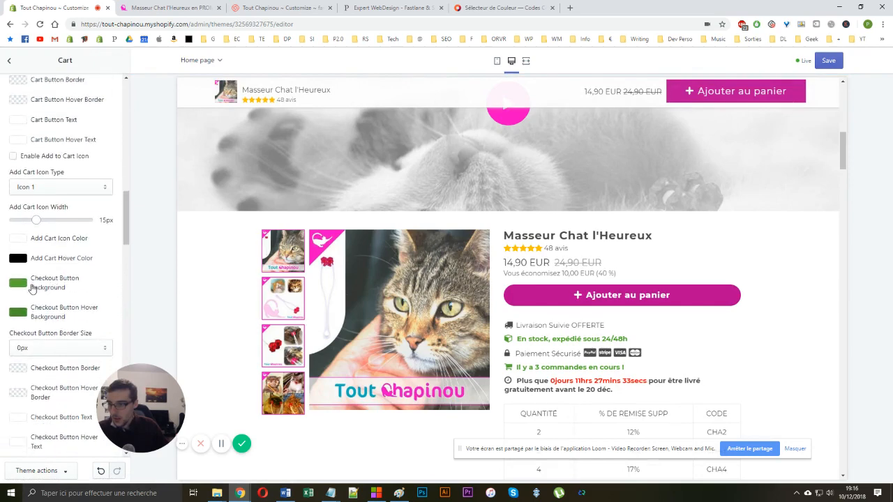
left_click(18, 283)
scroll(21, 284, "down", 2)
left_click(34, 319)
left_click(140, 238)
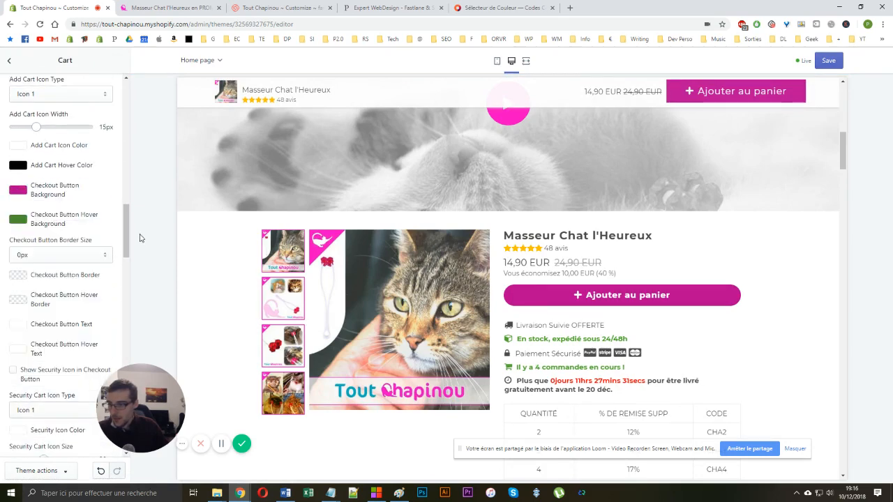
left_click(19, 221)
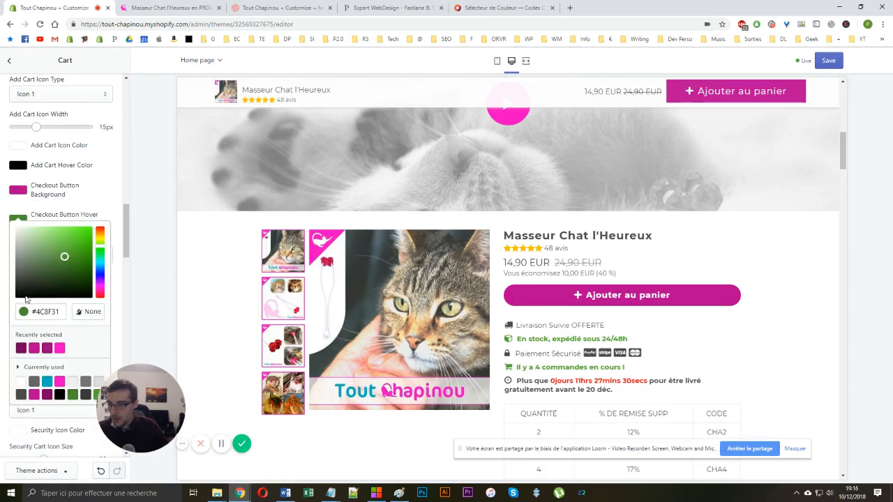
left_click(21, 347)
scroll(235, 214, "up", 4)
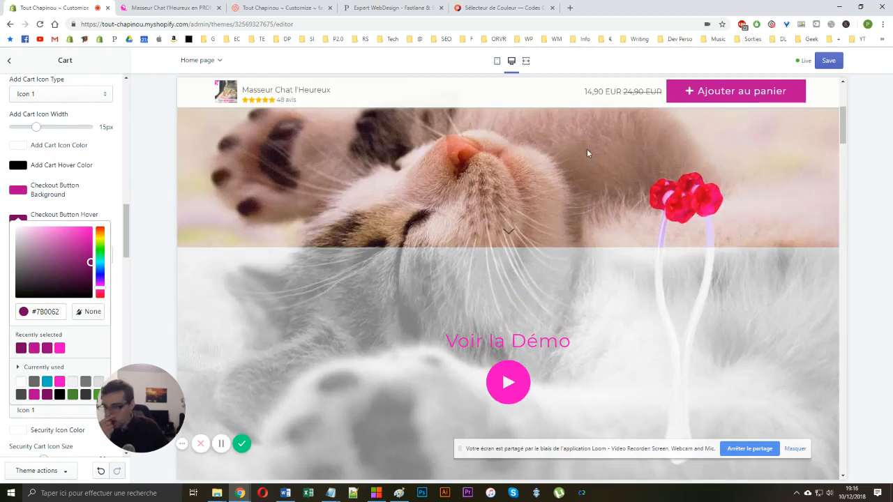
left_click(159, 233)
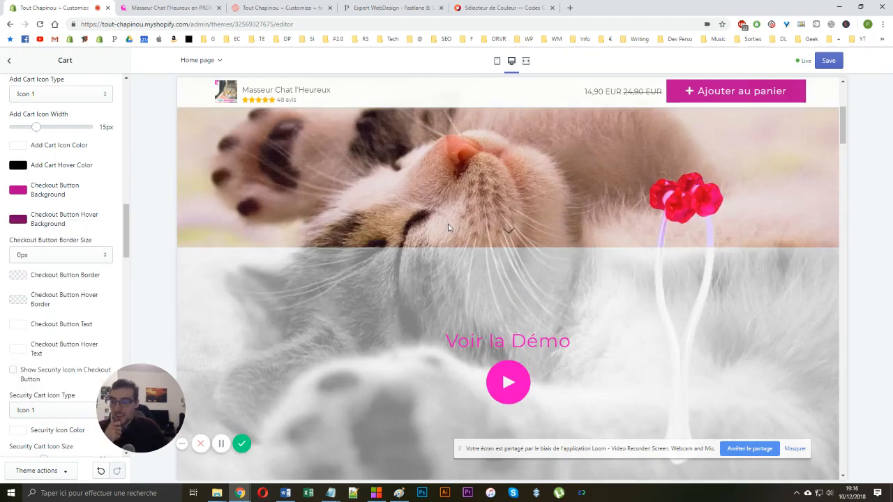
Open the cart panel in the store preview to check the checkout button's colour and shape
scroll(449, 228, "down", 4)
scroll(527, 249, "up", 5)
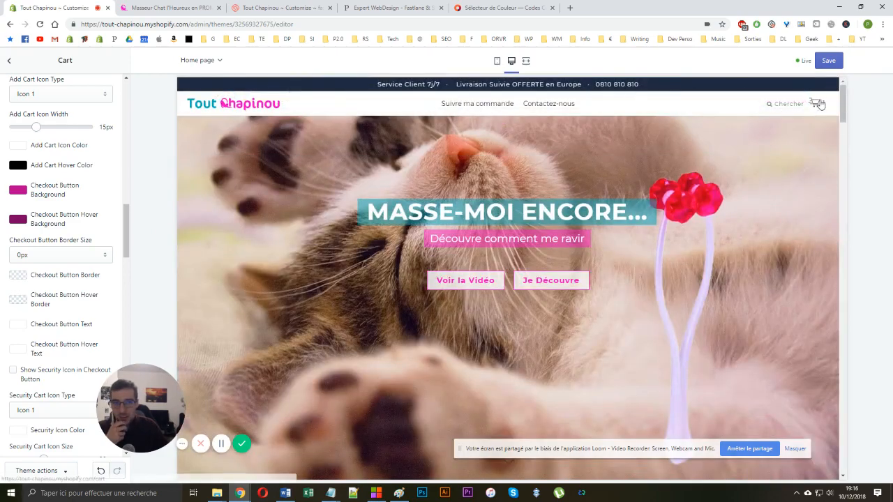
left_click(818, 104)
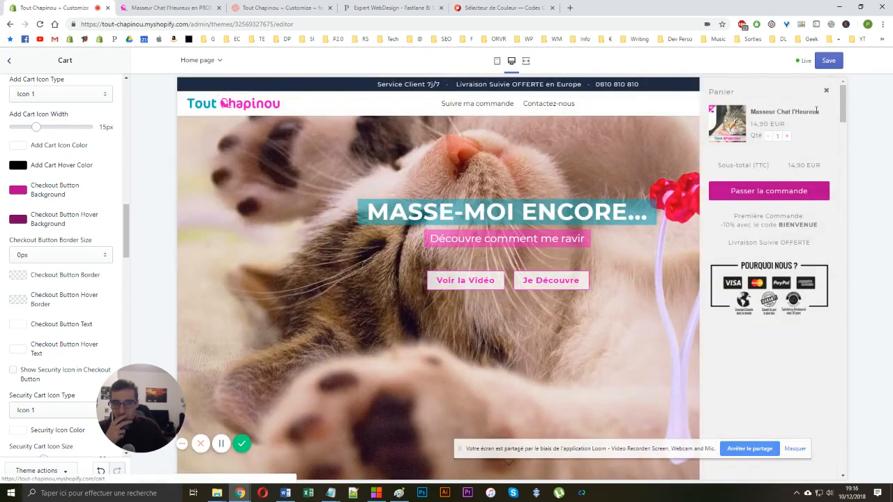
Look through the Cart style settings for the options that control the checkout button
left_click(10, 61)
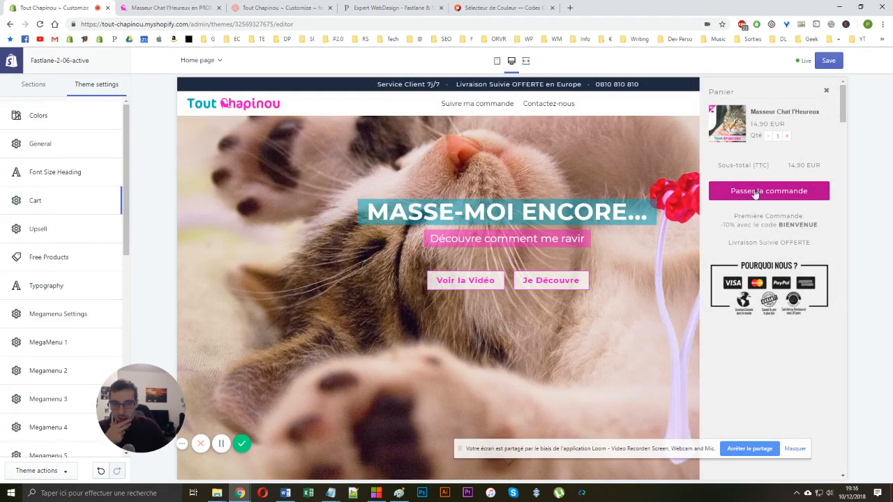
scroll(755, 194, "down", 3)
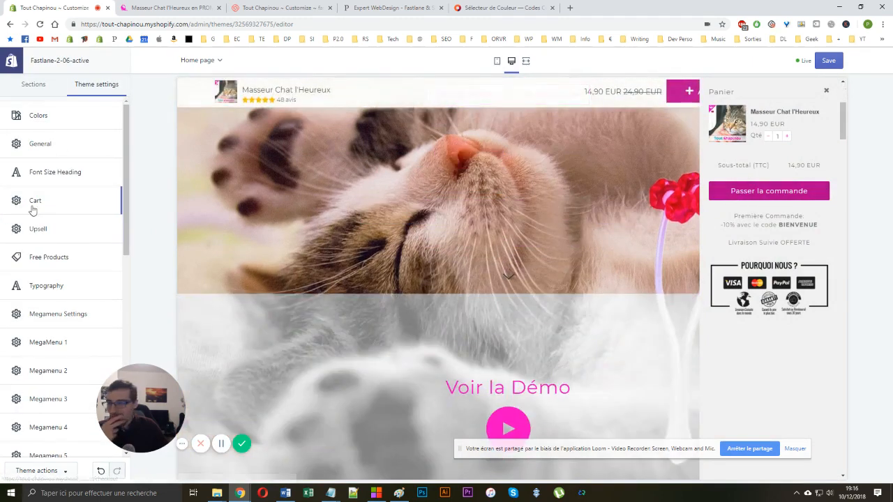
left_click(46, 202)
scroll(41, 209, "down", 5)
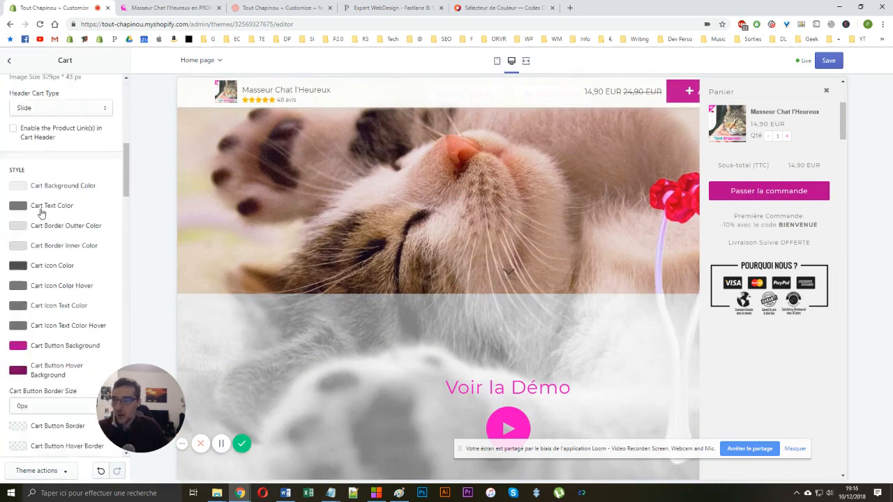
scroll(41, 214, "down", 2)
scroll(46, 212, "down", 9)
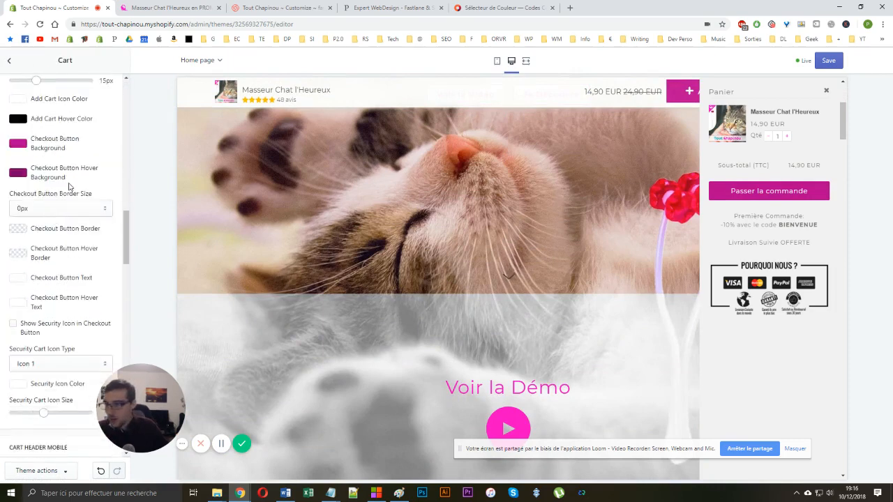
scroll(66, 189, "up", 5)
left_click(13, 61)
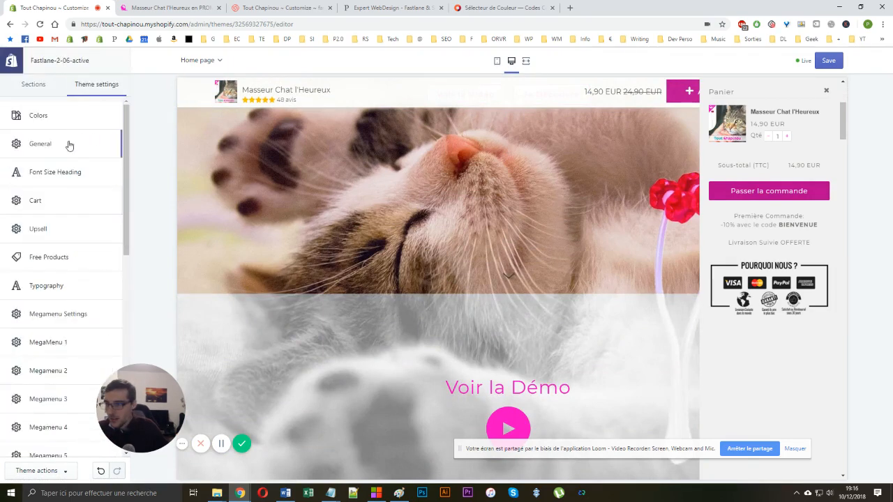
In the General settings' custom CSS, add !important to the cart buttons' 30px border-radius rule and save the theme
left_click(70, 143)
scroll(56, 205, "down", 10)
scroll(49, 213, "down", 5)
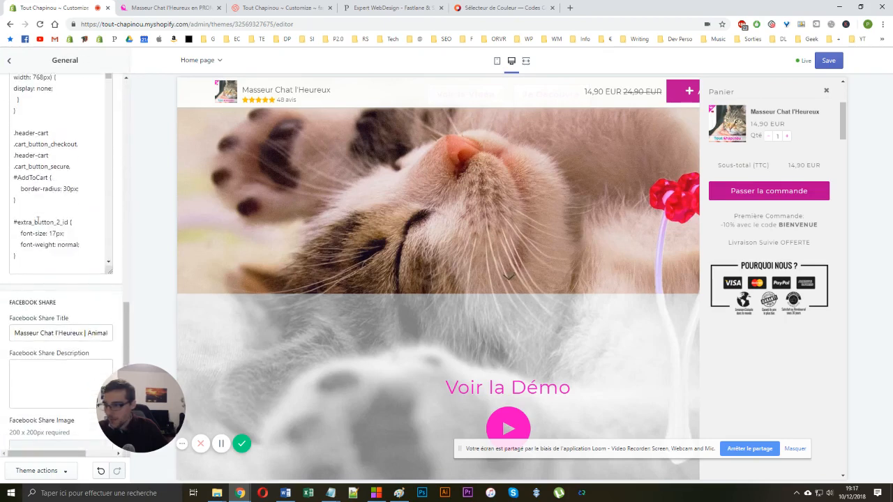
left_click(47, 200)
left_click(81, 190)
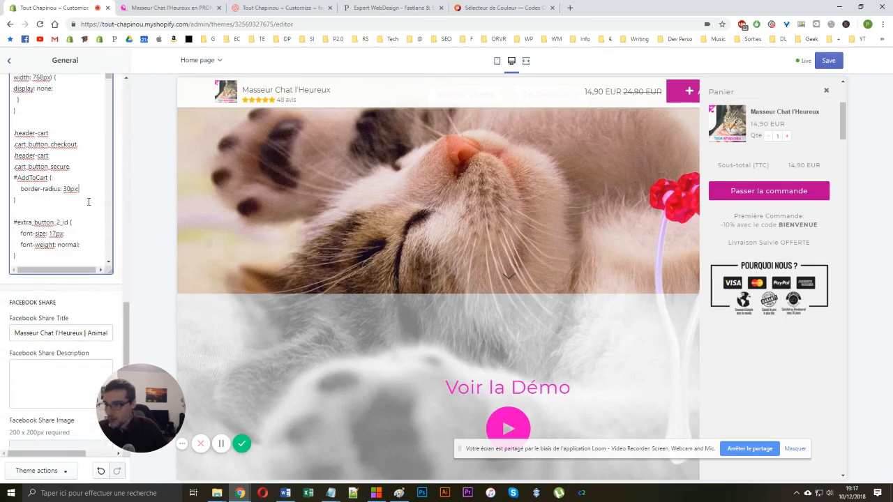
type("!impo")
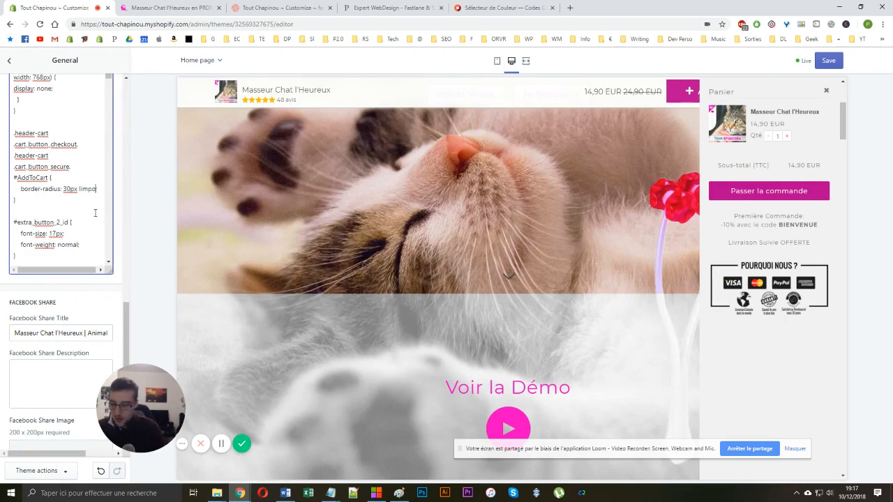
type("ntan")
type("tant")
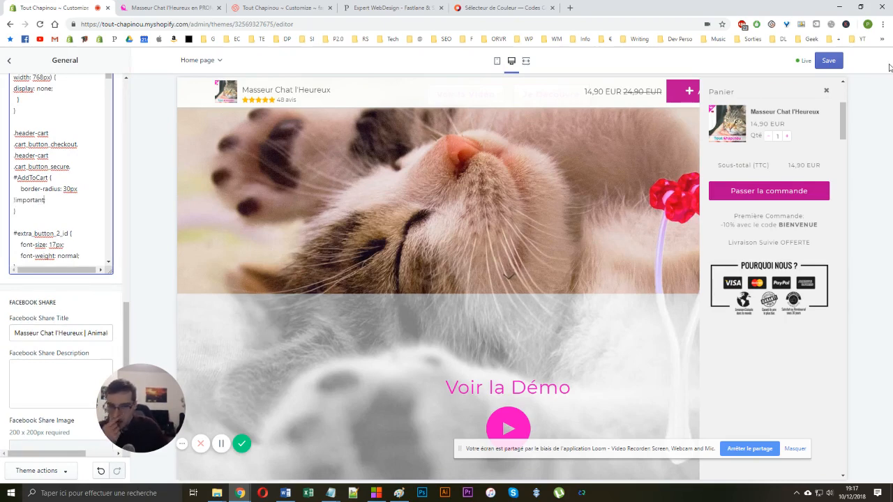
type(";")
left_click(834, 63)
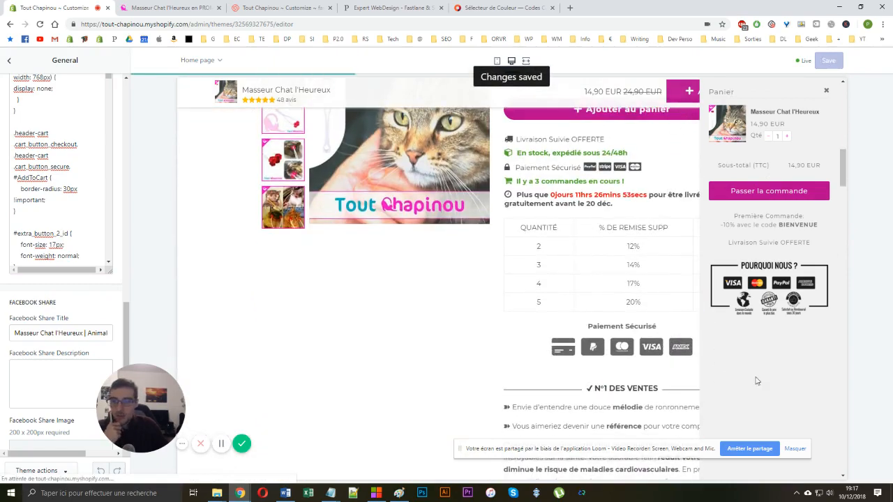
Reopen the cart panel in the refreshed preview and check the checkout button's corners
left_click_drag(723, 214, 766, 233)
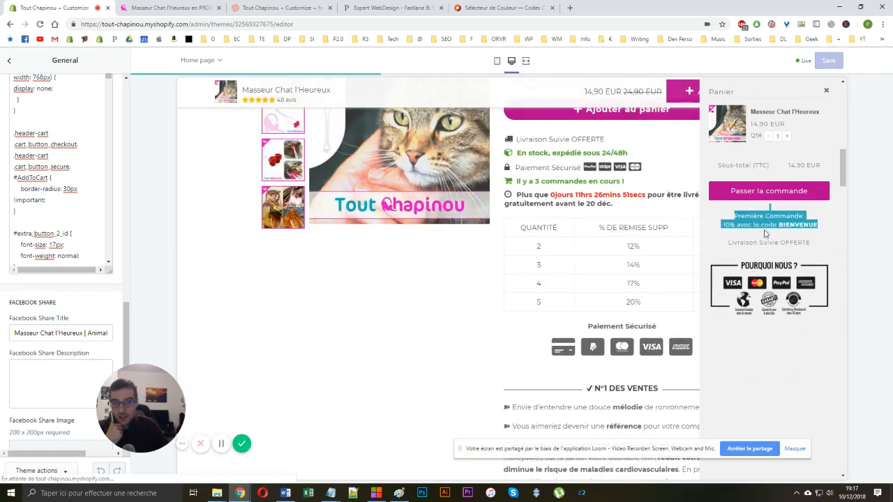
left_click(814, 231)
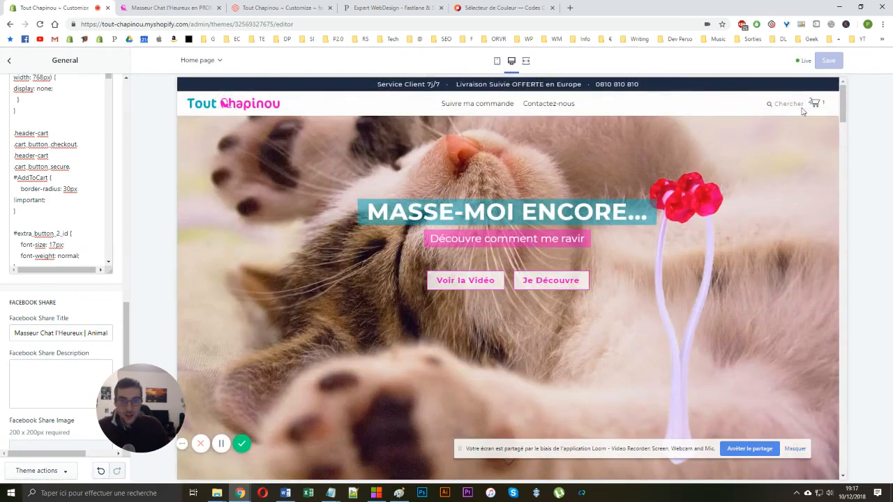
left_click(814, 103)
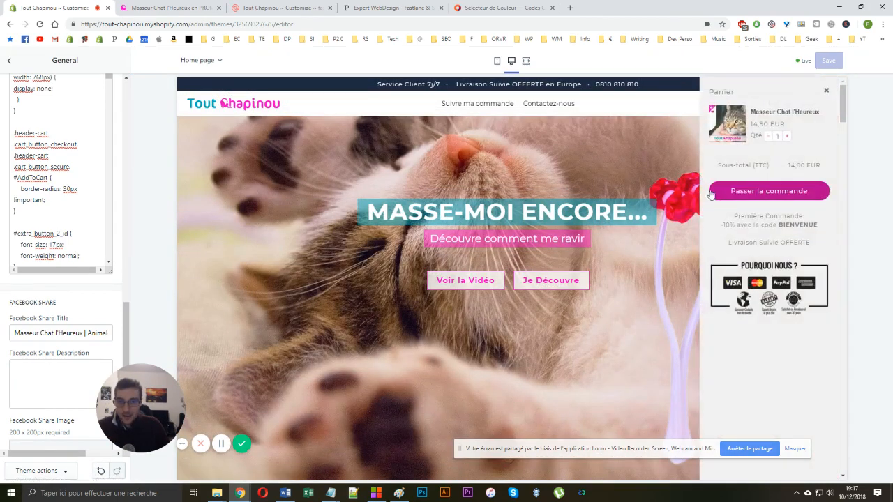
Examine the BIENVENUE discount message in the cart and the free-delivery text in the announcement bar
left_click_drag(719, 230, 821, 234)
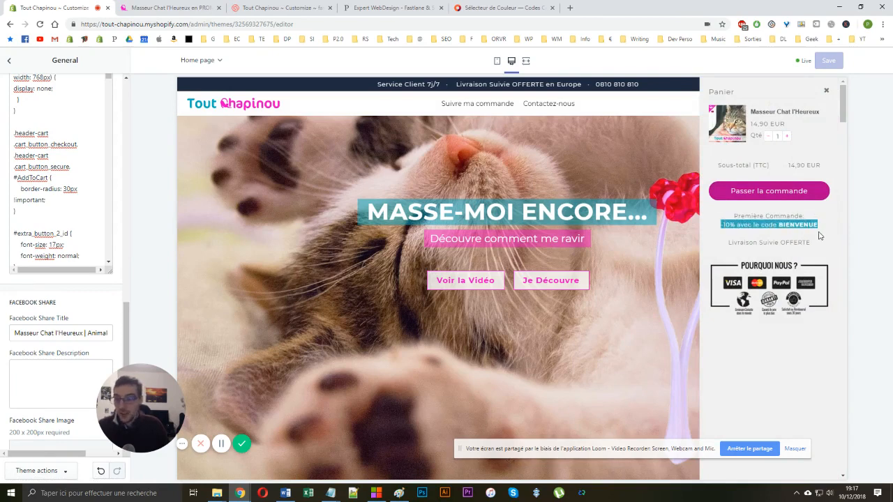
left_click(755, 224)
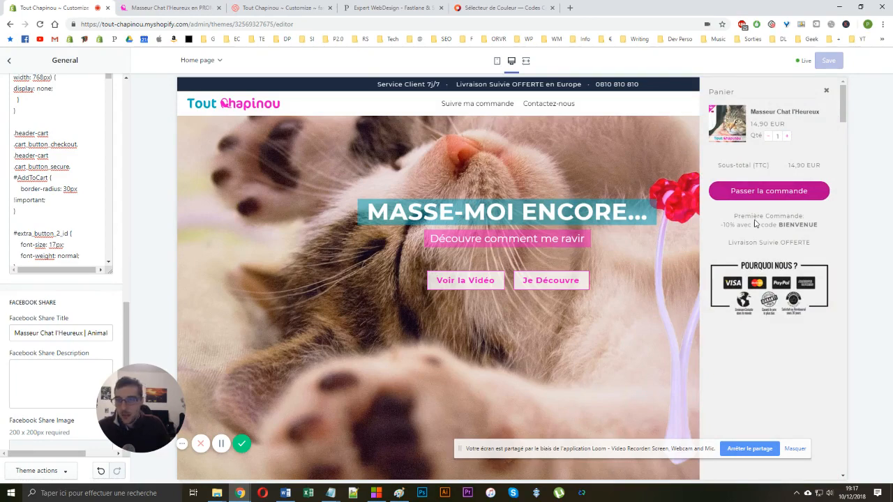
scroll(646, 164, "down", 3)
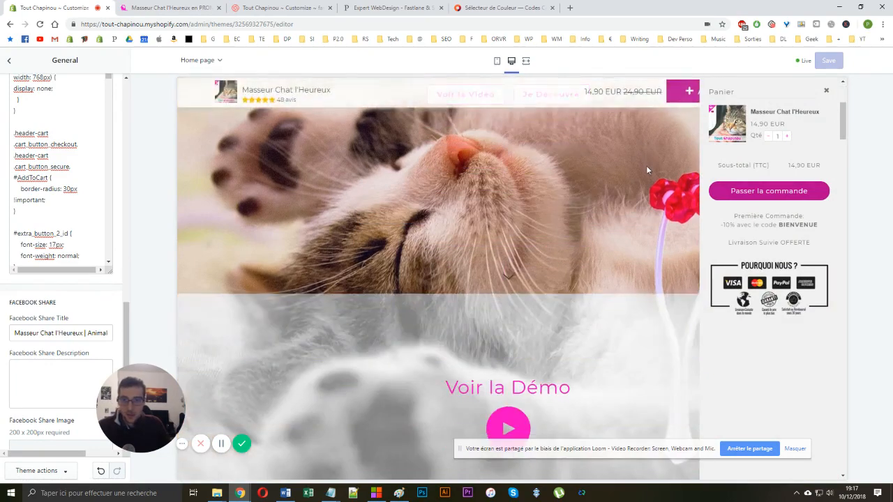
triple_click(734, 225)
left_click(410, 243)
scroll(408, 245, "up", 5)
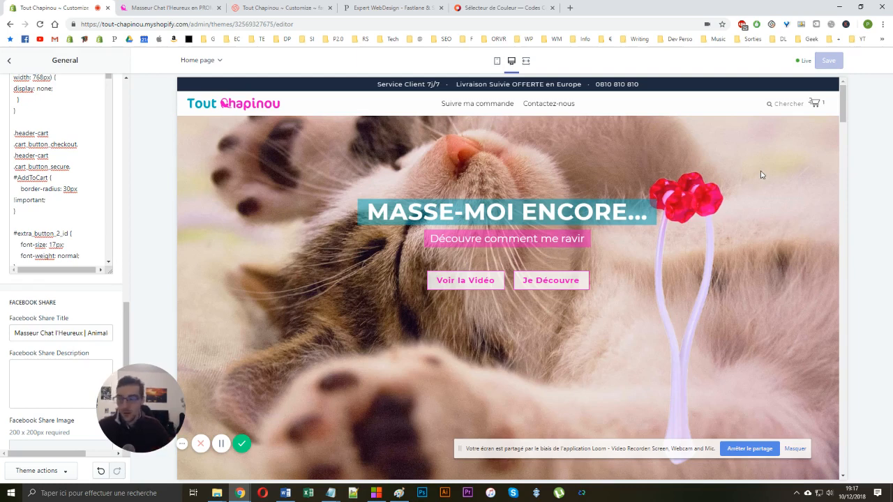
triple_click(489, 85)
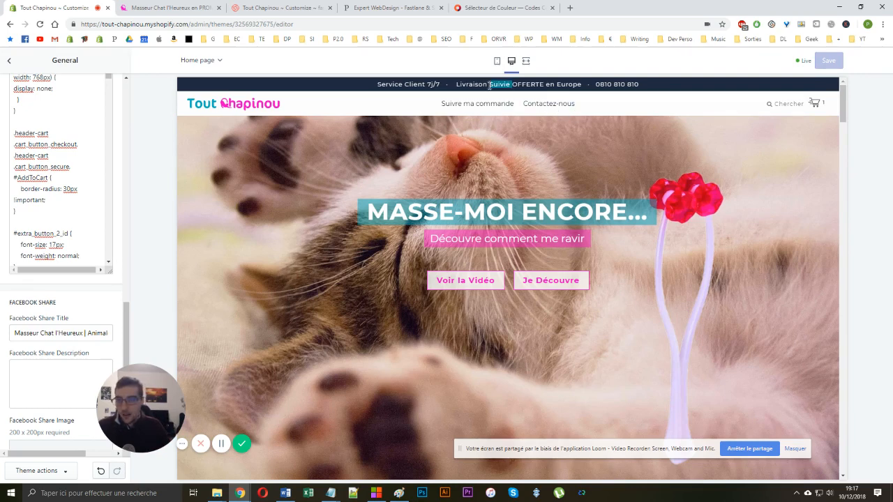
Look over the home page in the preview and the open cart panel, comparing the announcement bar's colour with the pink buttons
left_click(354, 90)
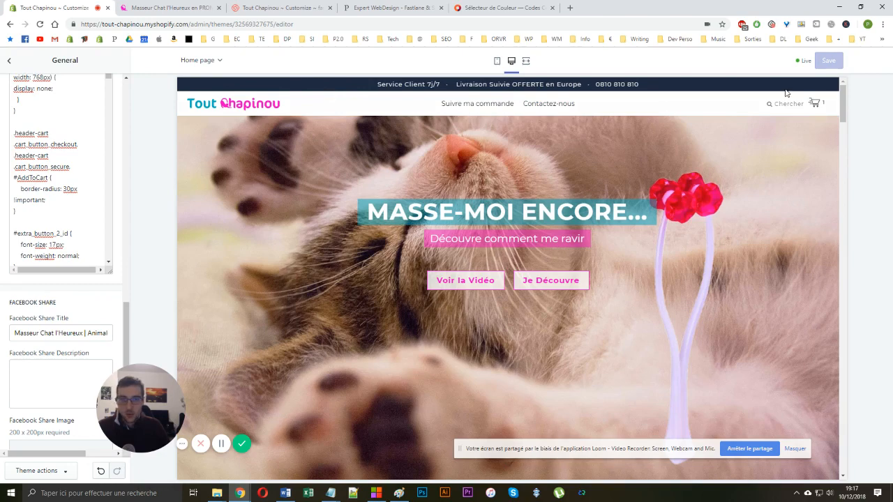
left_click_drag(750, 84, 312, 81)
left_click(424, 278)
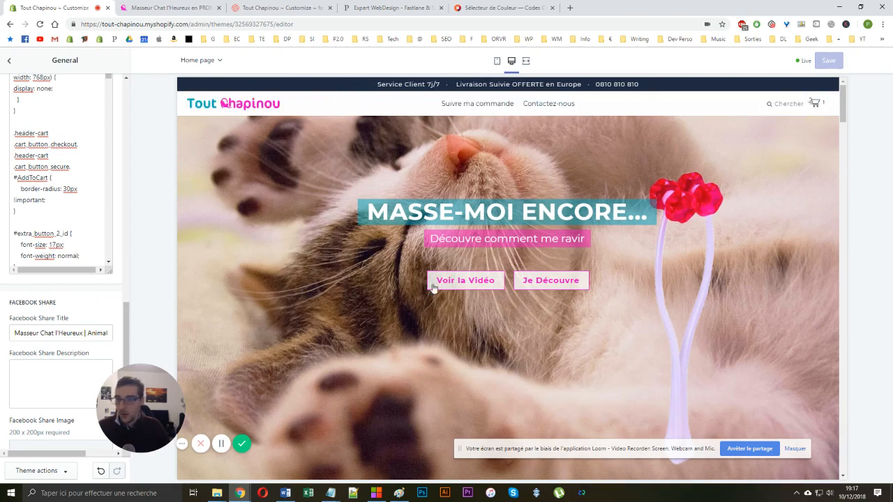
scroll(425, 314, "down", 9)
scroll(412, 348, "up", 9)
scroll(809, 140, "down", 5)
scroll(809, 140, "up", 5)
left_click(815, 103)
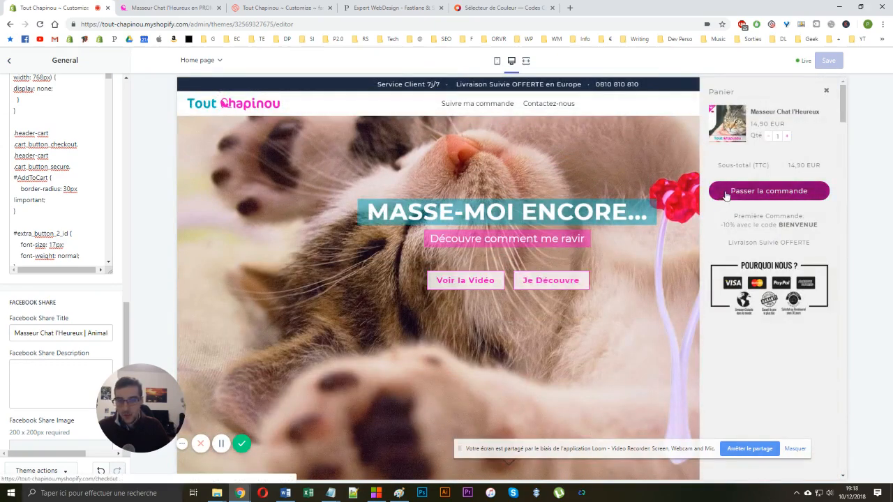
scroll(612, 309, "down", 5)
scroll(545, 222, "up", 5)
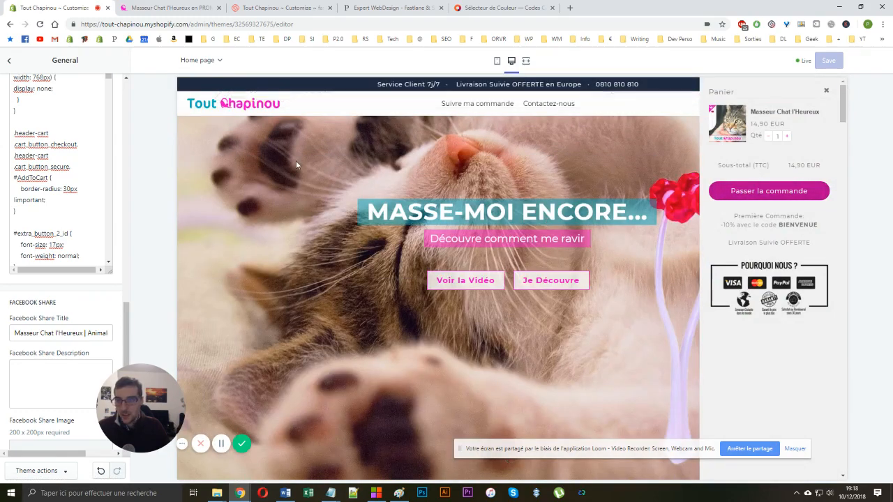
left_click(296, 164)
triple_click(225, 89)
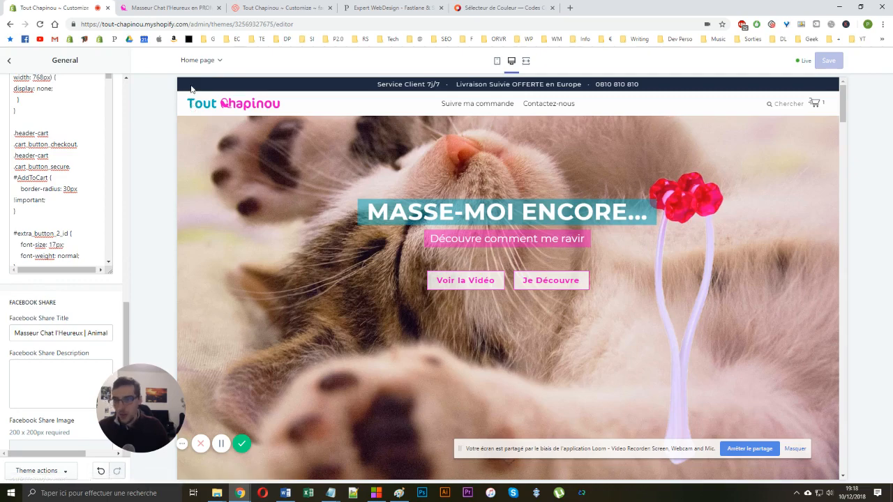
Copy the darkest shade, #1F0018, from the colour code site and apply it as the Header Band's background colour
left_click(520, 7)
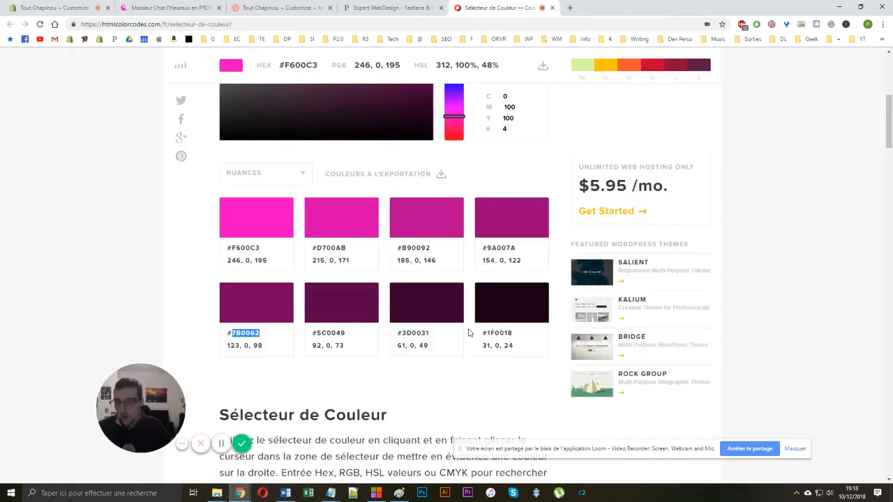
left_click(501, 337)
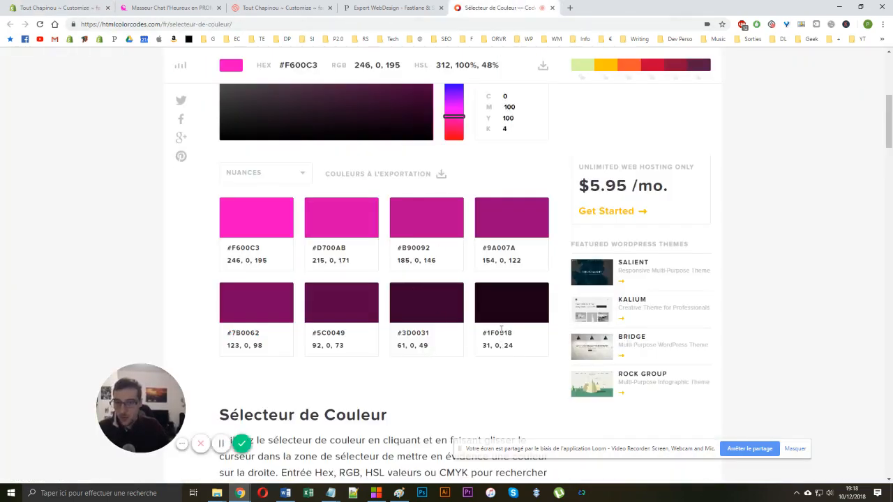
double_click(500, 333)
key("ctrl+c")
left_click(53, 7)
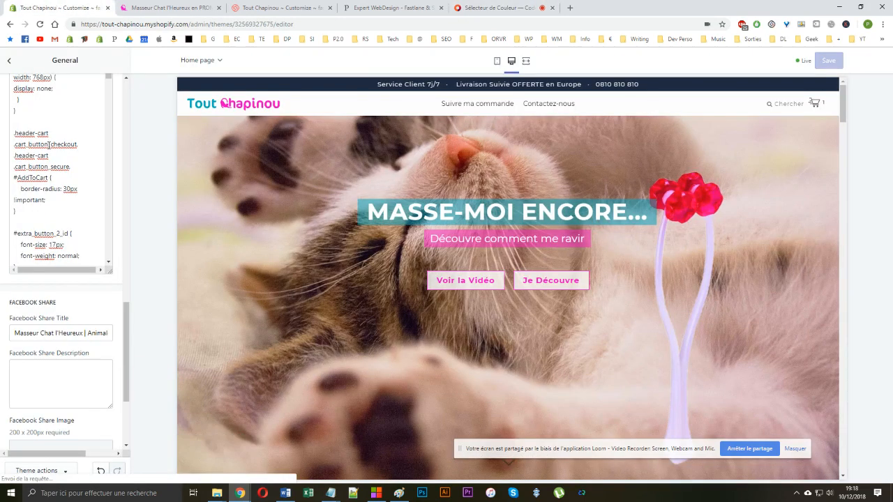
left_click(12, 63)
scroll(31, 209, "down", 4)
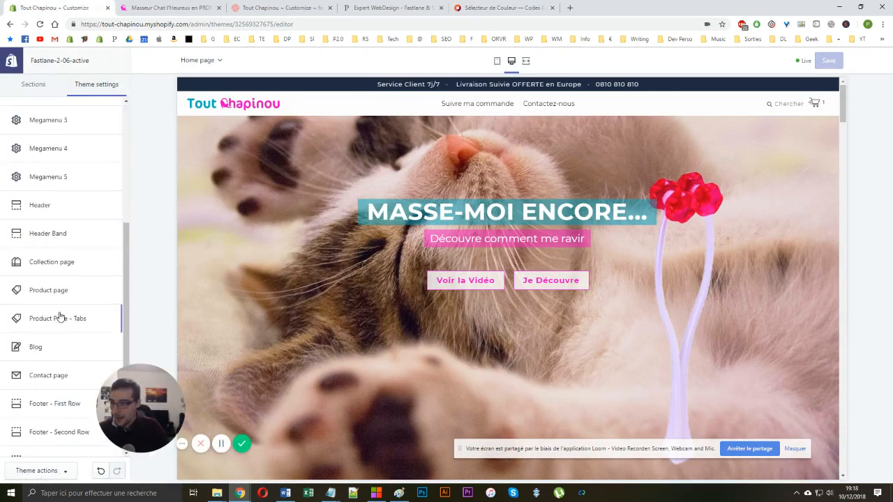
left_click(47, 234)
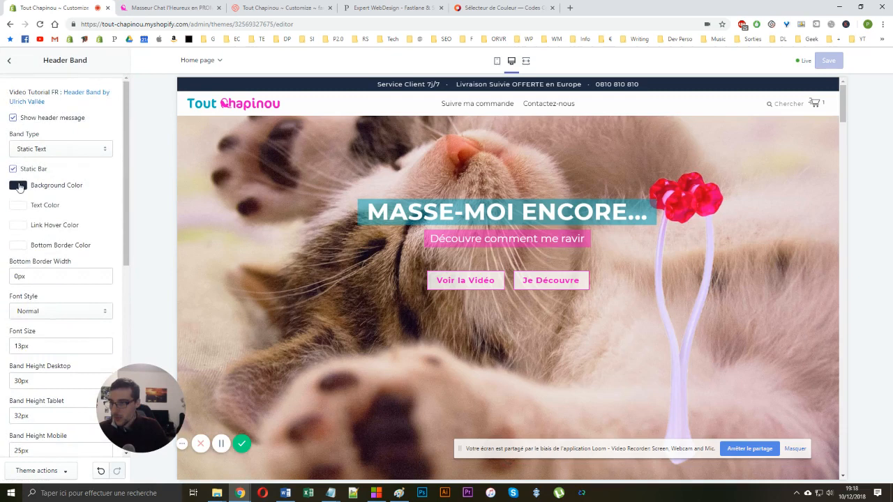
left_click(18, 186)
double_click(44, 282)
key("ctrl+v")
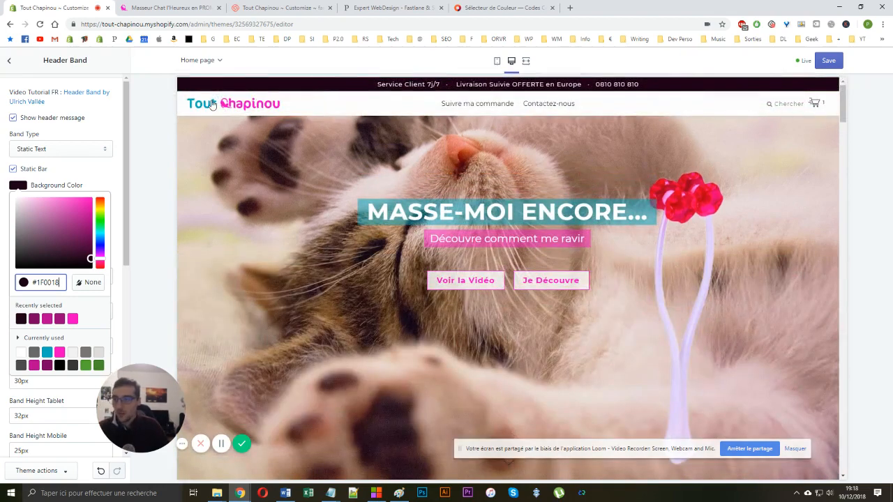
Try the shade #3D0031 from the colour code site as the Header Band's background and compare it with the cart panel
left_click(478, 11)
double_click(415, 333)
key("ctrl+c")
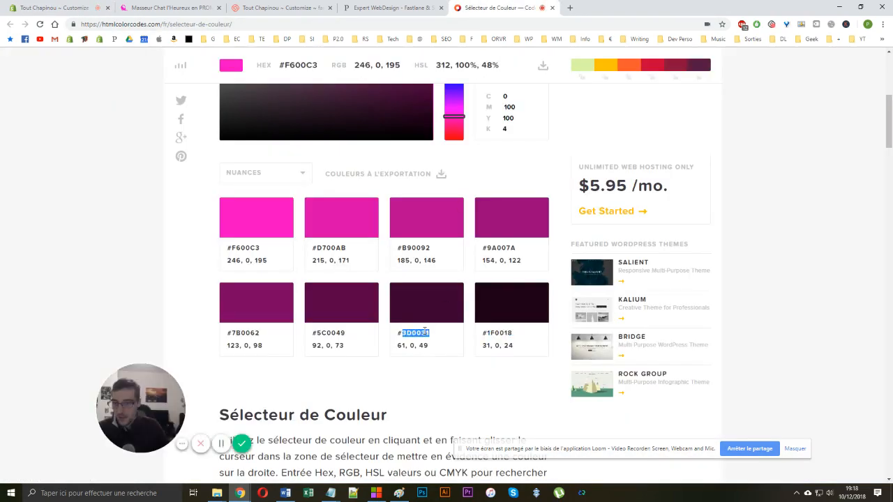
left_click(104, 8)
double_click(48, 282)
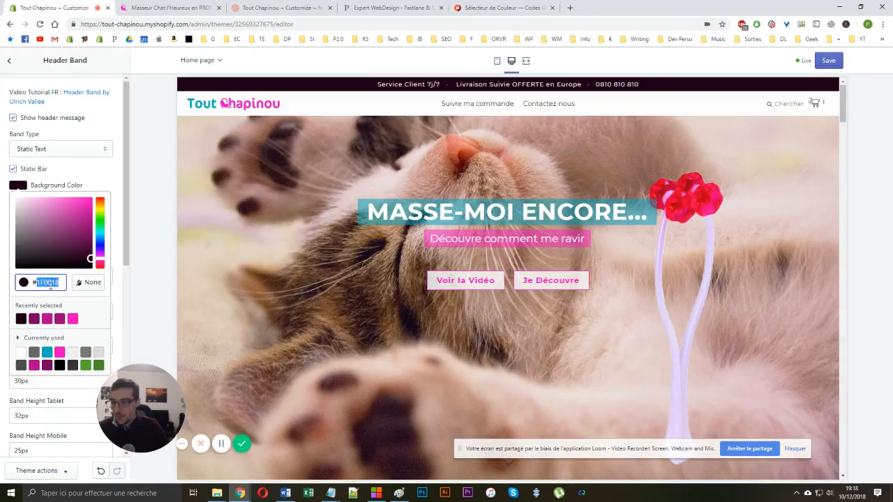
key("ctrl+v")
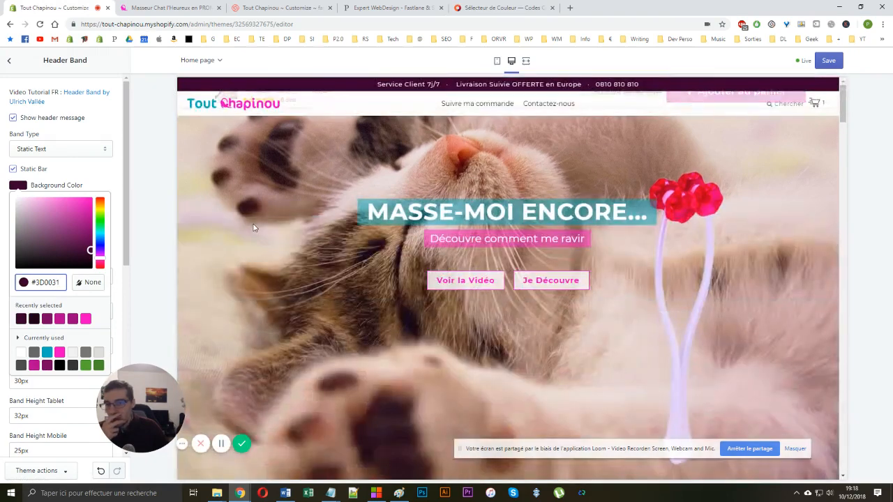
left_click(814, 104)
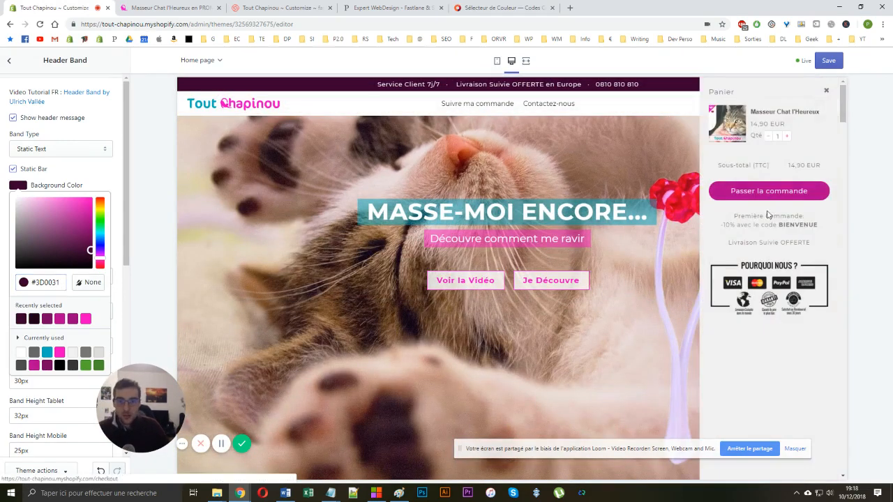
left_click(435, 186)
Set the Header Band's background colour back to the recently used #1F0018 and check it in the preview
left_click(41, 284)
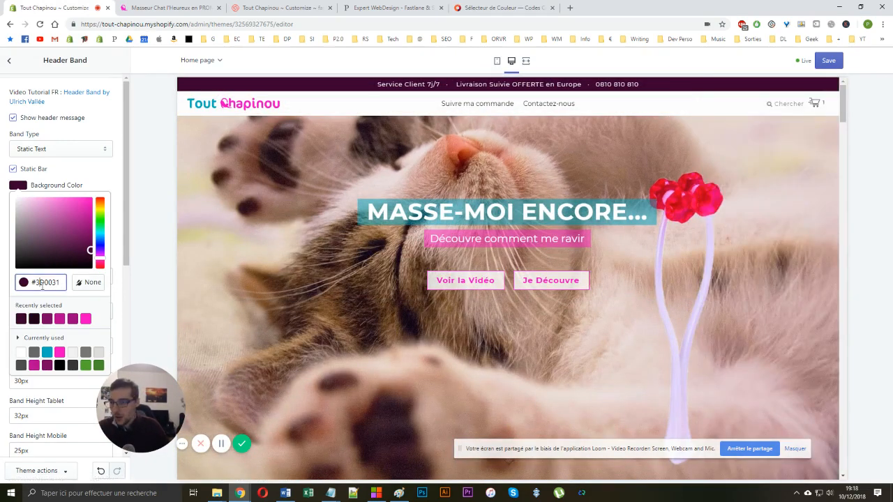
left_click(34, 319)
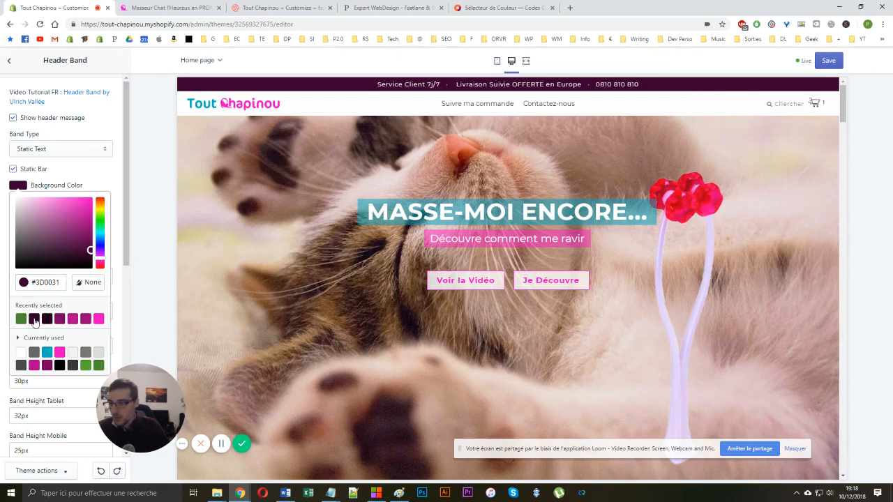
left_click(47, 319)
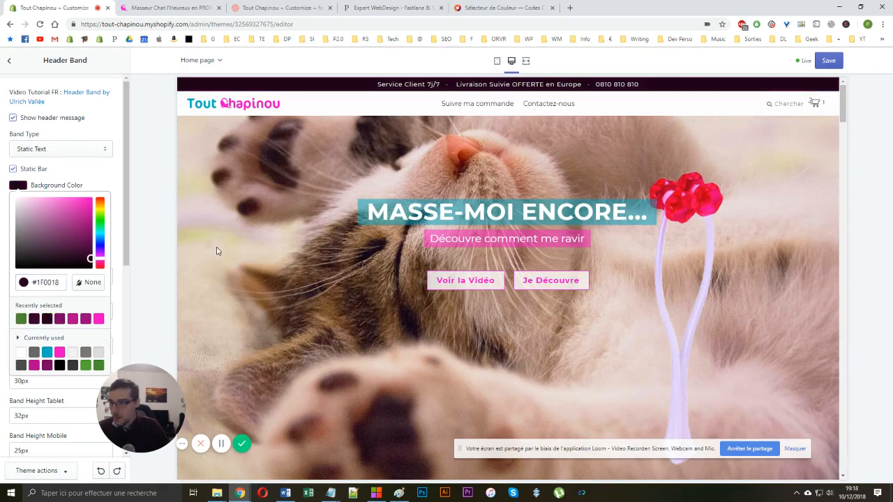
scroll(280, 229, "down", 3)
scroll(280, 229, "up", 3)
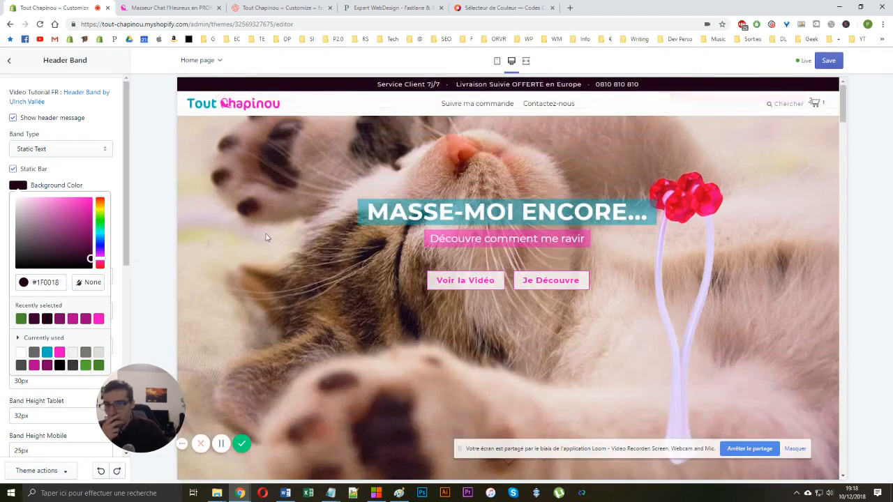
In the Footer Band settings, replace the mobile band text with "Plus de 5.000 Clients Satisfaits"
left_click(8, 61)
scroll(32, 288, "down", 5)
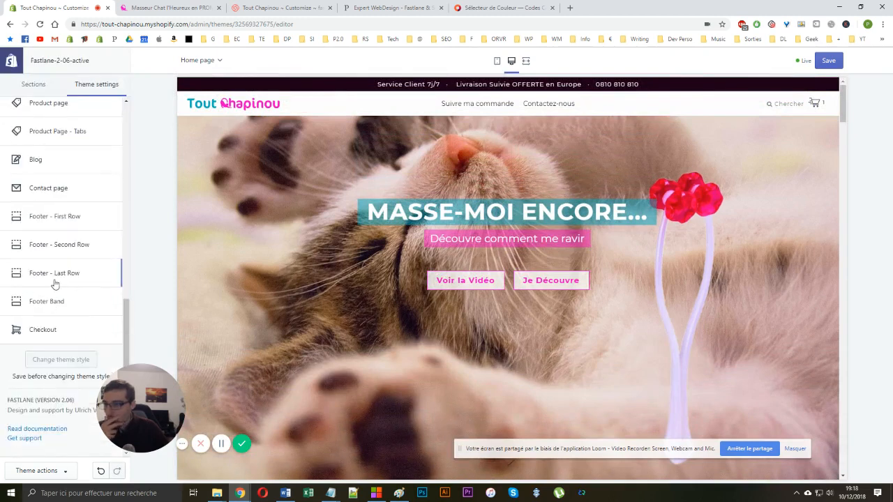
left_click(56, 304)
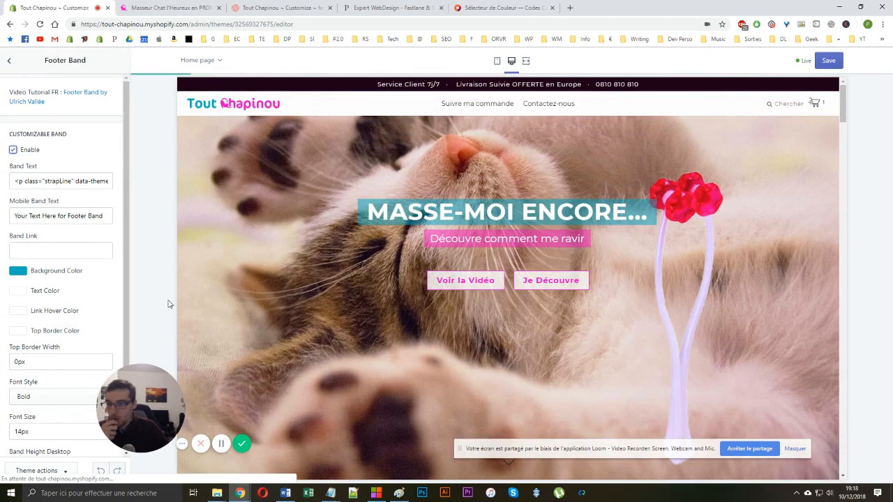
left_click(47, 216)
triple_click(47, 217)
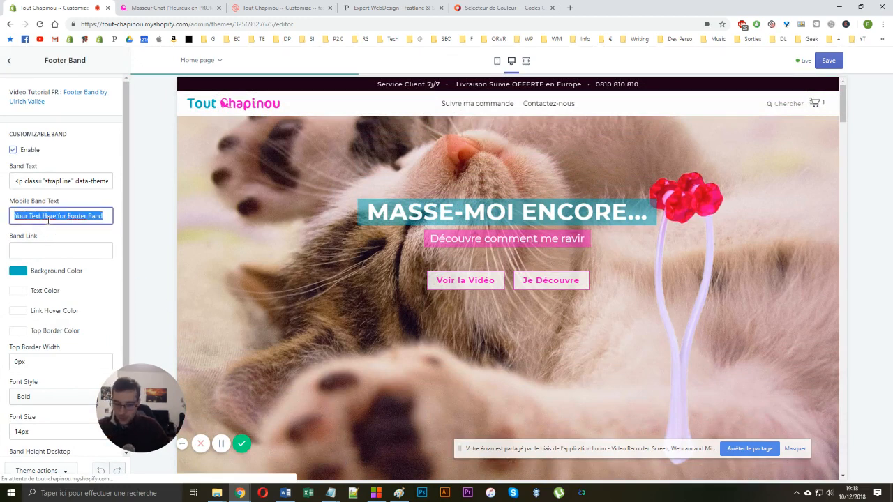
type("Plus de 5.000 Clients S")
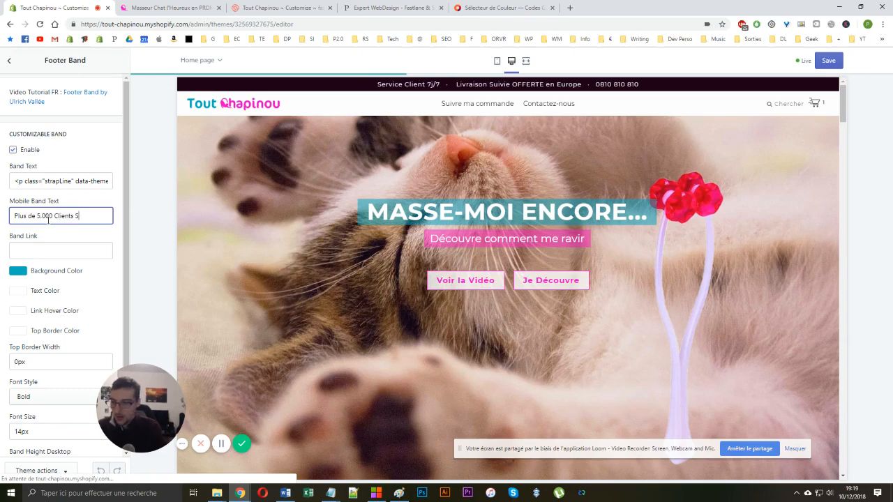
type("atisfaits")
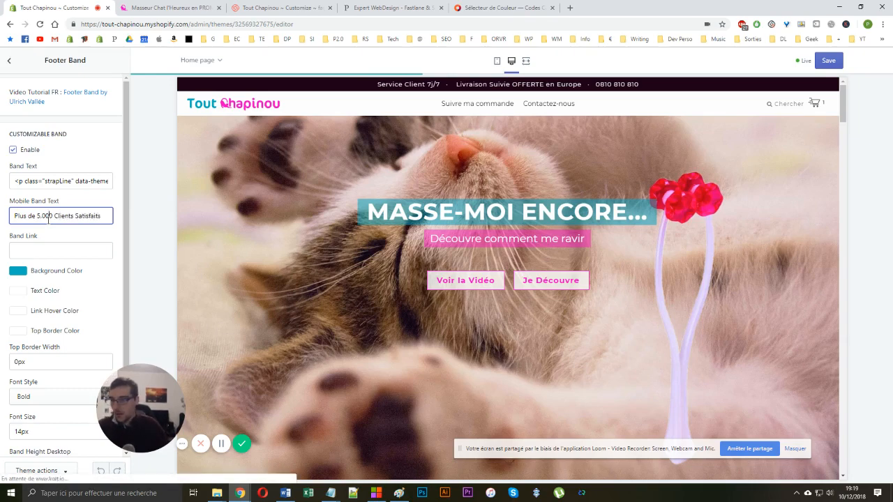
Change the customer figure in the footer band's main text to 5.000 and keep the same figure in the mobile text
triple_click(48, 216)
triple_click(35, 182)
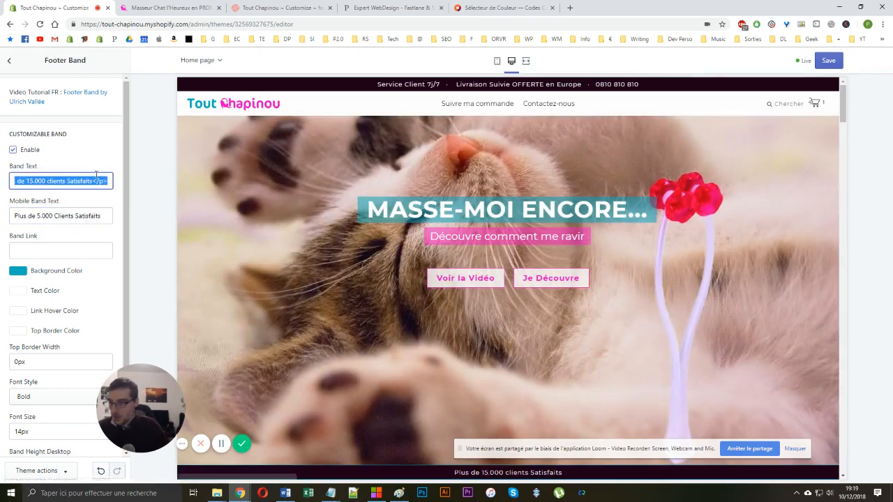
left_click(33, 181)
key("BackSpace")
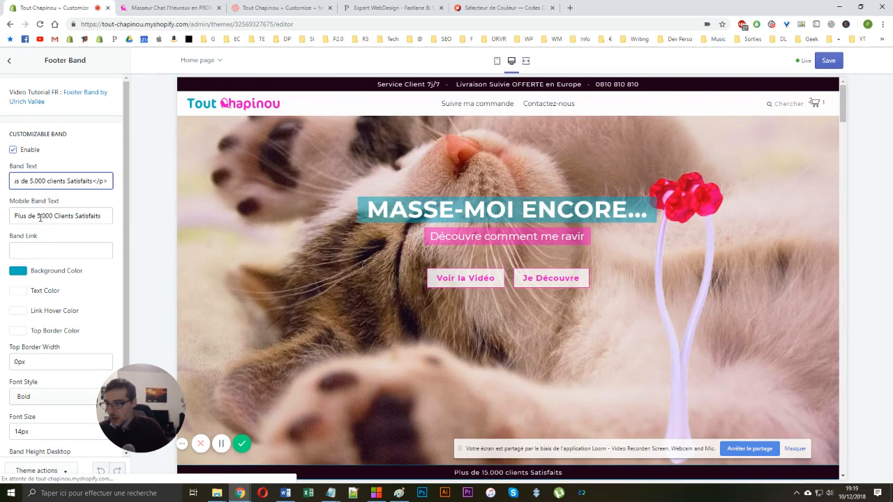
left_click(42, 216)
key("BackSpace")
type(".")
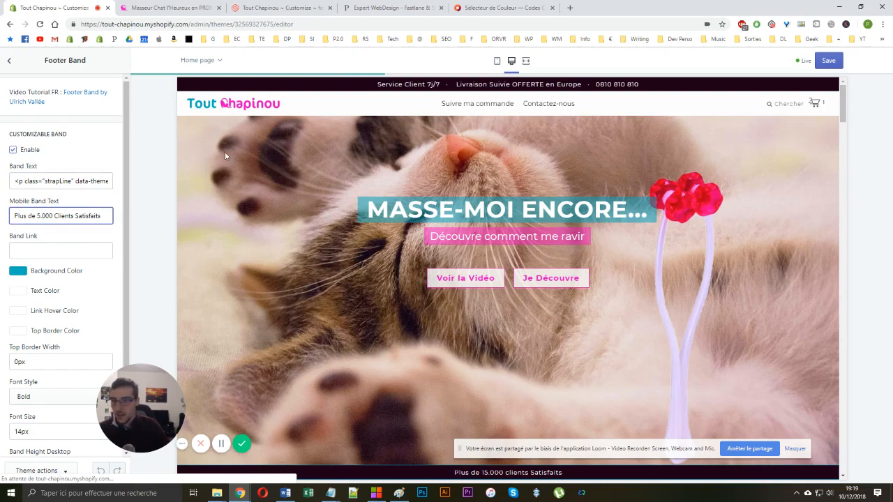
left_click(278, 188)
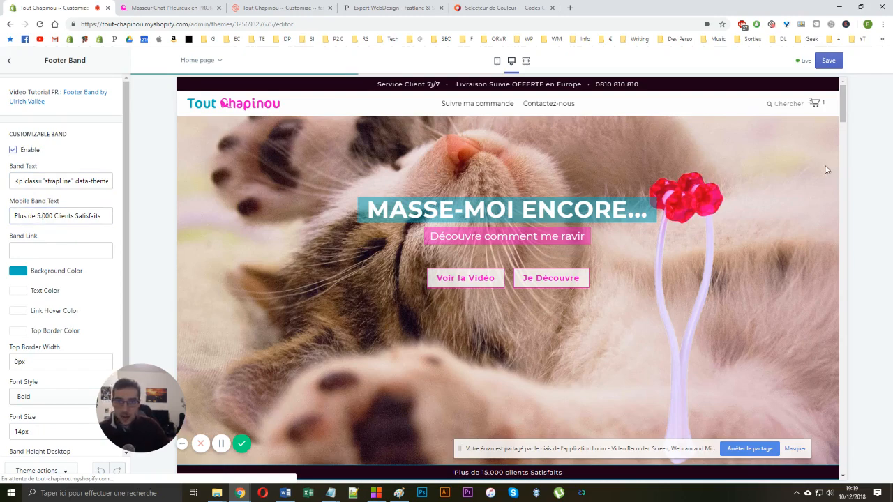
left_click_drag(843, 105, 781, 112)
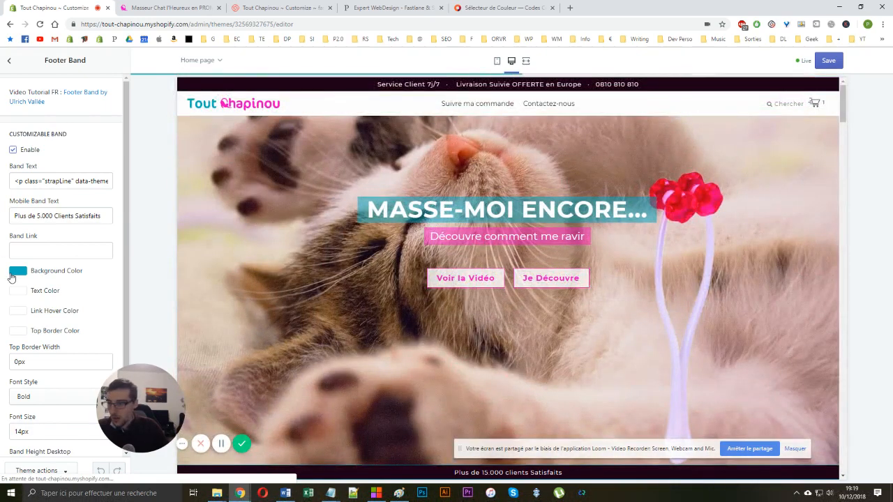
Try #000000 as the footer band's background, settle on the header band's recently used dark plum, and check the band along the home page
left_click(14, 272)
left_click_drag(61, 368, 37, 370)
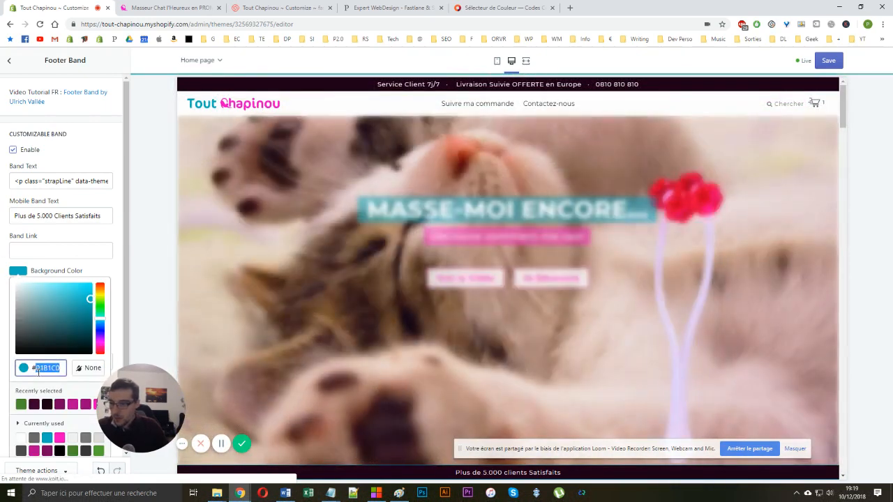
type("000000")
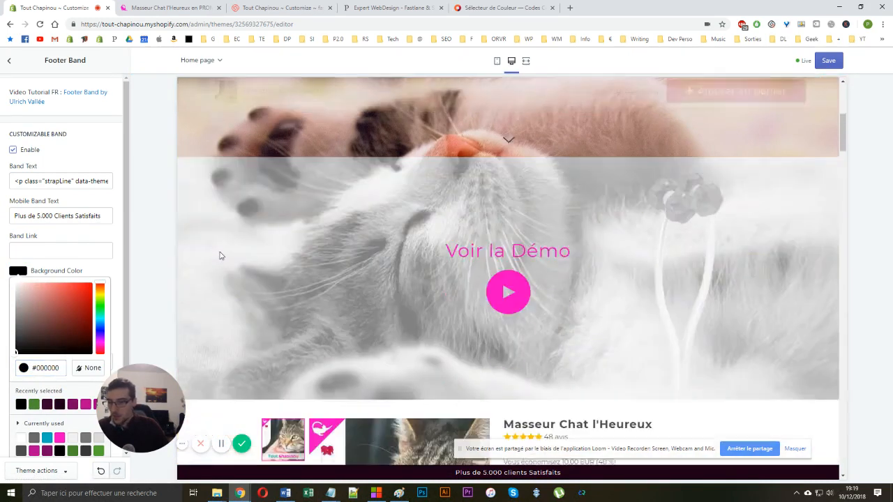
left_click(60, 405)
left_click(141, 286)
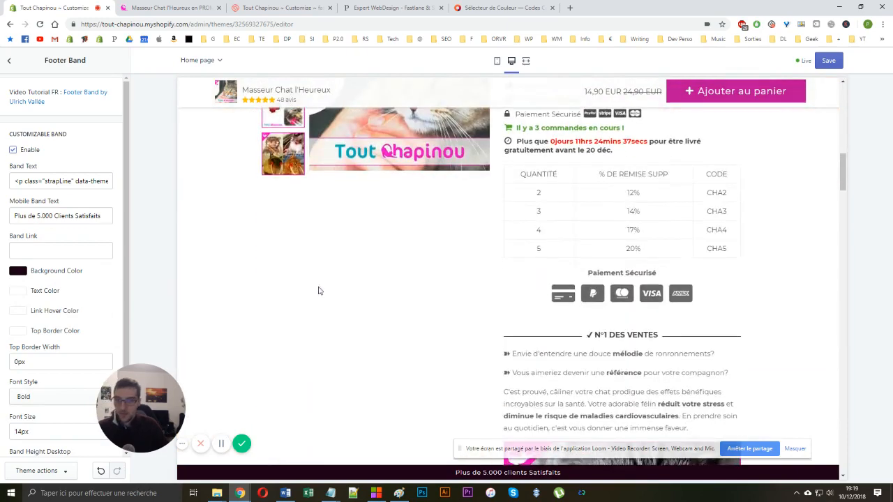
scroll(475, 254, "down", 10)
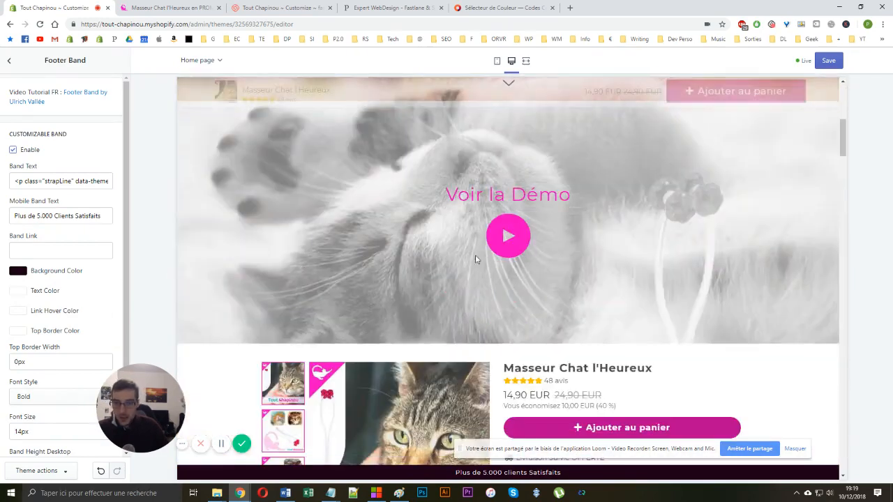
scroll(555, 266, "up", 15)
scroll(755, 150, "down", 5)
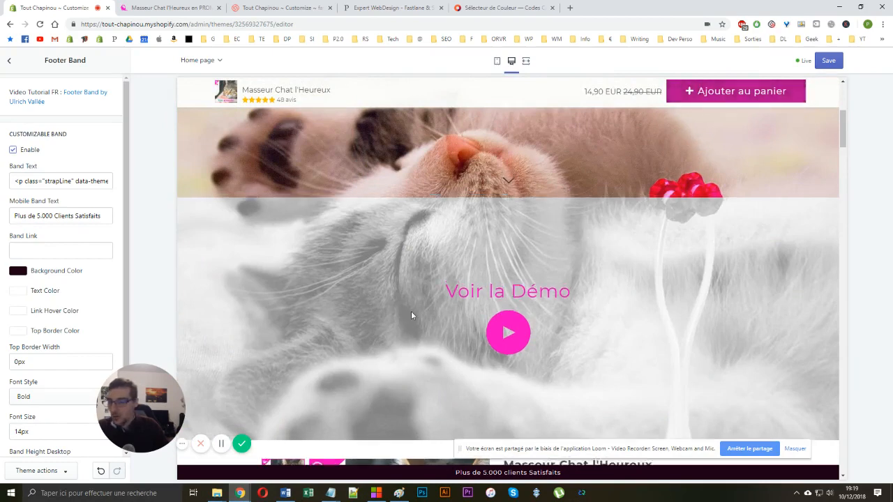
scroll(413, 314, "up", 5)
In the Notepad notes, add the word CONVERSION below the border-radius rule, with a lowercase conversion on the line above it
left_click(331, 494)
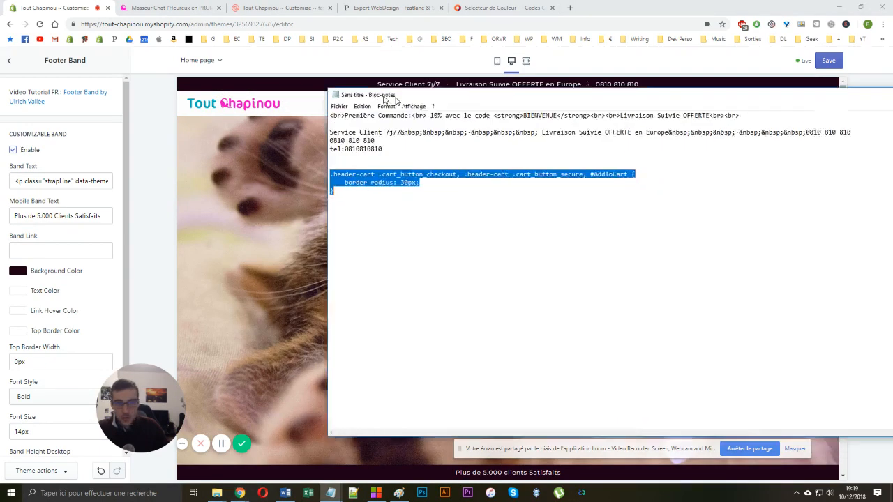
key("ctrl+a")
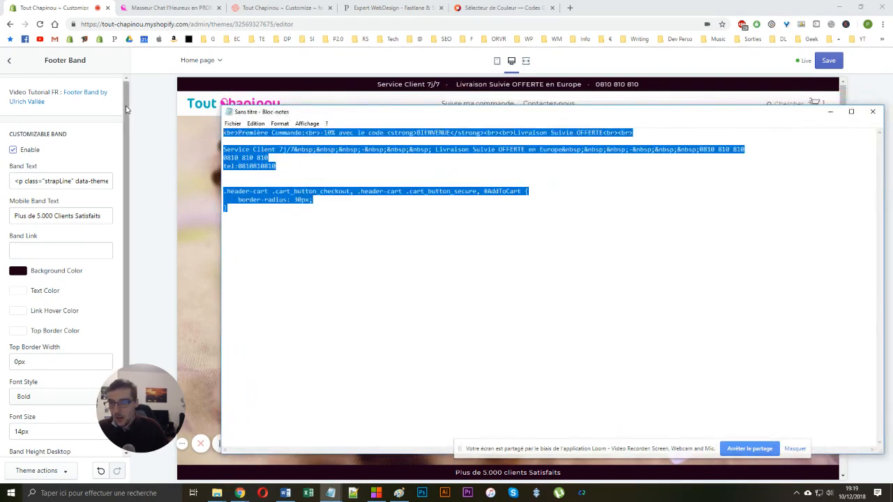
left_click(298, 234)
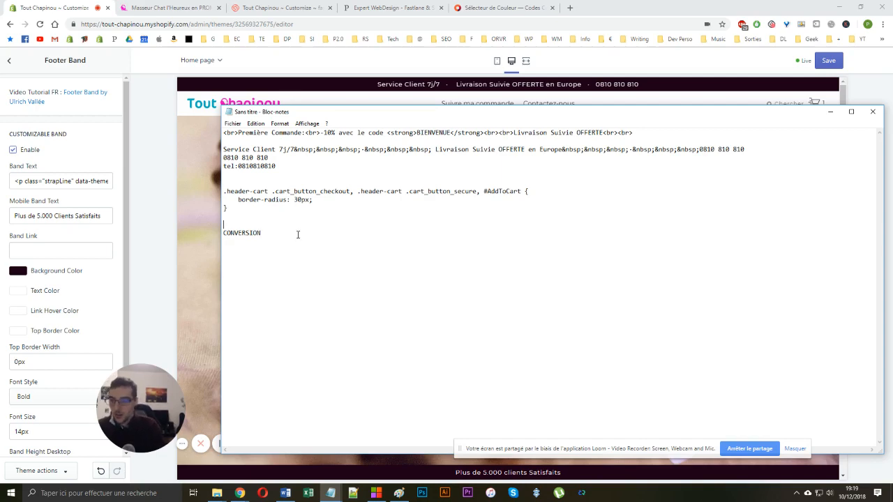
key("Return")
type("conversion")
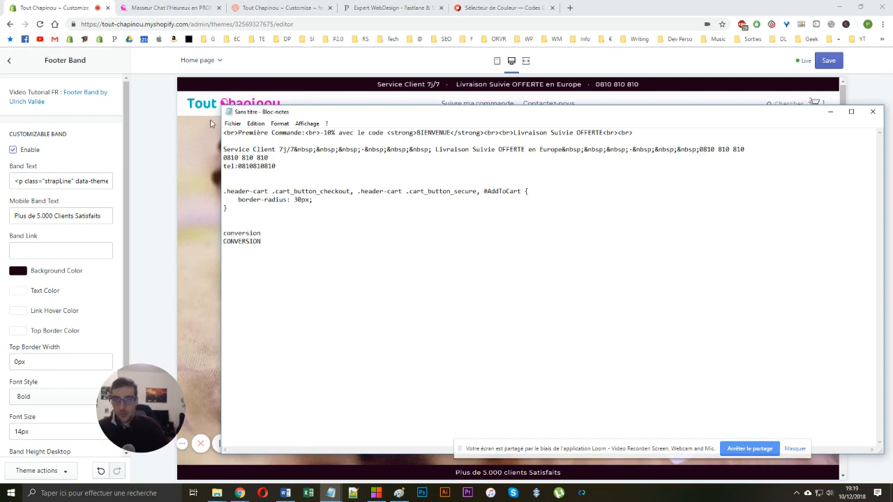
Open the contact's m.me short link in a new browser tab and continue to Messenger with the suggested account
left_click(570, 8)
type("m.m")
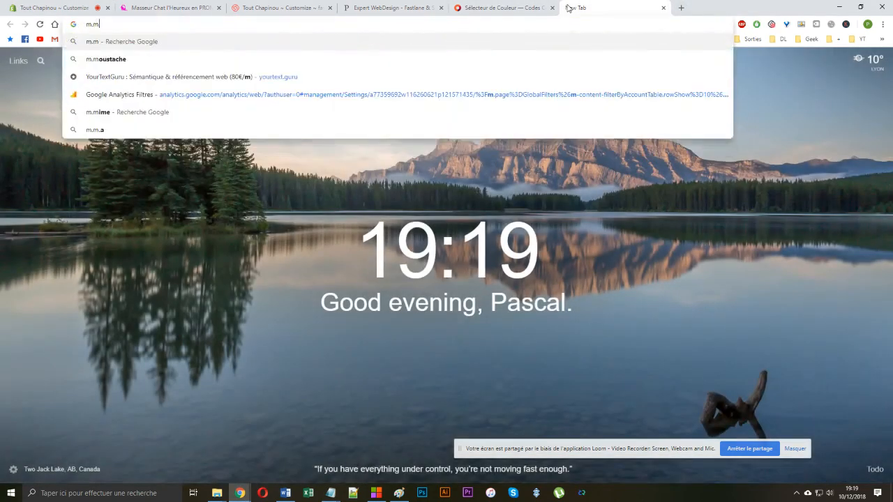
type("e/pas")
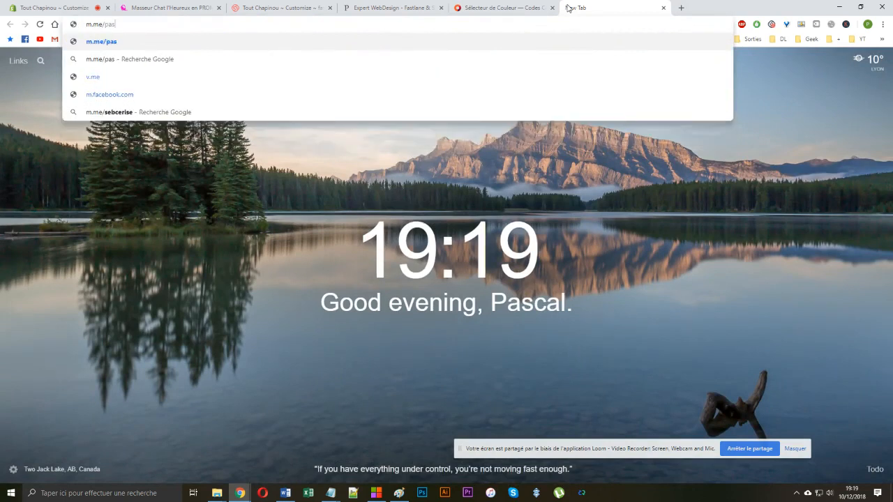
type("calfastlane")
key("Return")
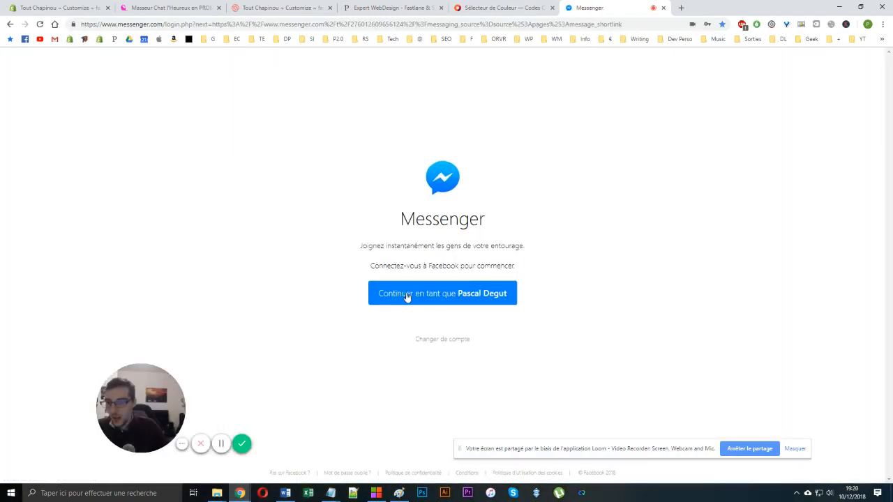
left_click(408, 297)
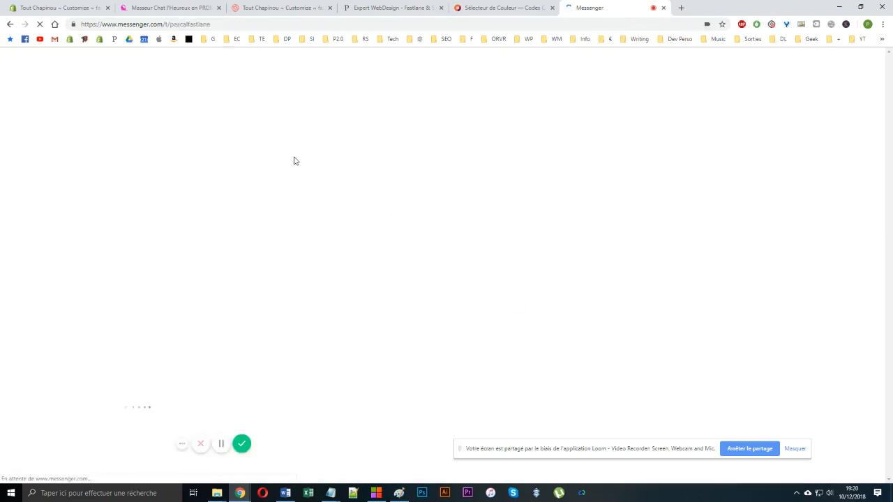
Return to the theme editor and inspect the slide-out cart and the home page's product area in the preview
left_click(56, 8)
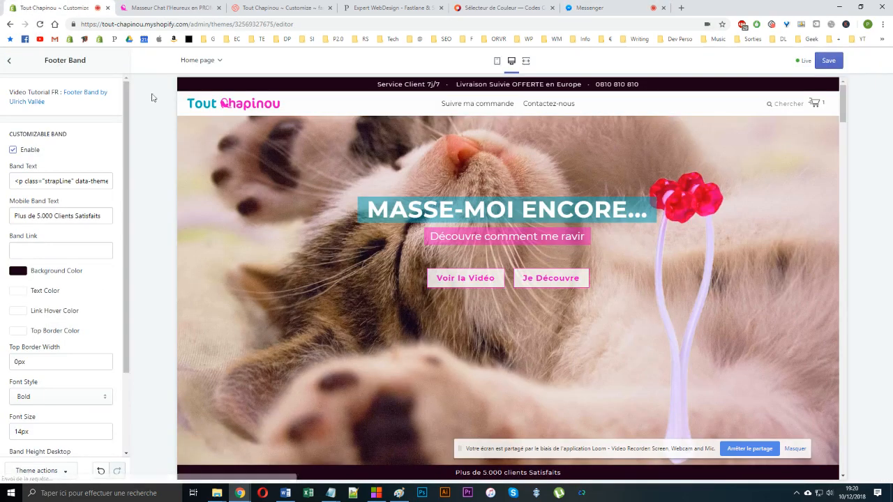
scroll(248, 297, "down", 3)
scroll(252, 300, "down", 2)
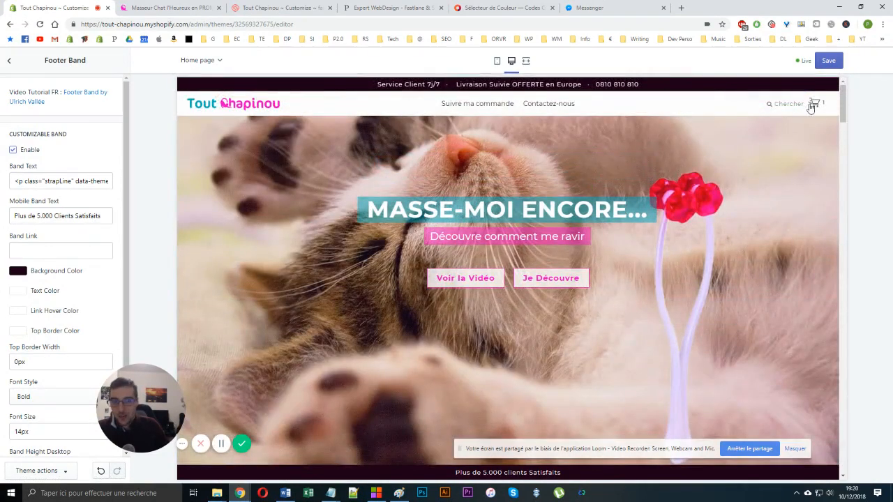
left_click(813, 105)
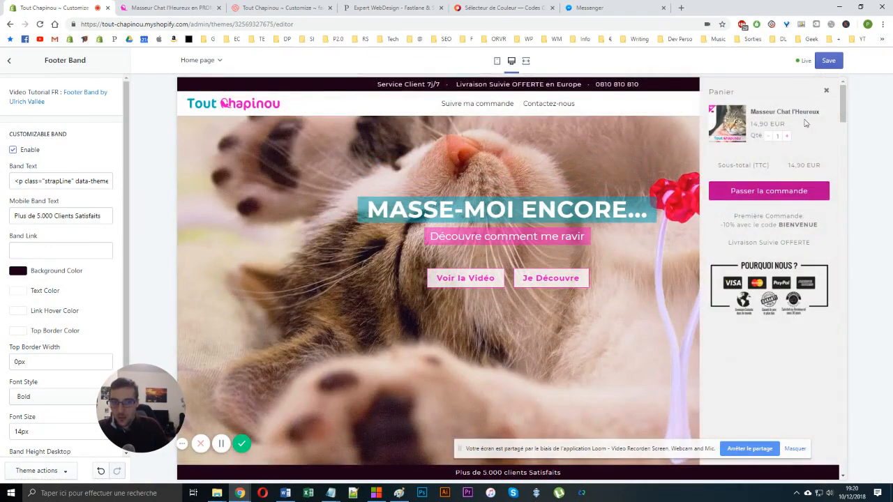
scroll(612, 265, "down", 5)
left_click(562, 310)
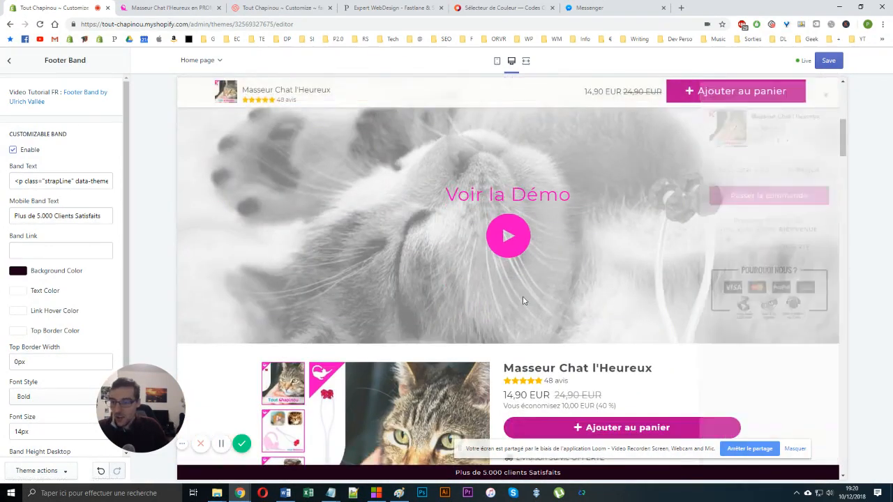
scroll(640, 279, "up", 5)
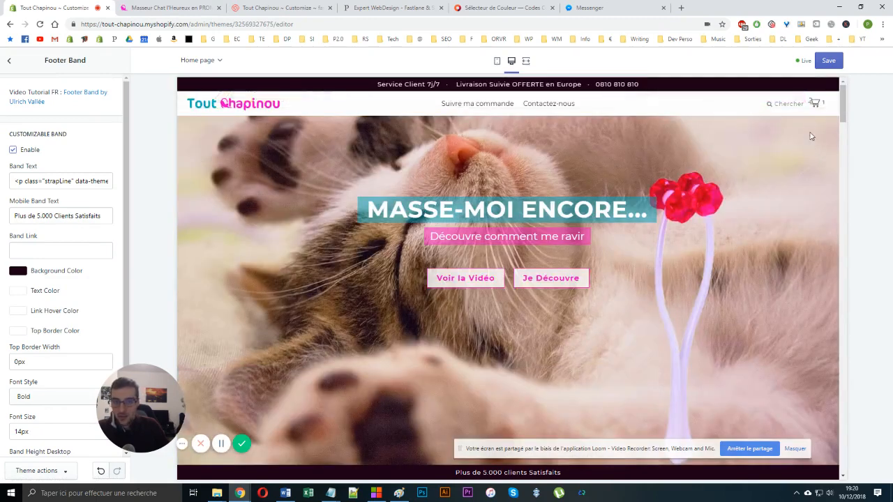
Open the theme's Cart settings and copy the hex value of the Cart Button Hover Background
left_click(9, 60)
scroll(61, 240, "up", 4)
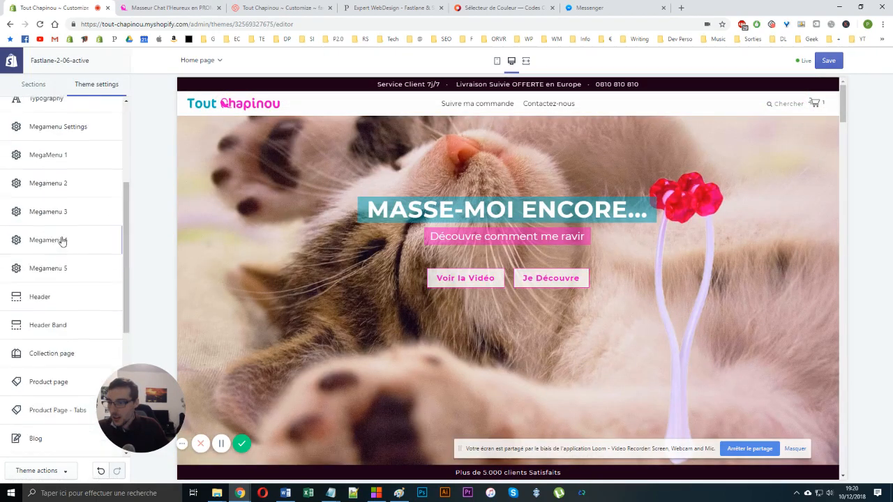
scroll(57, 219, "up", 3)
left_click(43, 207)
scroll(67, 228, "down", 5)
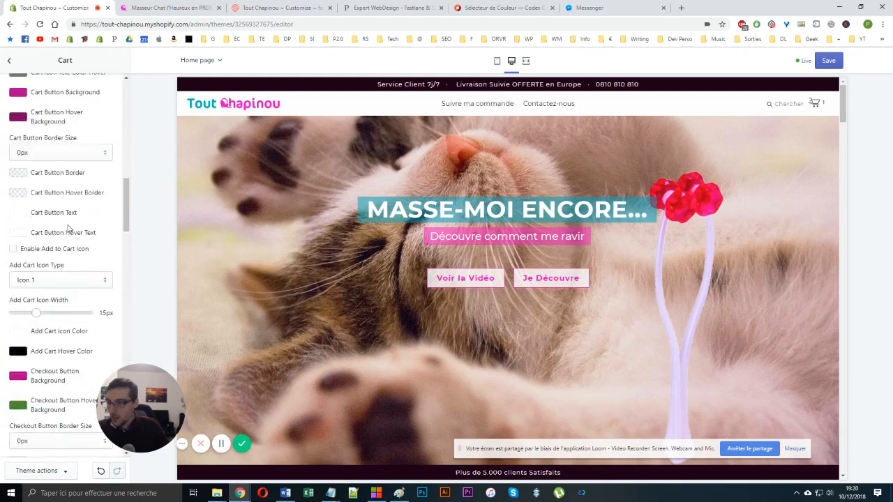
scroll(28, 317, "down", 3)
scroll(14, 212, "up", 5)
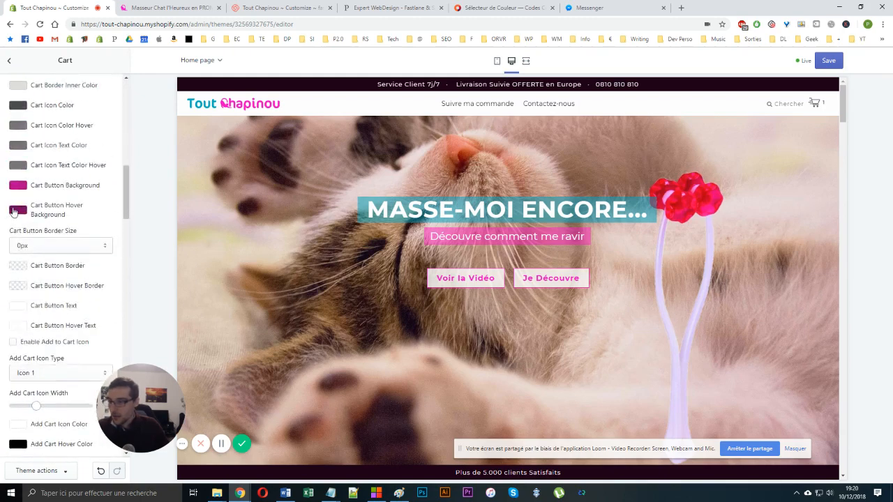
left_click(14, 212)
double_click(45, 303)
left_click(126, 213)
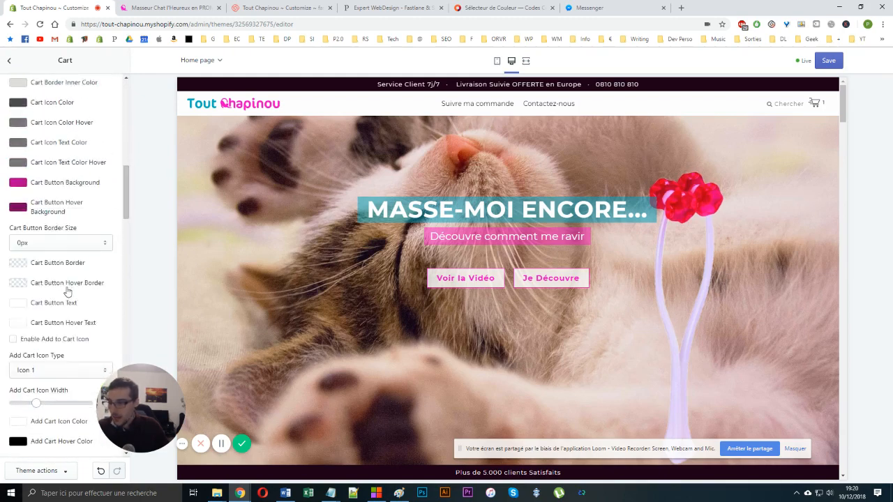
Set the Checkout Button Hover Background to the copied colour #7B0062
scroll(68, 292, "down", 3)
left_click(18, 312)
double_click(48, 405)
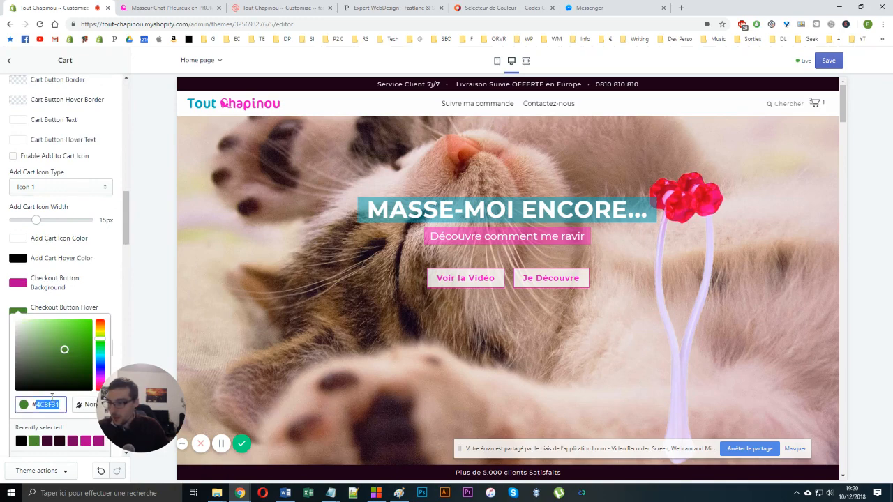
left_click(144, 237)
Copy the Checkout Button Background colour #B90092 and apply it to the Cart Page section's Button Background
scroll(73, 256, "down", 10)
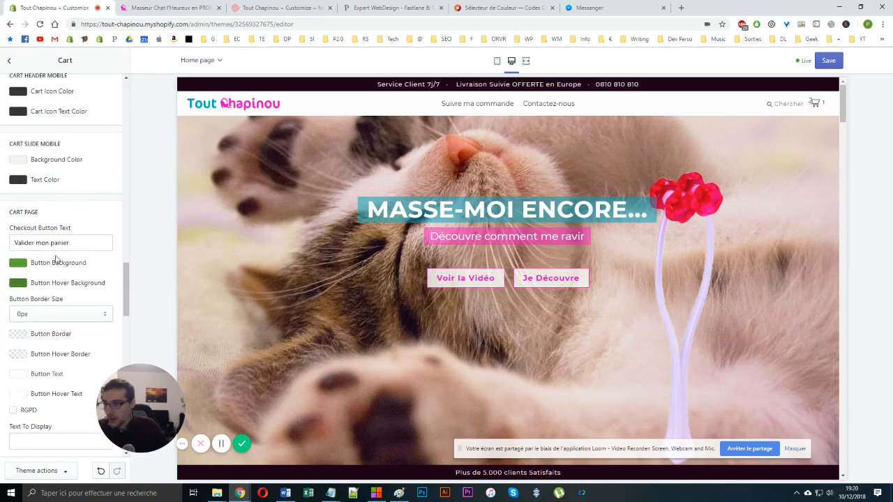
left_click(13, 265)
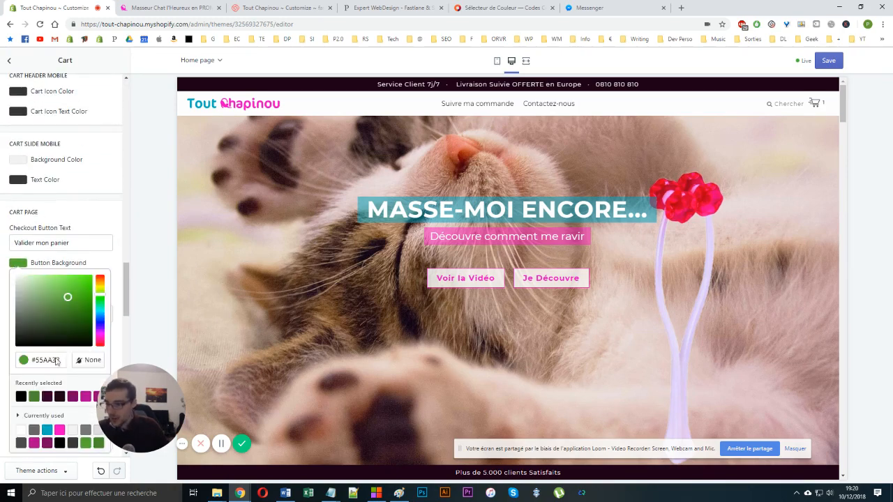
scroll(56, 314, "up", 8)
left_click(28, 237)
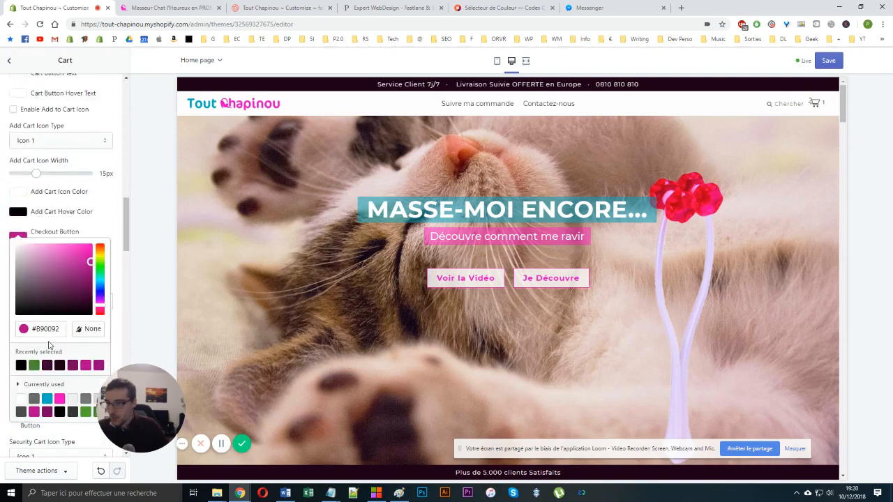
double_click(44, 327)
left_click(130, 268)
scroll(65, 304, "down", 8)
scroll(66, 304, "down", 2)
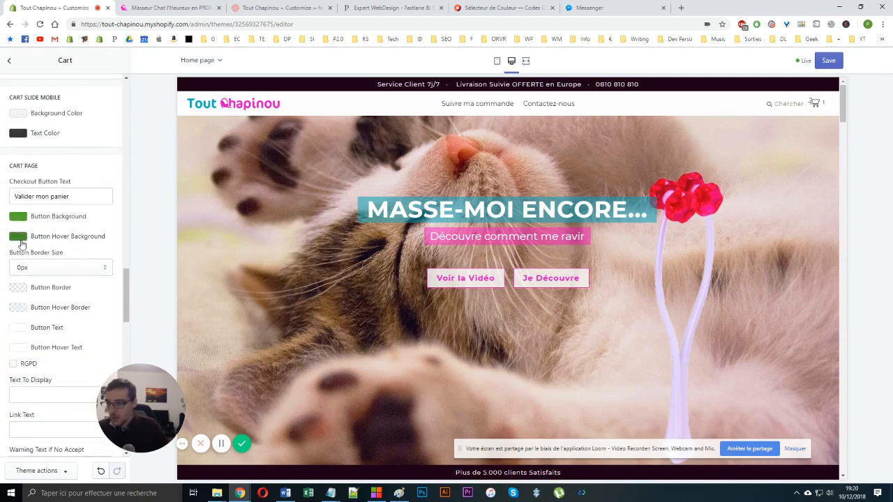
left_click(19, 220)
double_click(44, 313)
key("ctrl+v")
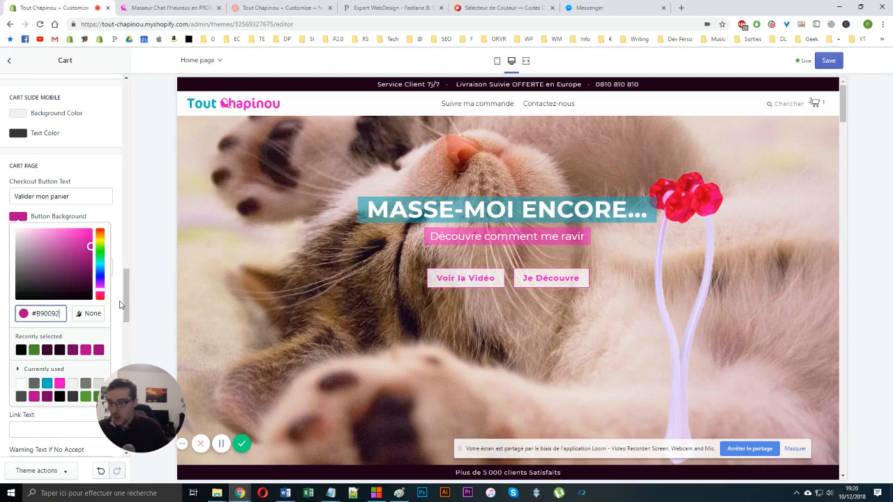
left_click(122, 305)
Copy the Checkout Button Hover Background colour #7B0062 and apply it to the Cart Page section's Button Hover Background
scroll(77, 245, "up", 5)
scroll(76, 245, "up", 2)
left_click(19, 219)
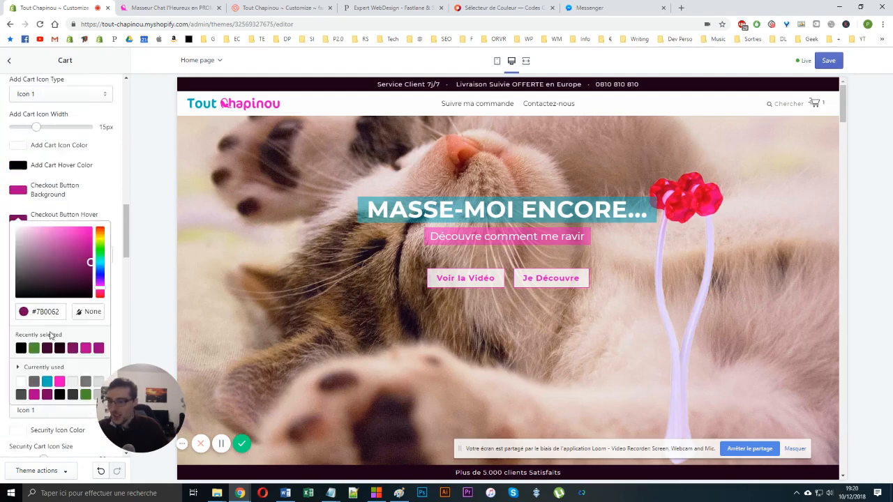
double_click(43, 315)
key("ctrl+c")
left_click(127, 259)
scroll(76, 293, "down", 7)
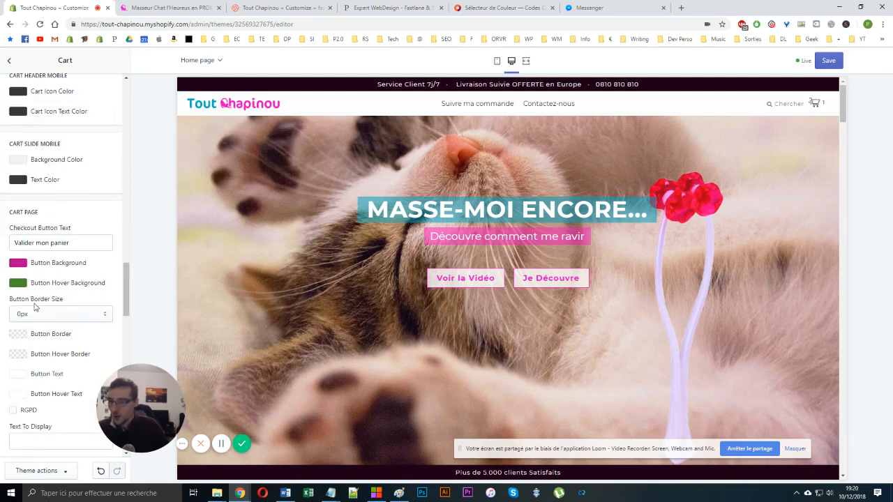
left_click(18, 283)
double_click(44, 380)
key("ctrl+v")
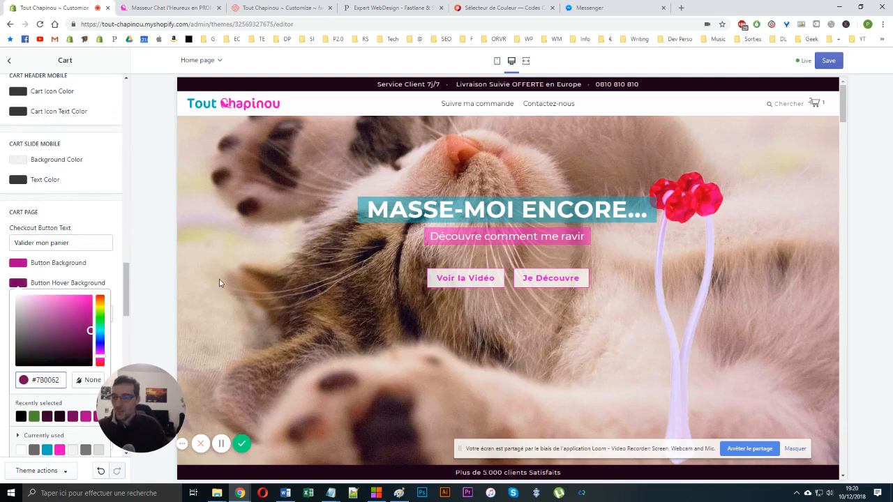
scroll(243, 280, "down", 1)
left_click(140, 286)
Review the remaining Cart settings and the home page preview down to the product section, and open the list of previewable pages
scroll(70, 300, "down", 6)
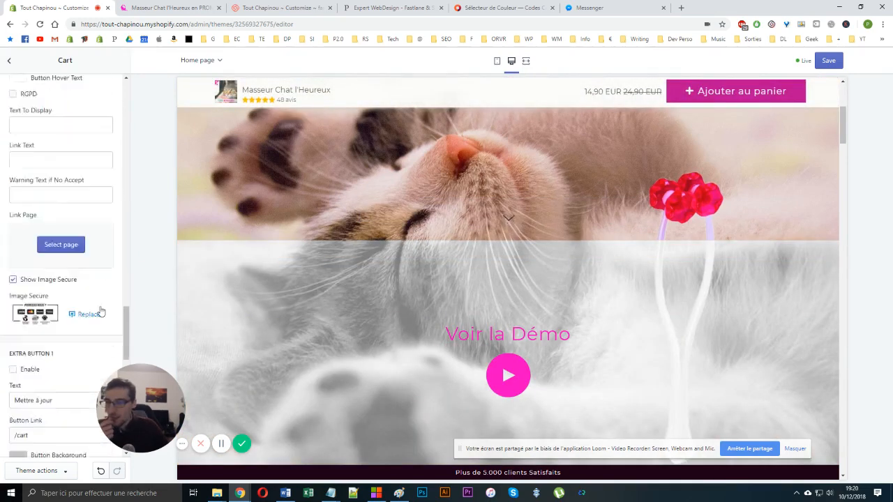
scroll(69, 305, "up", 5)
scroll(364, 255, "up", 5)
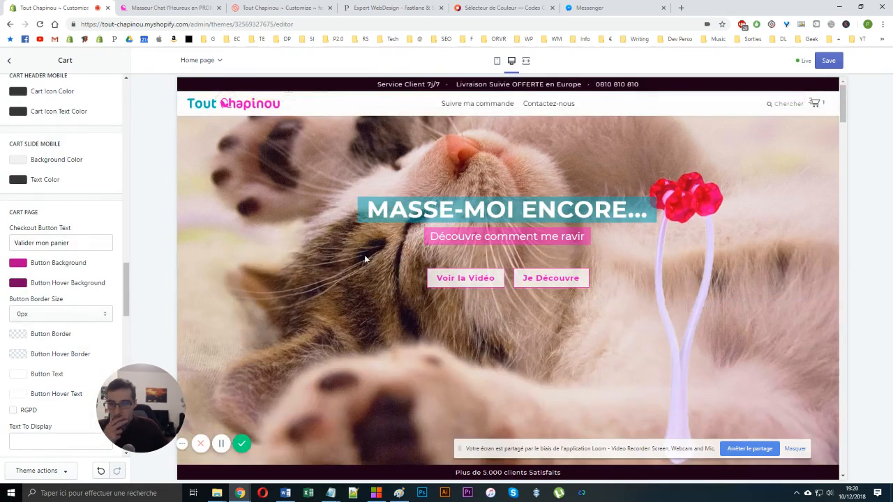
scroll(647, 187, "down", 5)
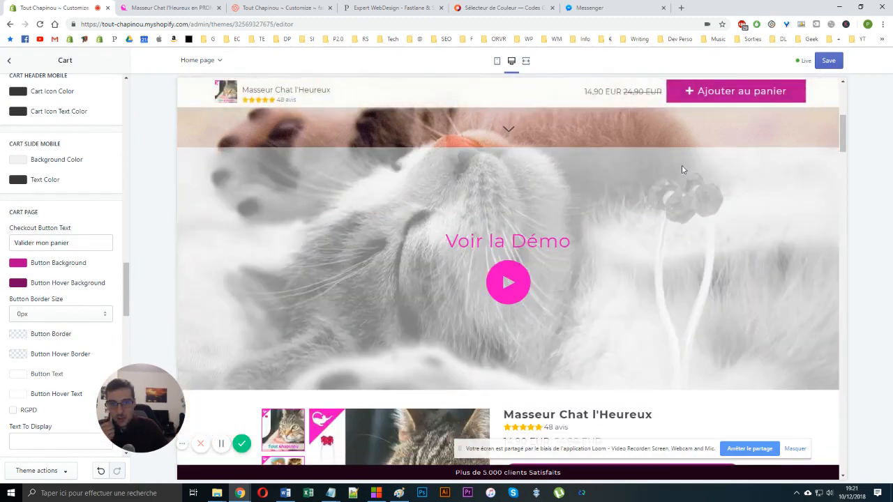
scroll(682, 167, "down", 5)
scroll(578, 184, "up", 6)
scroll(573, 198, "down", 4)
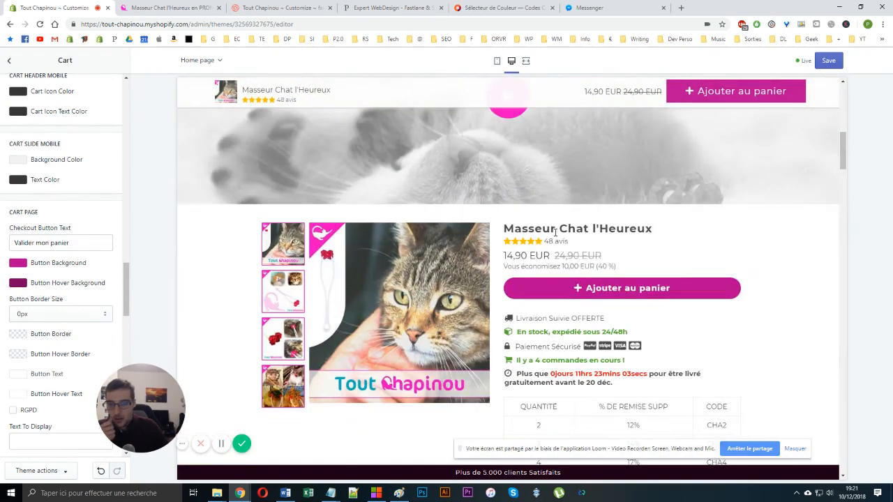
scroll(555, 227, "up", 7)
left_click(224, 62)
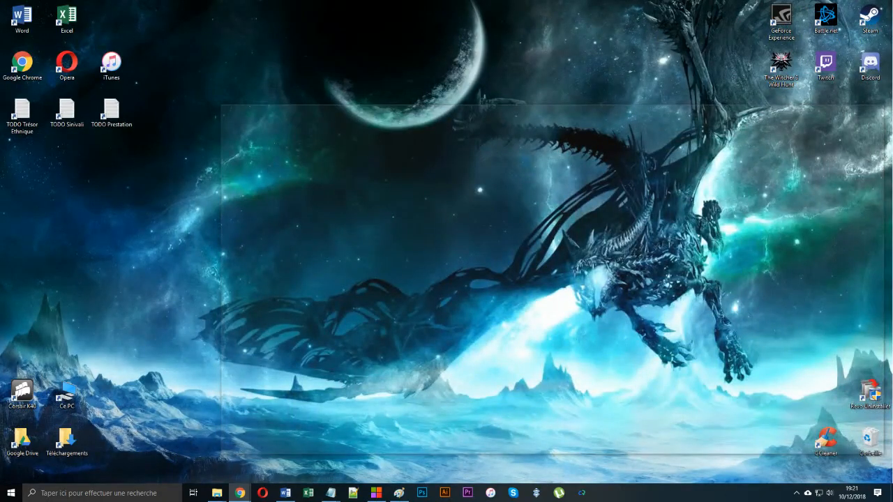
In the Notepad notes, insert an empty CSS comment /* */ on the line above the cart button rule
key("alt+Tab")
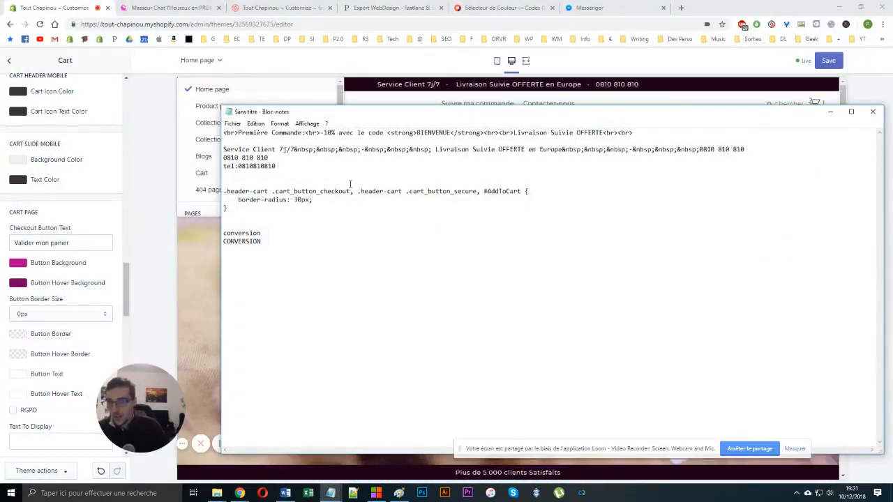
left_click(350, 184)
key("Return")
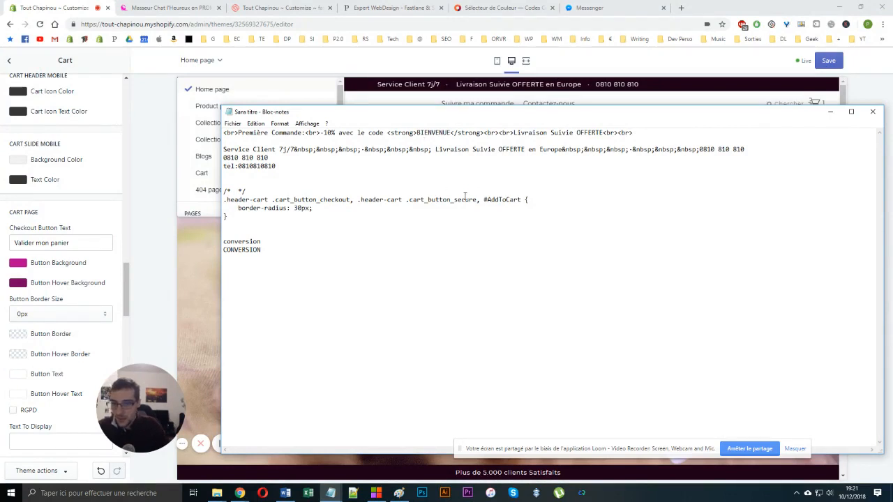
Move the #AddToCart selector out of the cart button rule to its own line below, and label that rule's comment Cart Slide
left_click_drag(522, 202, 484, 201)
key("ctrl+c")
key("BackSpace")
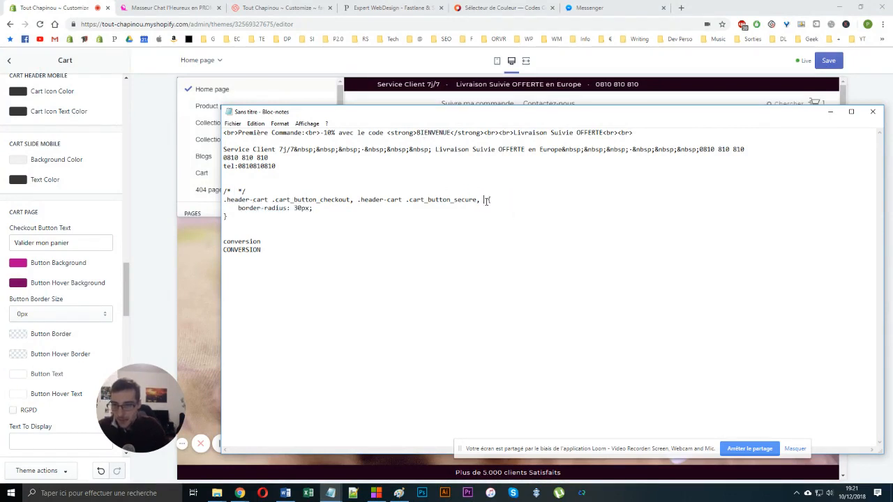
left_click(378, 226)
key("Return")
key("Return")
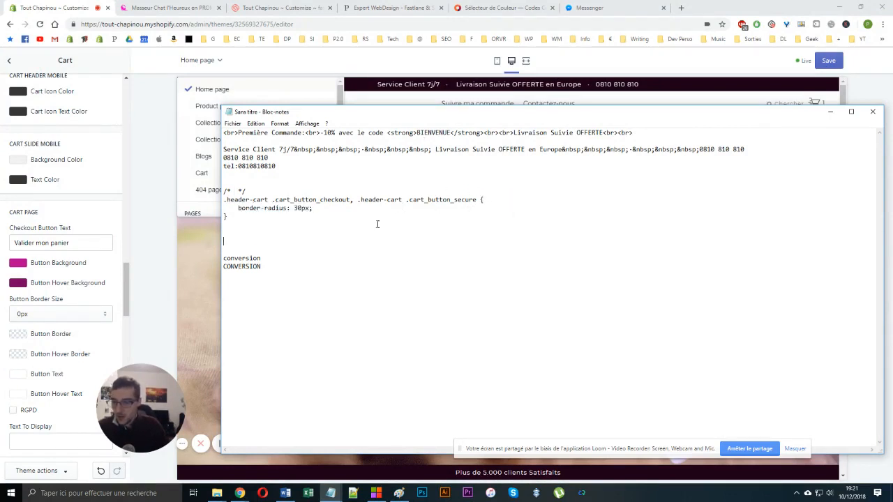
key("ctrl+v")
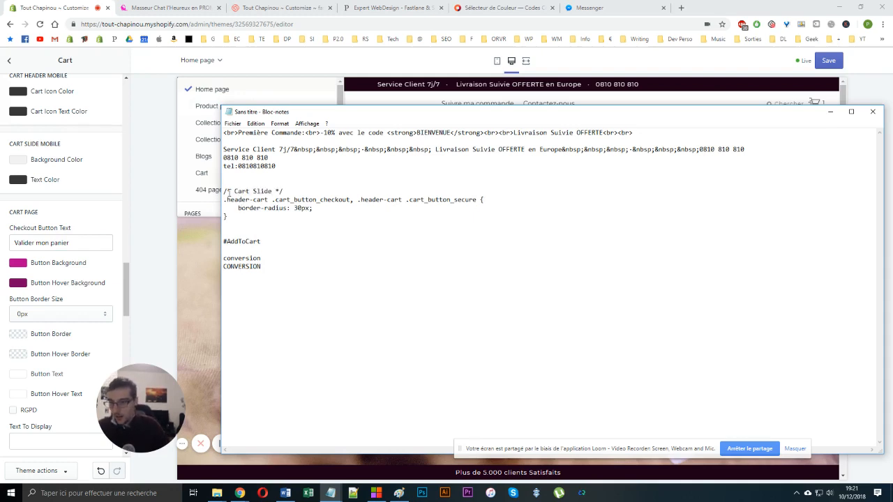
Copy the border-radius: 30px declaration block from the Cart Slide rule and attach it to the #AddToCart selector
left_click_drag(418, 207, 478, 196)
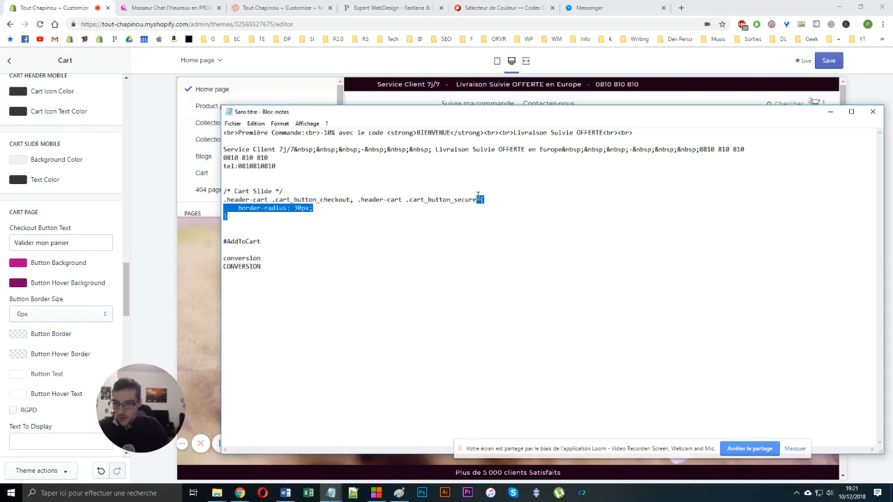
key("ctrl+c")
left_click(305, 242)
key("ctrl+v")
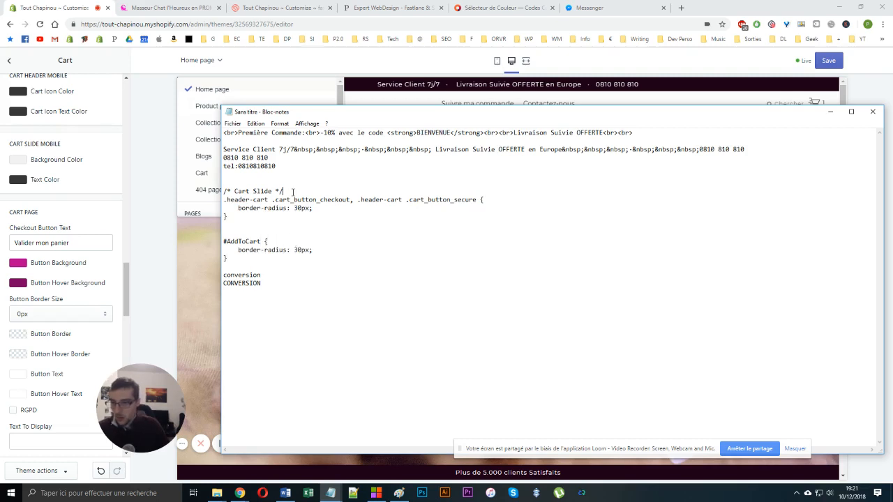
Copy the Cart Slide comment above the #AddToCart rule and reword it to /* ATC Product Page */
left_click_drag(292, 192, 224, 193)
key("ctrl+c")
left_click(240, 233)
key("Return")
key("ctrl+v")
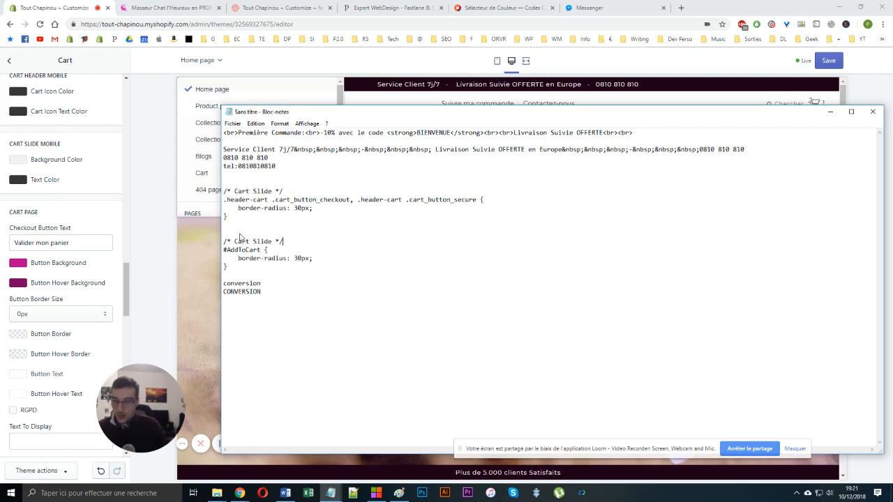
left_click_drag(234, 242, 277, 241)
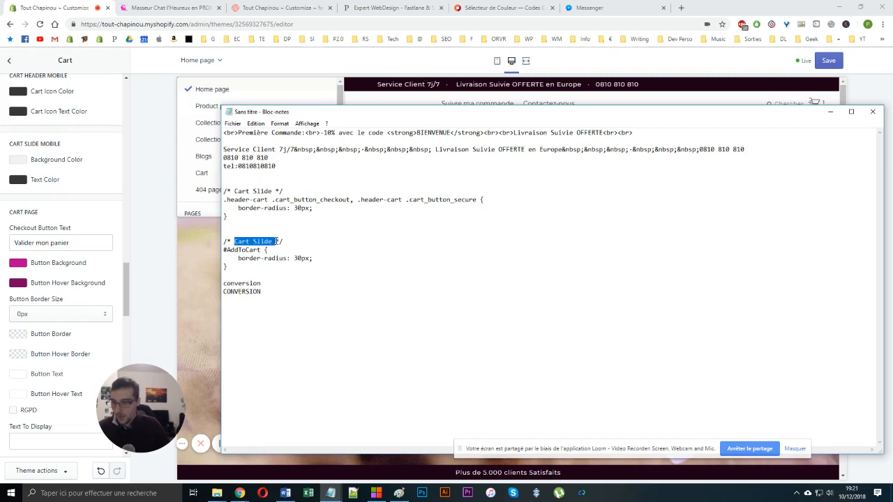
type("ATC Product ")
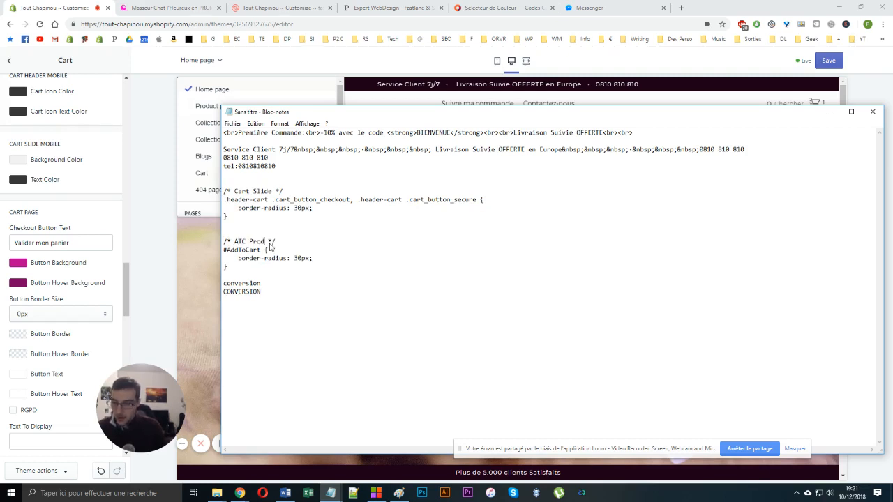
type("Page")
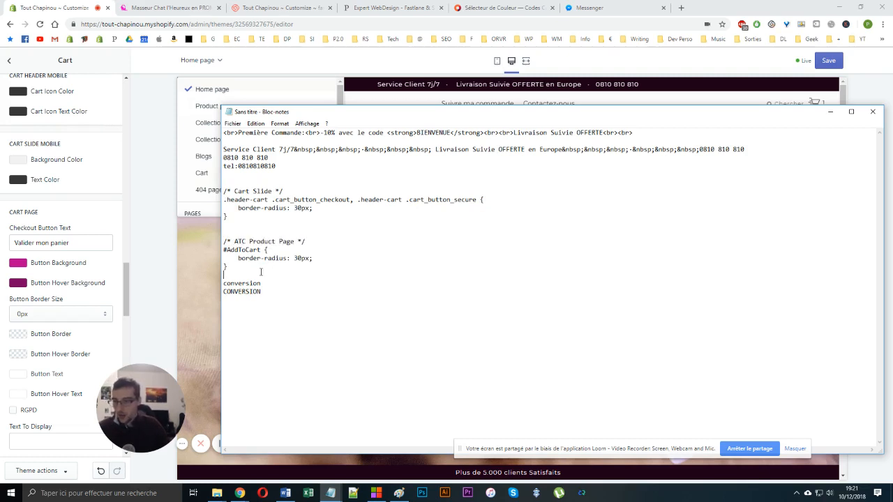
Add blank lines after the #AddToCart rule and paste a copy of the whole ATC Product Page block there
key("Return")
key("Return")
key("Return")
left_click(251, 276)
key("shift+Up")
key("shift+Up")
key("shift+Up")
key("shift+Up")
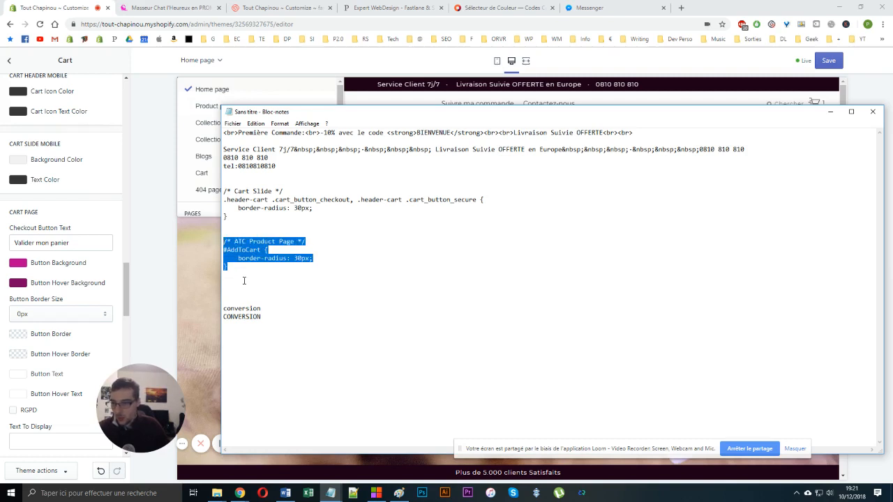
key("ctrl+c")
left_click(243, 281)
key("ctrl+v")
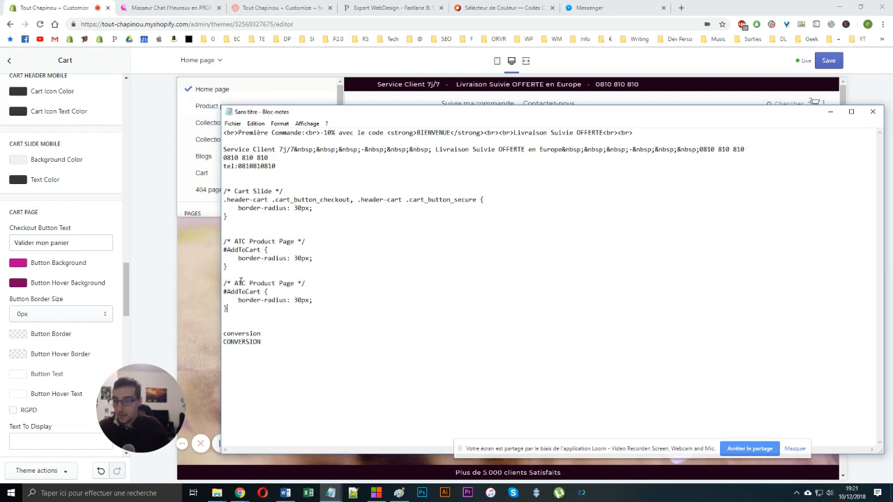
Rename the copied block's comment to Sticky Cart Product Page and replace its selector with the placeholder xxxx
left_click_drag(237, 283, 274, 284)
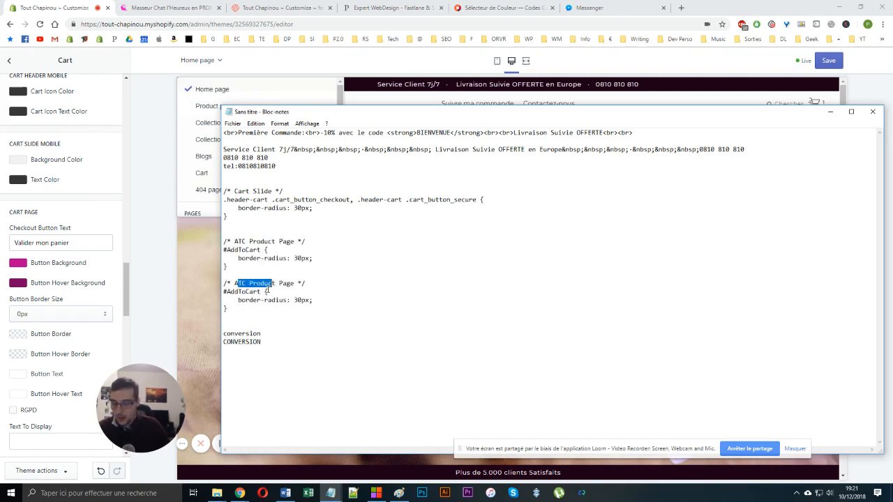
key("BackSpace")
key("BackSpace")
type("S")
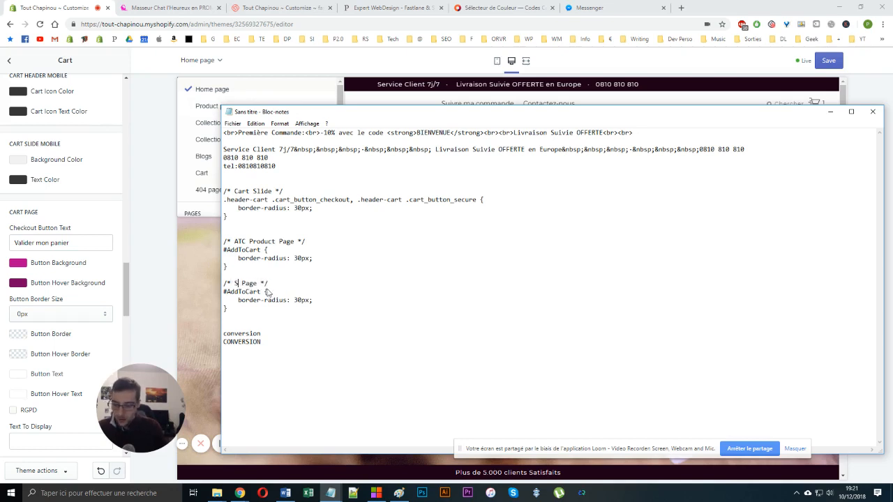
type("ticky Cart ")
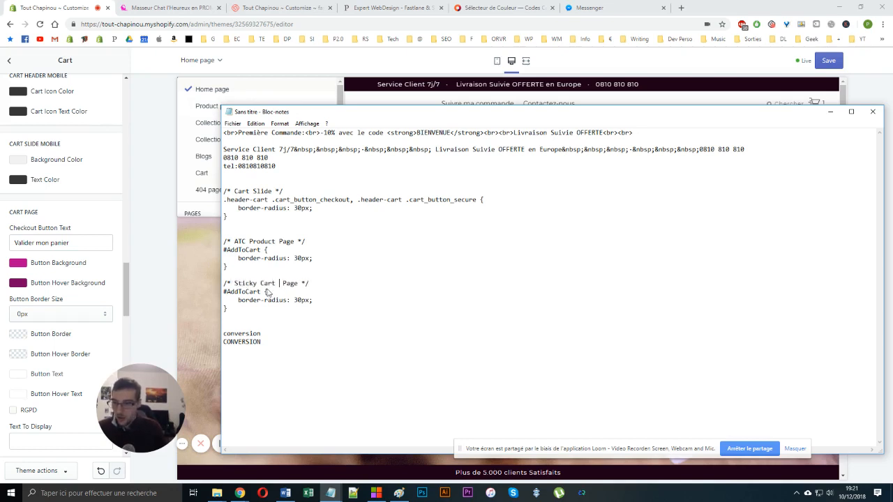
type("Product")
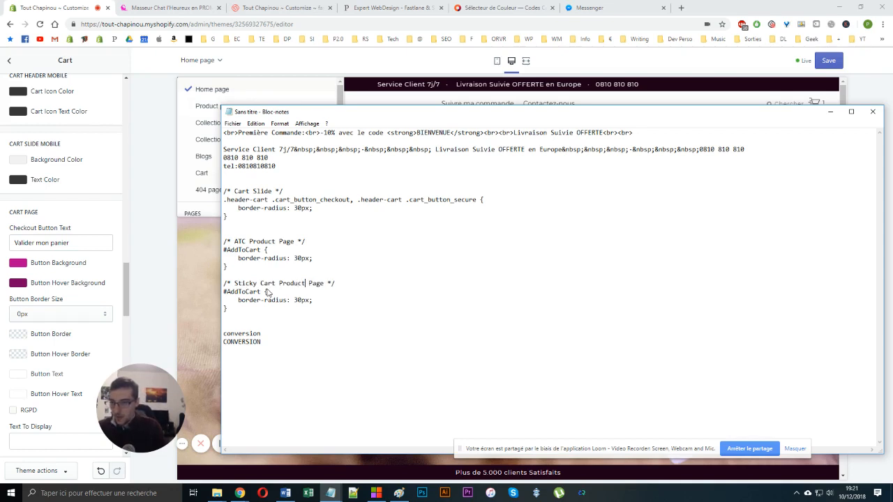
left_click_drag(264, 291, 222, 283)
type("xxxx")
Duplicate the Sticky Cart Product Page block directly below itself, separating it from the surrounding text with blank lines
left_click(240, 306)
key("ctrl+c")
left_click(240, 316)
key("ctrl+v")
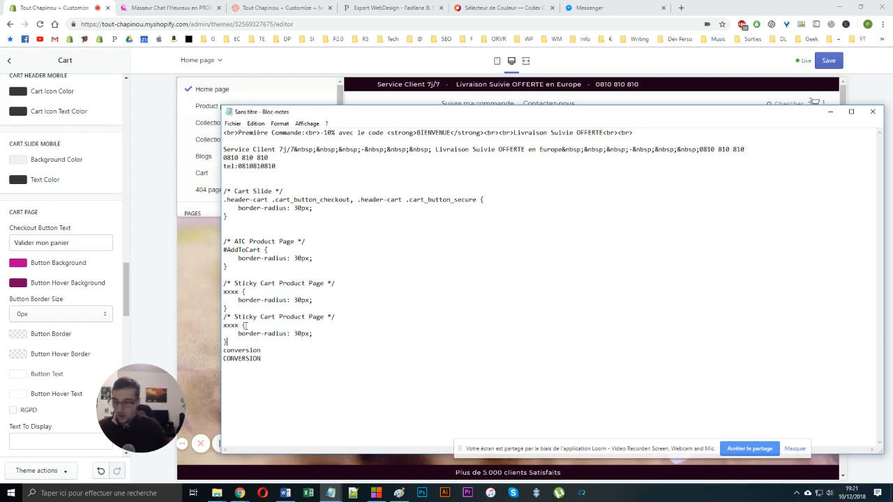
key("Return")
left_click(237, 311)
key("Return")
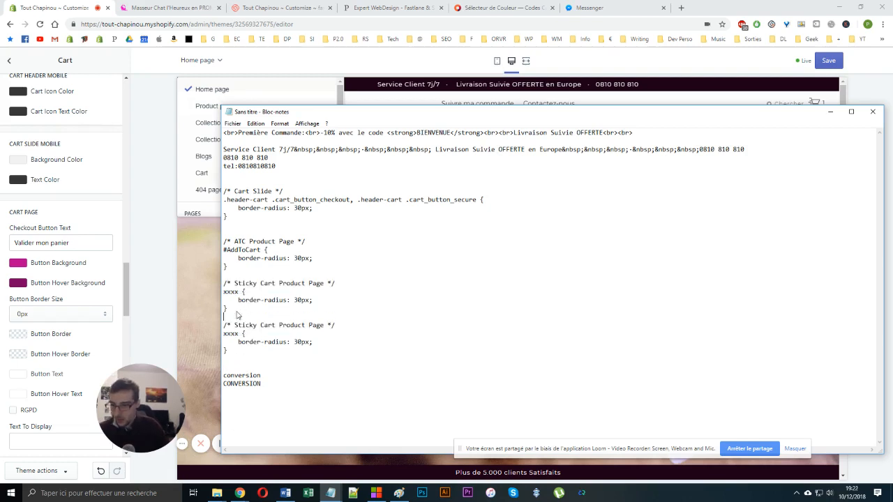
Delete the uppercase CONVERSION line and change the last block's comment to Cart Page
left_click_drag(260, 385, 206, 374)
left_click(264, 378)
left_click_drag(260, 384, 222, 384)
key("BackSpace")
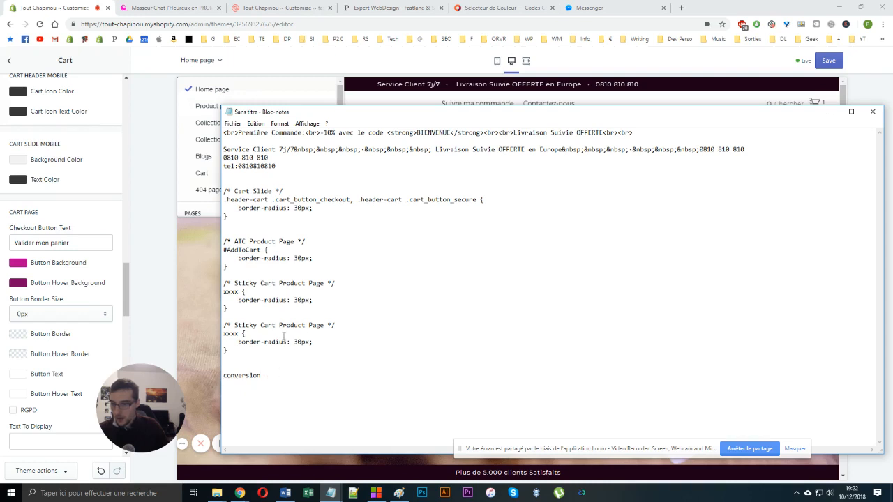
left_click_drag(235, 325, 302, 324)
type("Cart")
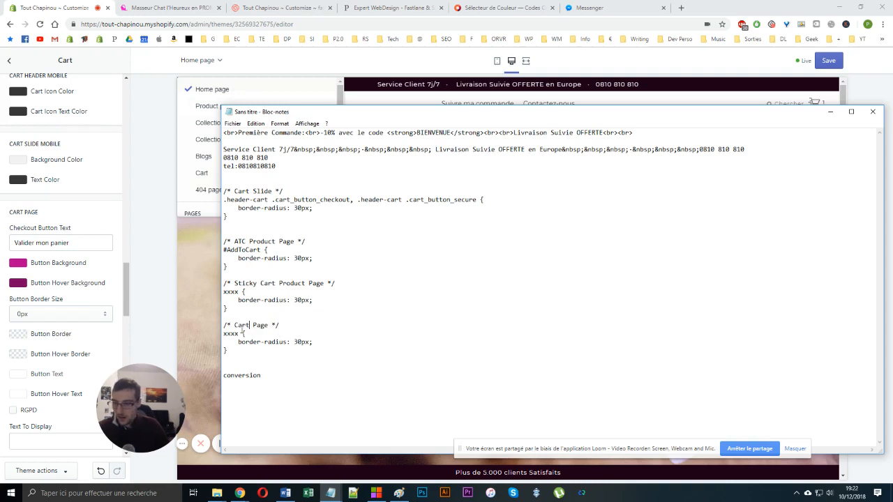
Even out the spacing between the CSS blocks by leaving two blank lines between the rules
left_click(239, 224)
key("Delete")
key("Return")
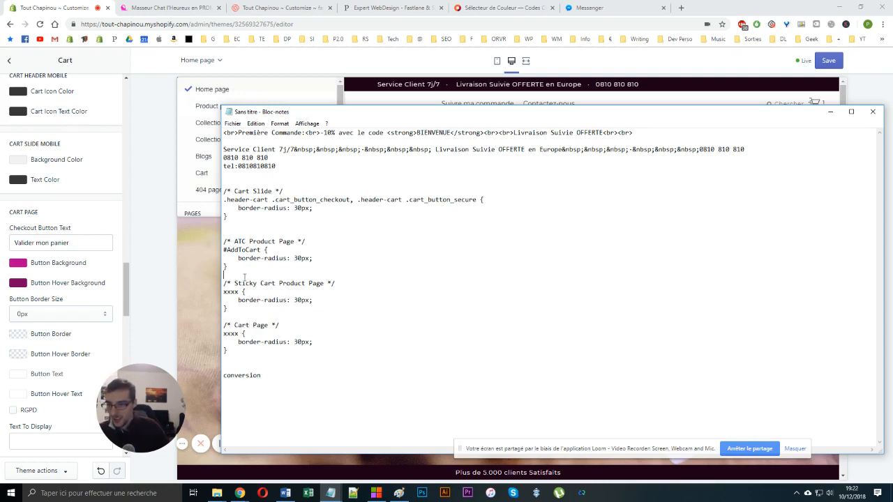
left_click(248, 275)
key("Return")
key("Return")
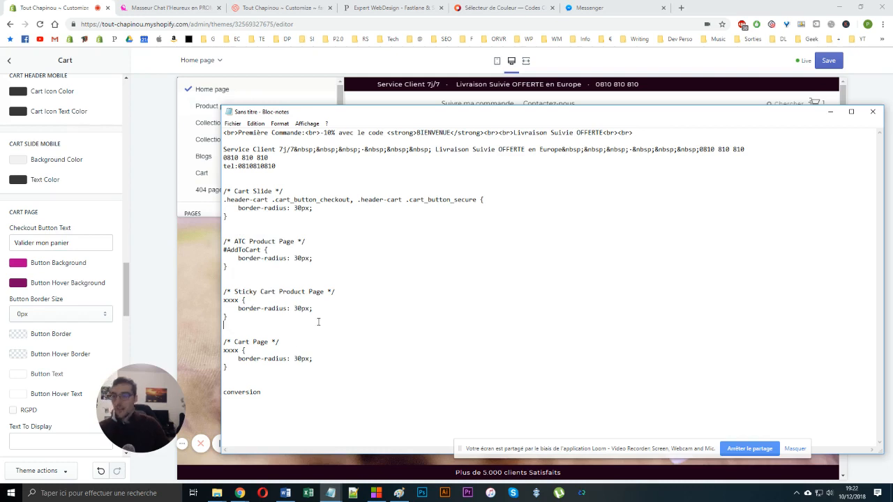
Inspect the header band and footer band texts on the home page in the desktop preview and in the mobile preview
left_click_drag(152, 402, 83, 417)
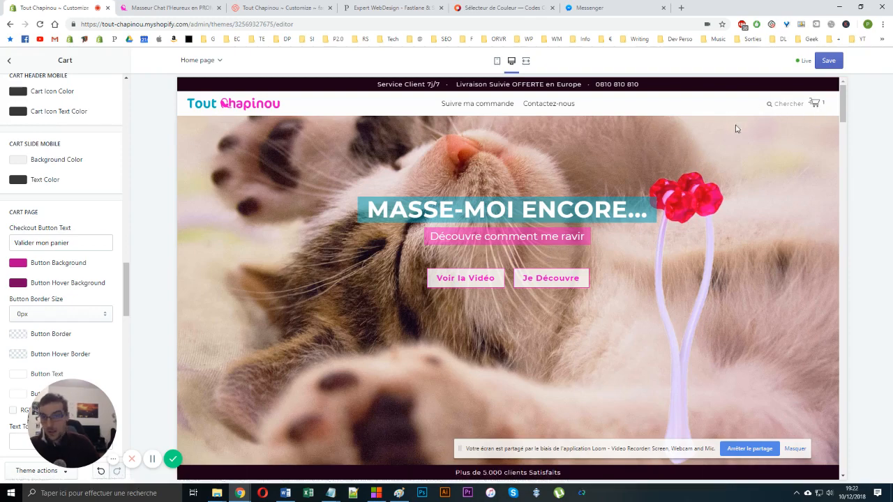
scroll(478, 177, "down", 7)
scroll(314, 213, "up", 7)
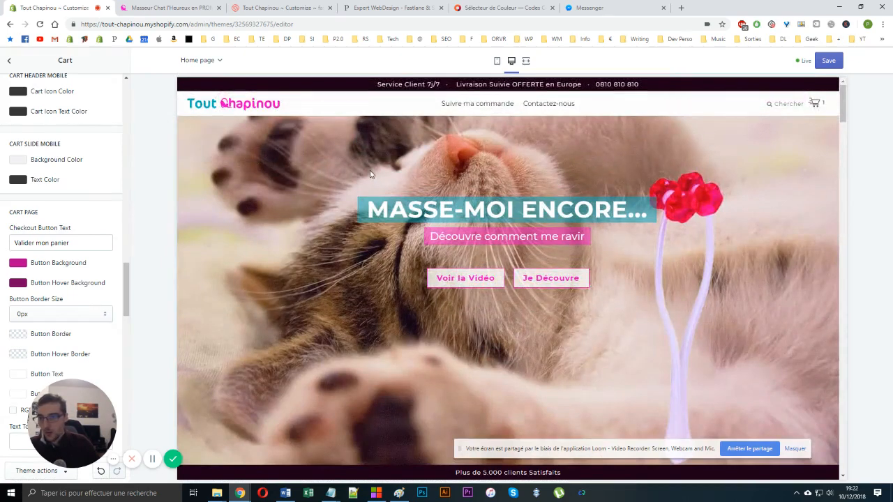
scroll(371, 174, "down", 7)
scroll(371, 174, "up", 7)
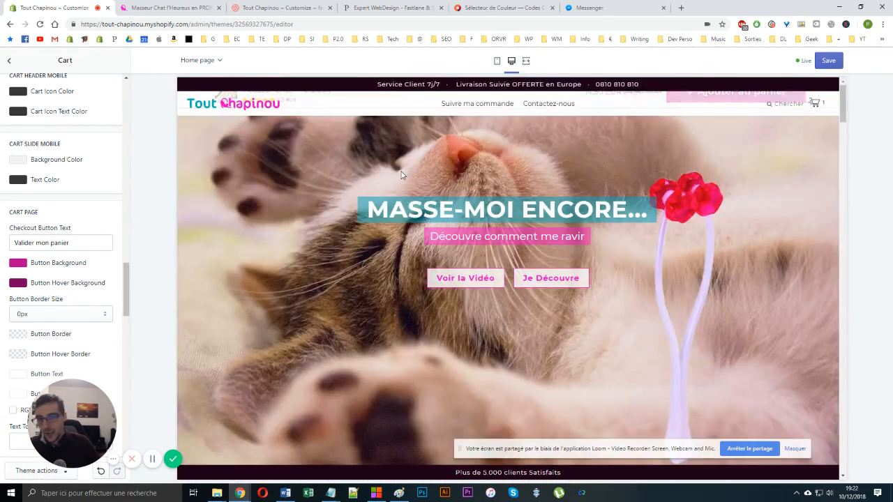
triple_click(399, 83)
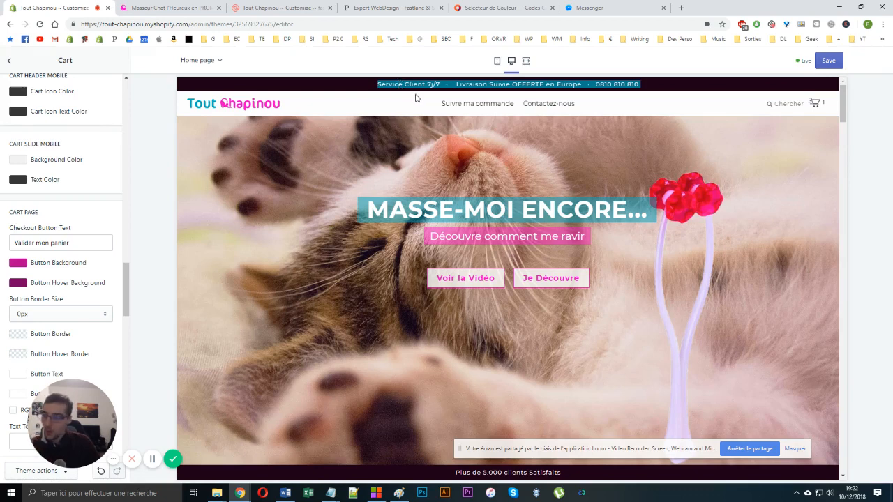
left_click(507, 472)
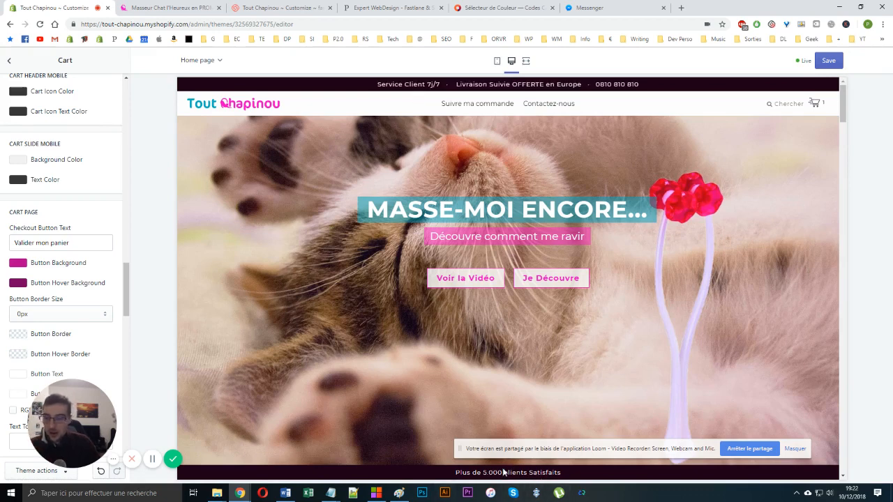
triple_click(489, 472)
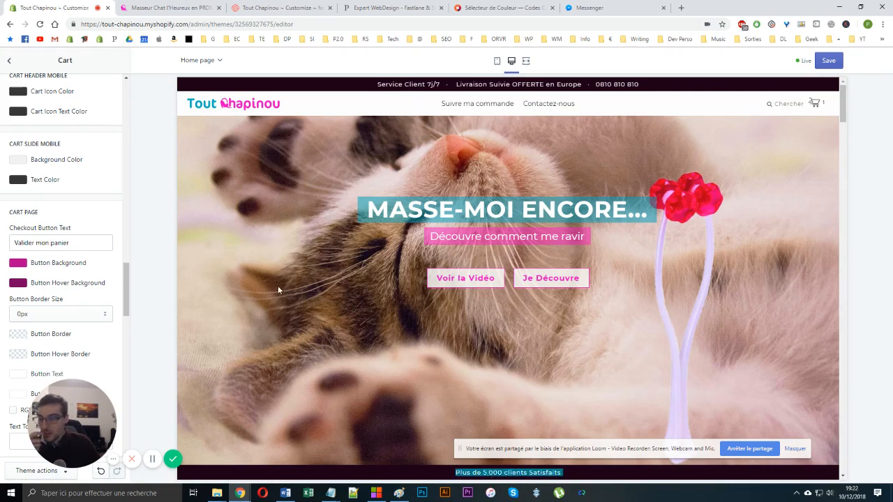
scroll(298, 278, "down", 5)
left_click(496, 60)
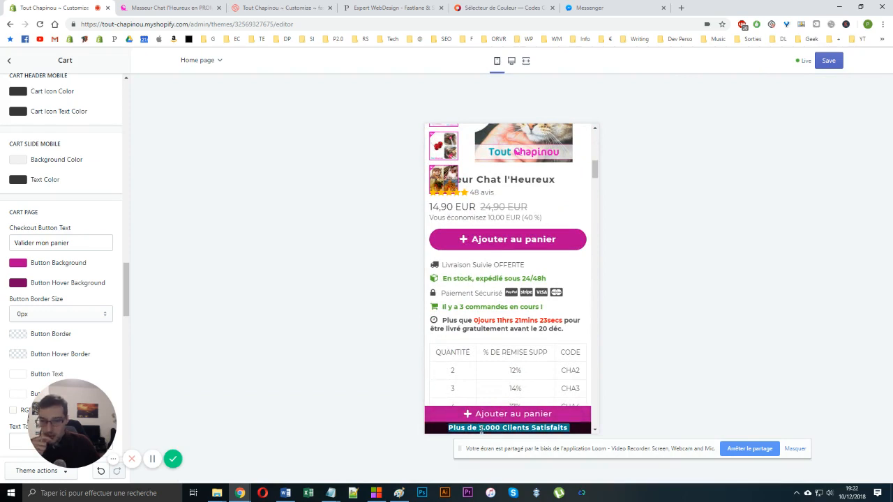
In the theme's Footer Band settings, set the Font Size to 12px and the Font Style to Lighter
left_click(10, 62)
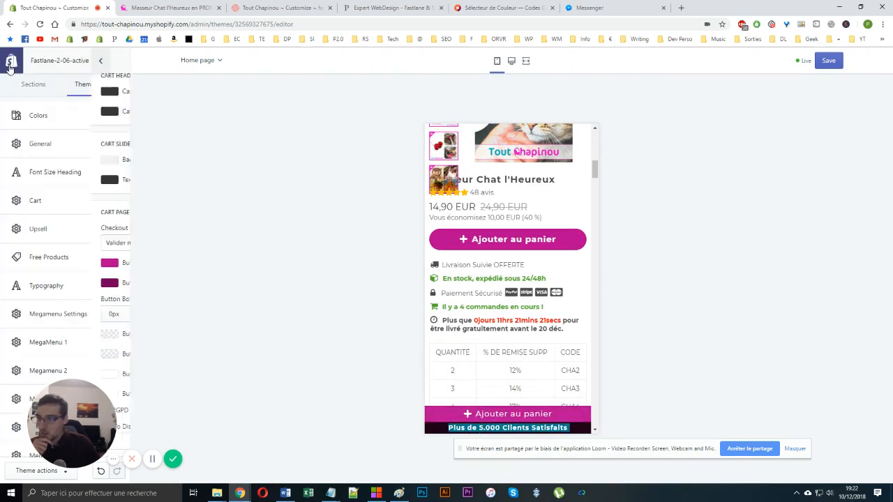
scroll(91, 251, "down", 4)
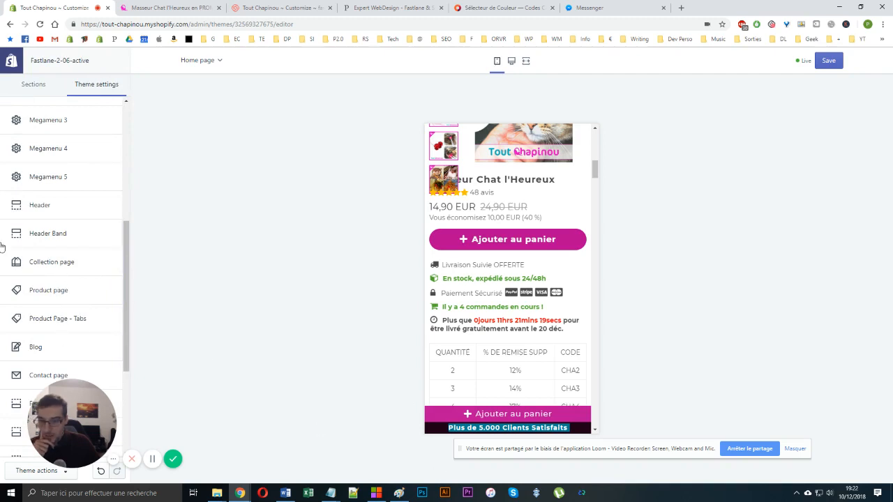
scroll(74, 292, "down", 5)
left_click(63, 279)
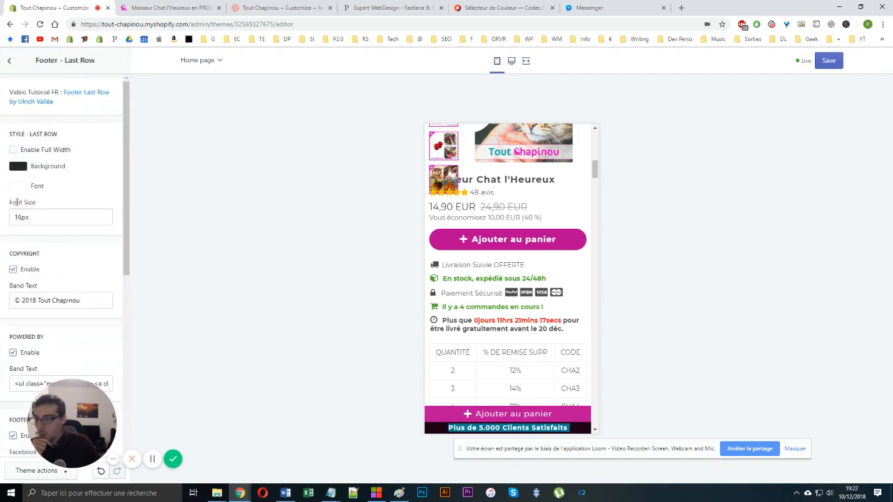
left_click(9, 60)
left_click(54, 305)
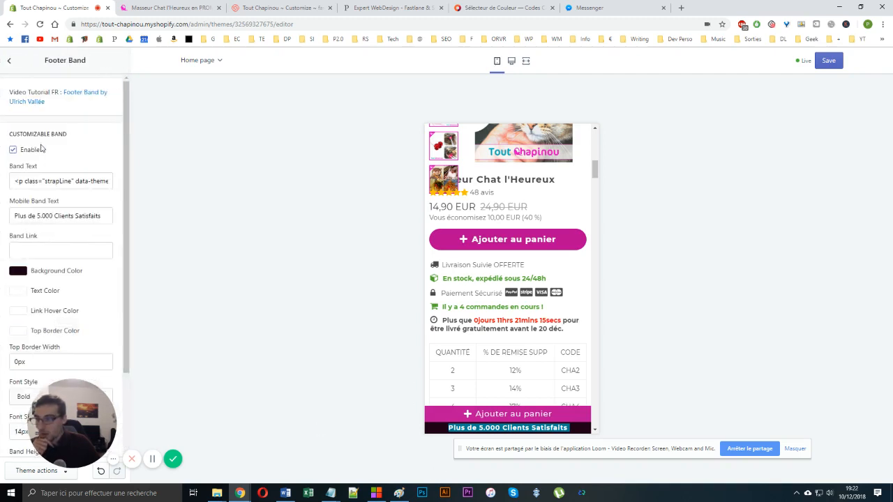
scroll(41, 178, "down", 2)
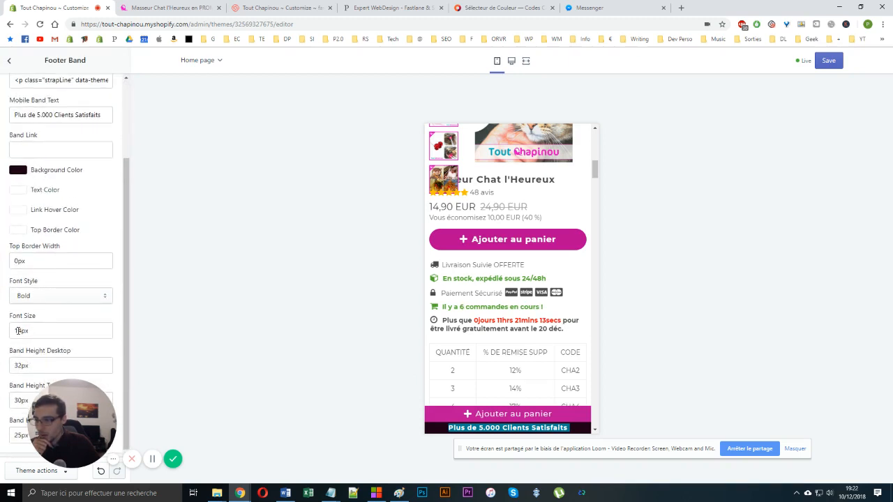
left_click_drag(18, 331, 21, 330)
type("2")
left_click(36, 297)
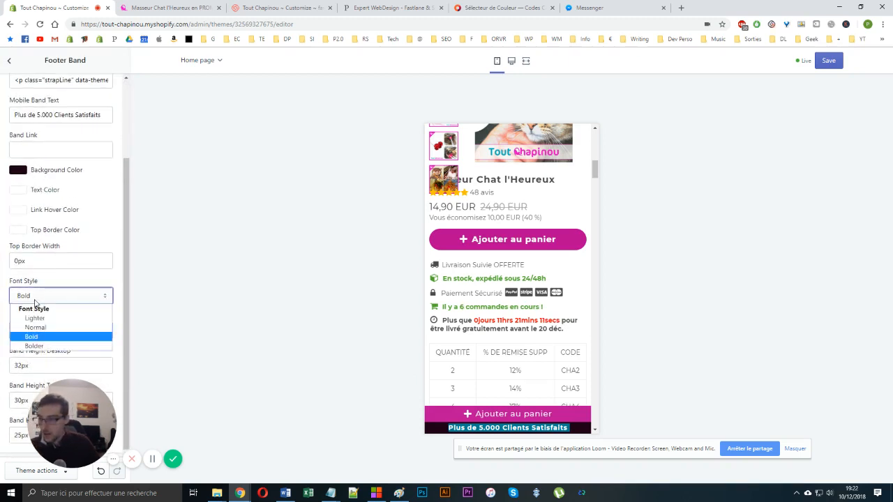
left_click(28, 320)
left_click(298, 323)
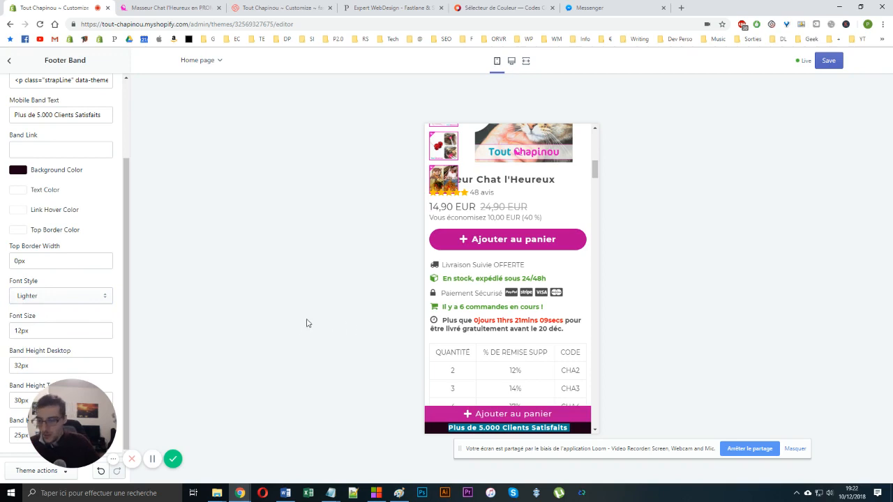
Capitalise the word Clients in the Footer Band's Band Text so it reads "Plus de 5.000 Clients Satisfaits"
scroll(45, 114, "up", 2)
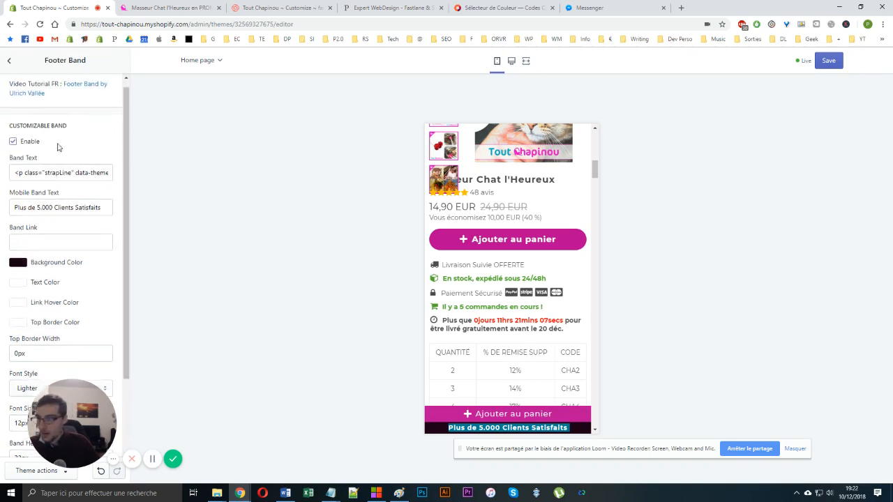
left_click_drag(63, 173, 282, 165)
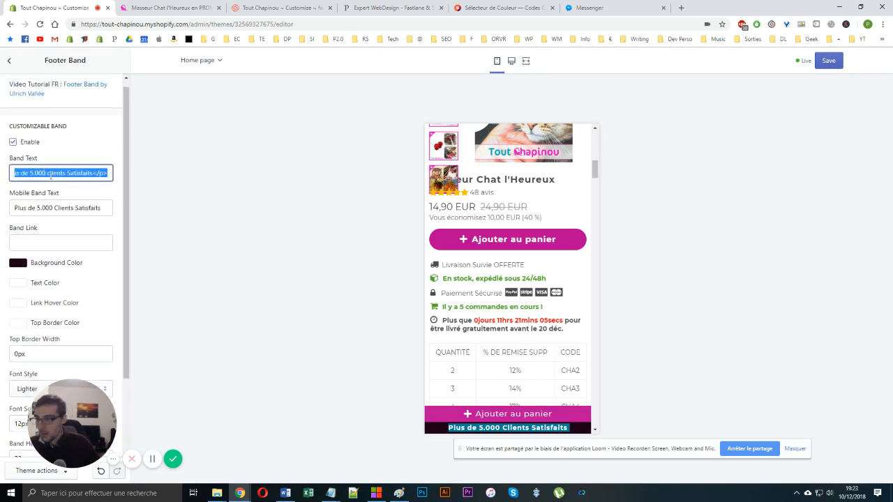
left_click(49, 173)
key("Delete")
type("C")
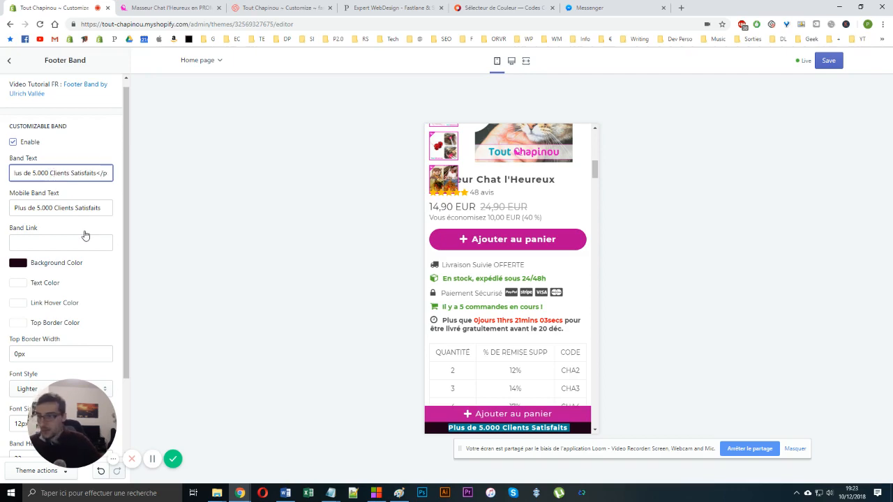
Check the footer band and the cart drawer's checkout button in the desktop preview of the home page
left_click(512, 61)
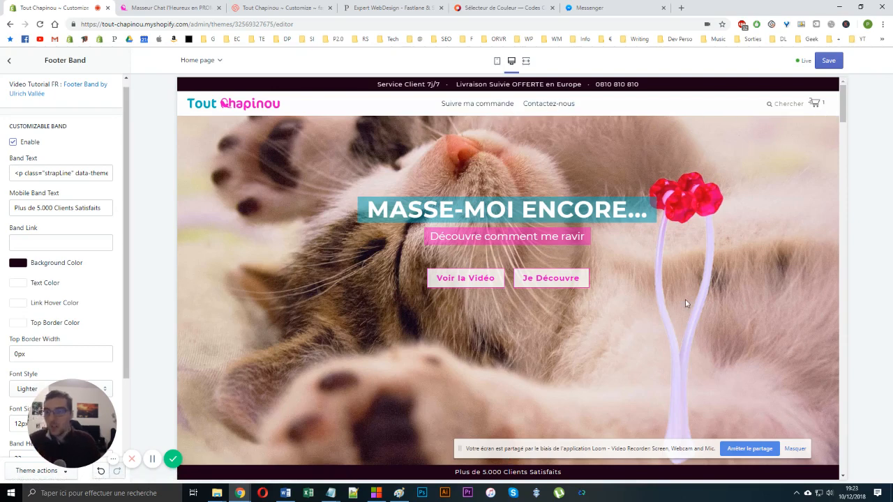
left_click(816, 106)
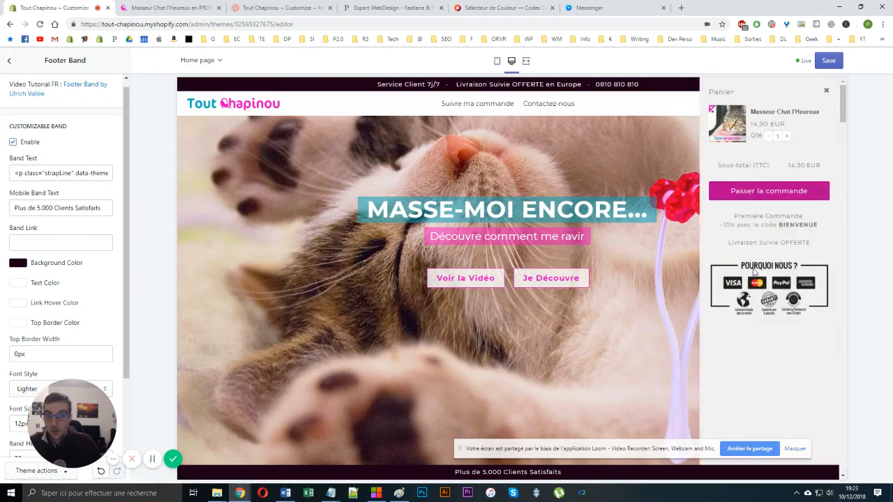
left_click(616, 220)
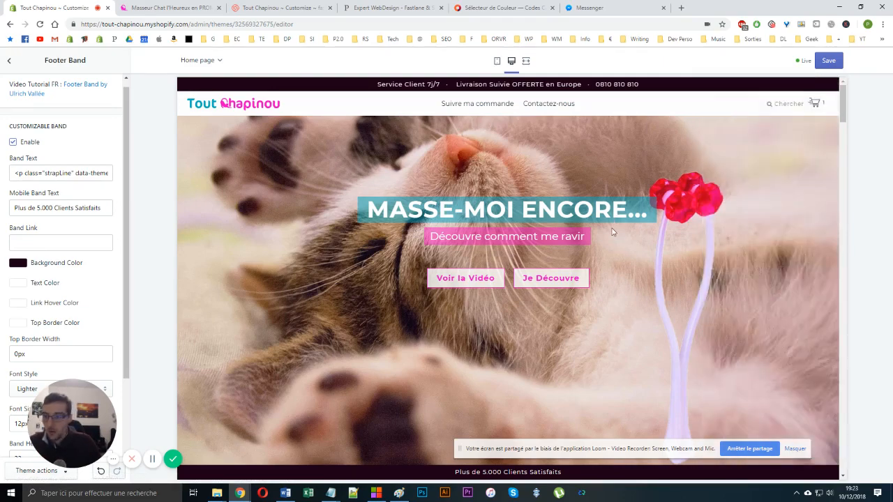
Review the home page in the desktop preview, from the hero banner through the demo video to the product section's cart button and description
scroll(614, 233, "down", 4)
scroll(567, 277, "down", 5)
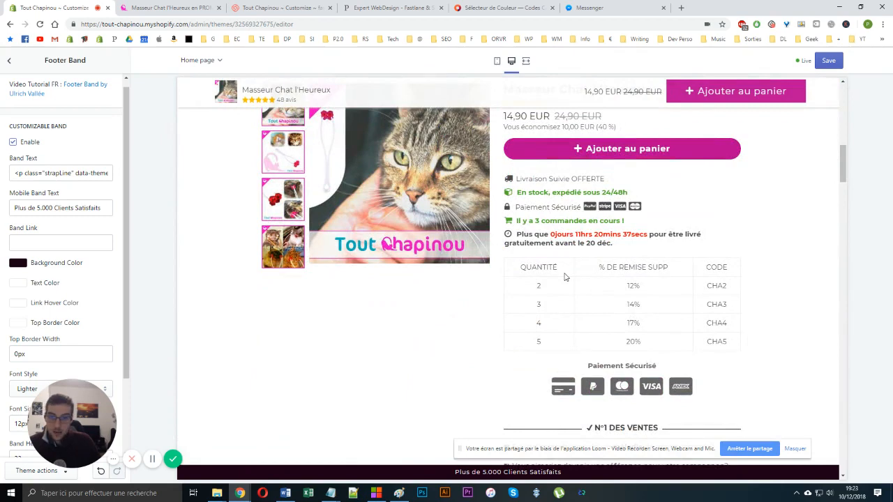
scroll(565, 277, "up", 2)
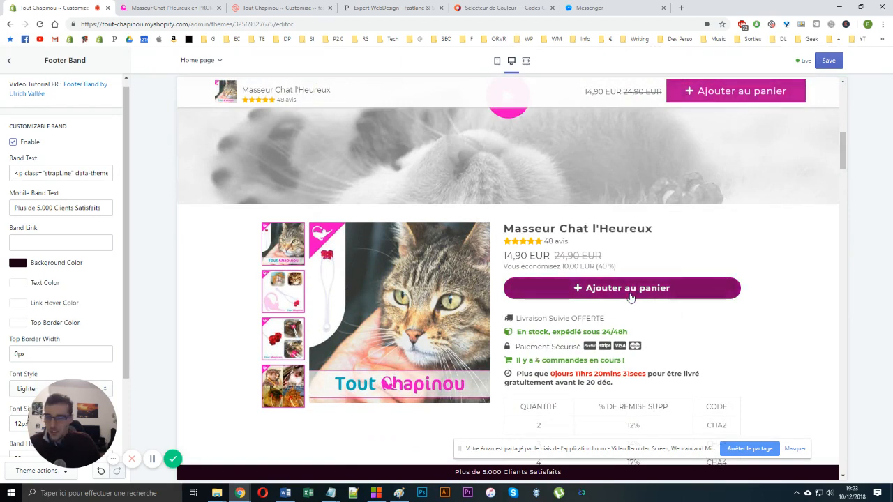
scroll(628, 296, "down", 4)
scroll(548, 284, "up", 3)
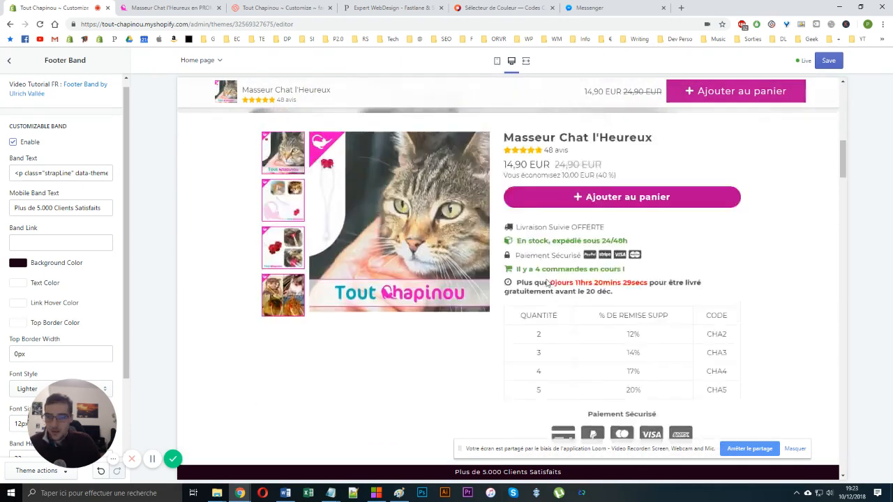
scroll(548, 284, "up", 1)
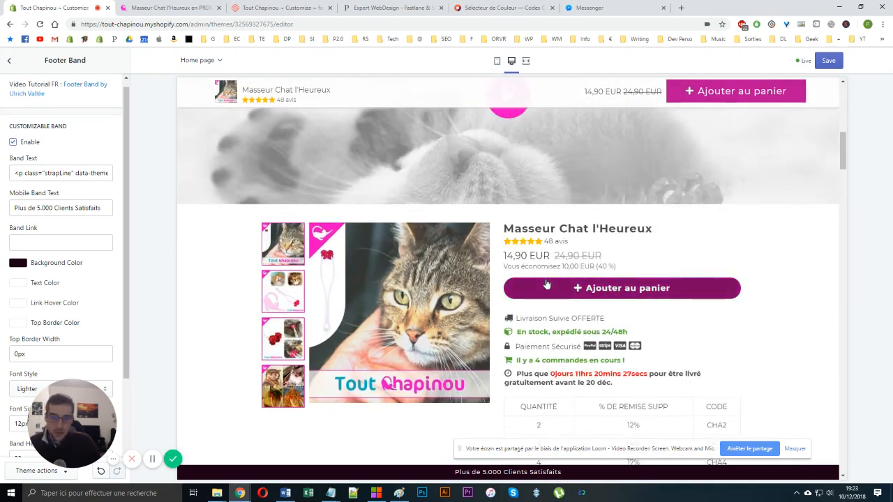
scroll(553, 218, "up", 5)
scroll(553, 218, "down", 4)
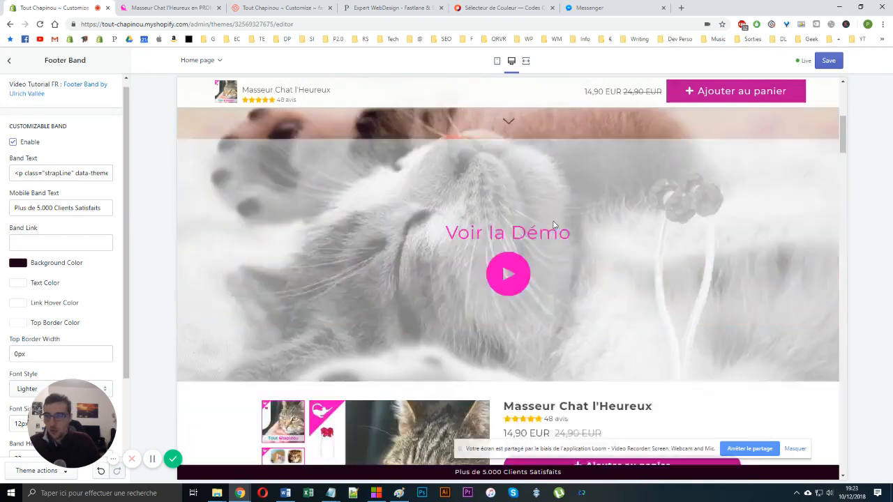
scroll(553, 225, "down", 2)
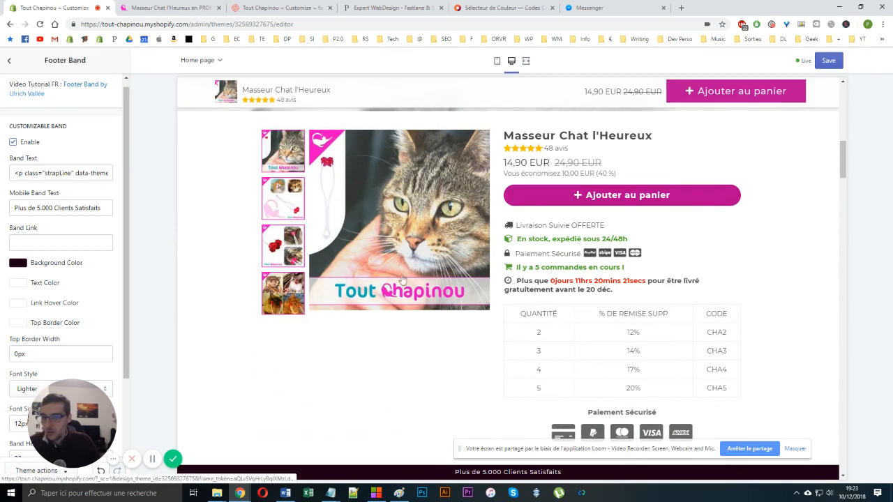
scroll(523, 239, "down", 5)
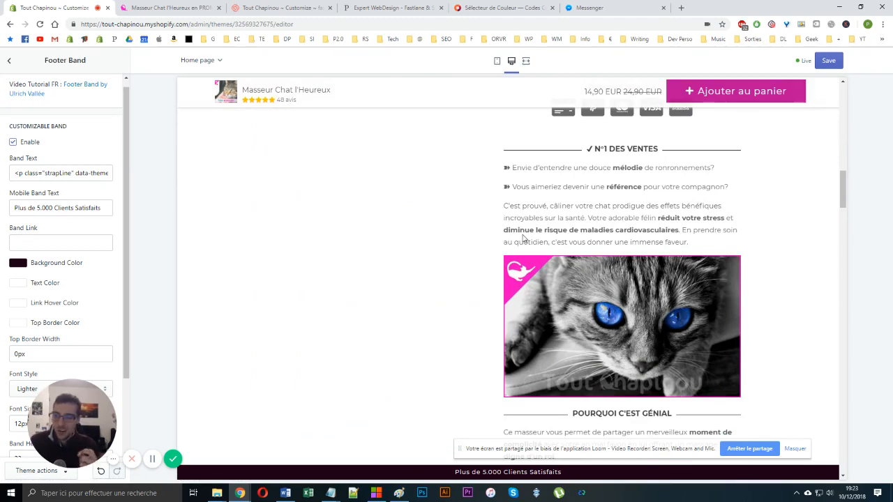
scroll(524, 238, "up", 5)
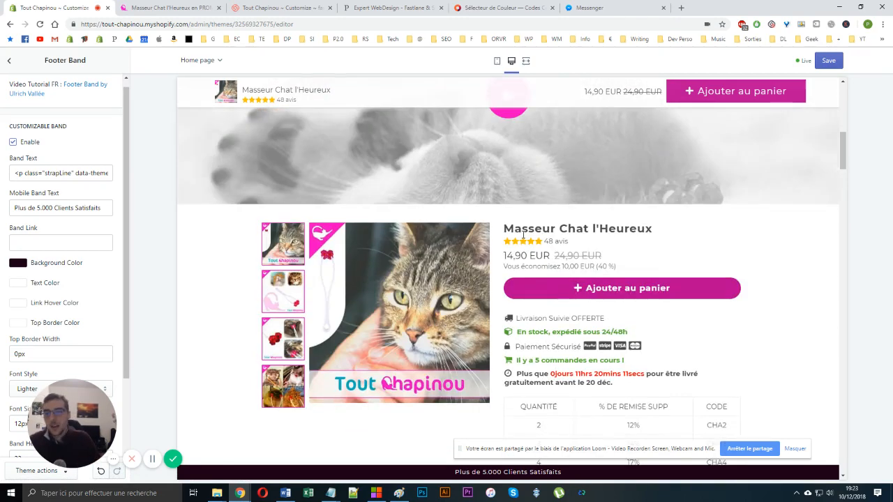
scroll(468, 249, "up", 5)
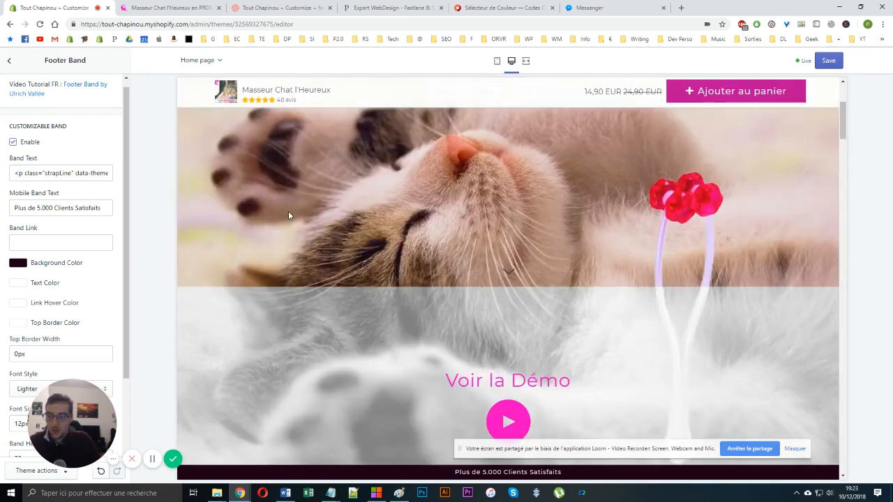
scroll(307, 241, "down", 5)
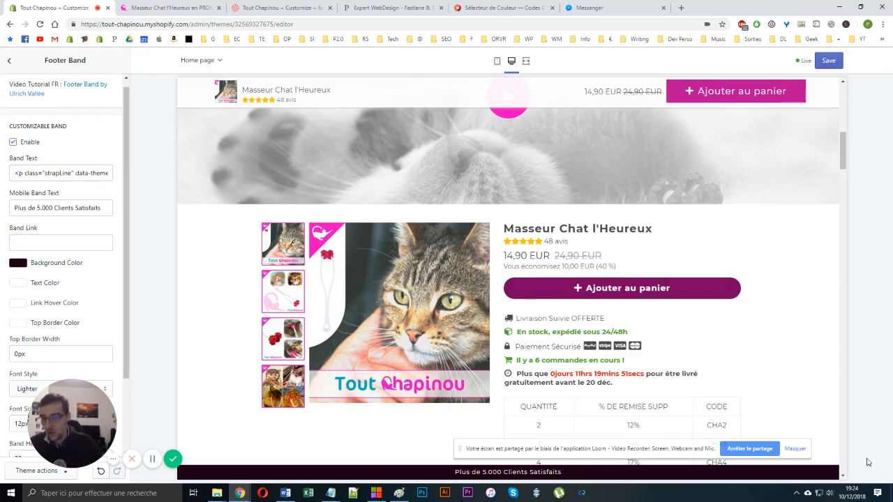
scroll(405, 232, "up", 5)
scroll(705, 158, "up", 3)
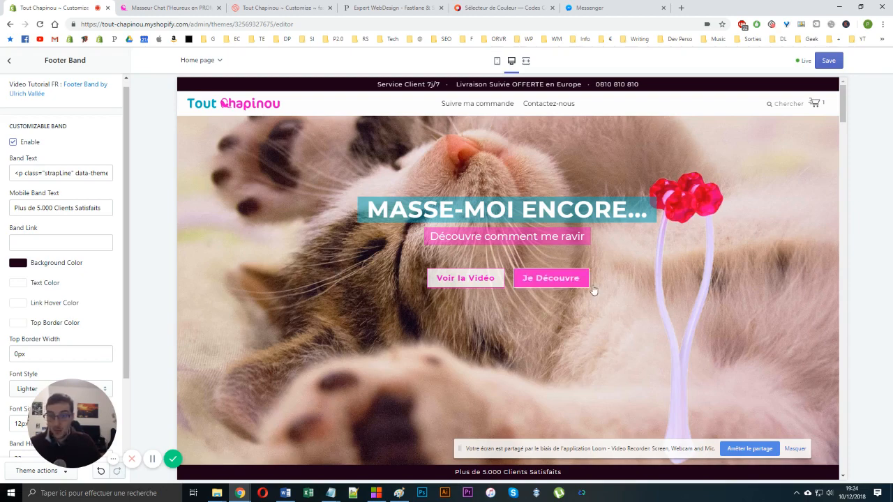
scroll(432, 291, "down", 3)
scroll(433, 292, "up", 3)
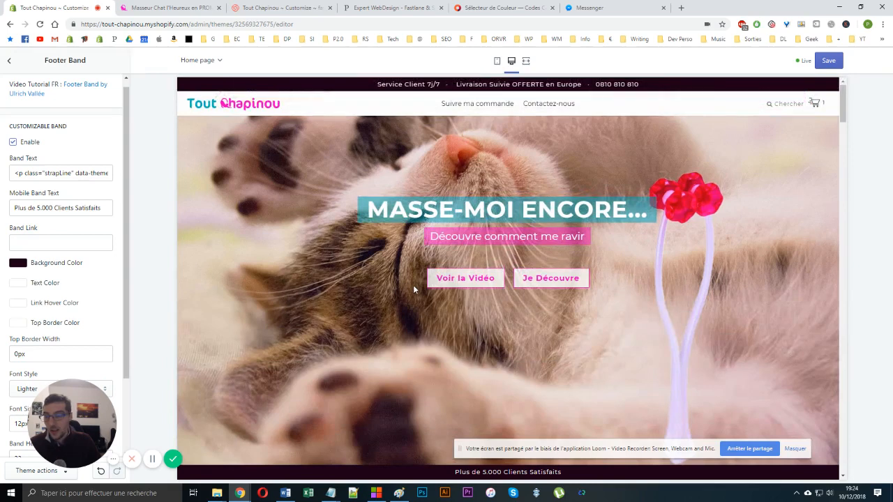